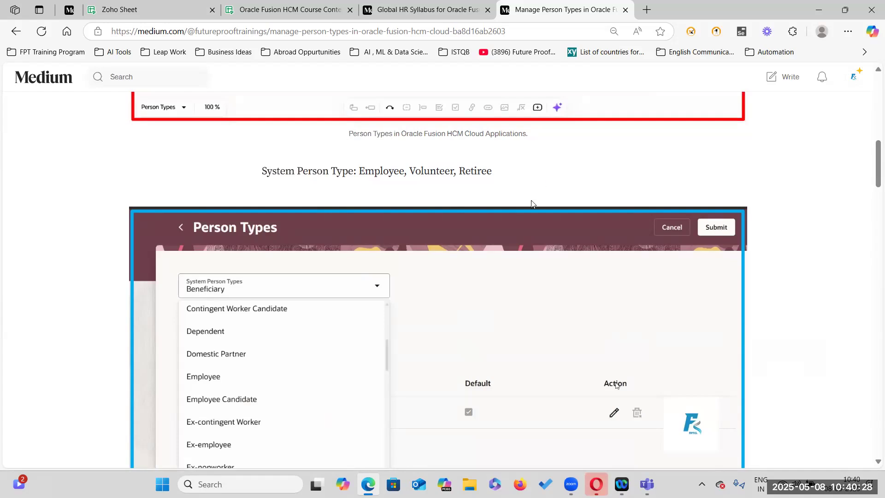
# Step: Read the Manage Person Types article, examining its screenshots, user person type section and person types diagram
pyautogui.scroll(-3, 477, 373)
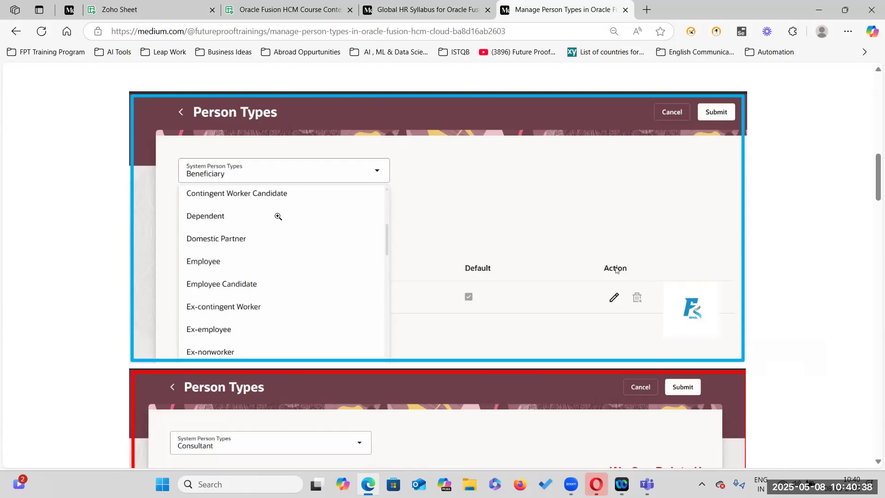
pyautogui.scroll(-3, 524, 353)
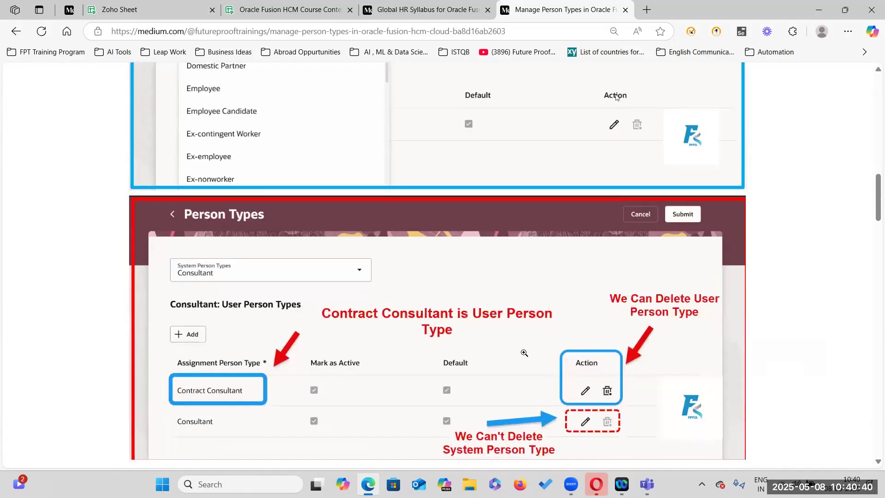
pyautogui.scroll(-1, 596, 316)
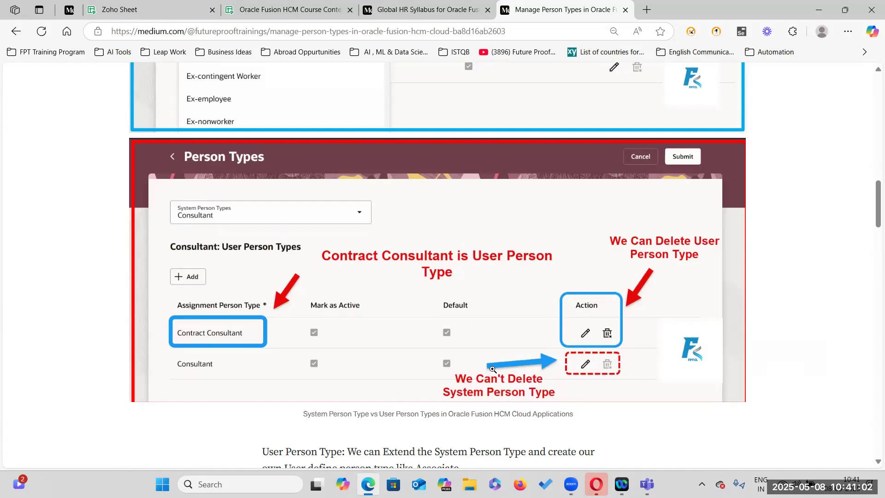
pyautogui.scroll(-6, 492, 368)
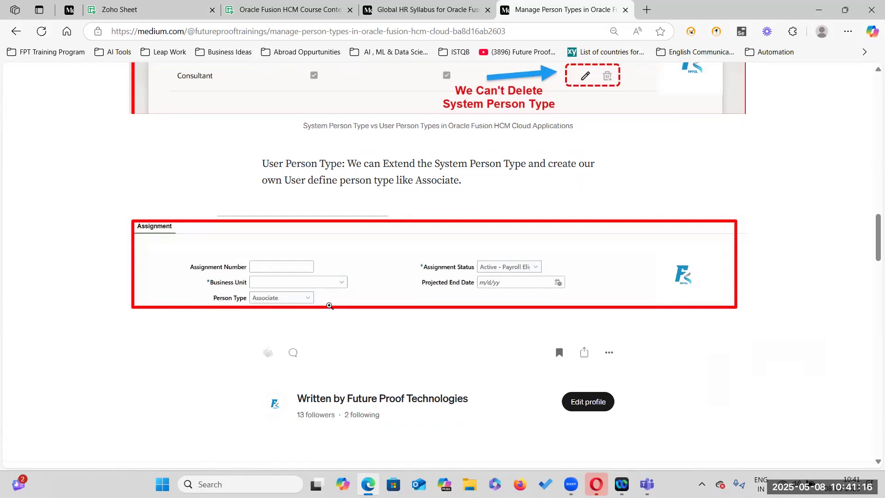
pyautogui.scroll(-3, 329, 305)
pyautogui.scroll(15, 325, 306)
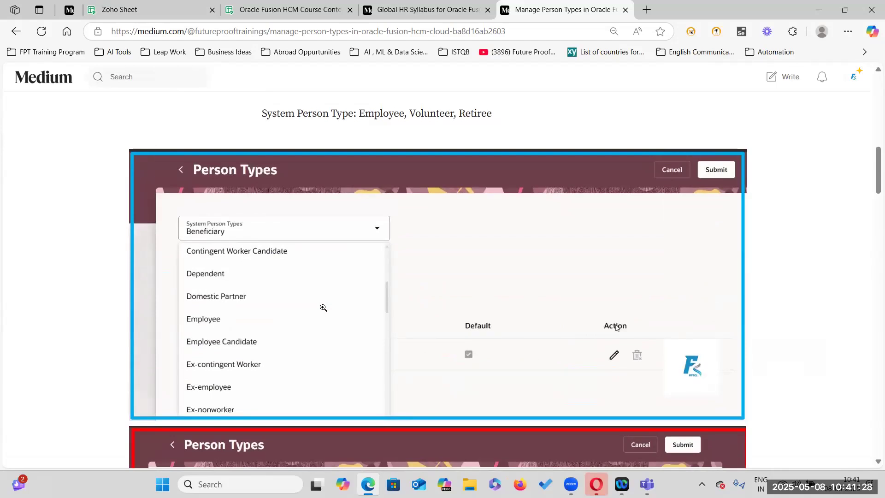
pyautogui.scroll(12, 323, 308)
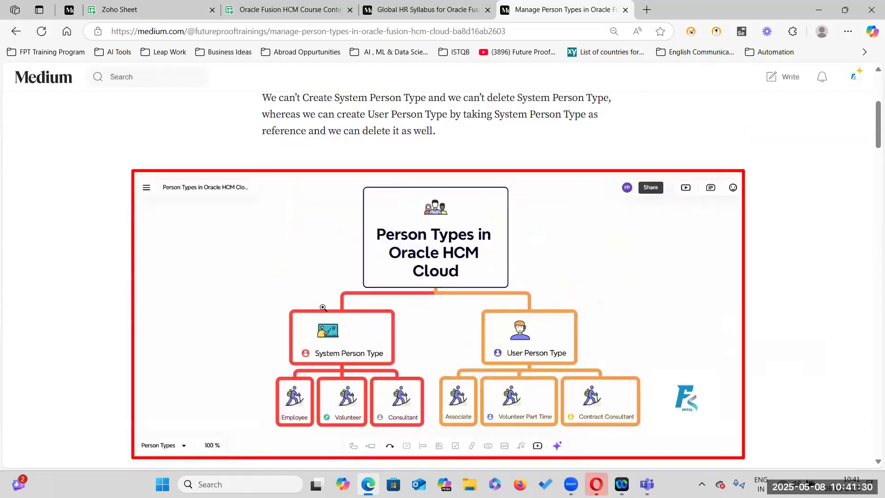
pyautogui.scroll(-5, 323, 307)
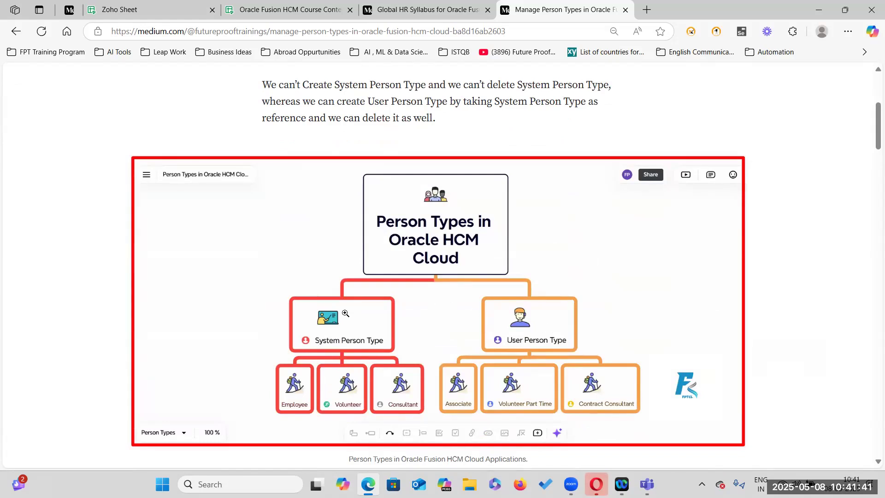
pyautogui.scroll(5, 540, 261)
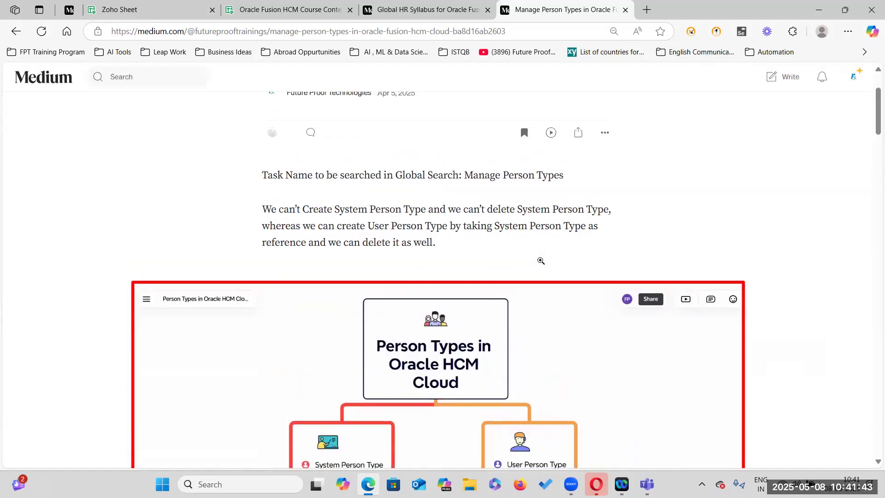
# Step: Switch to Oracle Fusion Cloud in a new browser tab and open Setup and Maintenance
pyautogui.click(647, 10)
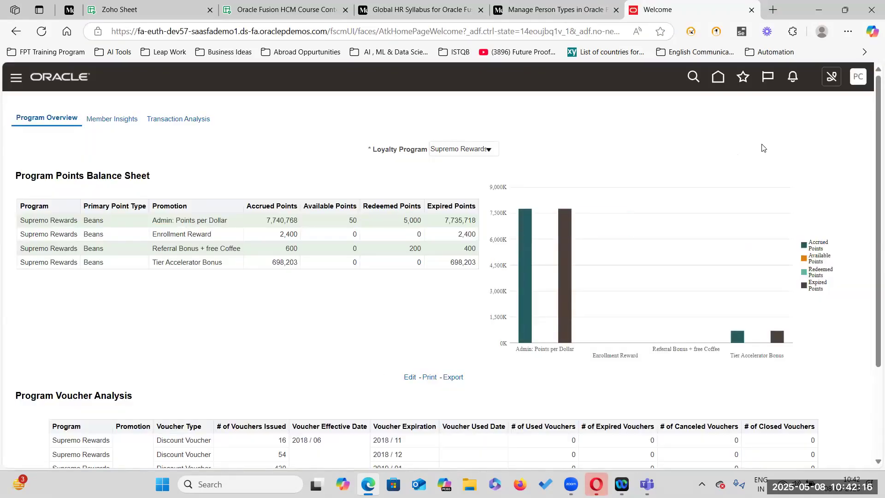
pyautogui.click(856, 79)
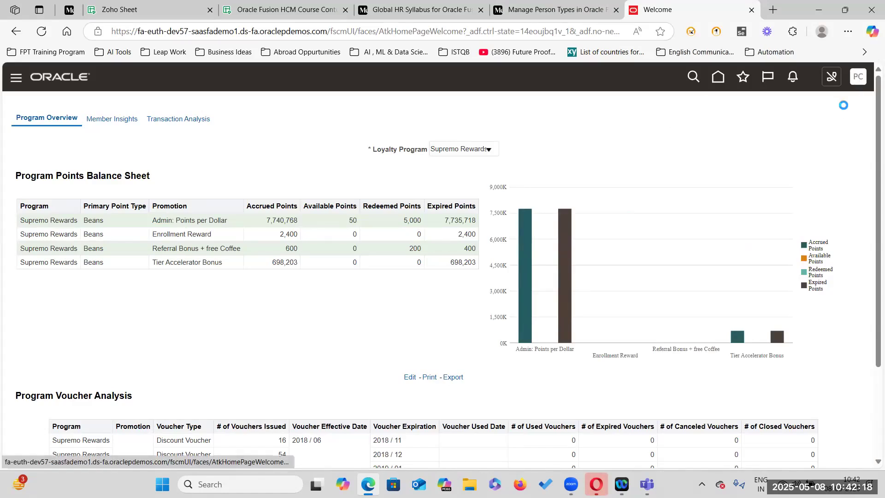
pyautogui.click(661, 250)
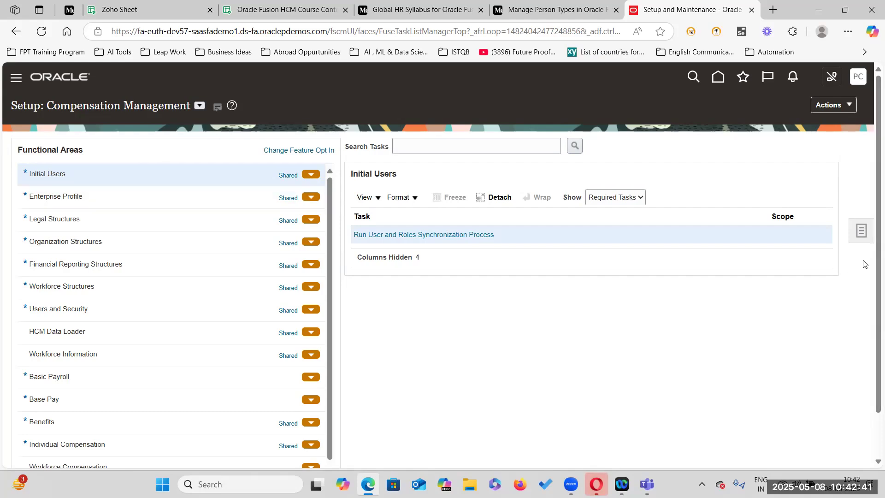
# Step: Search the setup tasks for "Manage person Types" and open the Manage Person Types task
pyautogui.click(865, 236)
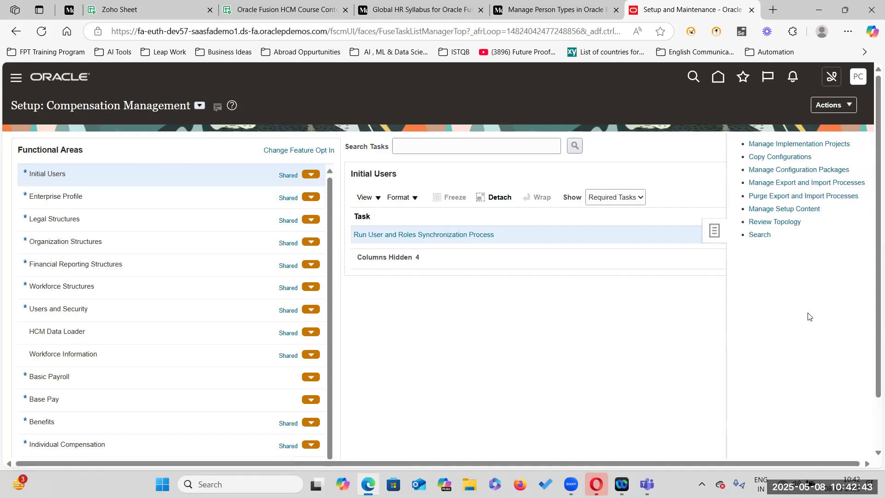
pyautogui.click(761, 235)
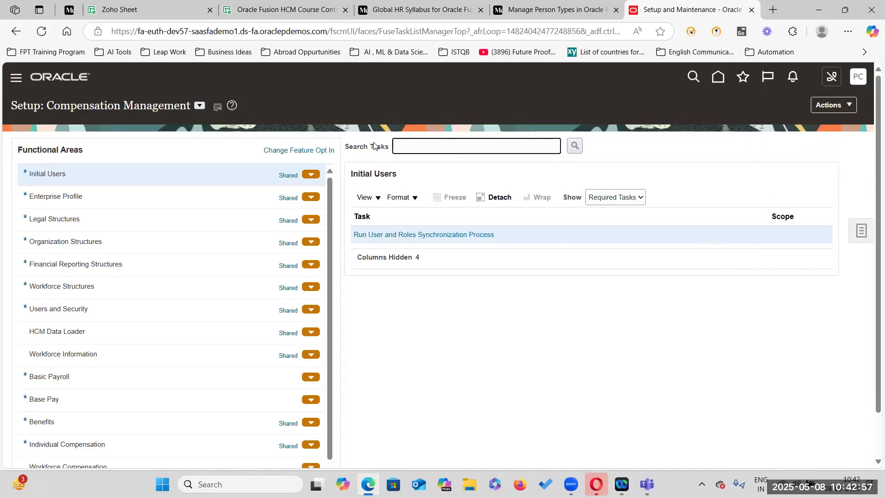
pyautogui.write('Manage person Types')
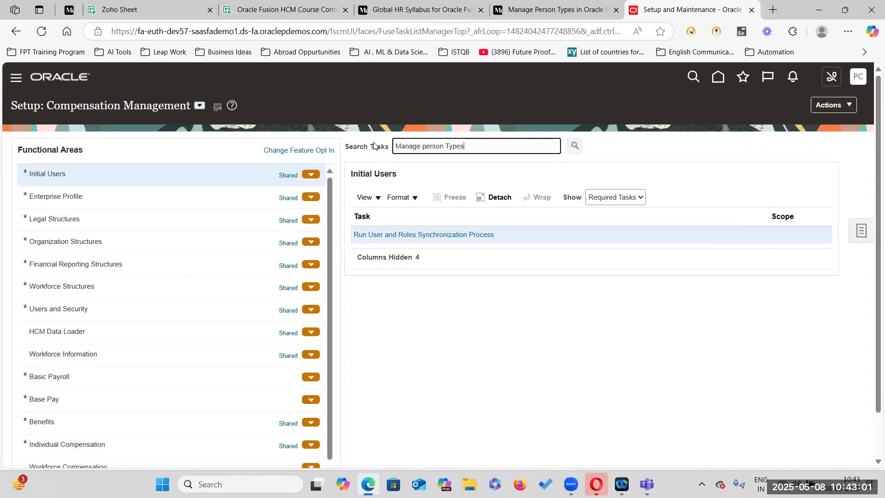
pyautogui.press('Return')
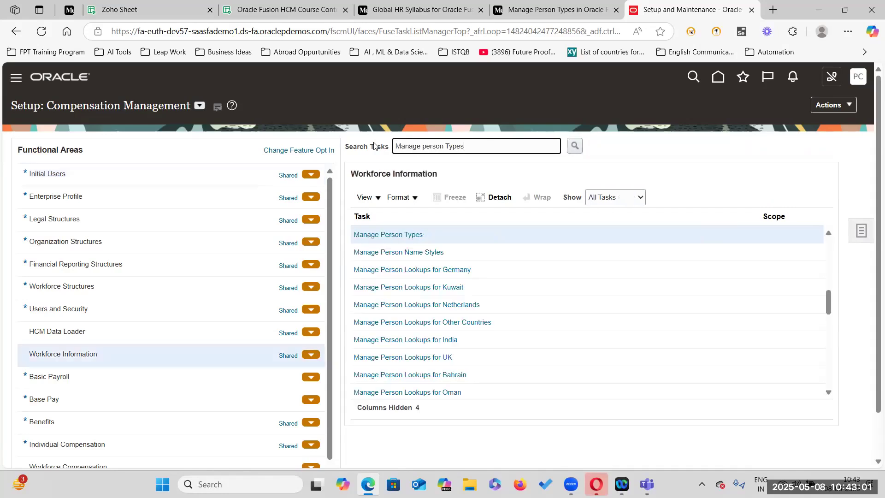
pyautogui.click(393, 235)
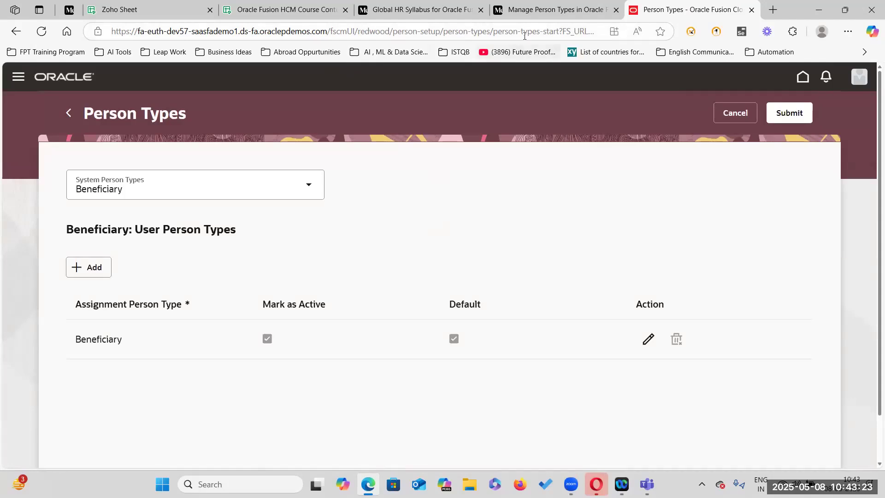
# Step: Look through the available system person types and select Employee
pyautogui.click(309, 186)
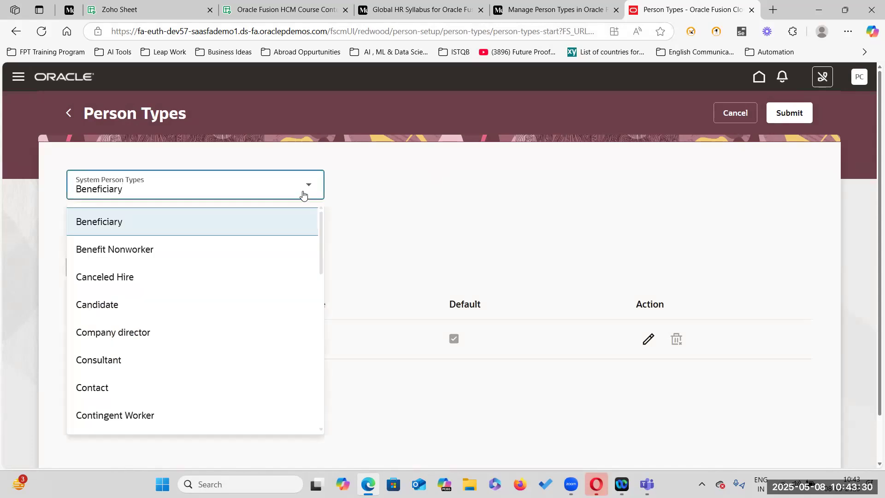
pyautogui.scroll(-3, 277, 326)
pyautogui.scroll(-15, 276, 328)
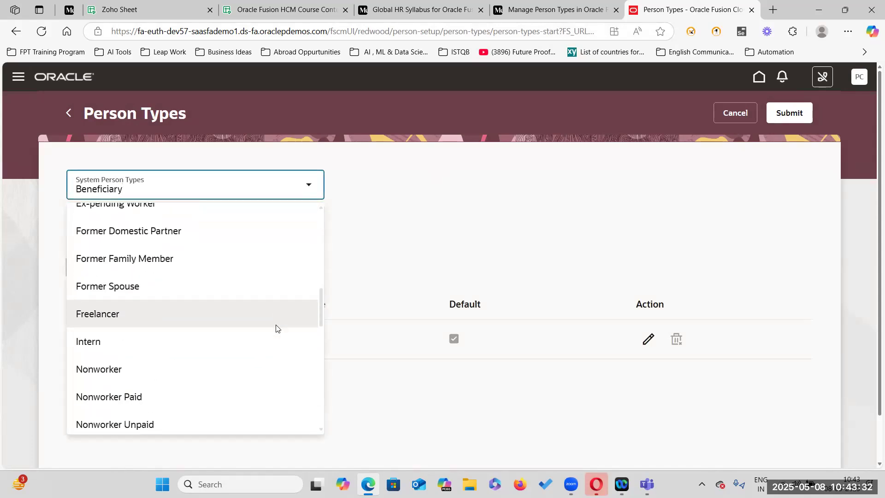
pyautogui.scroll(-1, 276, 325)
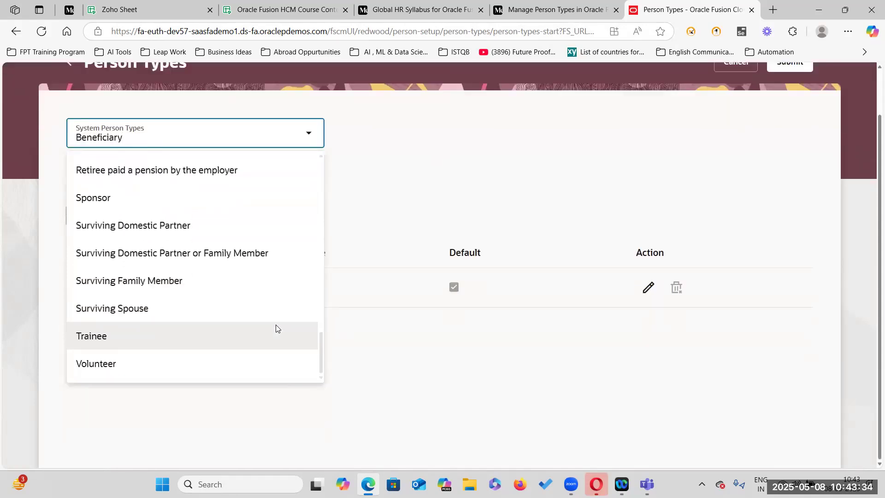
pyautogui.scroll(12, 276, 324)
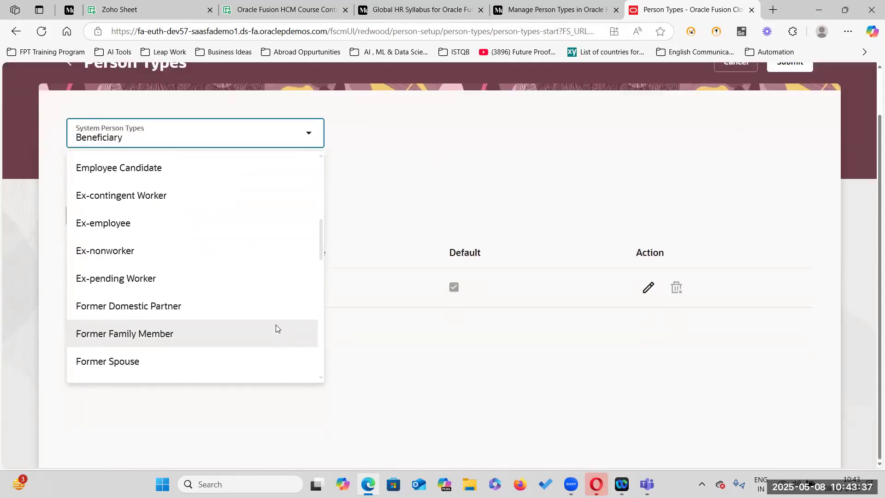
pyautogui.click(168, 316)
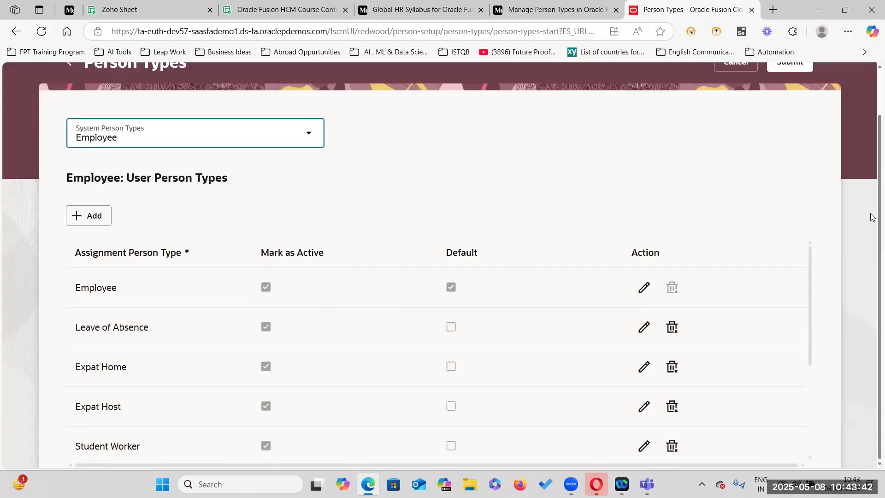
pyautogui.click(516, 198)
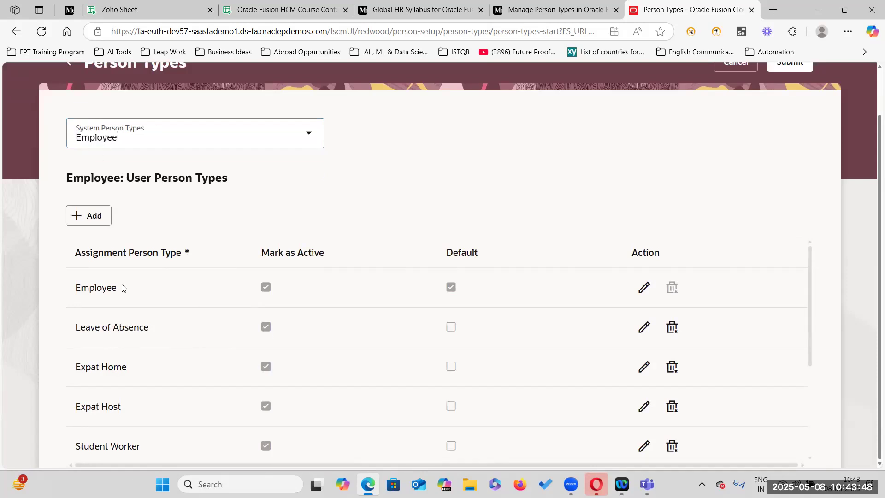
# Step: Add an active, non-default user person type named Associate under Employee and confirm the row
pyautogui.scroll(-4, 147, 386)
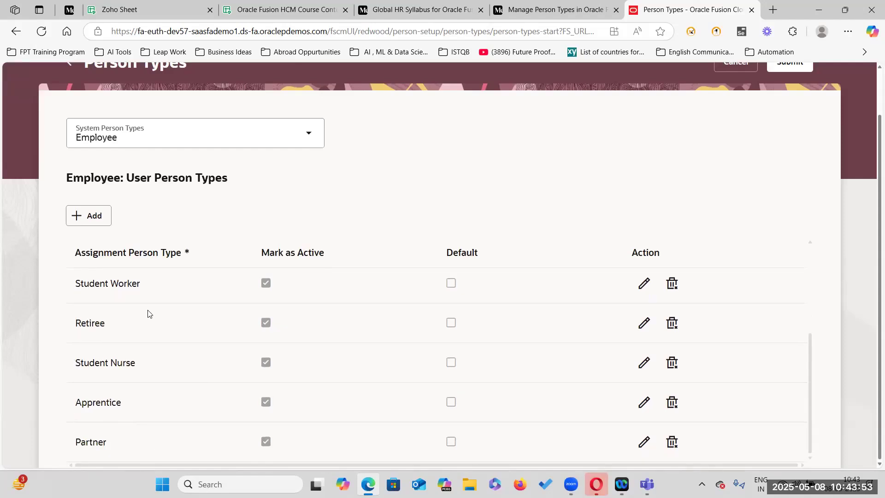
pyautogui.scroll(5, 138, 331)
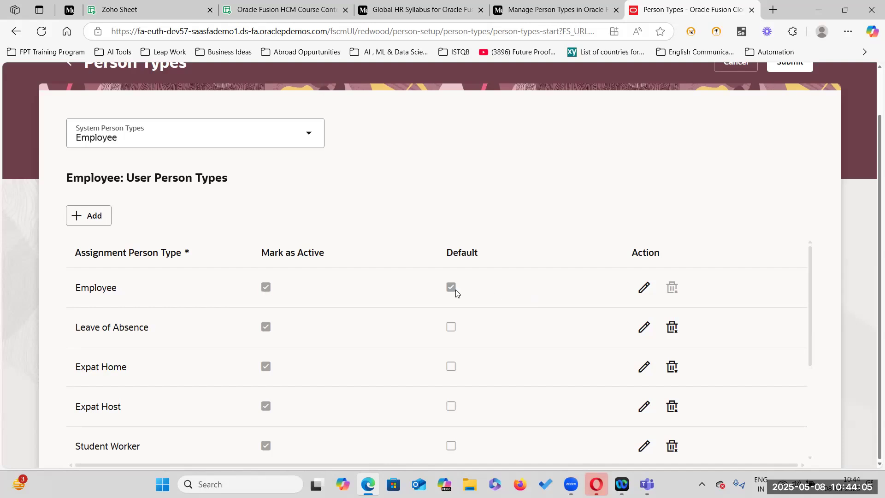
pyautogui.click(94, 215)
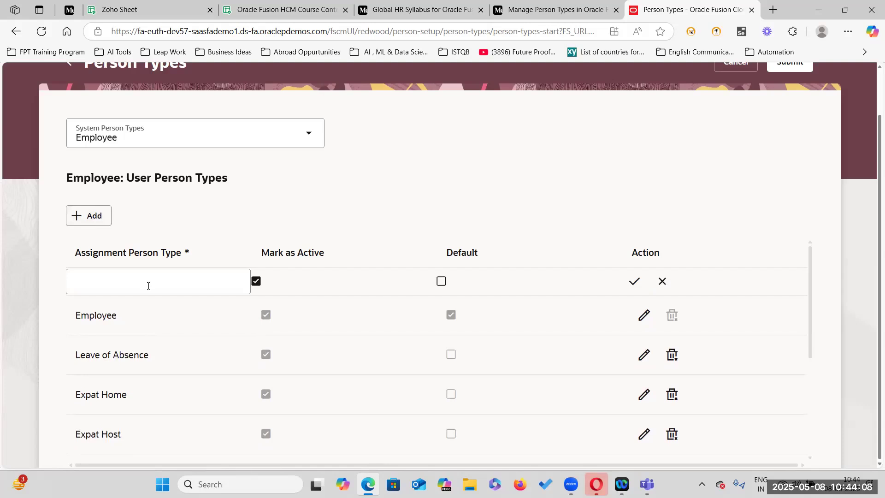
pyautogui.click(148, 285)
pyautogui.write('Associate')
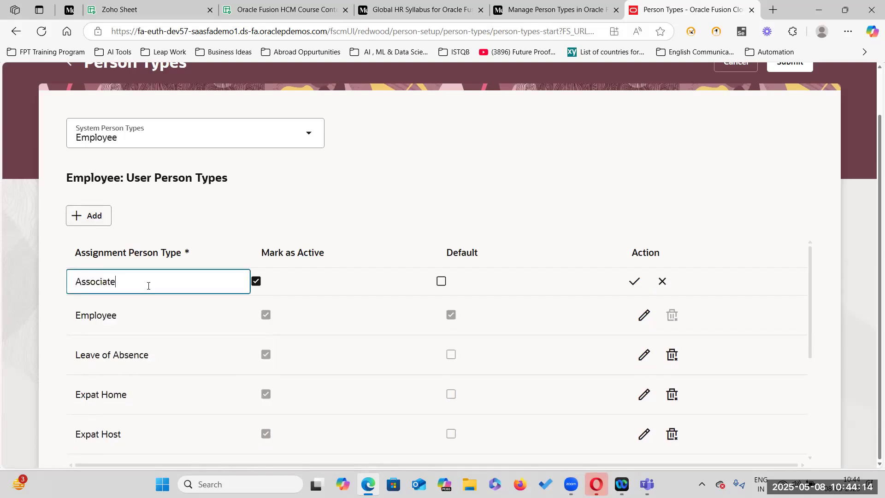
pyautogui.click(356, 209)
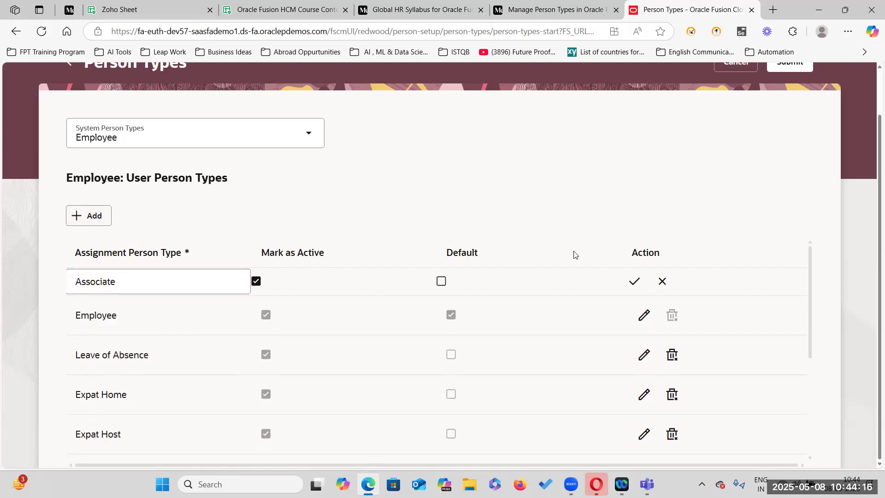
pyautogui.click(635, 282)
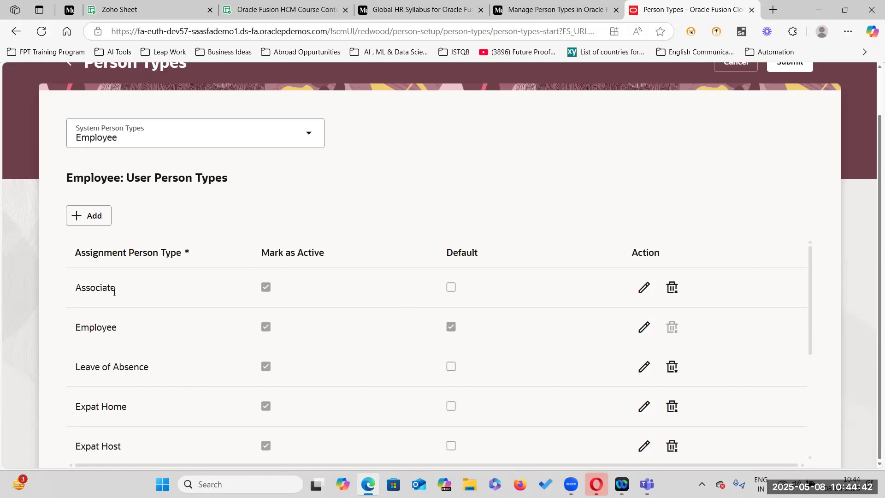
pyautogui.doubleClick(98, 284)
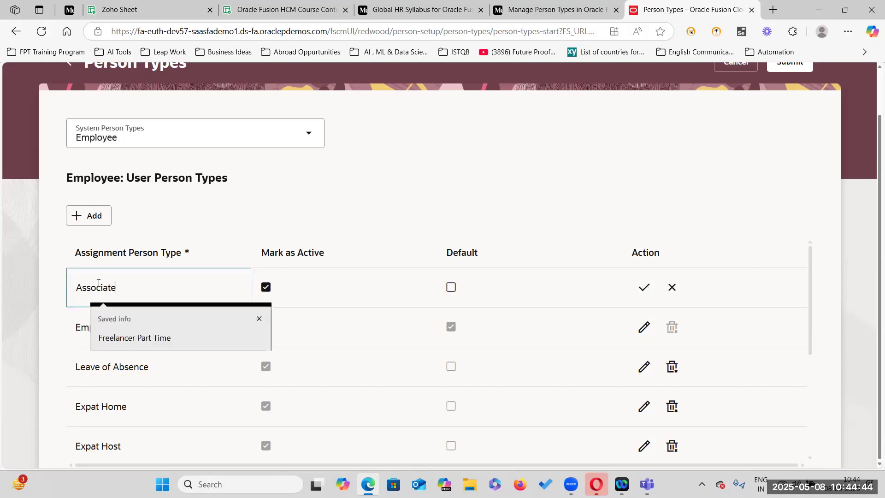
pyautogui.press('Escape')
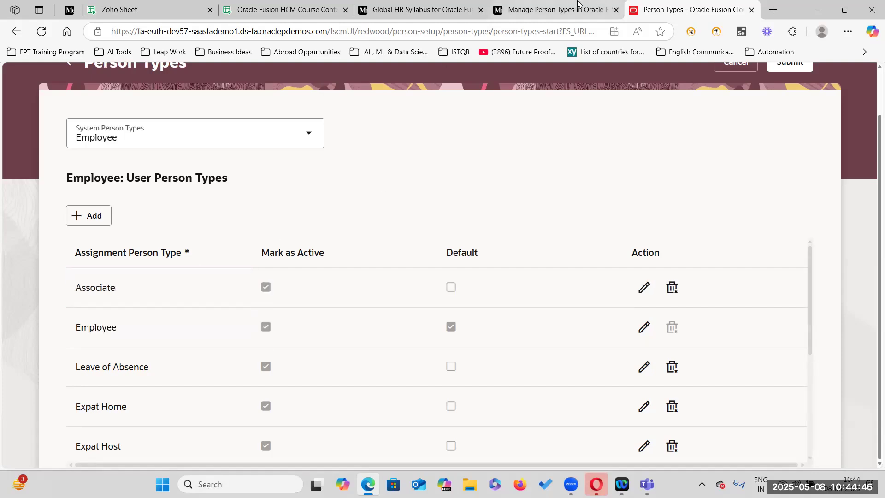
# Step: Compare the Associate example in the Medium article with the Associate entry among Employee's user person types in Oracle Fusion
pyautogui.click(563, 10)
pyautogui.scroll(-7, 521, 326)
pyautogui.scroll(5, 522, 331)
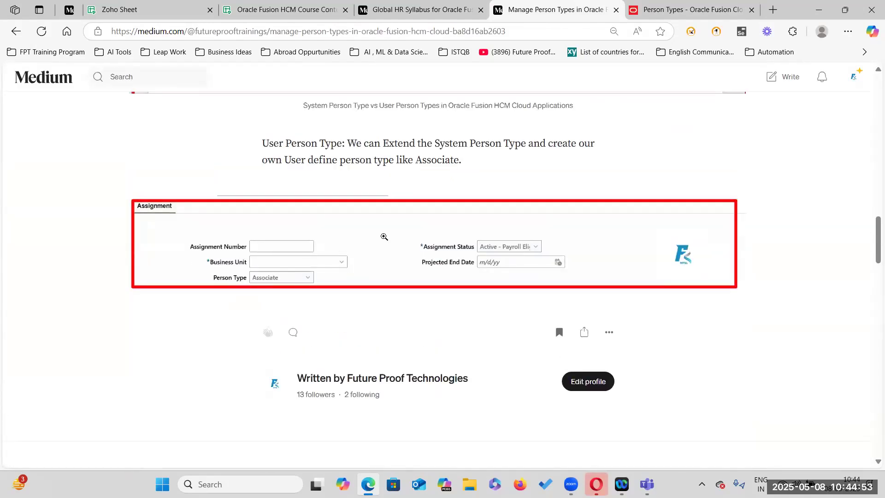
pyautogui.click(696, 10)
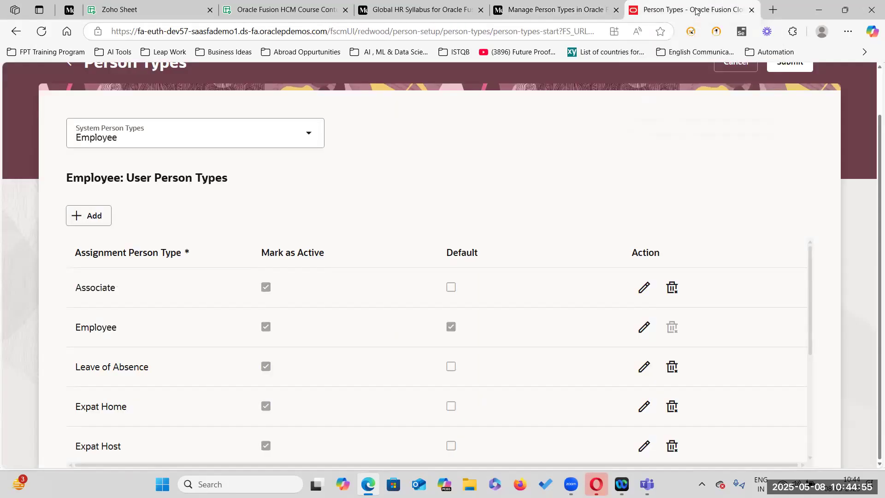
pyautogui.scroll(2, 525, 251)
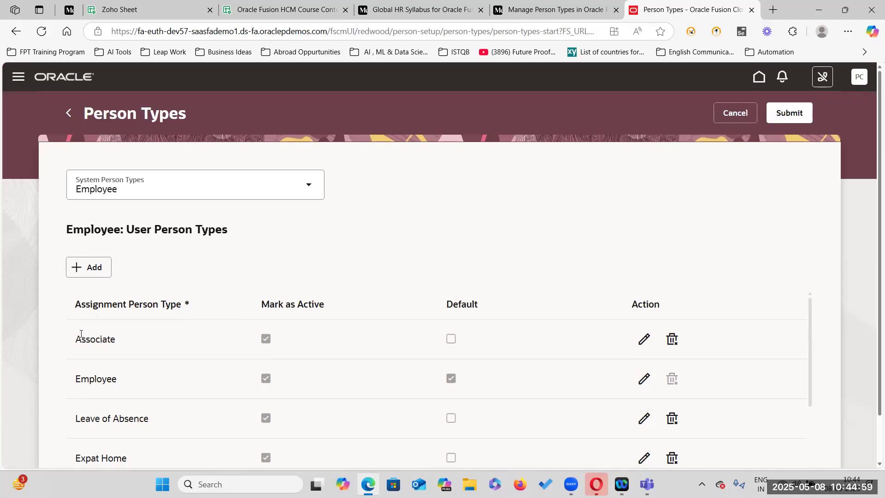
pyautogui.moveTo(76, 341); pyautogui.dragTo(125, 343)
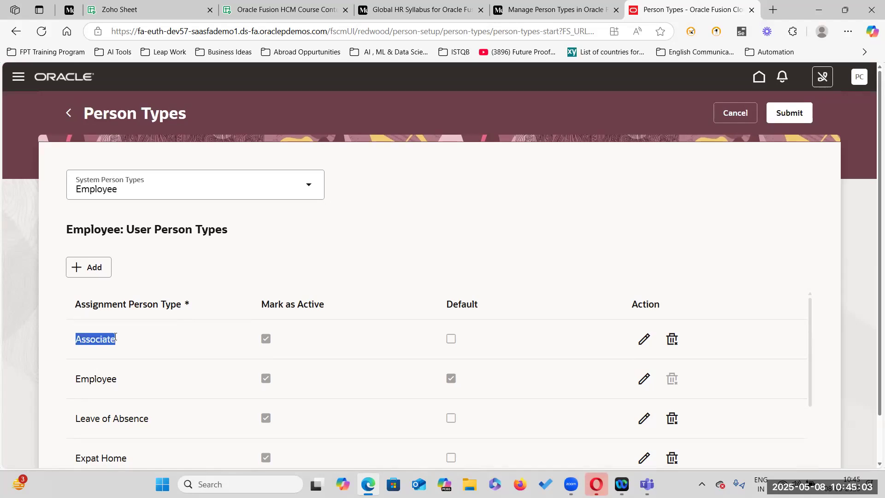
pyautogui.click(126, 226)
pyautogui.moveTo(127, 226); pyautogui.dragTo(276, 229)
pyautogui.click(166, 228)
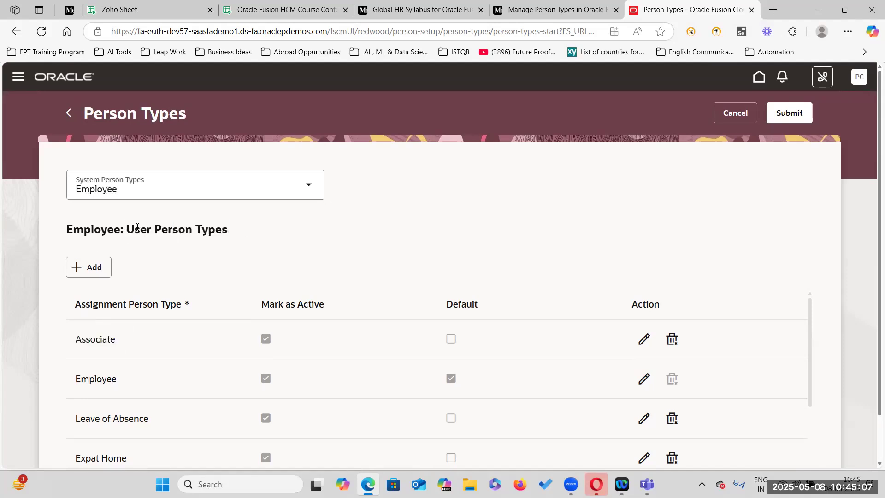
# Step: Review the list of Employee user person types and submit the person type changes
pyautogui.moveTo(60, 234); pyautogui.dragTo(248, 229)
pyautogui.scroll(-5, 199, 333)
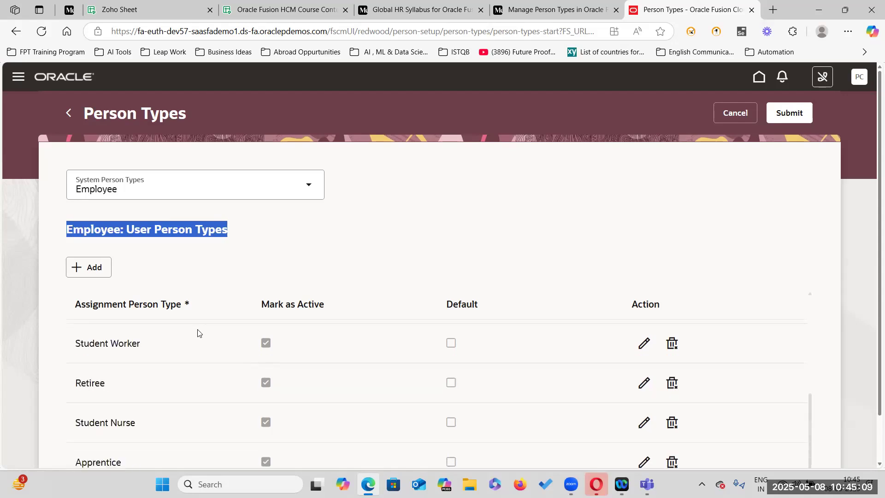
pyautogui.scroll(-1, 175, 389)
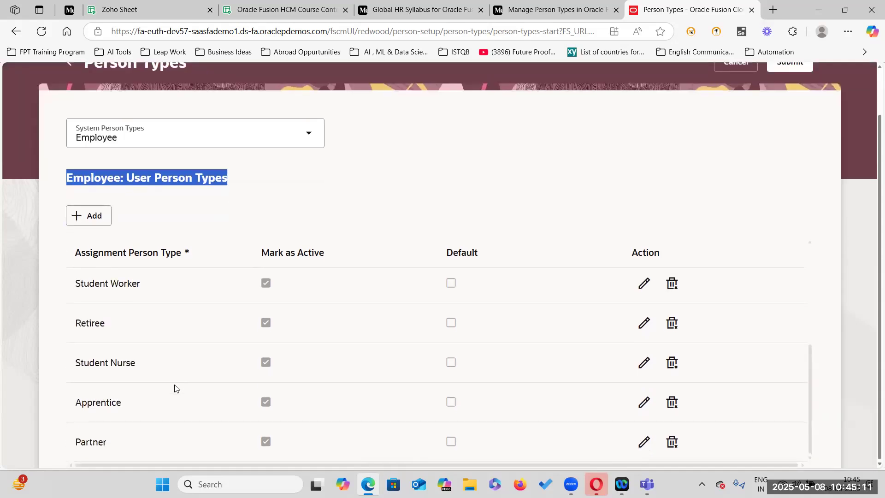
pyautogui.scroll(1, 175, 388)
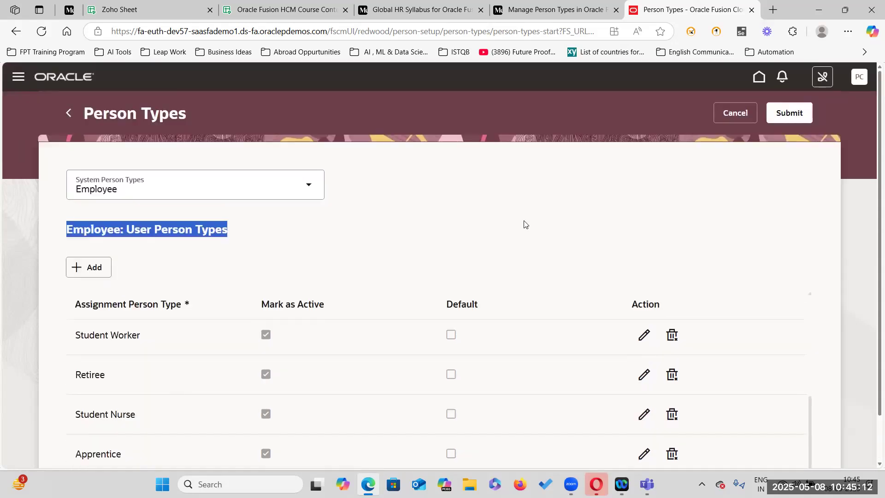
pyautogui.click(787, 113)
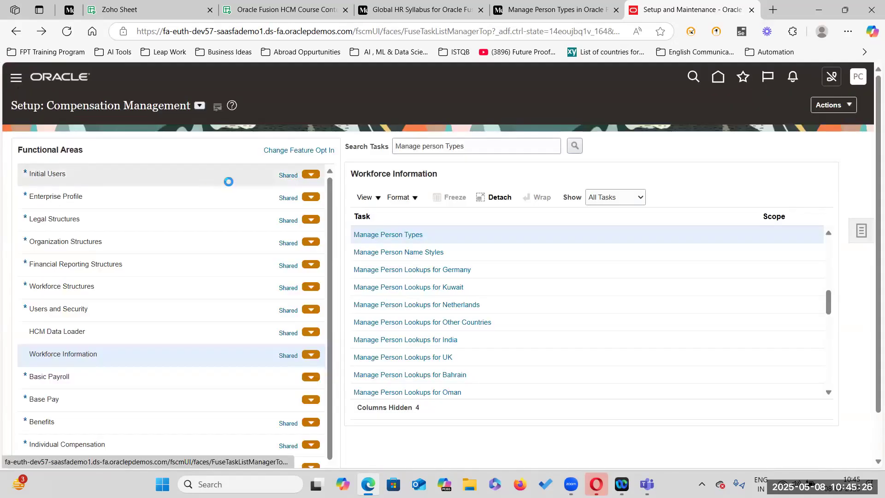
# Step: Open the Hire an Employee task under New Person in My Client Groups
pyautogui.click(16, 77)
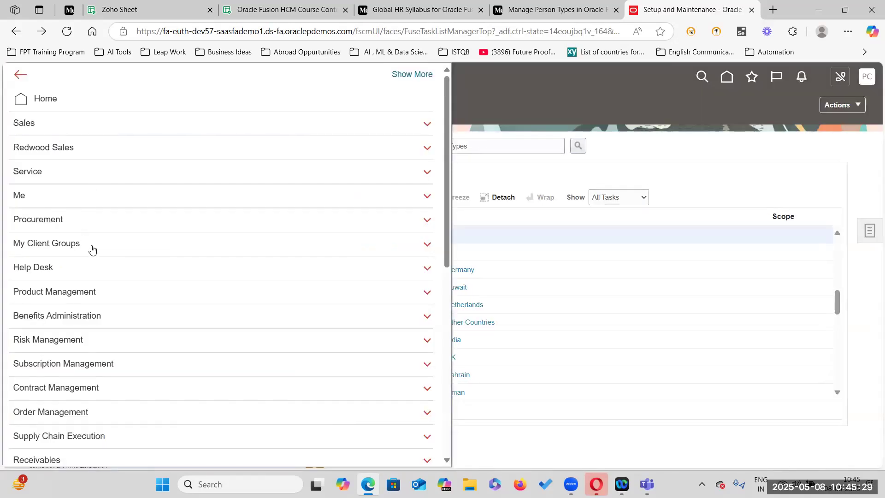
pyautogui.click(91, 244)
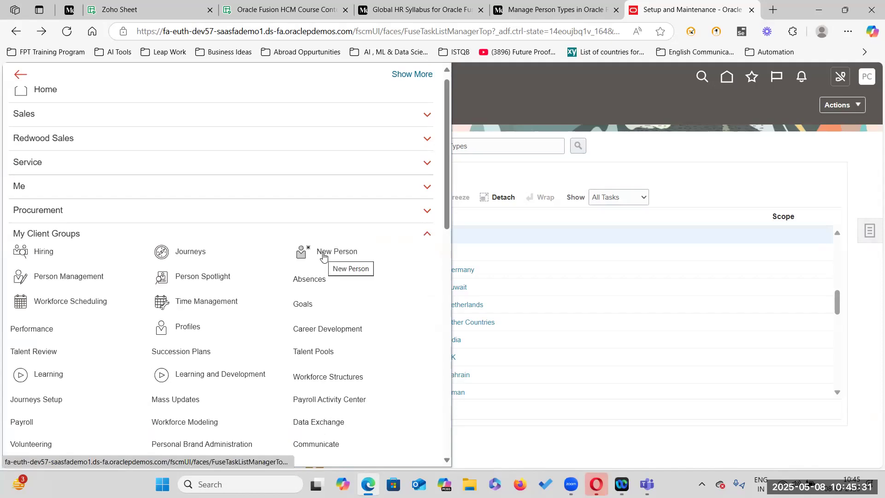
pyautogui.click(351, 254)
pyautogui.click(301, 269)
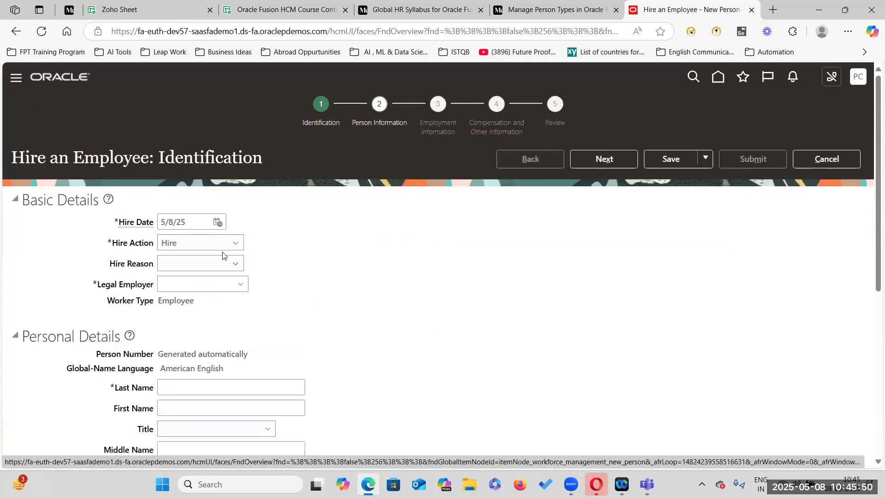
# Step: Set Hire Reason to Hire to fill vacant position and Legal Employer to US1 Legal Entity, and fill in the employee's personal details with gender Male
pyautogui.click(234, 263)
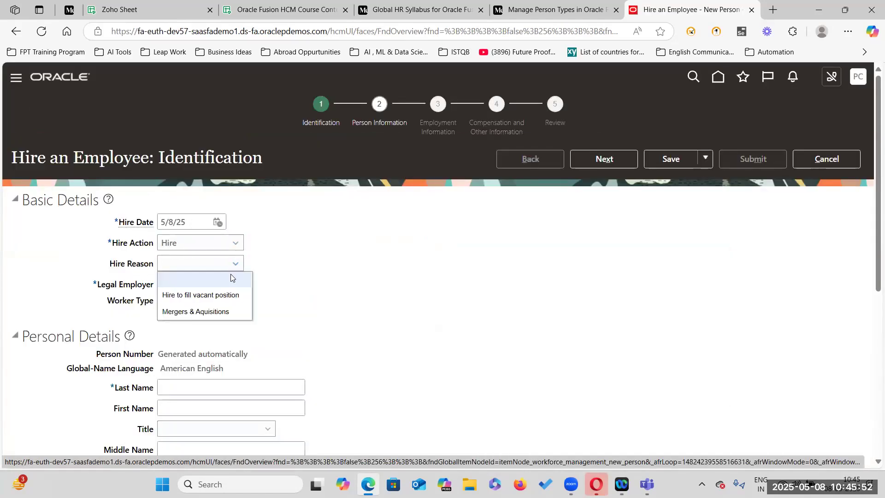
pyautogui.click(226, 295)
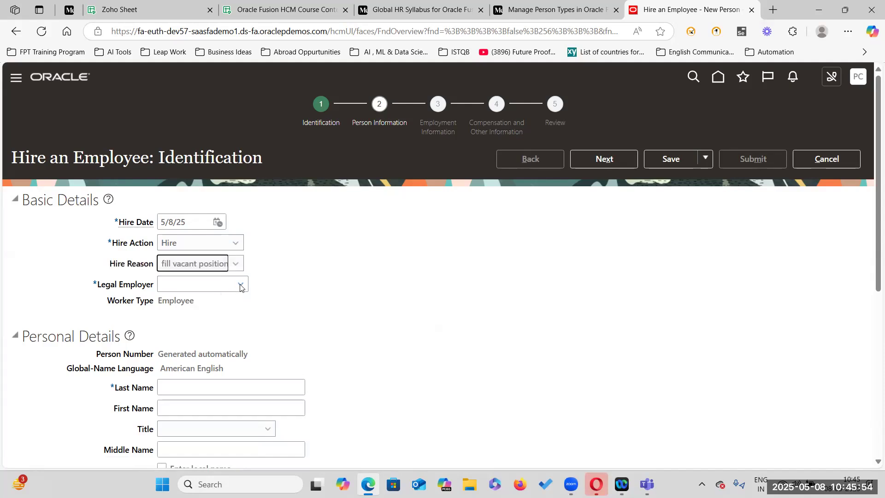
pyautogui.click(239, 283)
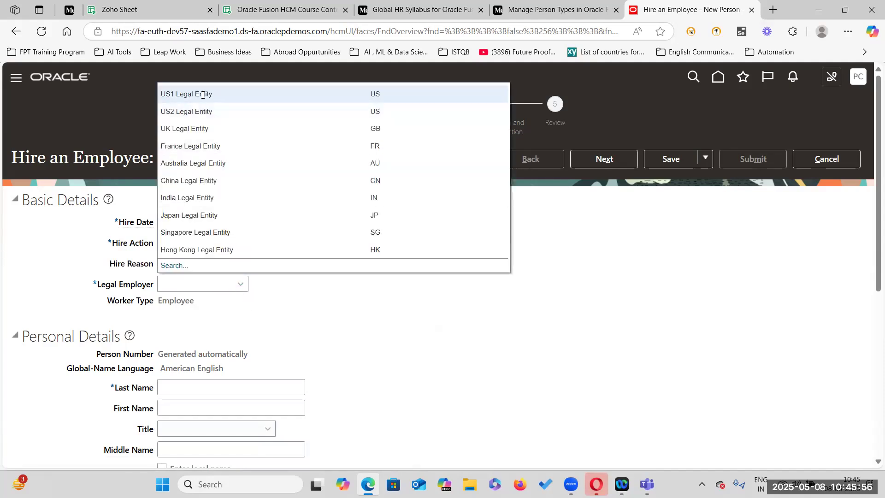
pyautogui.click(202, 94)
pyautogui.scroll(-4, 194, 225)
pyautogui.click(196, 225)
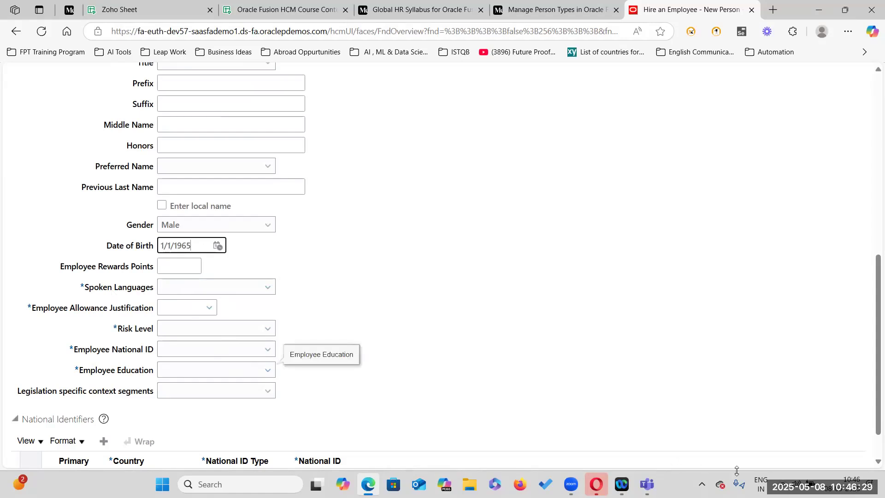
# Step: Launch the Epic Pen annotation tool and move its toolbar clear of the form fields
pyautogui.click(162, 484)
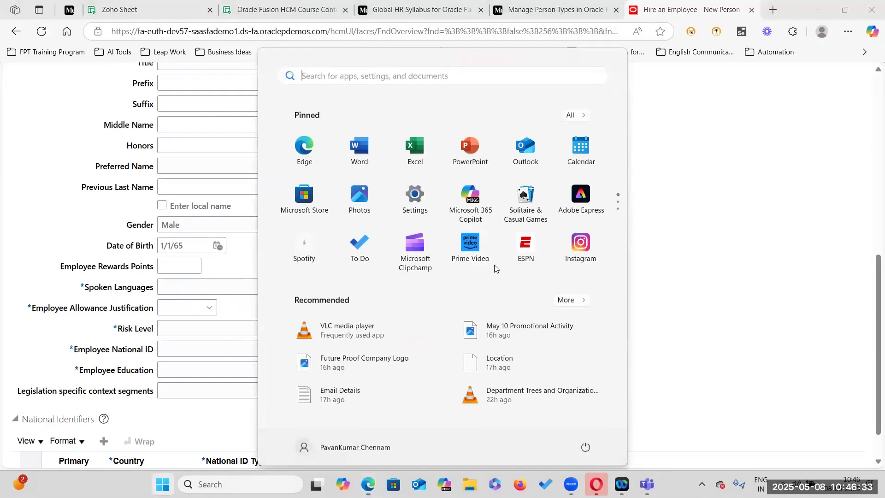
pyautogui.scroll(-1, 369, 235)
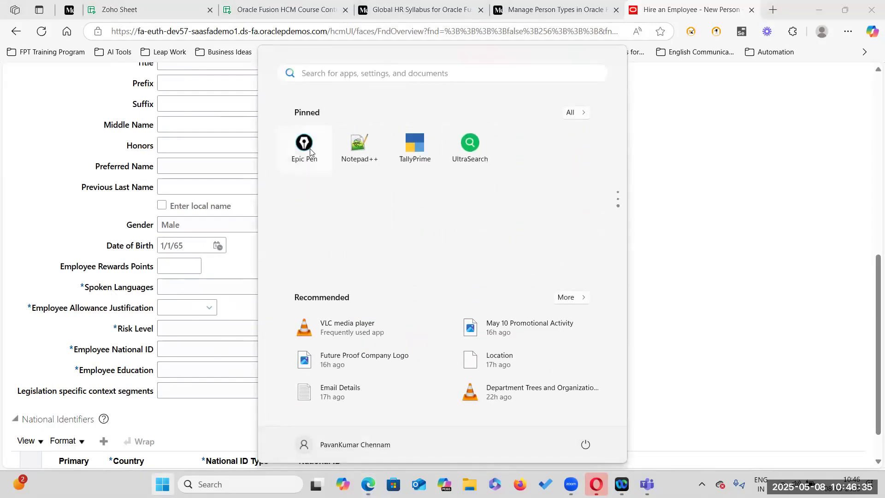
pyautogui.press('Escape')
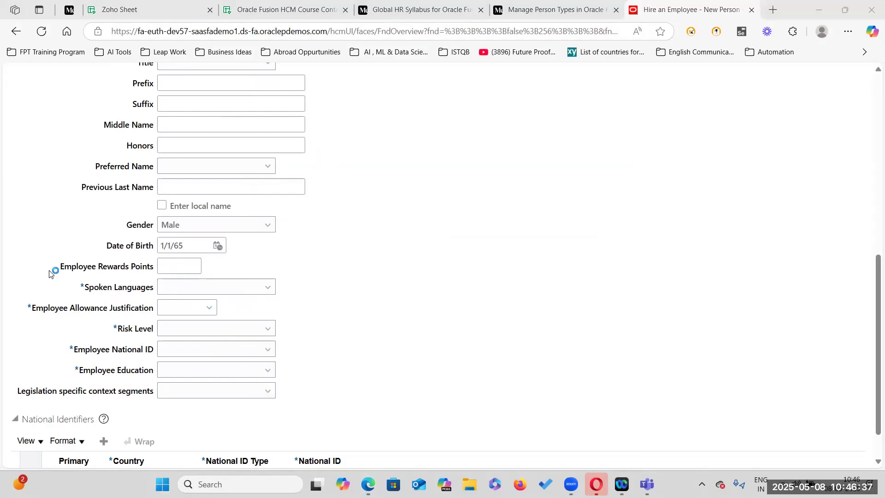
pyautogui.click(19, 276)
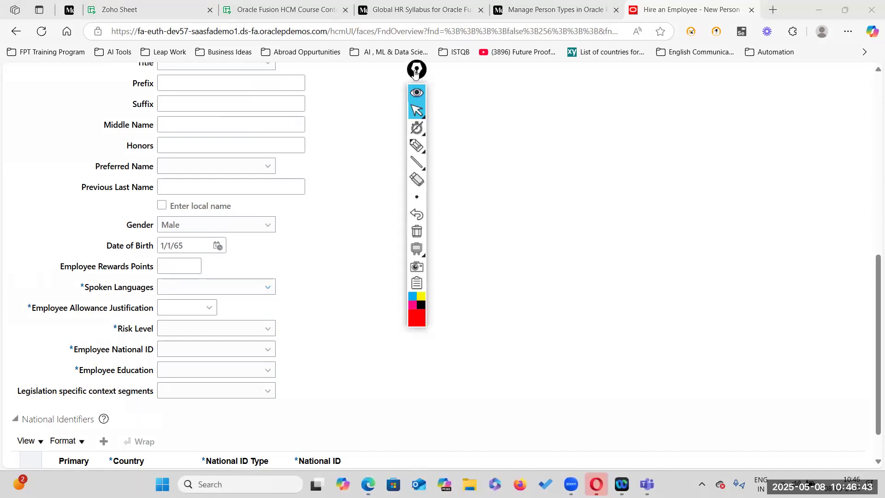
pyautogui.moveTo(420, 74); pyautogui.dragTo(856, 70)
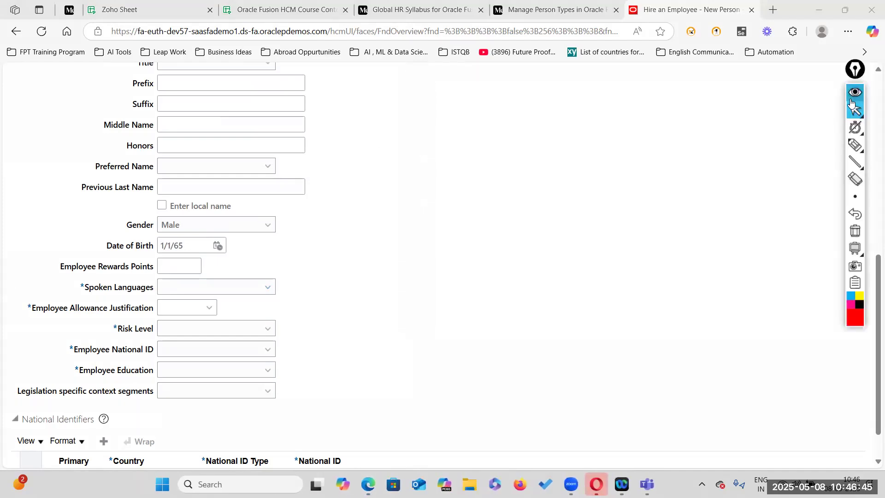
# Step: Draw a red rectangle around the fields from Spoken Languages to Legislation specific context segments, clearing the stray rectangle, and return to the cursor
pyautogui.moveTo(856, 164)
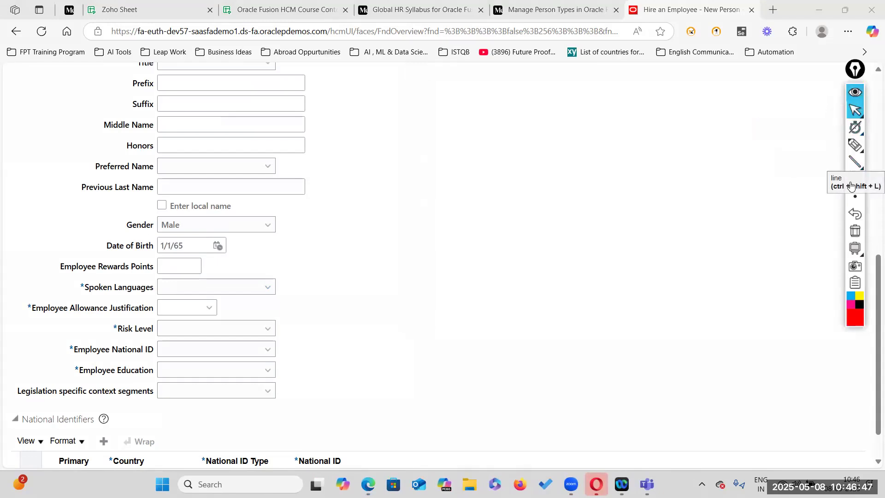
pyautogui.click(819, 162)
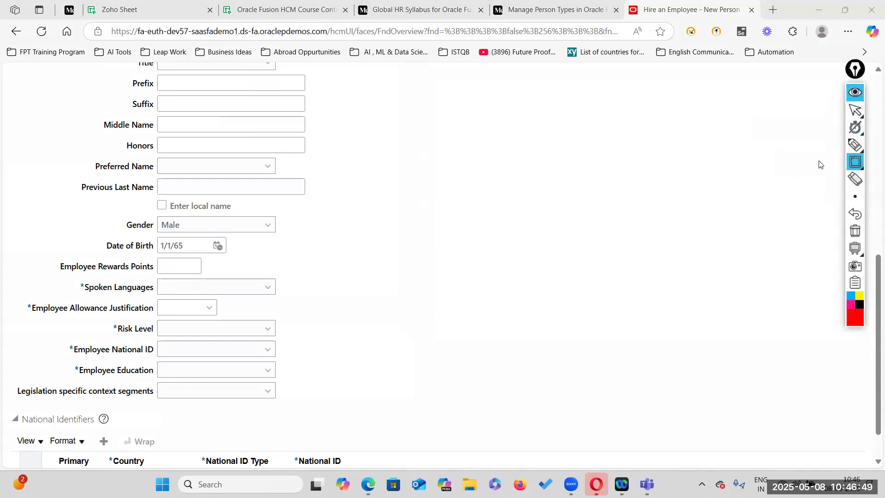
pyautogui.click(857, 319)
pyautogui.click(834, 229)
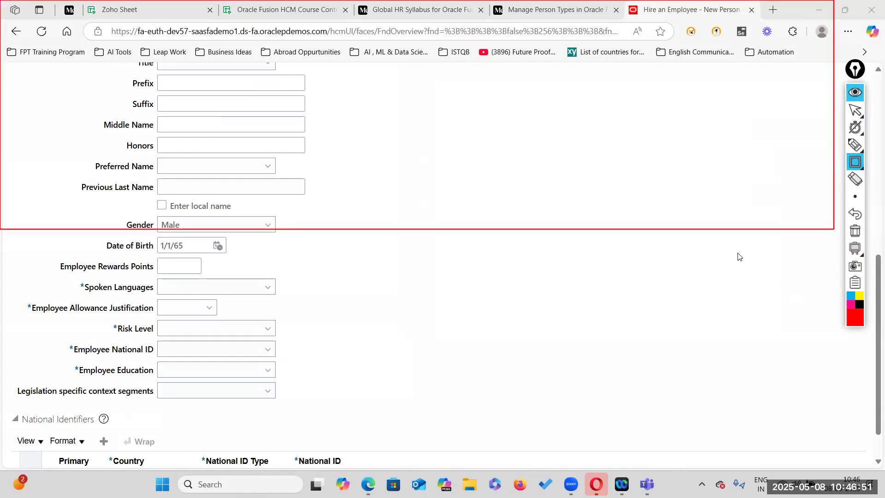
pyautogui.click(856, 232)
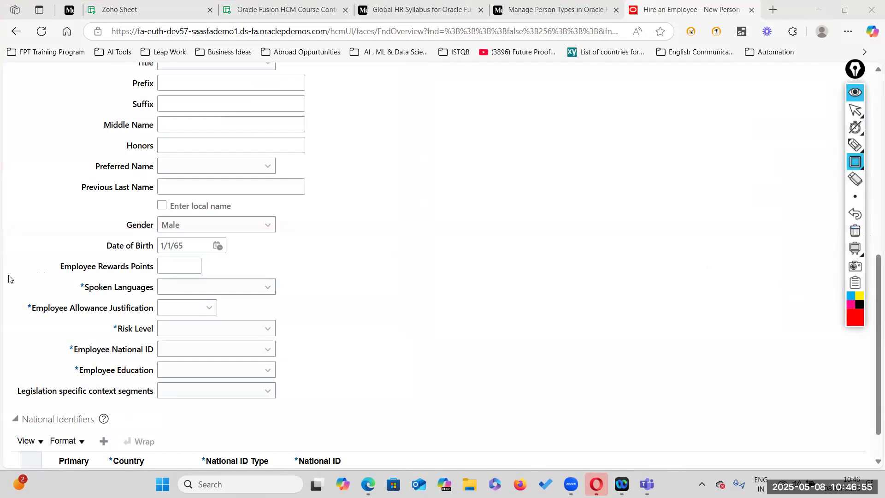
pyautogui.moveTo(1, 278)
pyautogui.mouseDown()
pyautogui.moveTo(322, 356)
pyautogui.moveTo(361, 404)
pyautogui.mouseUp()
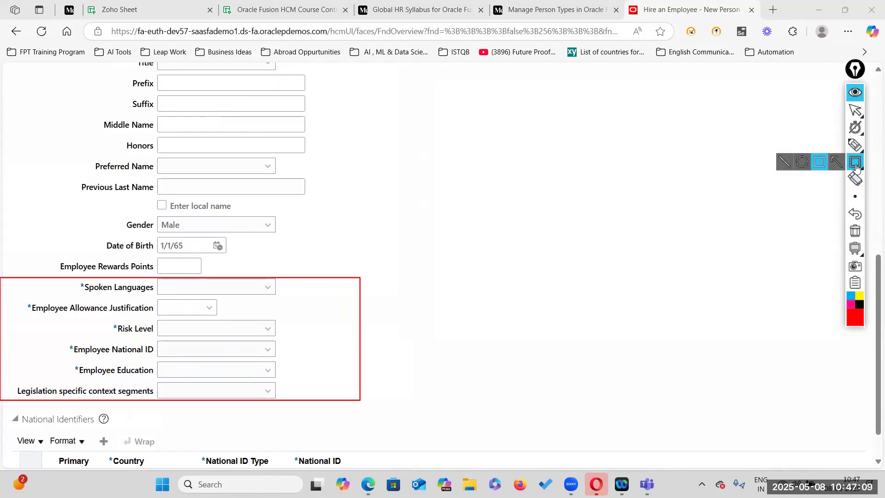
pyautogui.click(855, 109)
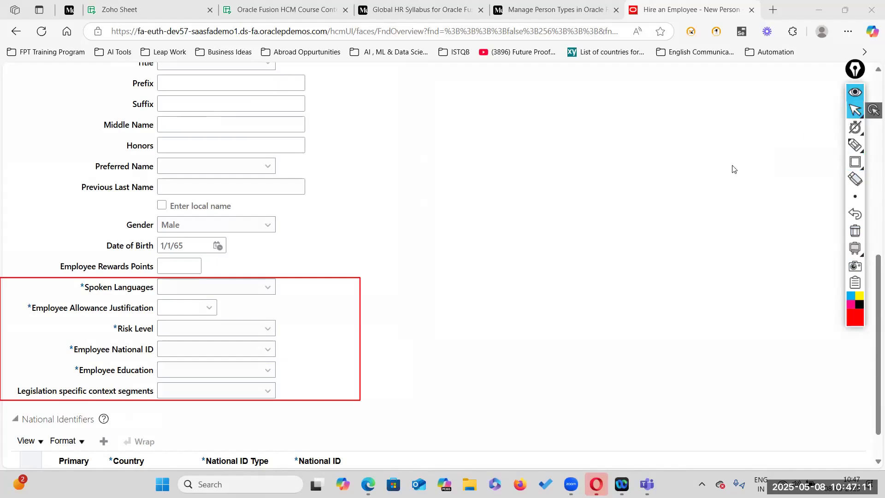
# Step: Review the completed identification details and turn on Highlight Flexfields for the Hire an Employee page
pyautogui.scroll(10, 638, 210)
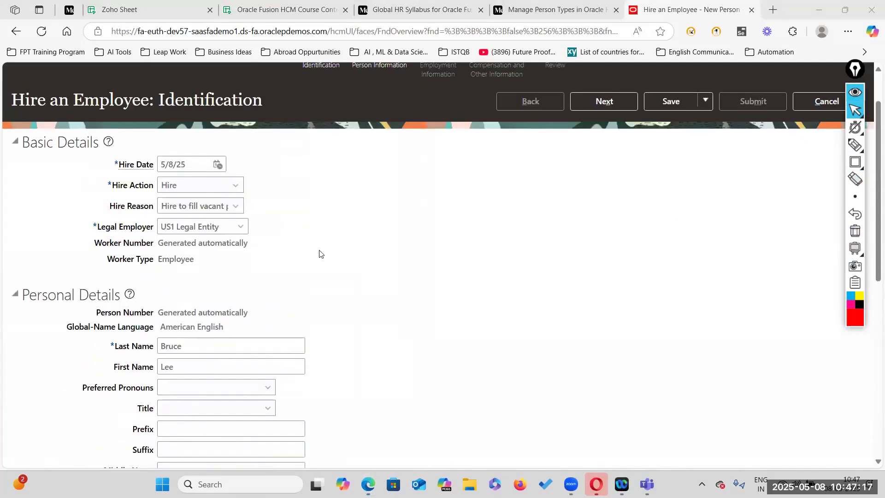
pyautogui.scroll(-5, 320, 253)
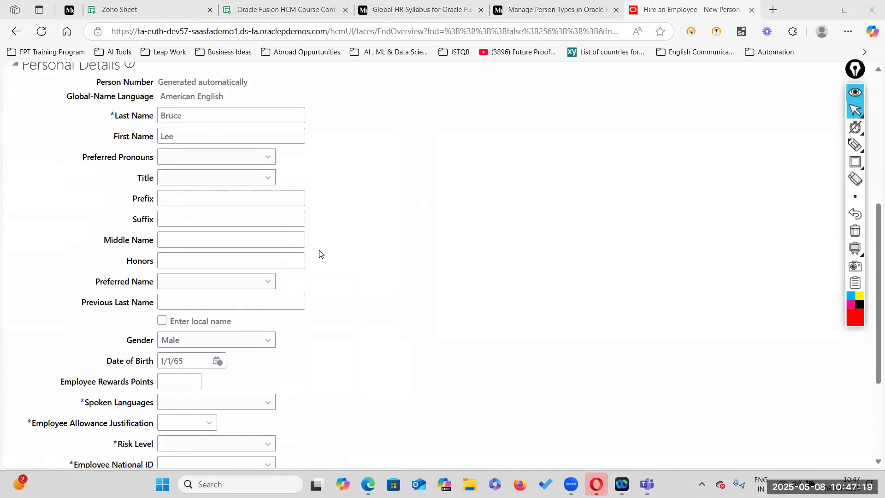
pyautogui.scroll(3, 310, 267)
pyautogui.scroll(-5, 253, 268)
pyautogui.scroll(6, 286, 257)
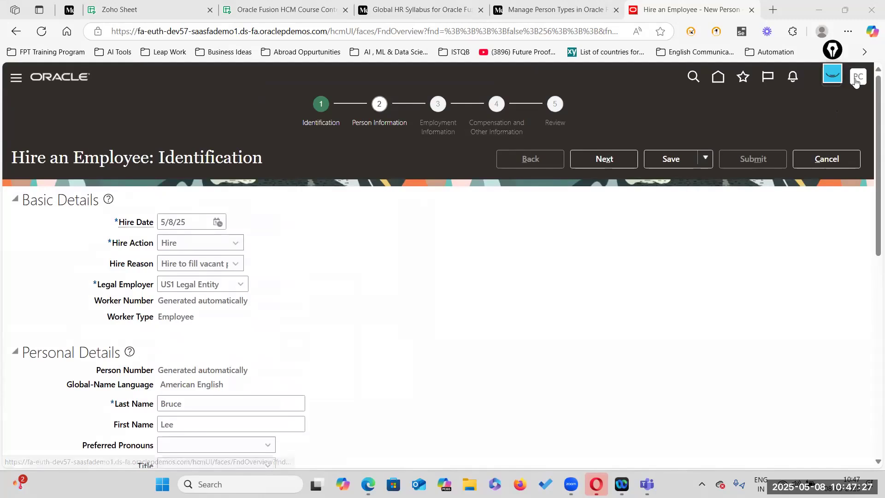
pyautogui.click(859, 81)
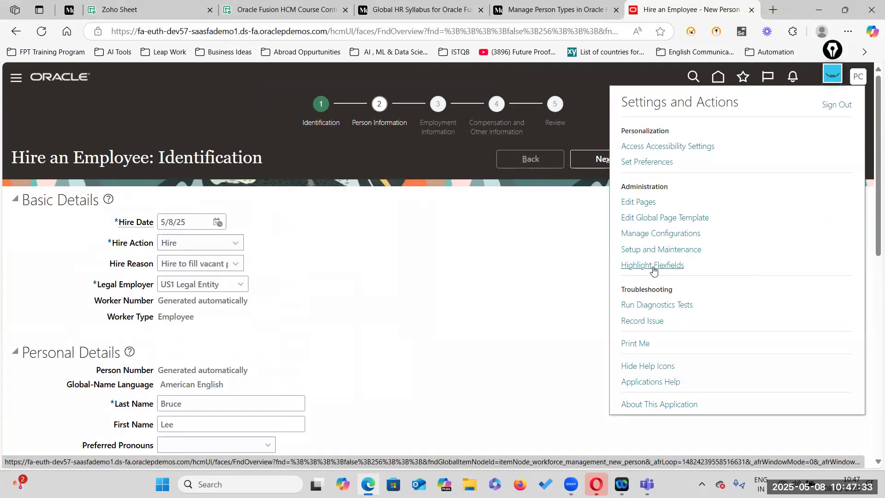
pyautogui.click(653, 268)
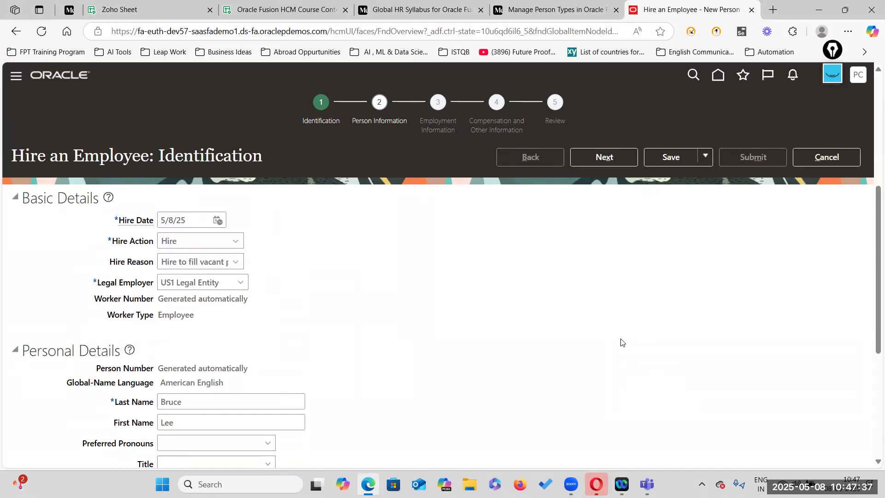
# Step: Show the Descriptive Flexfield's details, note its code PER_PERSONS_DFF in a new Notepad++ document, and return to the hire page
pyautogui.scroll(-10, 617, 340)
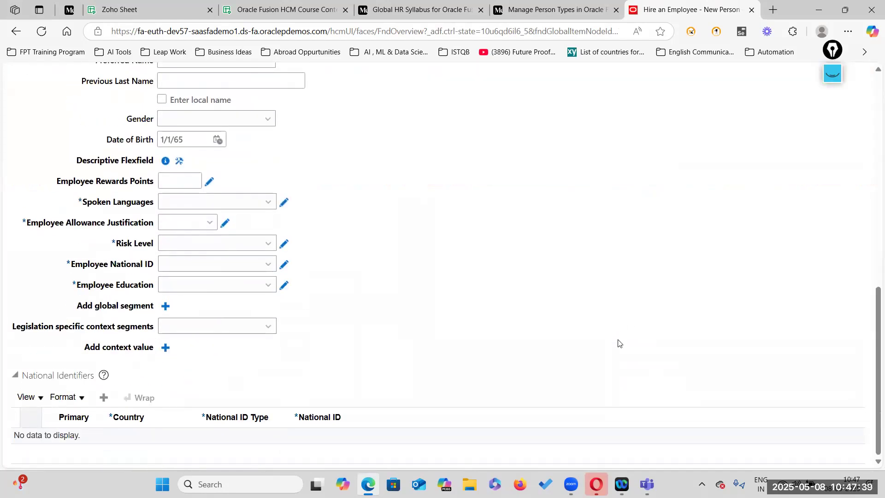
pyautogui.click(209, 264)
pyautogui.click(165, 163)
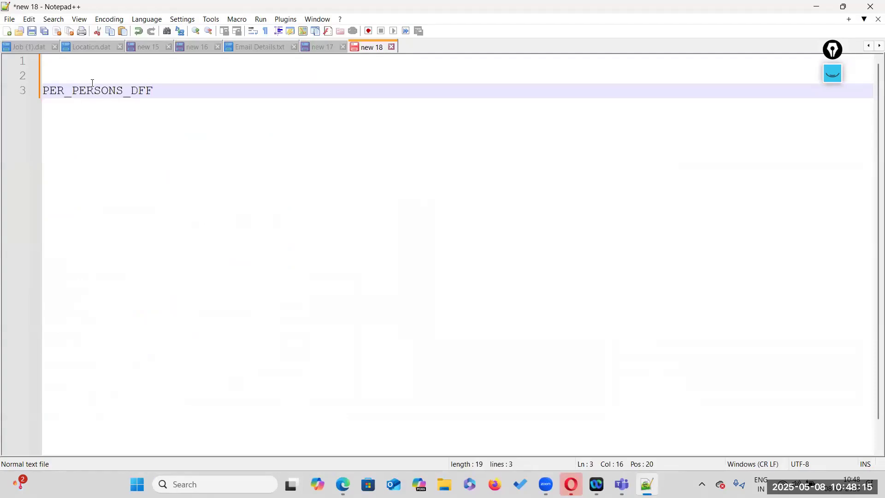
pyautogui.hotkey('alt', 'Tab')
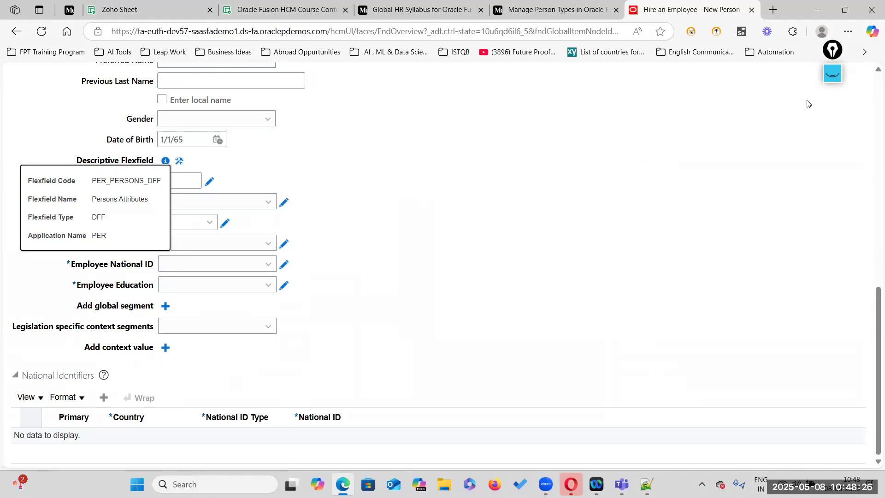
# Step: Recheck the Descriptive Flexfield's code and name in its details and close them
pyautogui.click(165, 161)
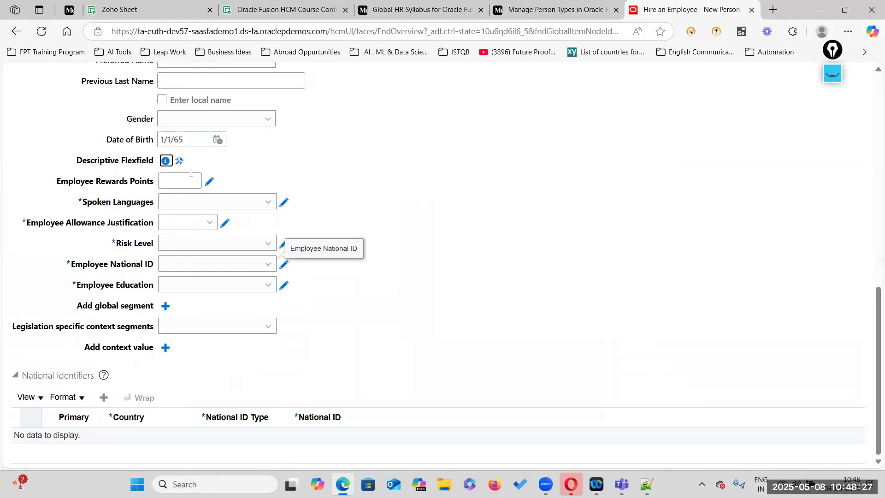
pyautogui.click(165, 161)
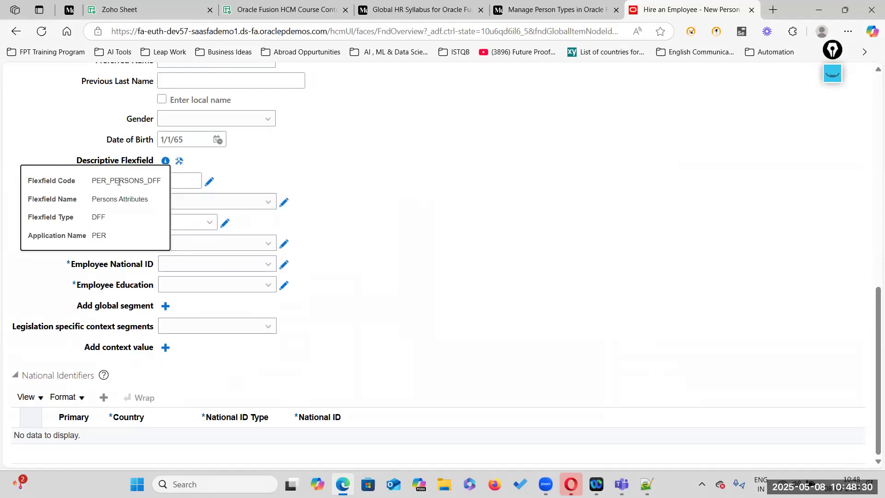
pyautogui.click(358, 193)
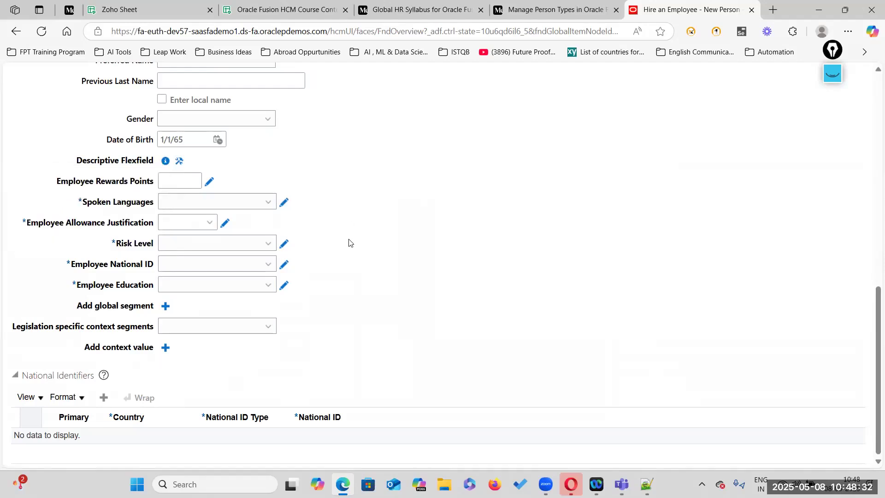
# Step: Leave the Hire an Employee page without submitting and open Setup and Maintenance
pyautogui.scroll(10, 349, 243)
pyautogui.click(822, 94)
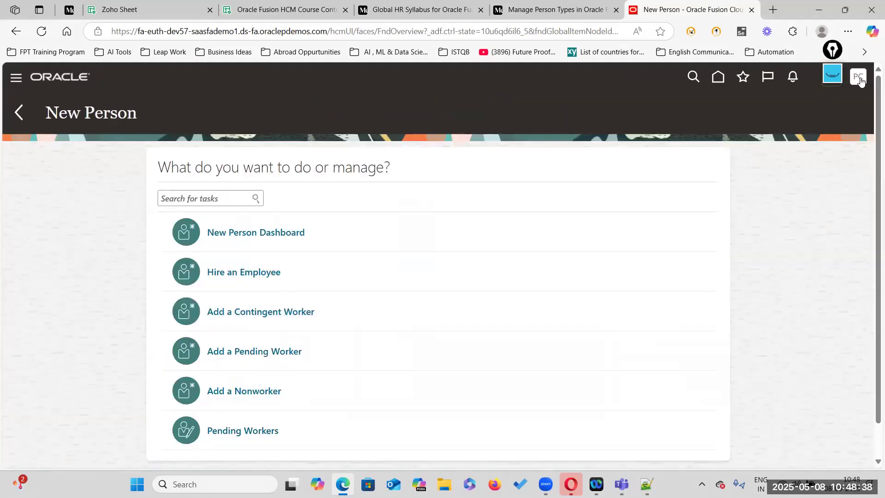
pyautogui.click(858, 76)
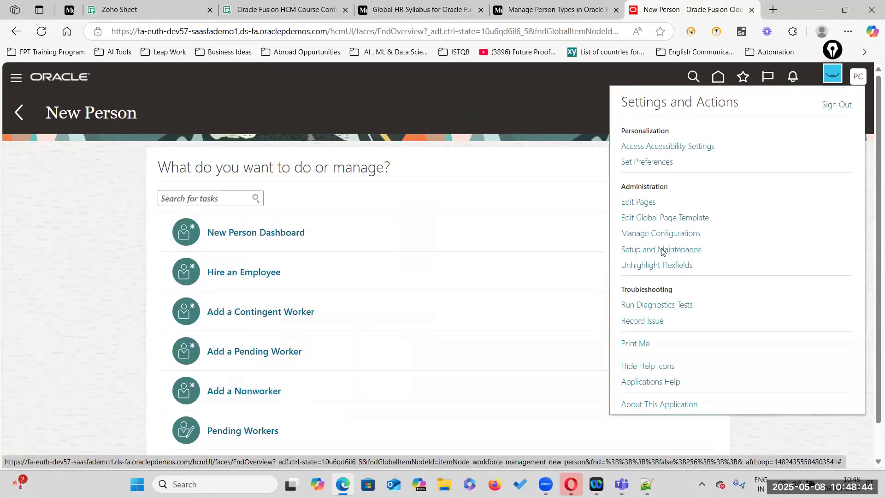
pyautogui.click(649, 251)
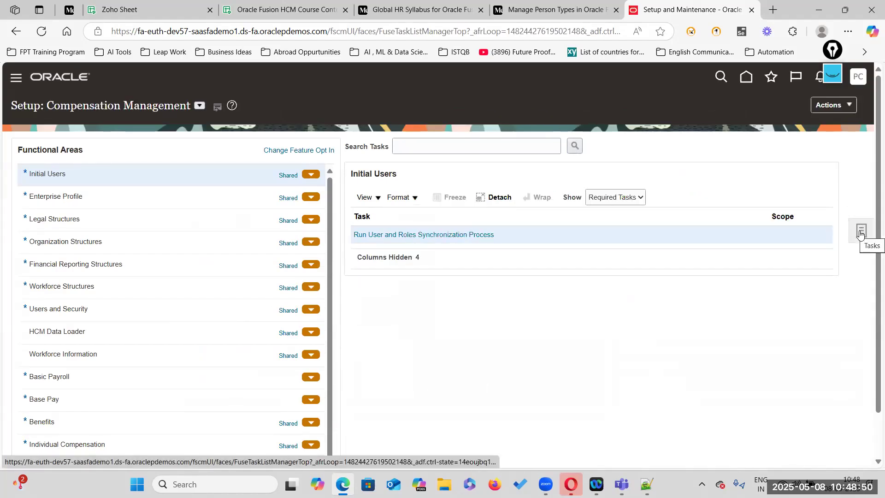
# Step: Search the setup tasks for Manage Descriptive Flexfields and open that task
pyautogui.click(860, 231)
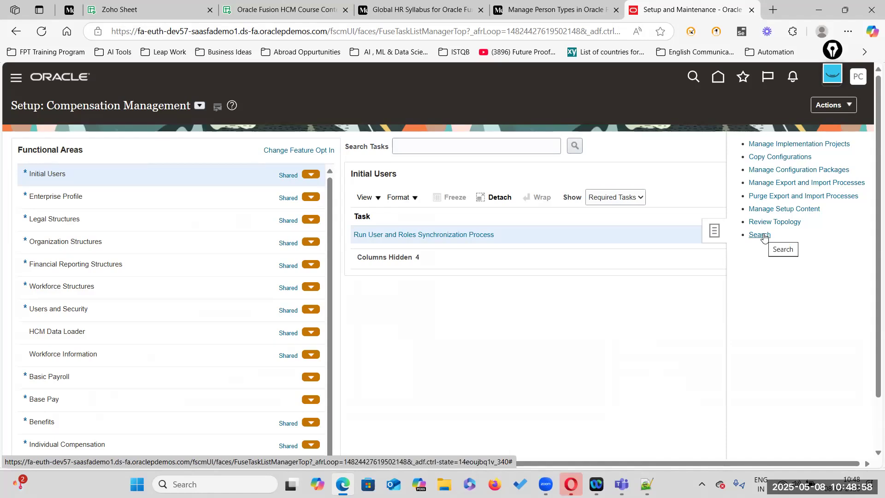
pyautogui.click(763, 234)
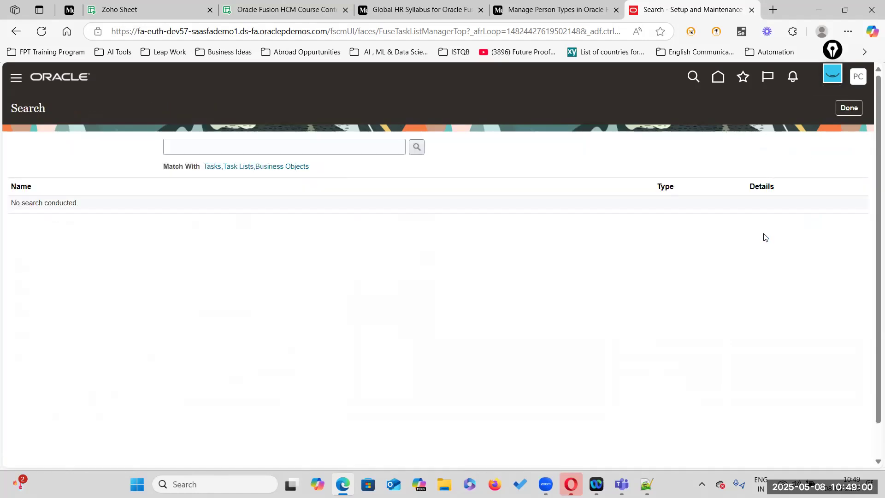
pyautogui.click(254, 151)
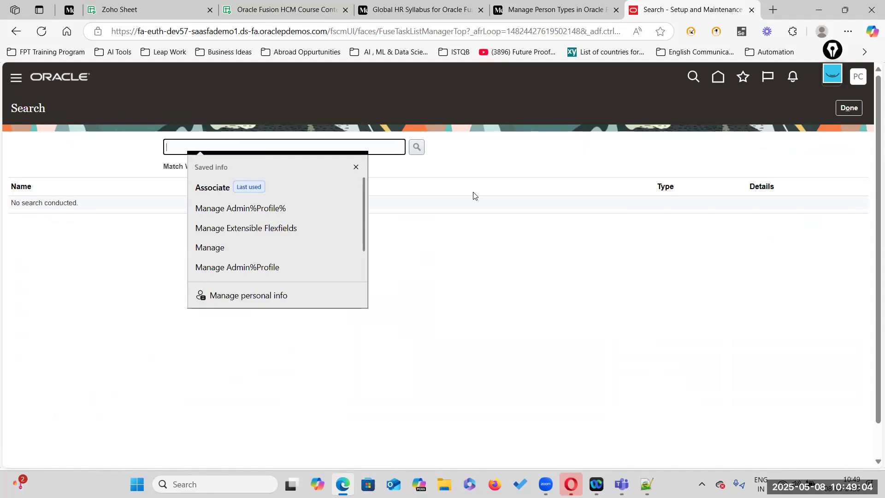
pyautogui.write('Manage')
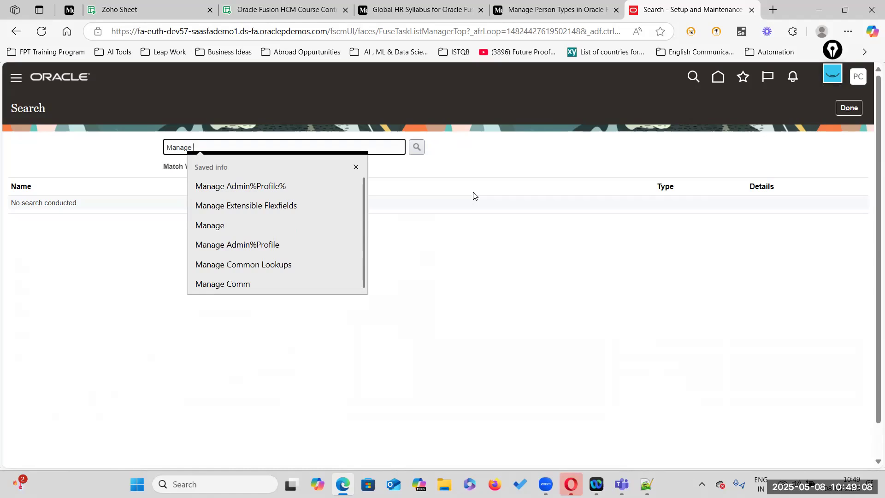
pyautogui.write(' Descri')
pyautogui.write('ptive Flexfi')
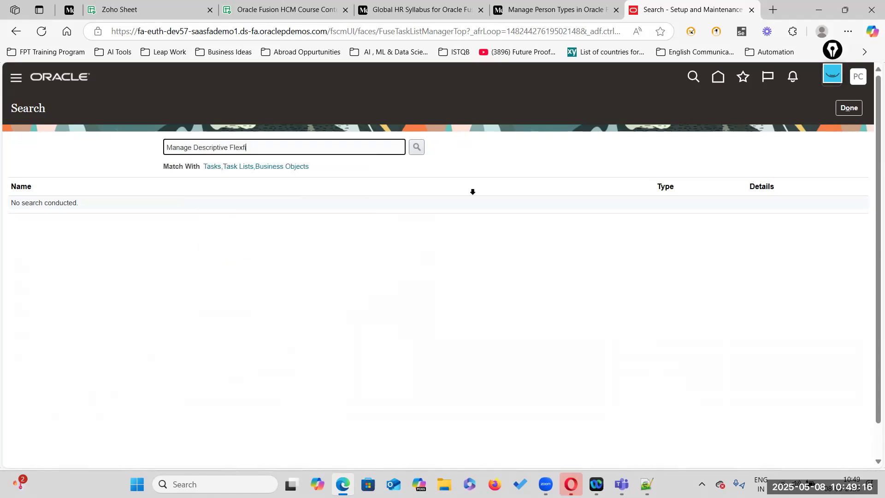
pyautogui.press('Return')
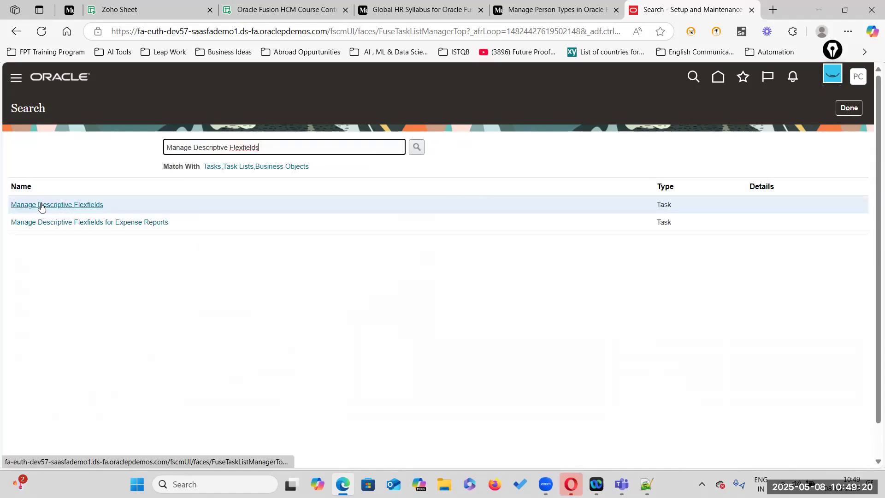
pyautogui.click(67, 205)
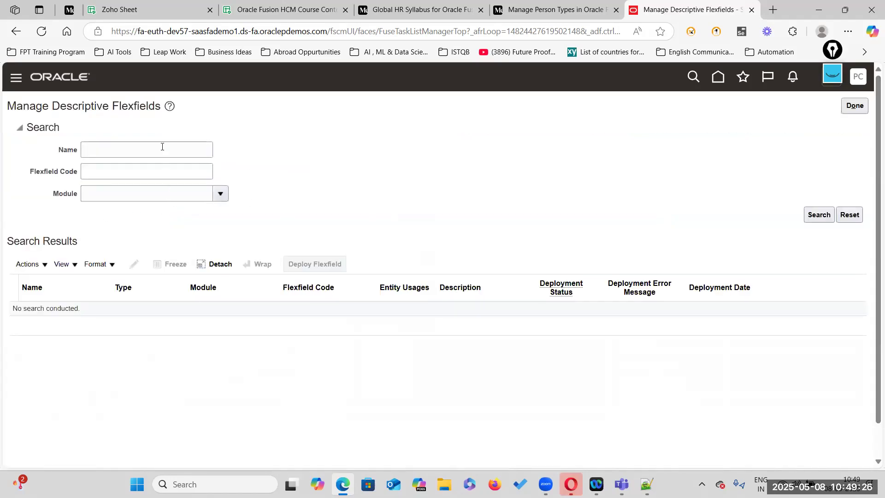
pyautogui.moveTo(8, 105); pyautogui.dragTo(160, 102)
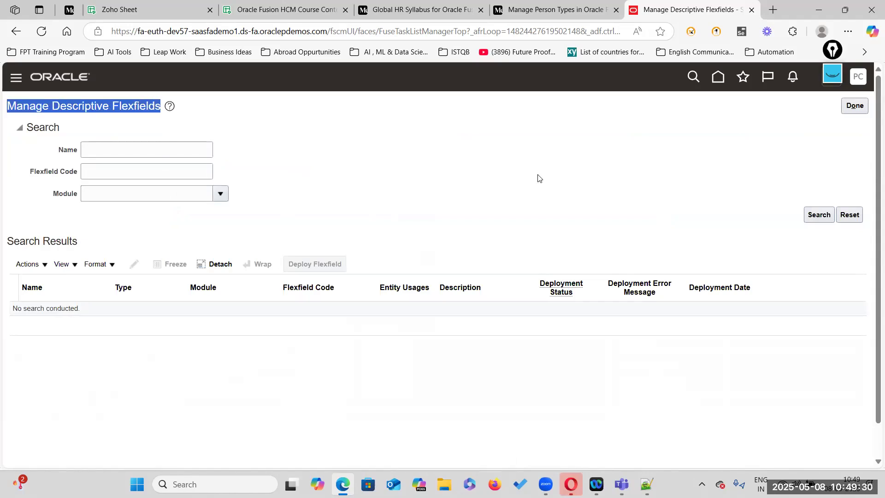
# Step: Copy PER_PERSONS_DFF from the Notepad++ note and search the descriptive flexfields with it as the name
pyautogui.click(647, 484)
pyautogui.moveTo(149, 91); pyautogui.dragTo(16, 90)
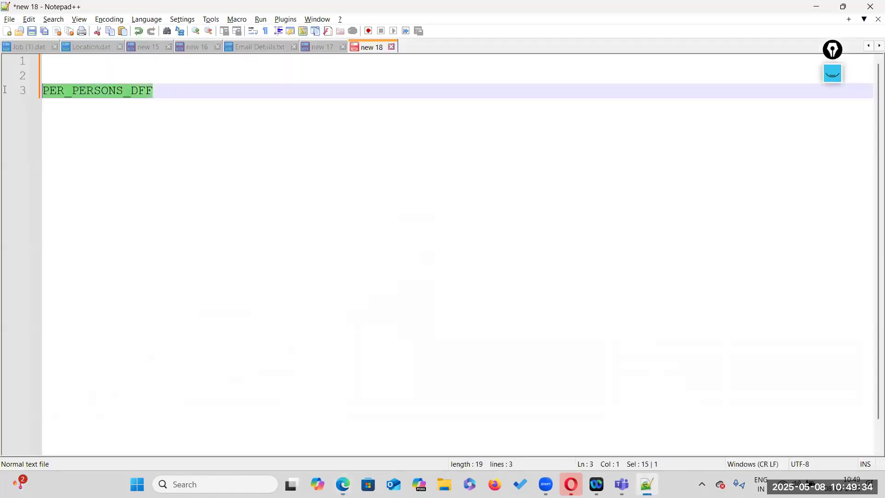
pyautogui.hotkey('ctrl', 'c')
pyautogui.hotkey('alt', 'Tab')
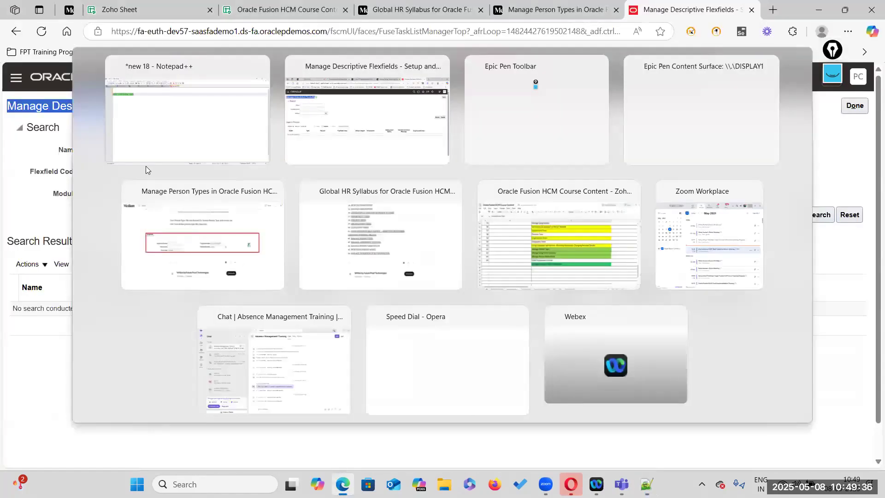
pyautogui.click(106, 151)
pyautogui.hotkey('ctrl', 'v')
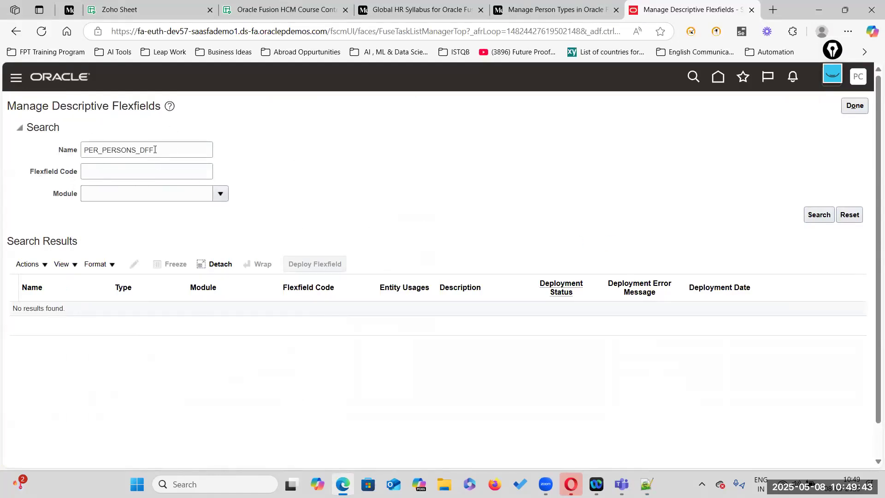
# Step: Move PER_PERSONS_DFF from the name to the flexfield code criterion and run the search again
pyautogui.doubleClick(163, 145)
pyautogui.hotkey('ctrl', 'x')
pyautogui.click(131, 178)
pyautogui.hotkey('ctrl', 'v')
pyautogui.press('Return')
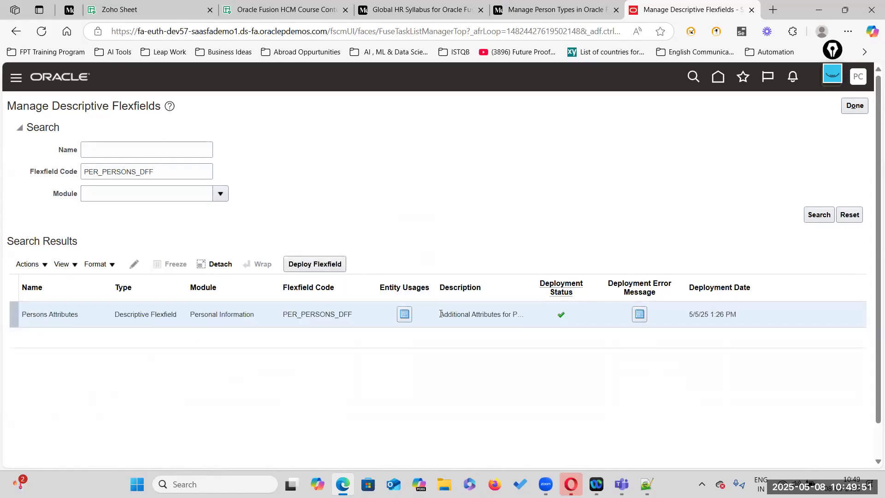
# Step: Open the Persons Attributes flexfield for editing and review its global, context and context-sensitive segments
pyautogui.click(135, 264)
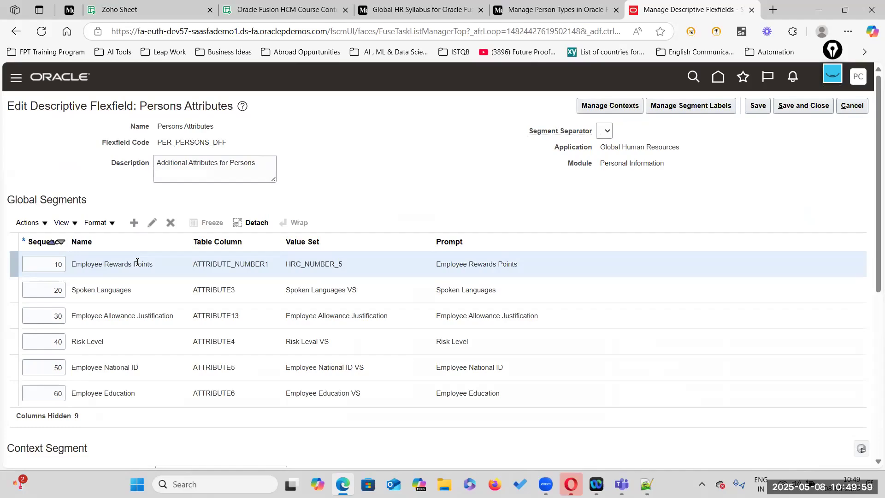
pyautogui.scroll(-6, 551, 393)
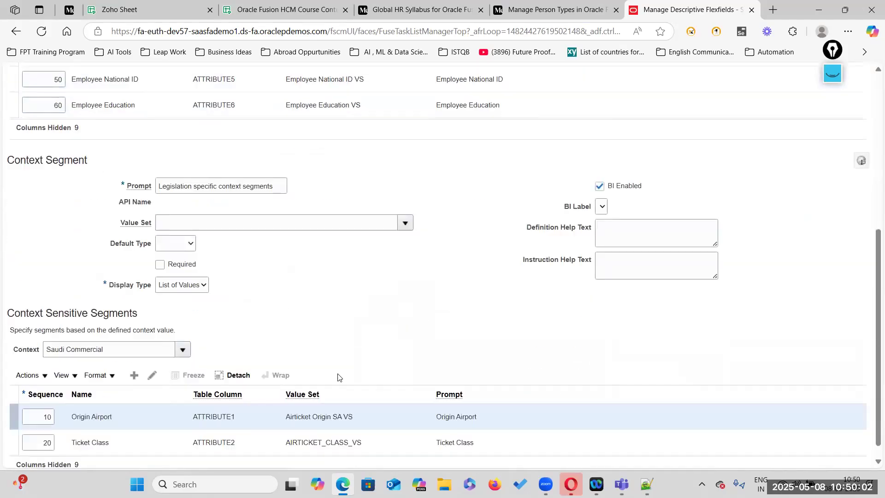
pyautogui.scroll(6, 314, 365)
# Step: Open the Spoken Languages global segment, review its value set and required setting, and save and close it
pyautogui.click(153, 292)
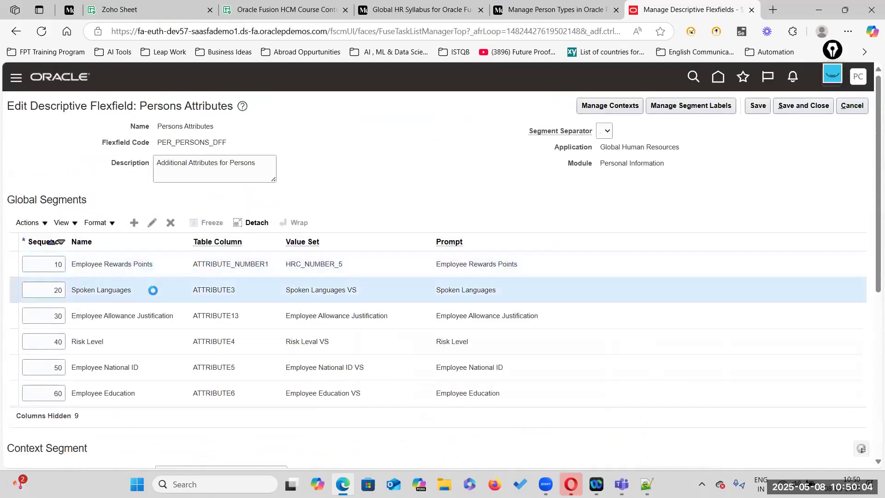
pyautogui.click(152, 222)
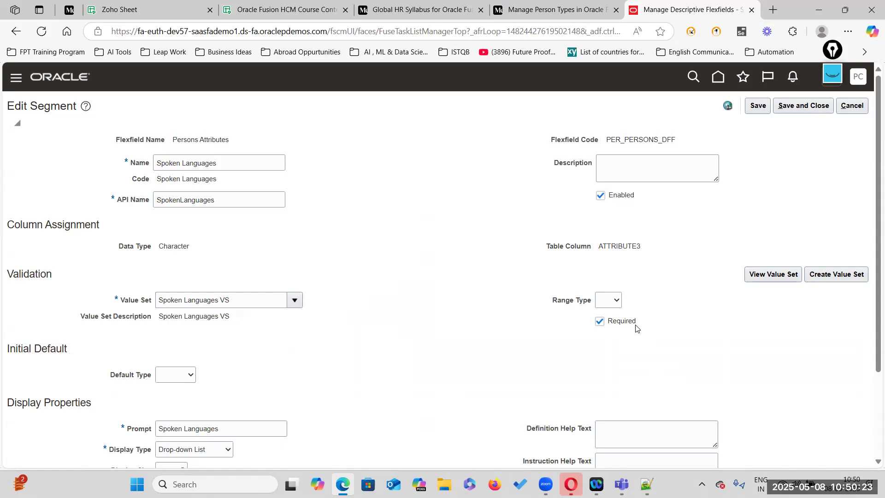
pyautogui.click(829, 110)
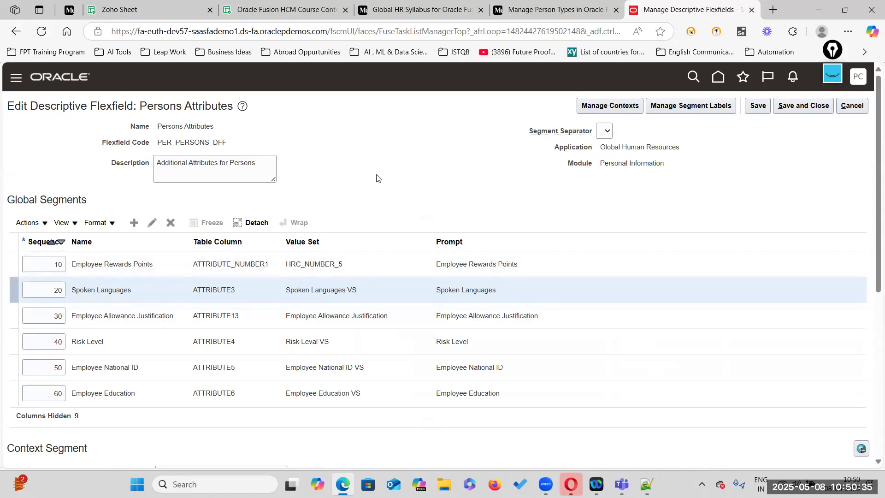
# Step: Delete the Employee Rewards Points, Employee Allowance Justification and Spoken Languages global segments from the Persons Attributes flexfield
pyautogui.click(215, 271)
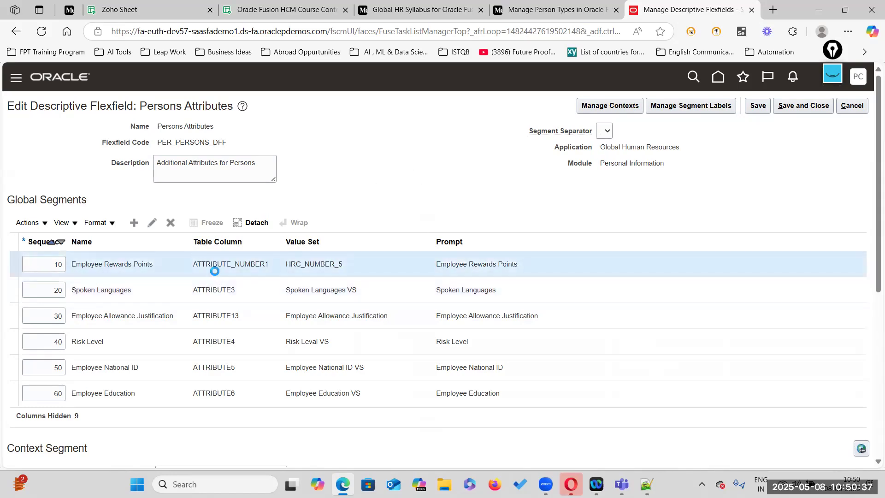
pyautogui.click(171, 222)
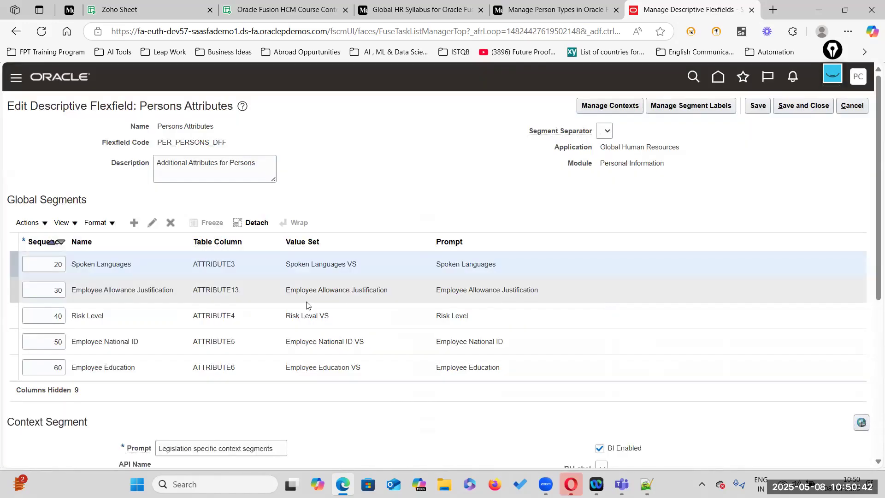
pyautogui.click(165, 289)
pyautogui.click(170, 223)
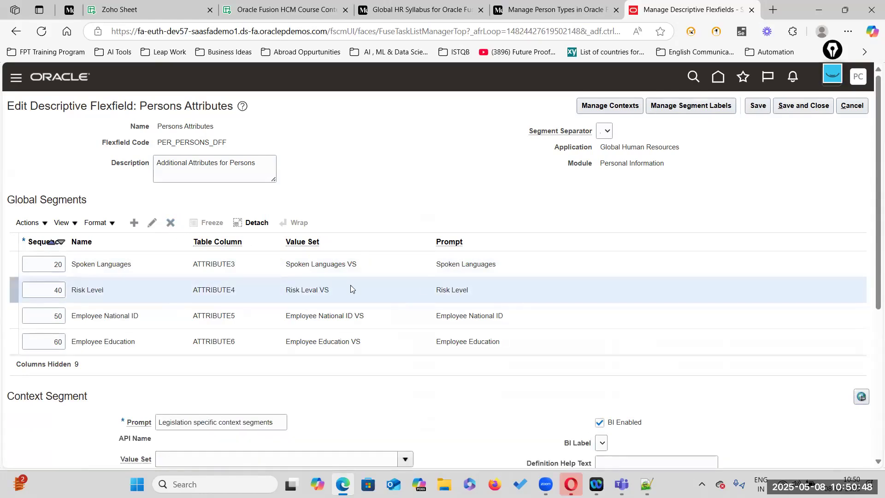
pyautogui.click(159, 269)
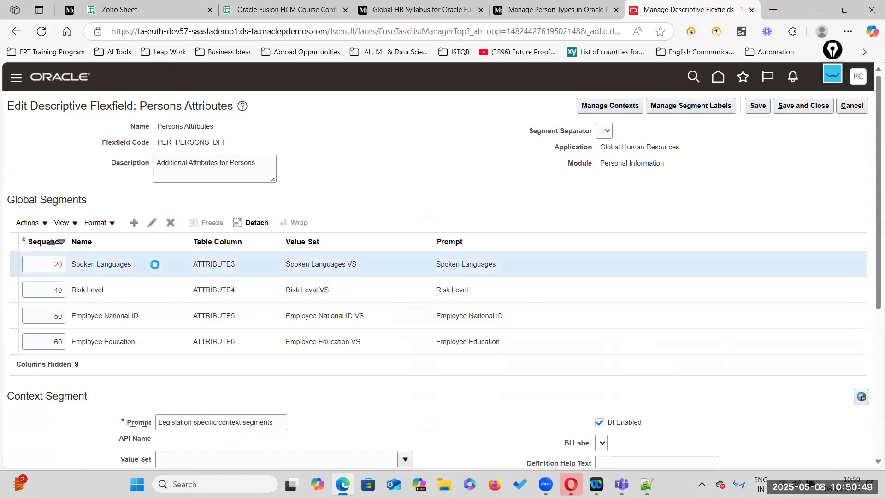
pyautogui.click(170, 223)
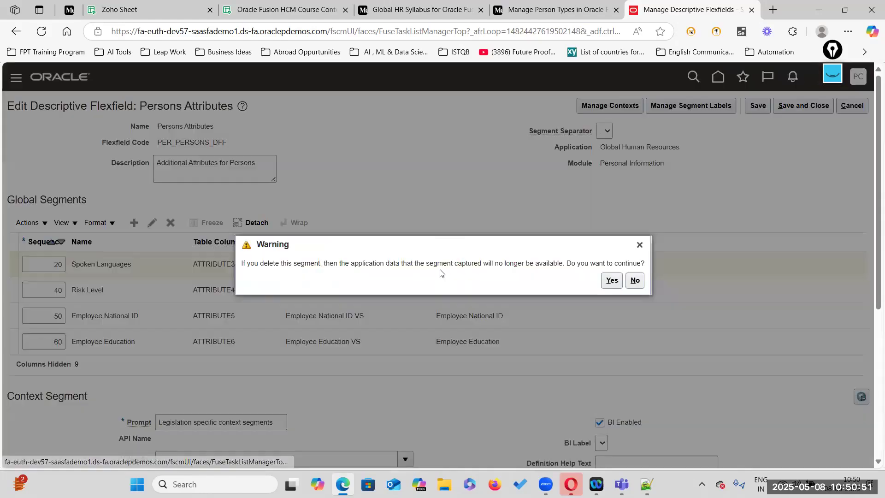
pyautogui.click(611, 281)
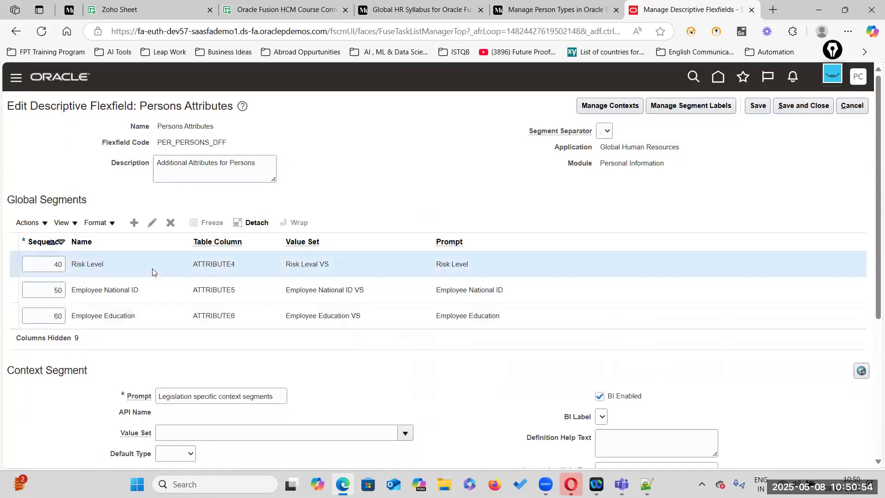
# Step: Delete the Risk Level, Employee National ID and Employee Education global segments, and save and close the flexfield
pyautogui.click(171, 223)
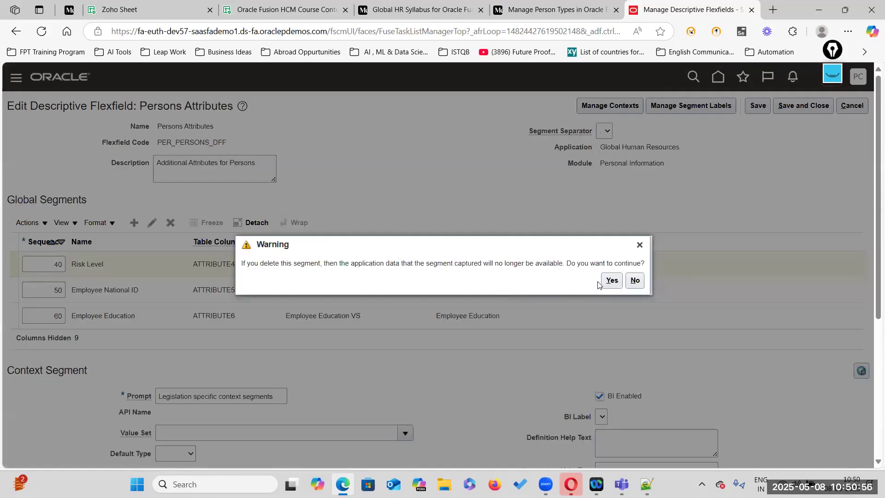
pyautogui.click(611, 280)
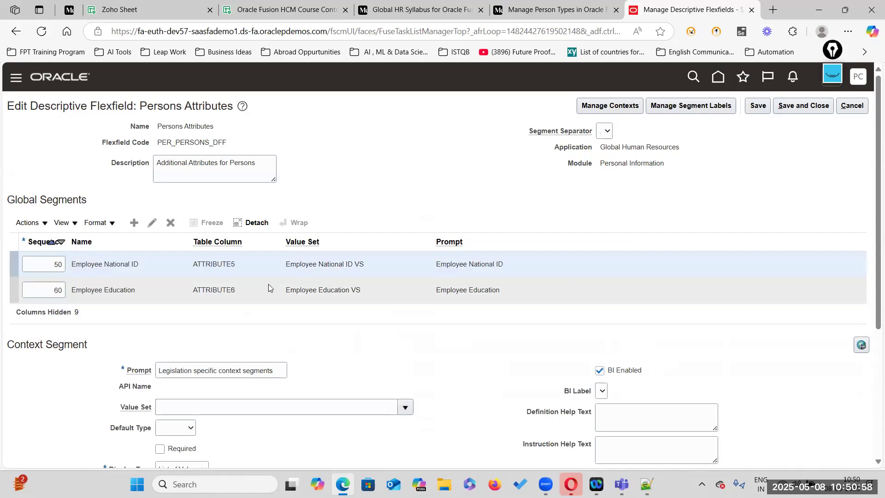
pyautogui.click(169, 223)
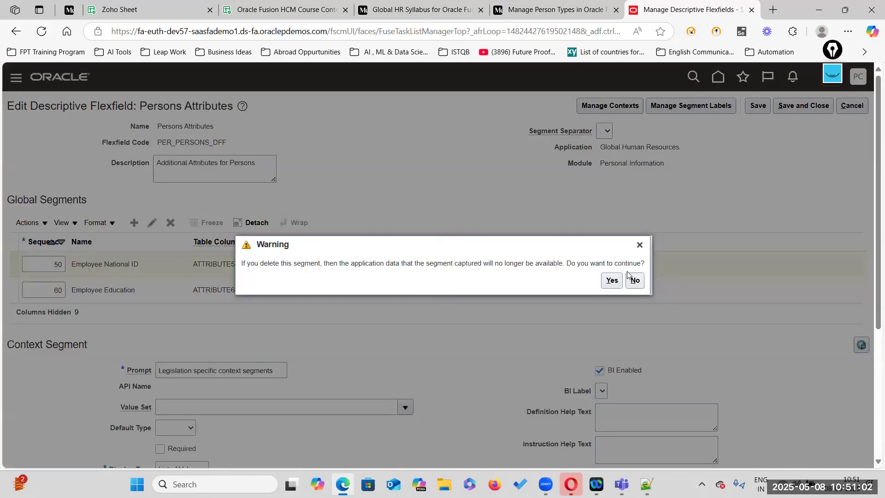
pyautogui.click(612, 279)
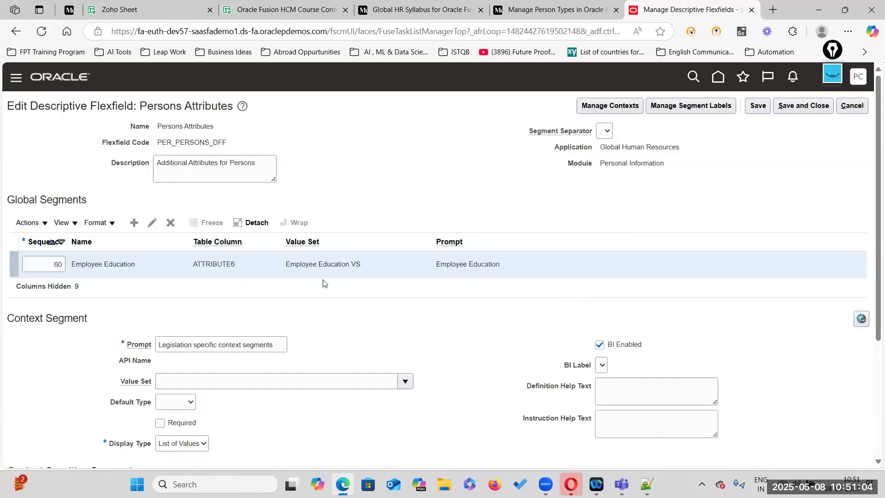
pyautogui.click(170, 223)
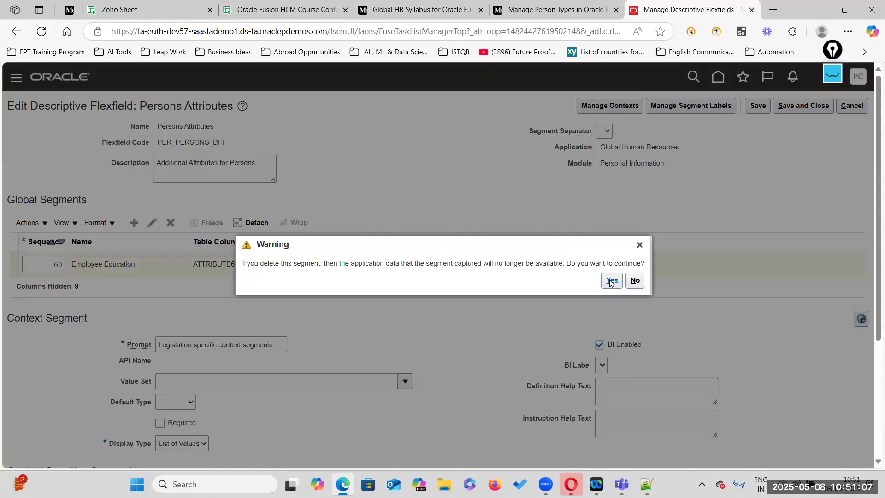
pyautogui.click(610, 279)
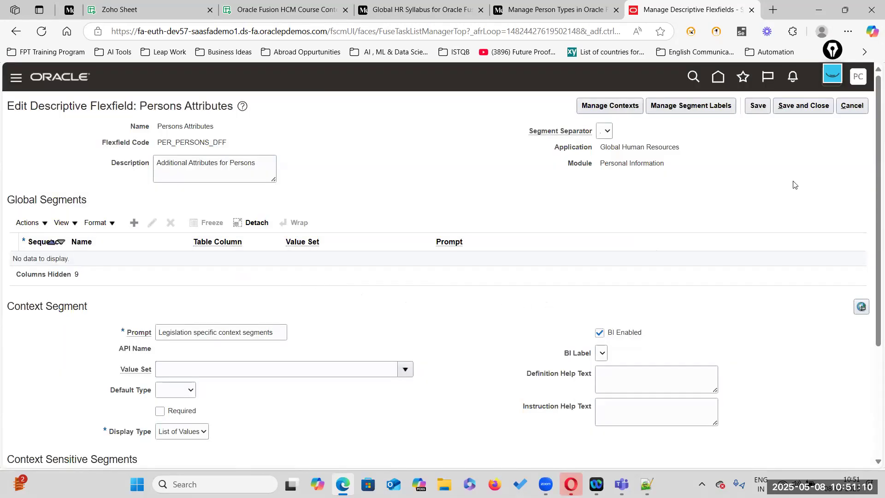
pyautogui.click(804, 106)
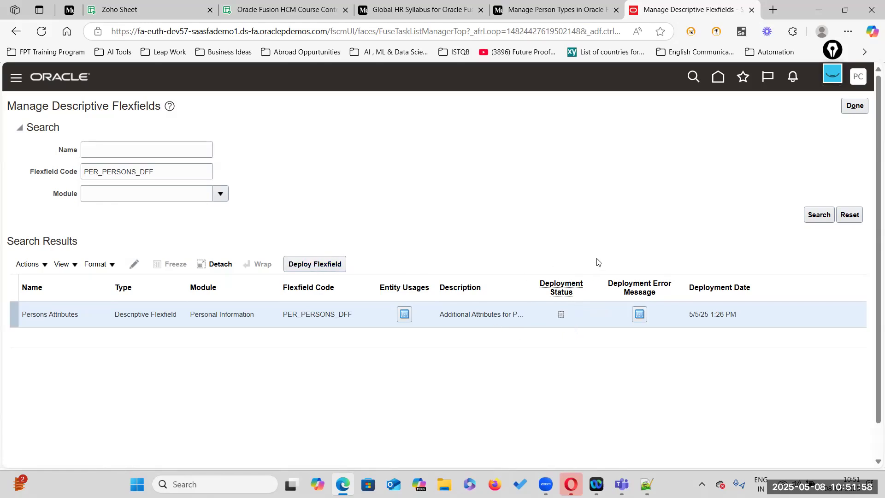
# Step: Deploy the Persons Attributes flexfield, acknowledge the deployment, and finish the Manage Descriptive Flexfields task
pyautogui.click(315, 265)
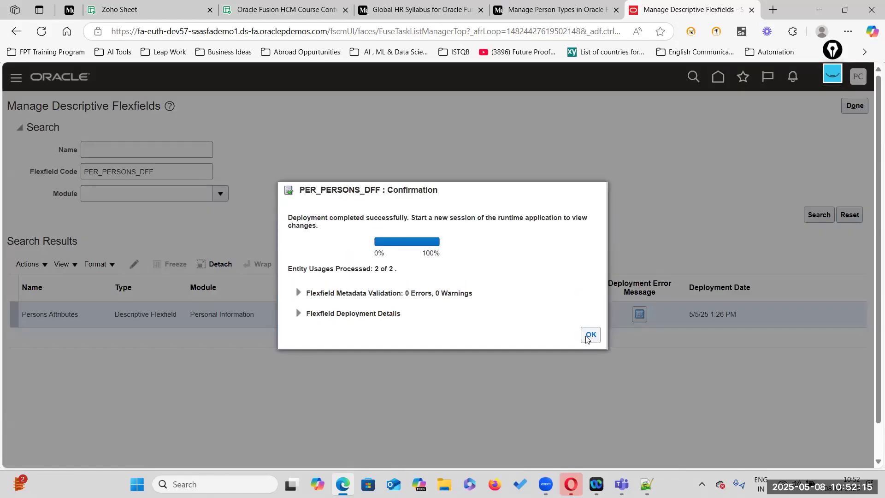
pyautogui.click(591, 335)
pyautogui.click(854, 106)
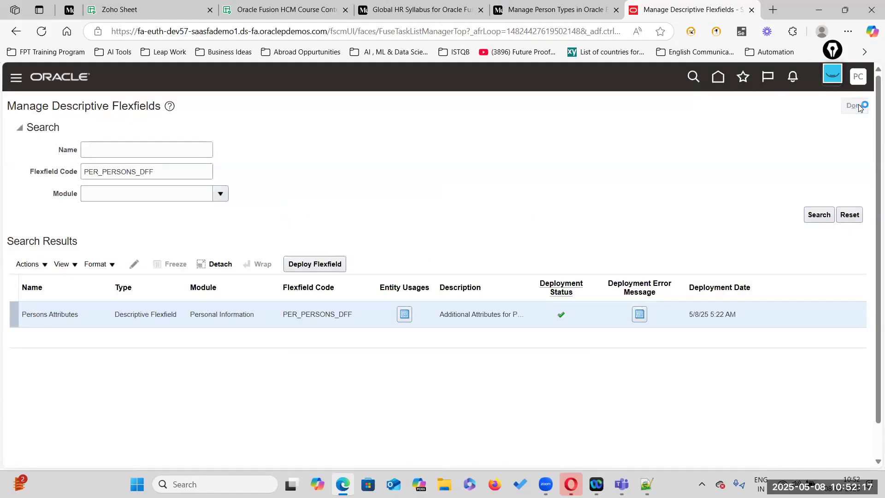
# Step: Leave the task search, sign out of Oracle, and close the Setup and Maintenance browser tab
pyautogui.click(847, 110)
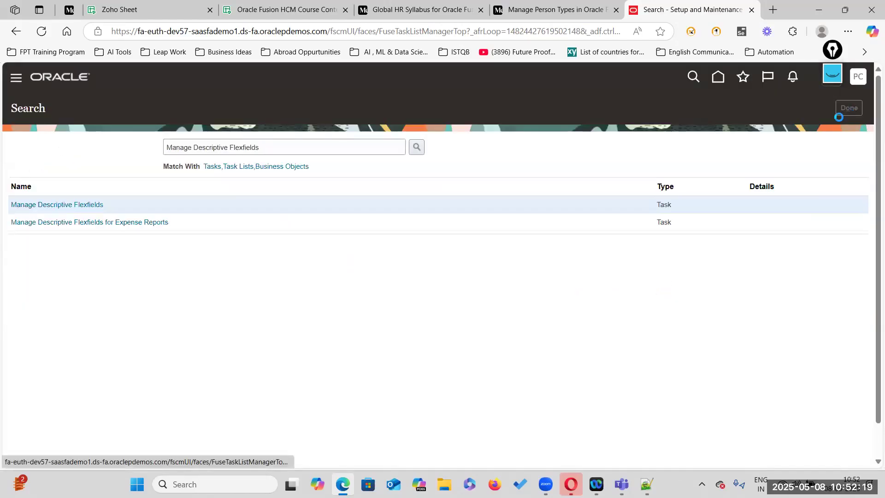
pyautogui.click(861, 79)
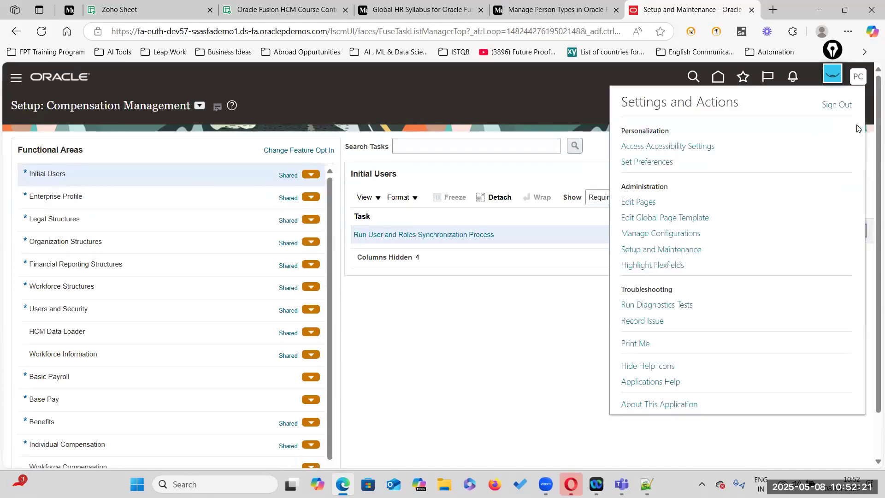
pyautogui.click(833, 106)
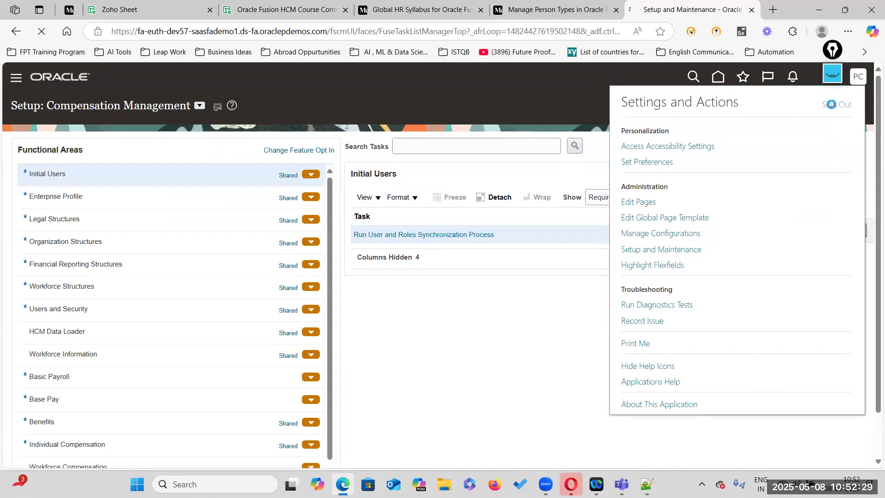
pyautogui.click(752, 9)
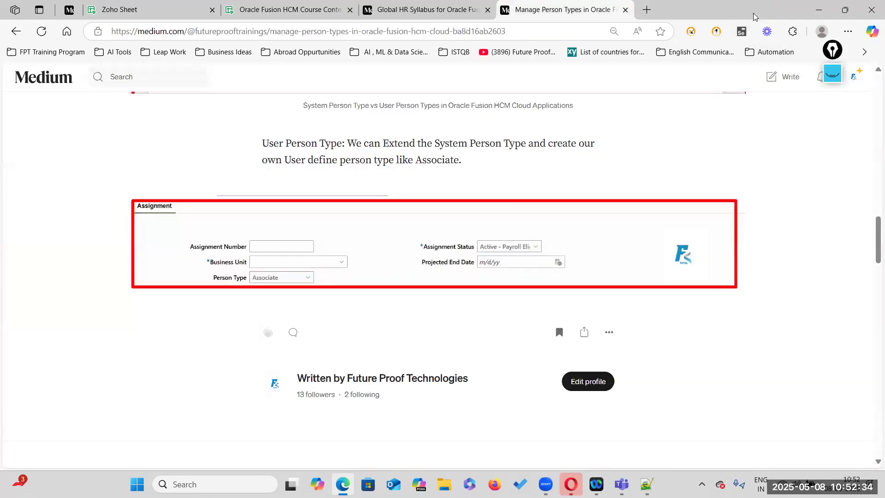
# Step: Open a new browser window and load the euth-dev57 Oracle environment
pyautogui.click(848, 31)
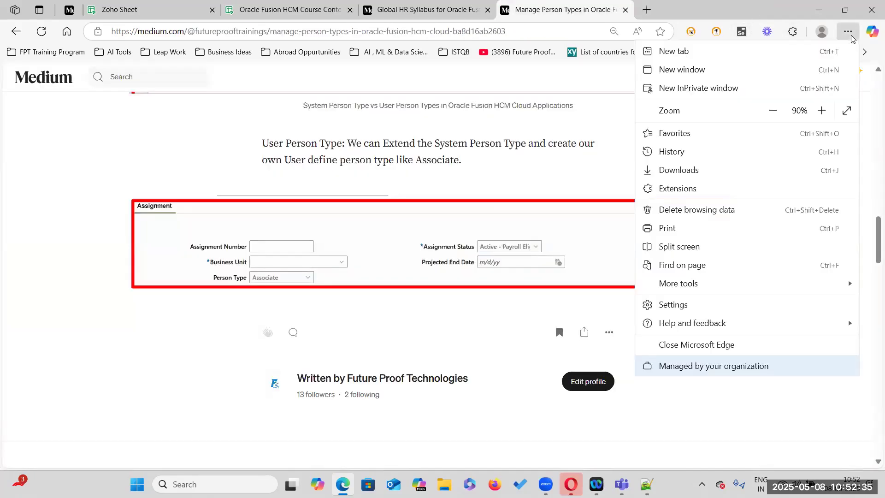
pyautogui.click(727, 70)
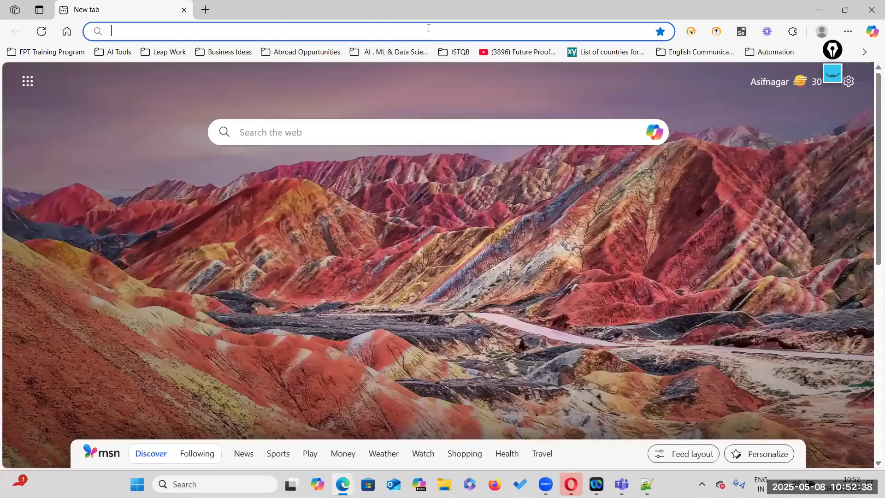
pyautogui.write('euth')
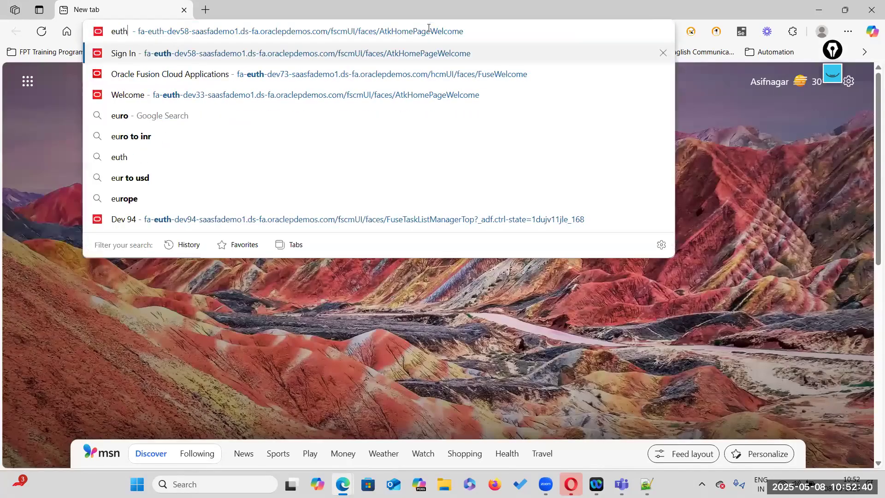
pyautogui.write('-dev')
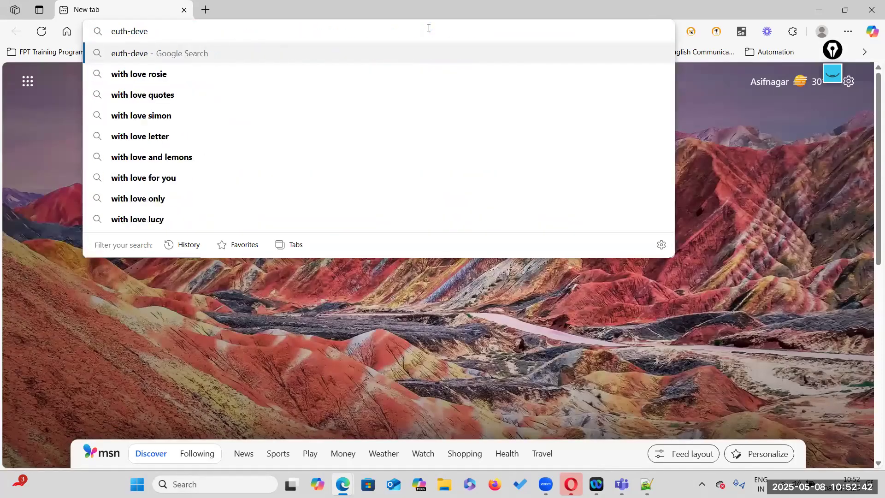
pyautogui.write('57')
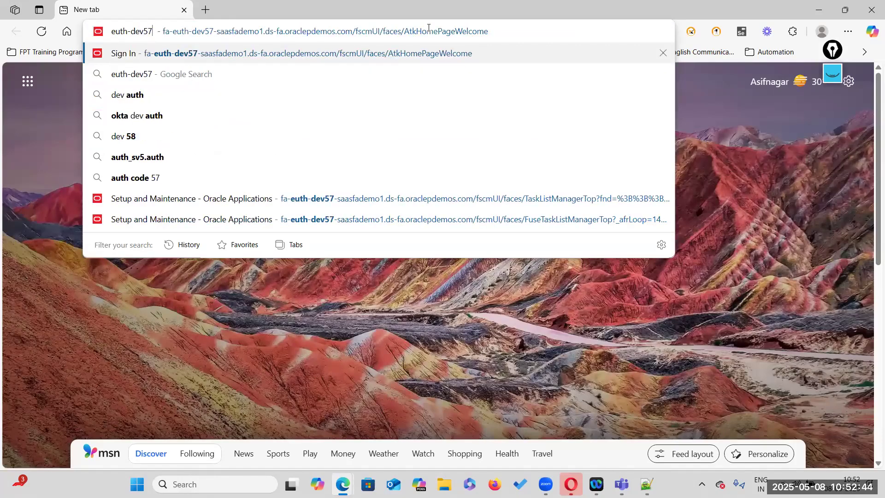
pyautogui.press('Return')
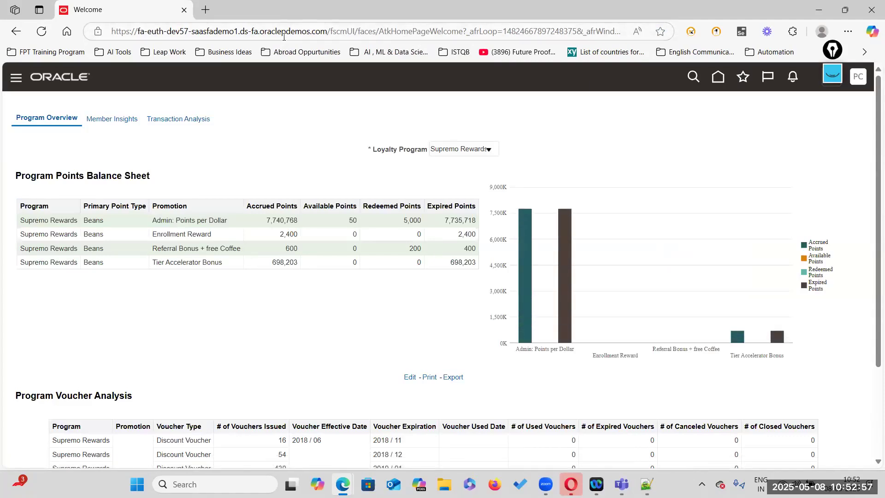
# Step: Request sign-out of the reopened Oracle session and replace its window with an InPrivate window
pyautogui.click(858, 77)
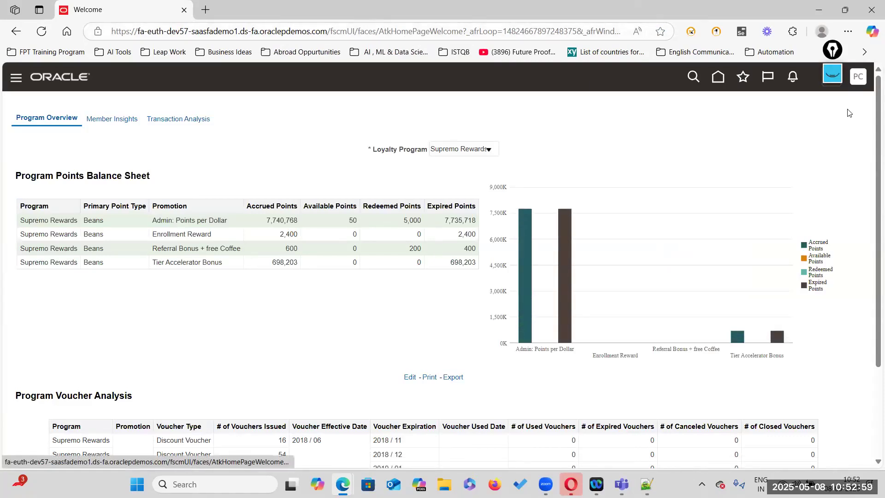
pyautogui.click(843, 108)
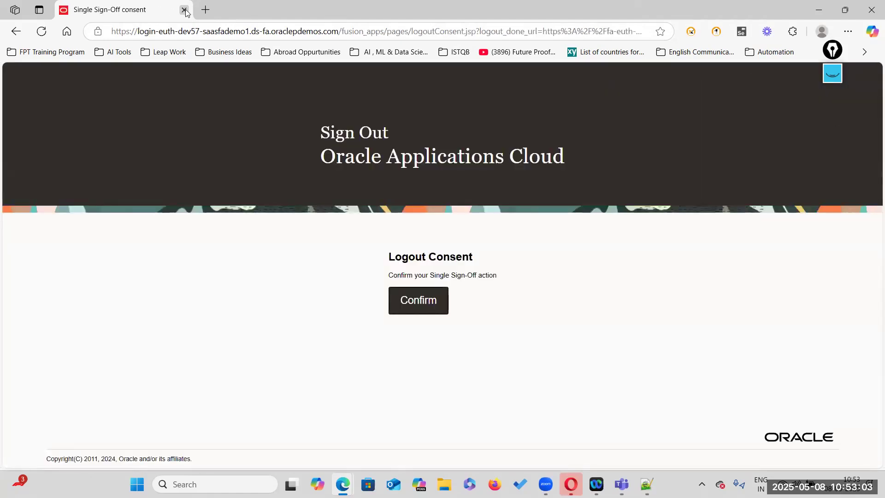
pyautogui.click(184, 9)
pyautogui.click(848, 31)
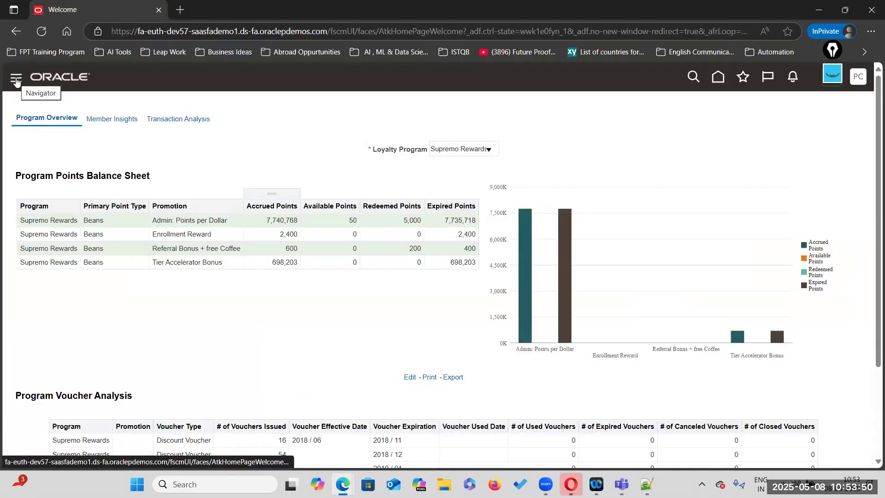
# Step: Start the Hire an Employee task from New Person under My Client Groups
pyautogui.click(21, 79)
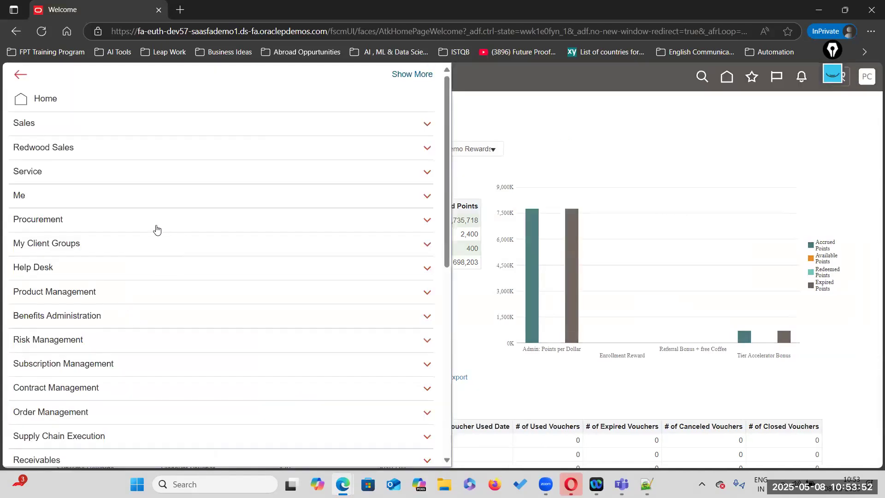
pyautogui.click(149, 240)
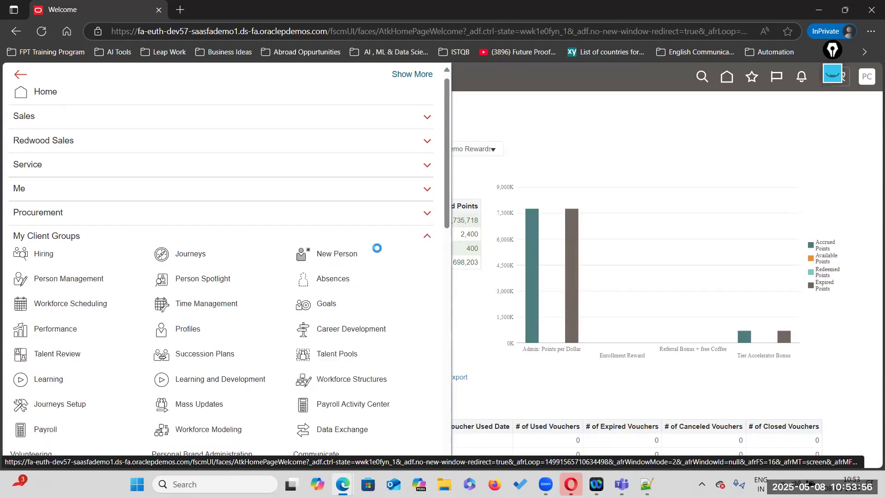
pyautogui.click(317, 257)
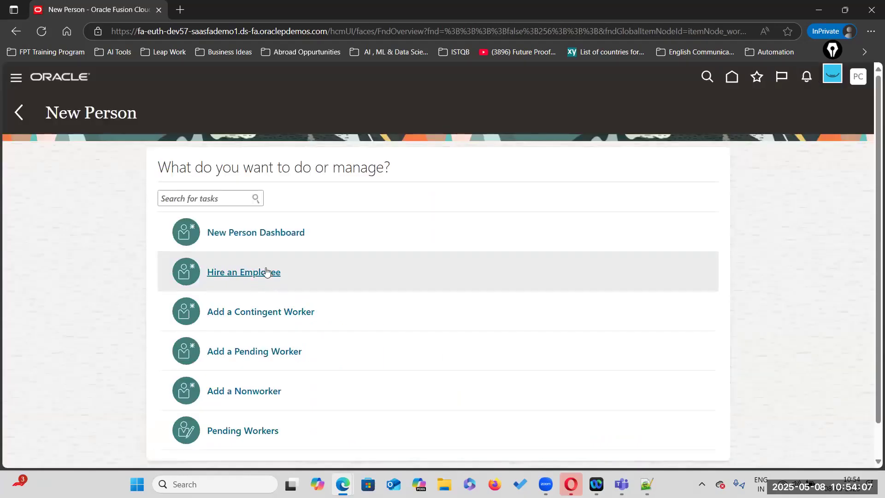
pyautogui.click(234, 273)
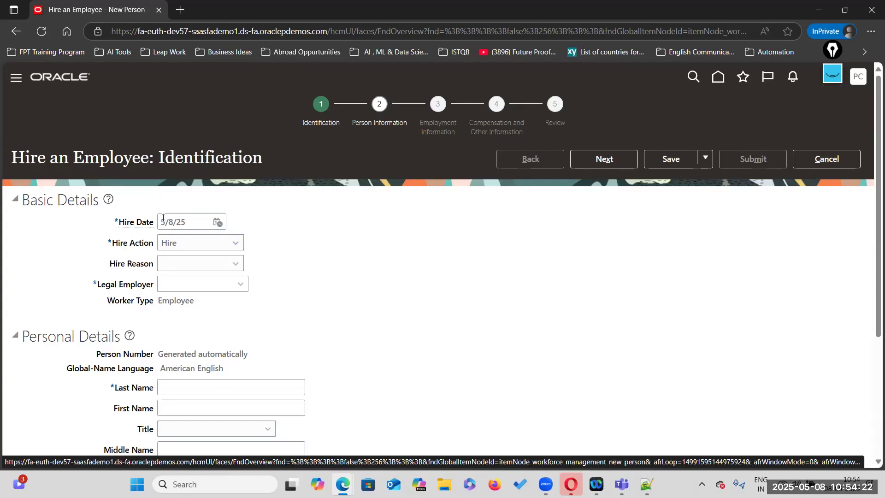
# Step: Set the hire date to 1/1/23, the hire reason to Hire to fill vacant position, and the legal employer to US1 Legal Entity
pyautogui.tripleClick(195, 222)
pyautogui.write('1/')
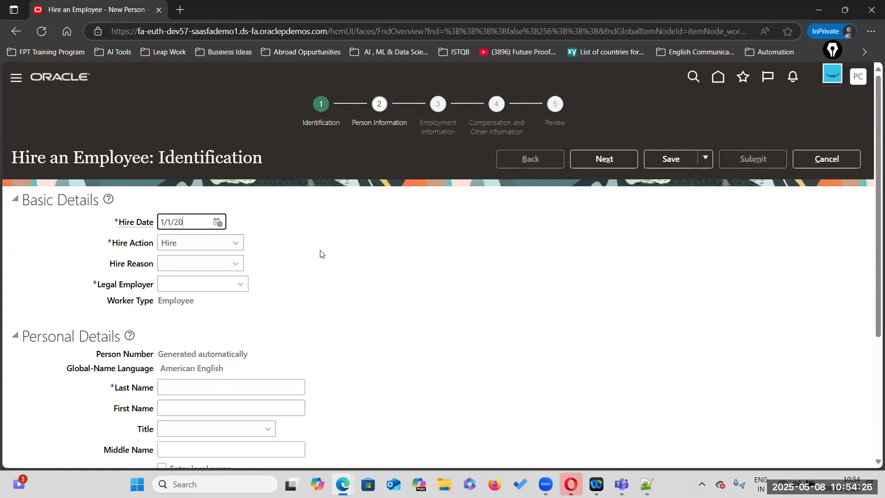
pyautogui.click(321, 254)
pyautogui.click(232, 267)
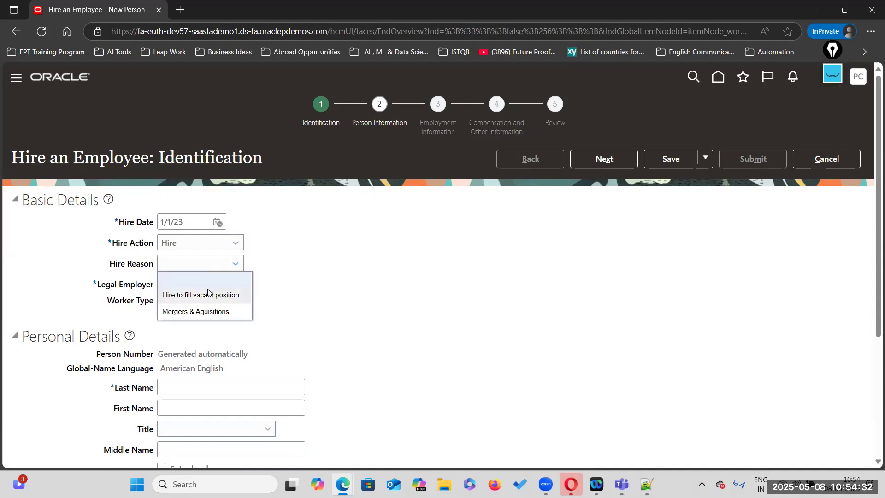
pyautogui.click(210, 293)
pyautogui.click(240, 284)
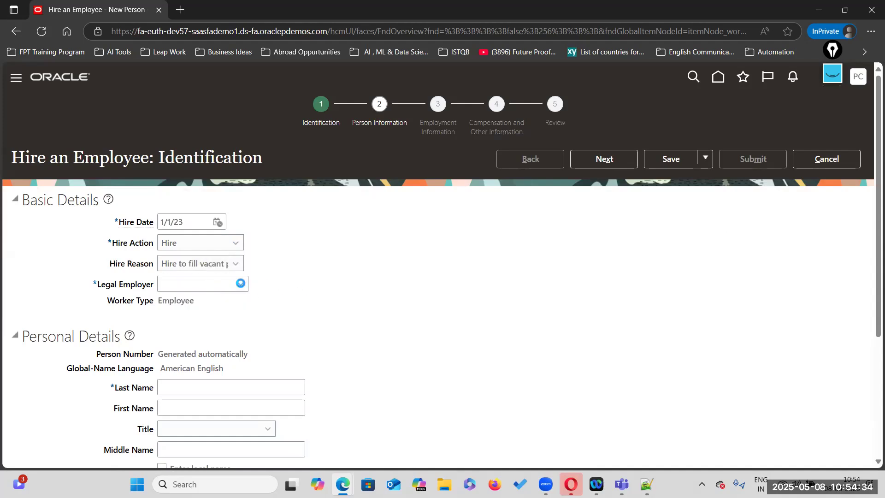
pyautogui.click(222, 101)
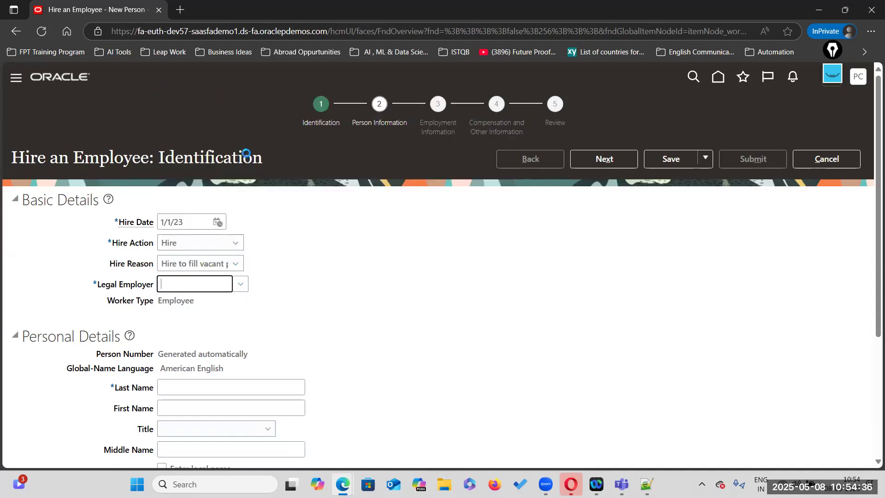
# Step: Fill in the employee's last and first name, title Mr., gender Male, date of birth and national identifier in the Personal Details
pyautogui.scroll(-3, 282, 308)
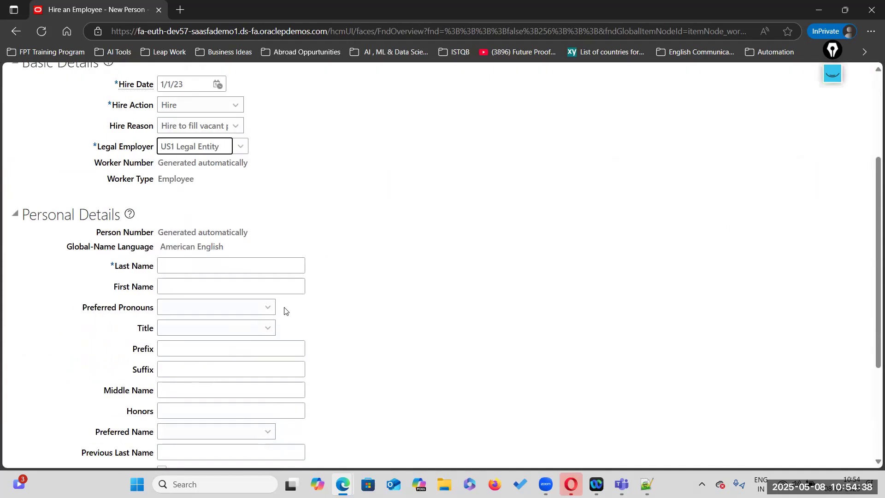
pyautogui.click(175, 225)
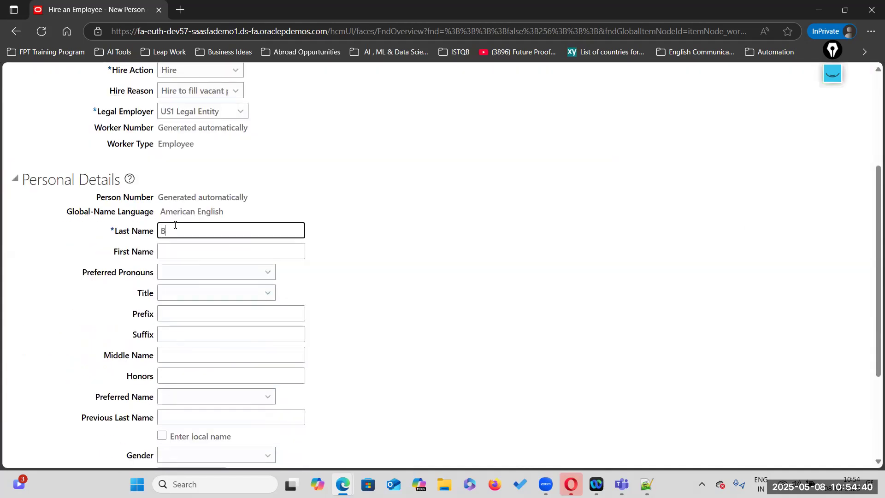
pyautogui.click(173, 253)
pyautogui.write('Lee')
pyautogui.scroll(-3, 260, 291)
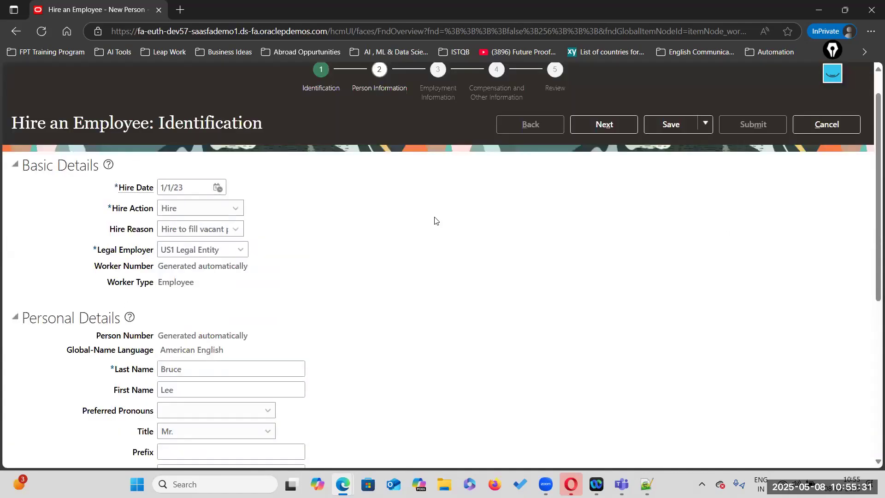
# Step: Review the basic and personal details on the Identification page and continue to Person Information
pyautogui.scroll(-5, 190, 305)
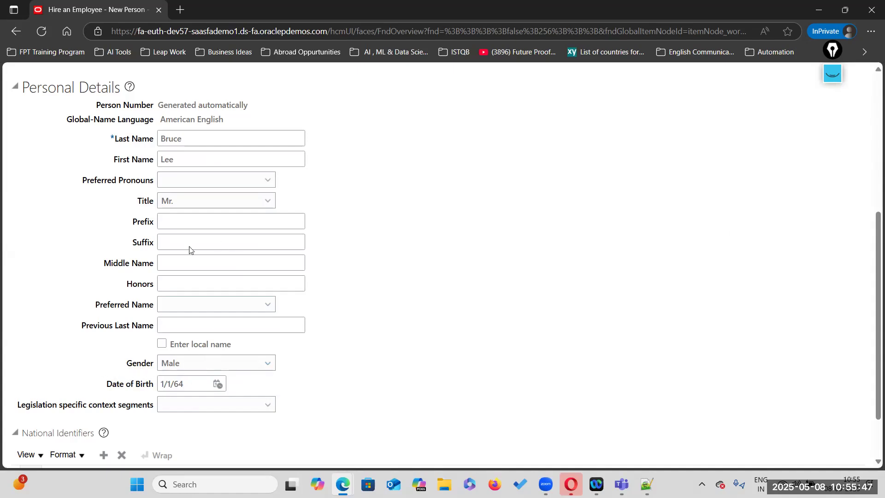
pyautogui.scroll(5, 283, 214)
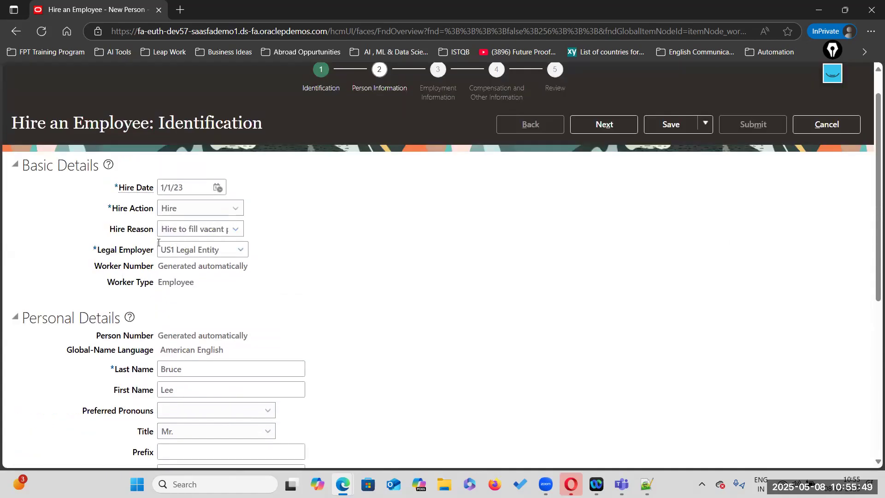
pyautogui.scroll(-5, 243, 235)
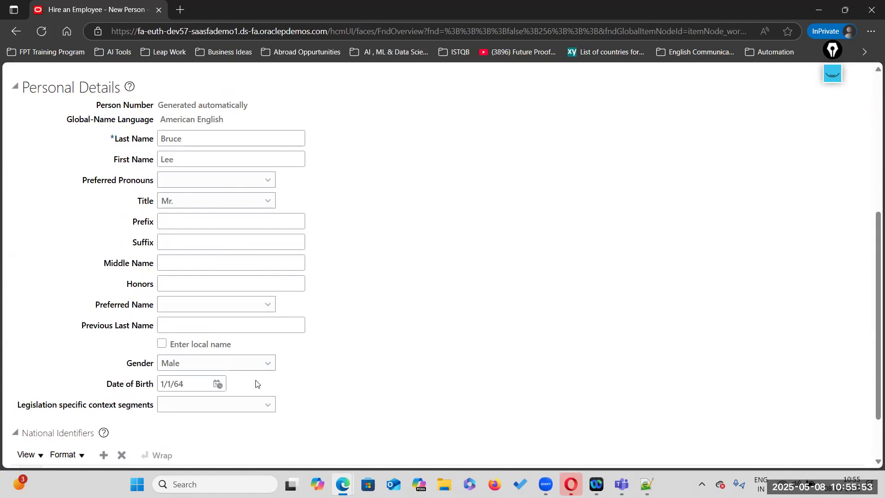
pyautogui.scroll(5, 323, 233)
pyautogui.click(620, 167)
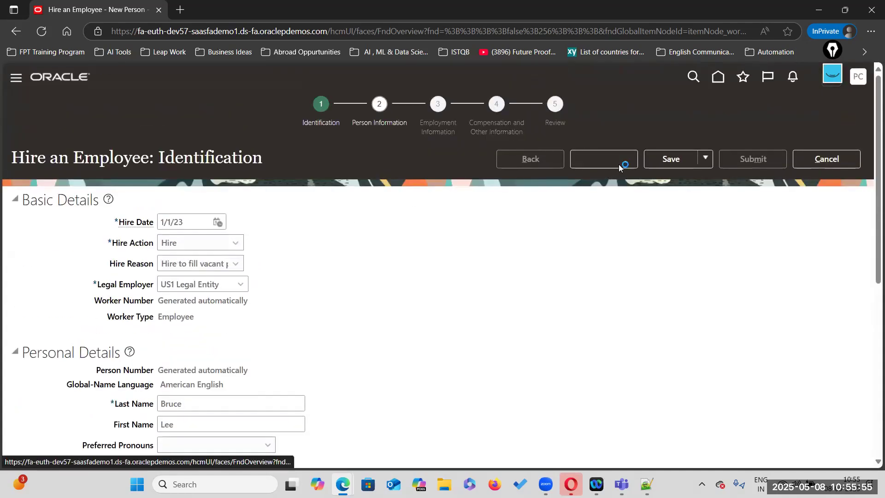
# Step: Enter the employee's home address line and look up the ZIP code to fill in the state, city and county
pyautogui.scroll(-3, 195, 297)
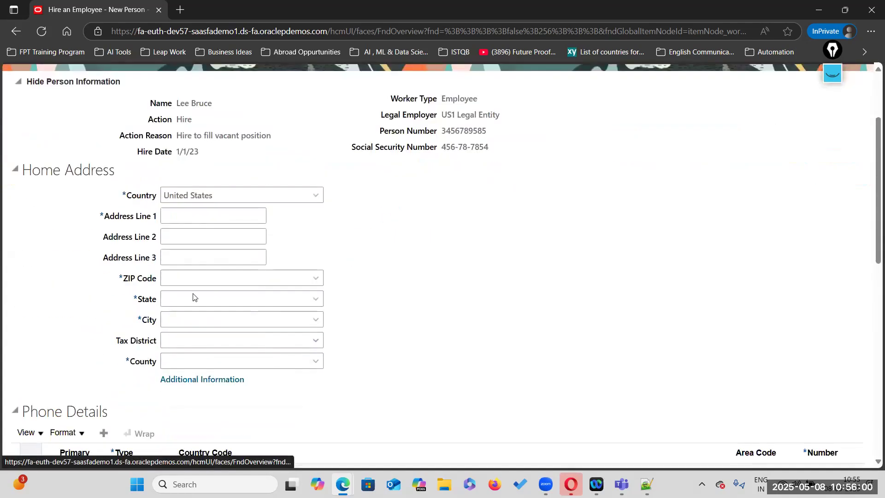
pyautogui.click(177, 215)
pyautogui.write('Alph')
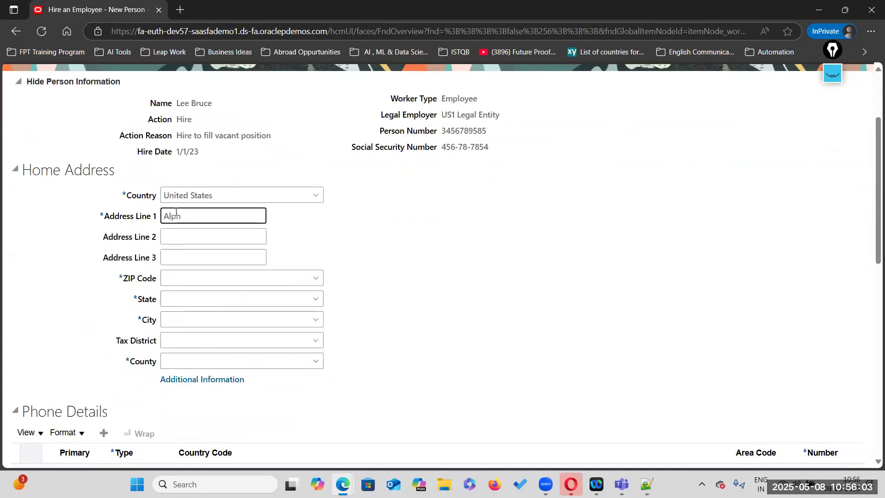
pyautogui.write('a Caf')
pyautogui.write('e')
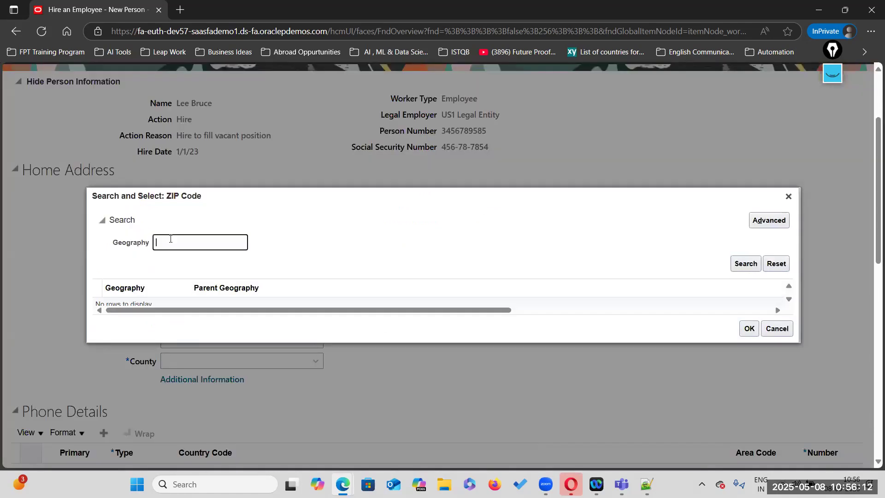
pyautogui.click(170, 238)
pyautogui.write('9406')
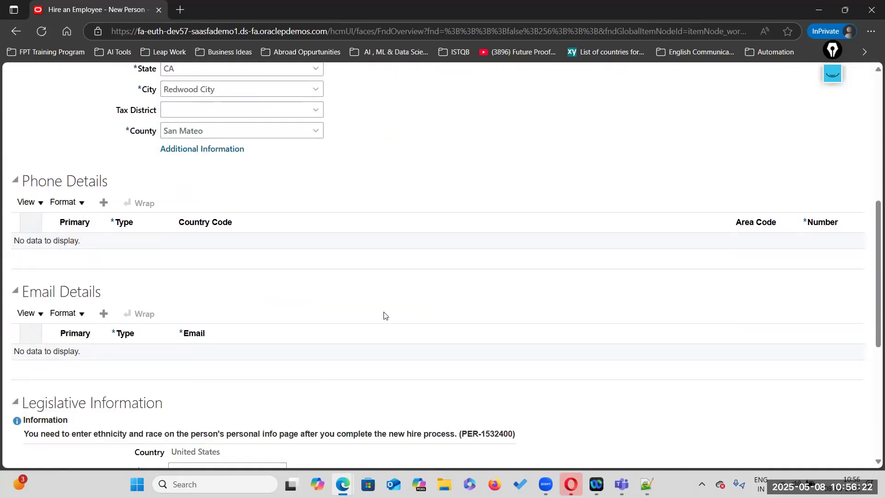
# Step: Review the phone, email and legislative sections without entering data, and continue to the Employment Information page
pyautogui.scroll(-5, 193, 361)
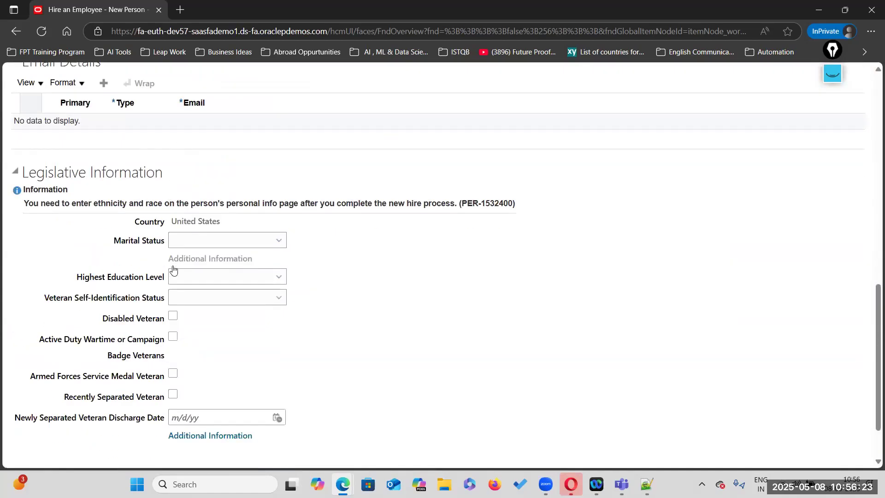
pyautogui.scroll(5, 172, 262)
pyautogui.scroll(-5, 129, 288)
pyautogui.scroll(7, 133, 394)
pyautogui.scroll(5, 177, 391)
pyautogui.click(604, 158)
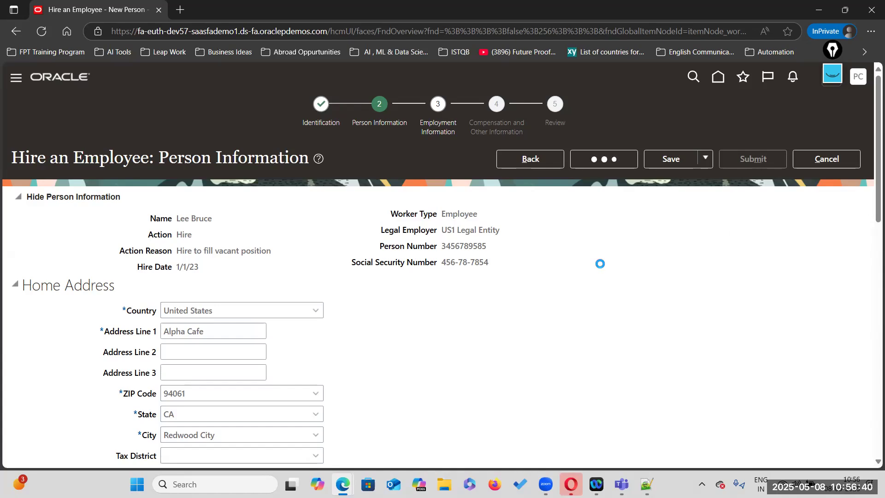
pyautogui.scroll(-5, 349, 373)
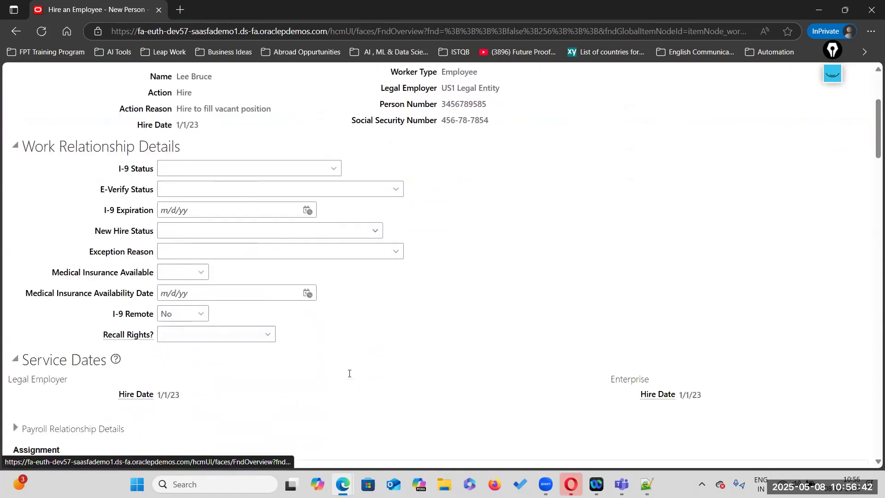
# Step: Outline the Person Type field in the Assignment section with a red rectangle using the screen annotation tool
pyautogui.scroll(-3, 349, 376)
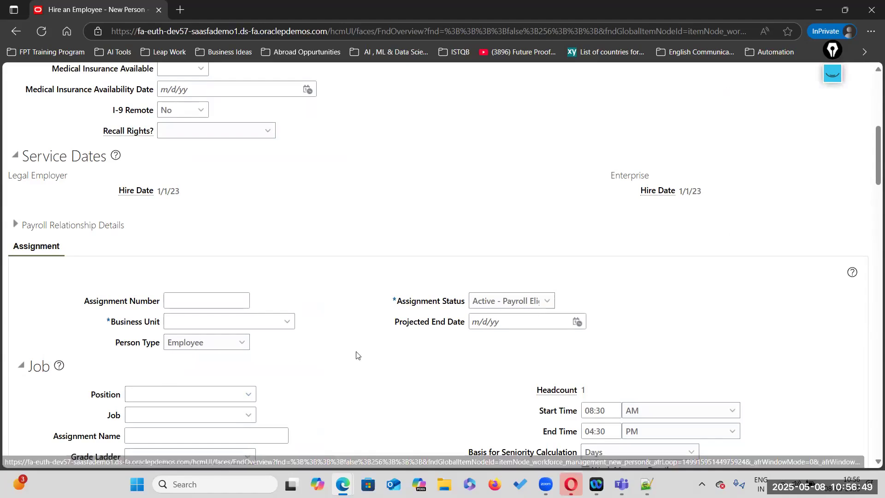
pyautogui.click(833, 74)
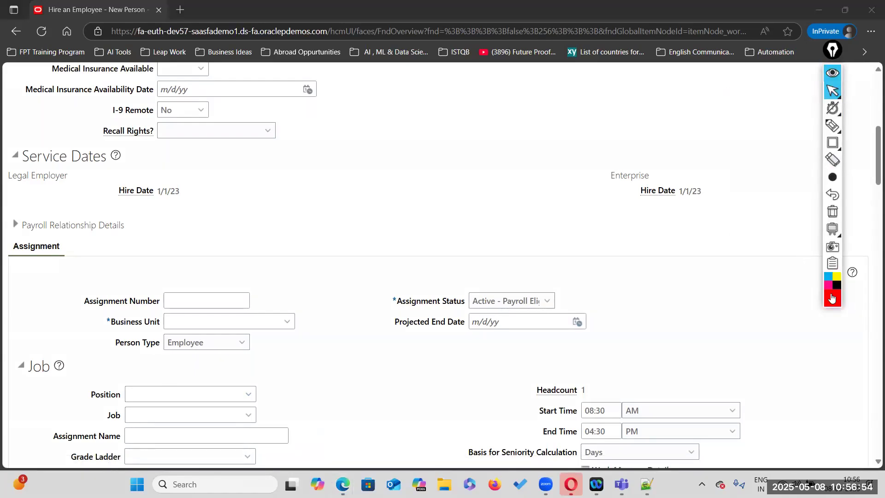
pyautogui.moveTo(116, 343); pyautogui.dragTo(152, 350)
pyautogui.click(453, 322)
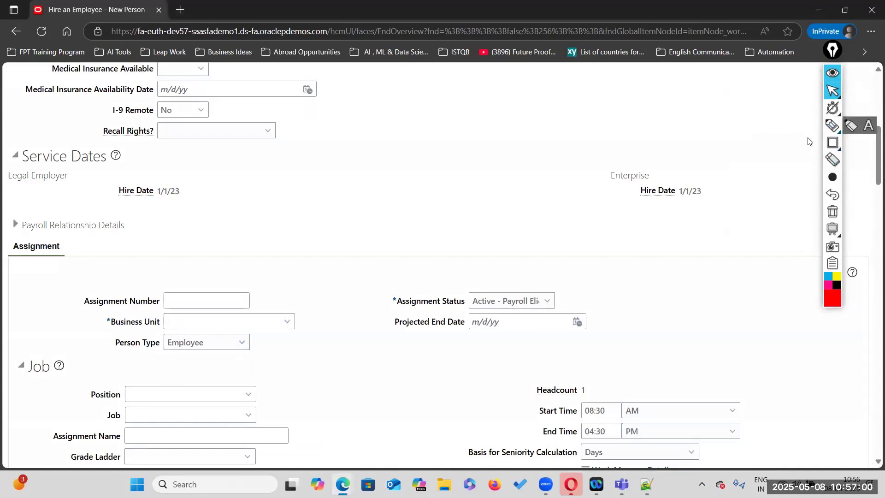
pyautogui.click(829, 143)
pyautogui.click(797, 142)
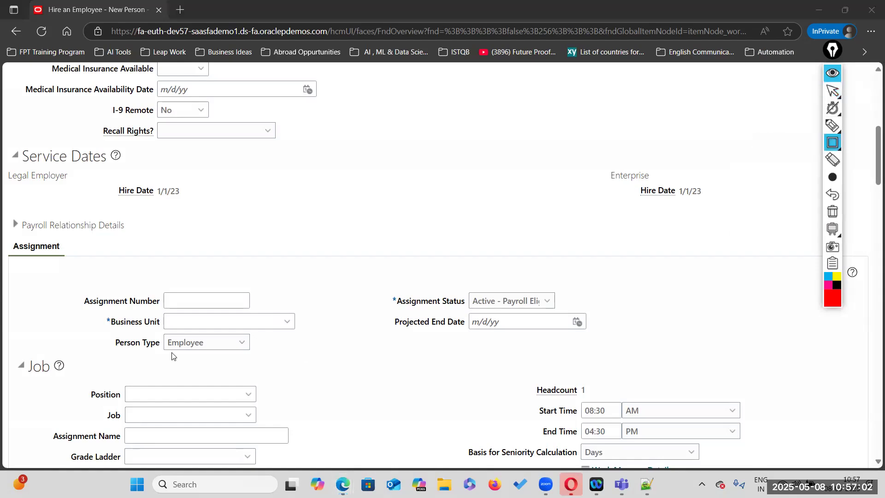
pyautogui.moveTo(103, 332); pyautogui.dragTo(300, 356)
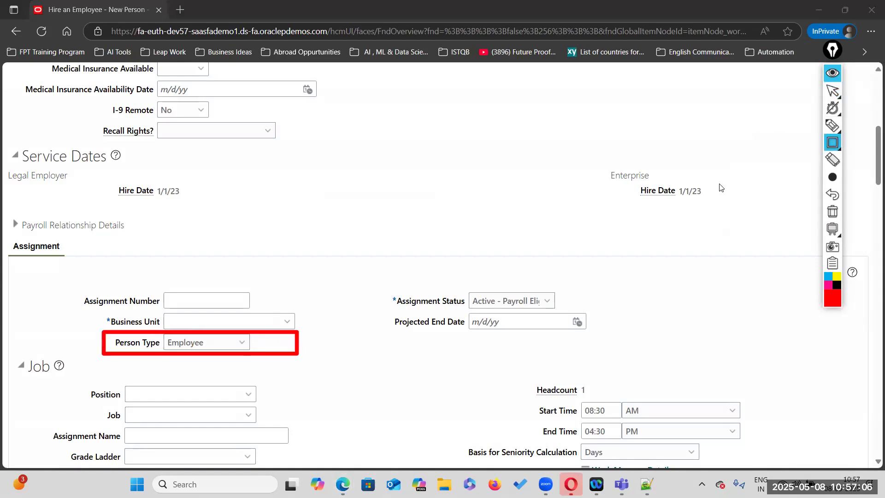
pyautogui.click(833, 144)
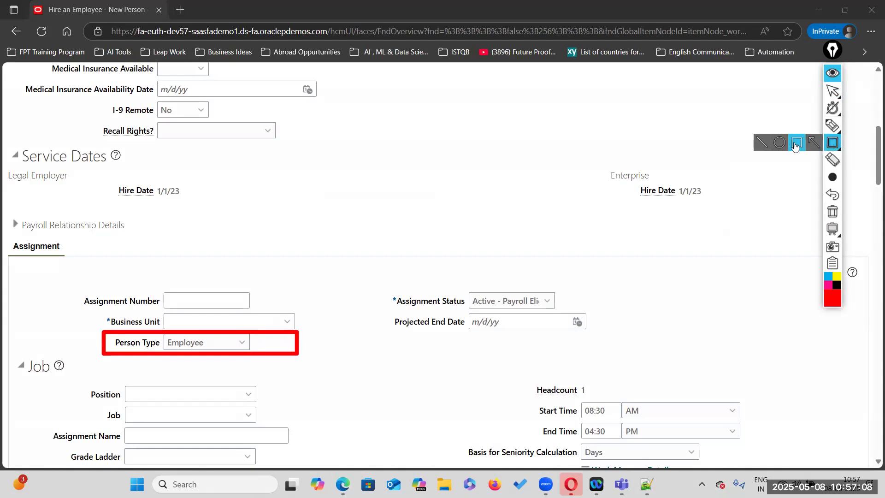
pyautogui.click(831, 92)
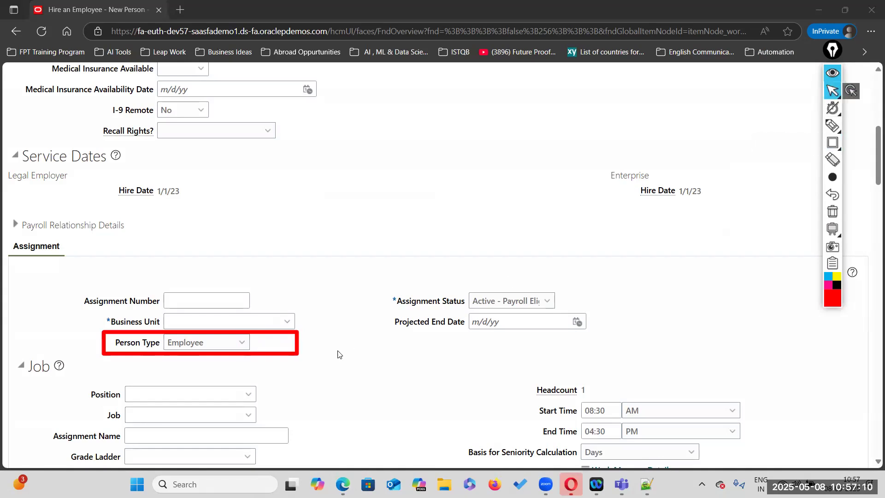
# Step: Set the assignment's person type to Associate
pyautogui.click(243, 342)
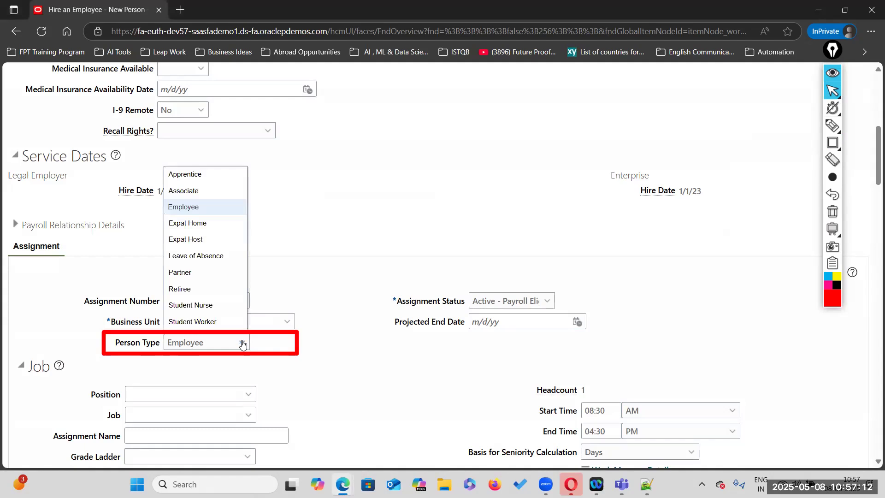
pyautogui.click(208, 192)
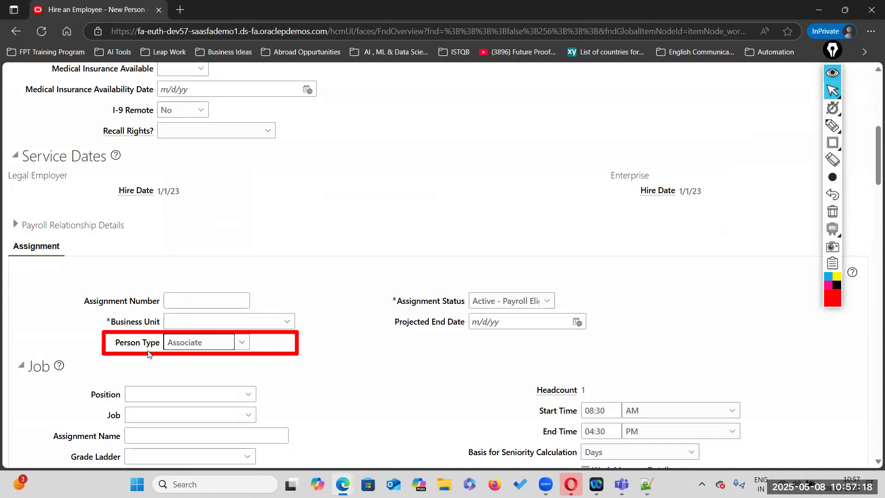
pyautogui.click(242, 344)
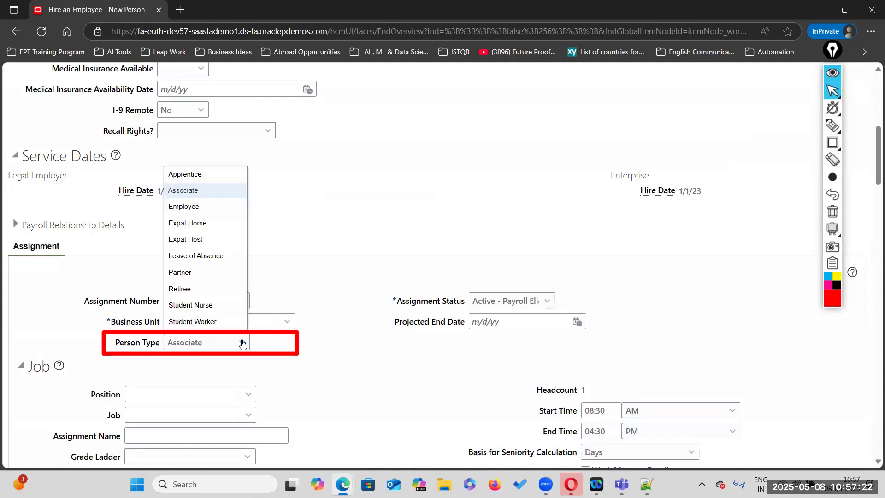
pyautogui.click(211, 192)
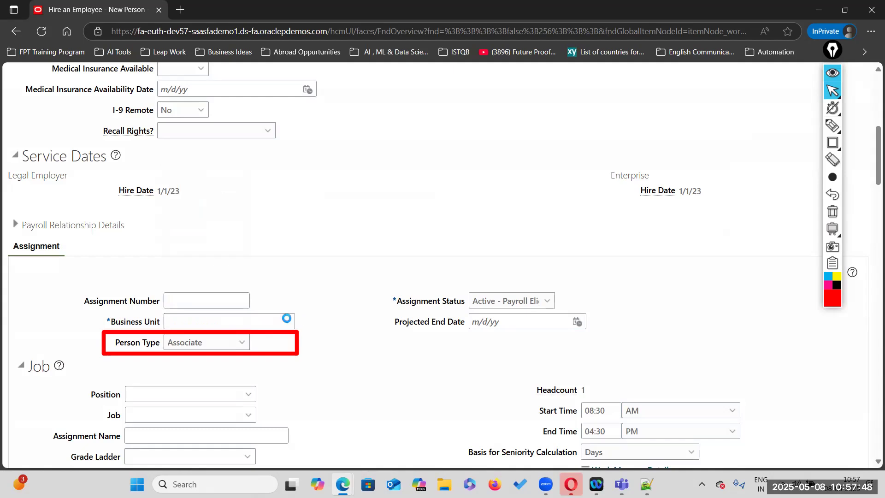
# Step: Search for business units matching Us1%, assign US1 Business Unit, and erase the red annotation around Person Type
pyautogui.click(286, 318)
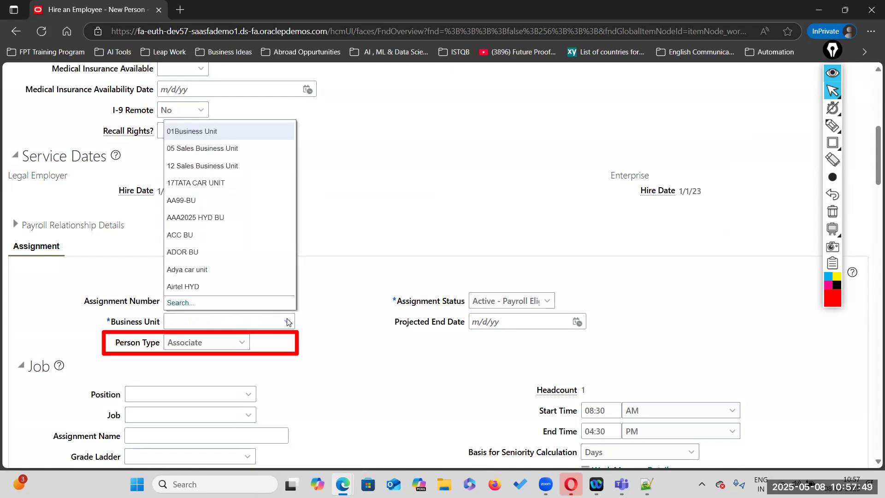
pyautogui.click(177, 303)
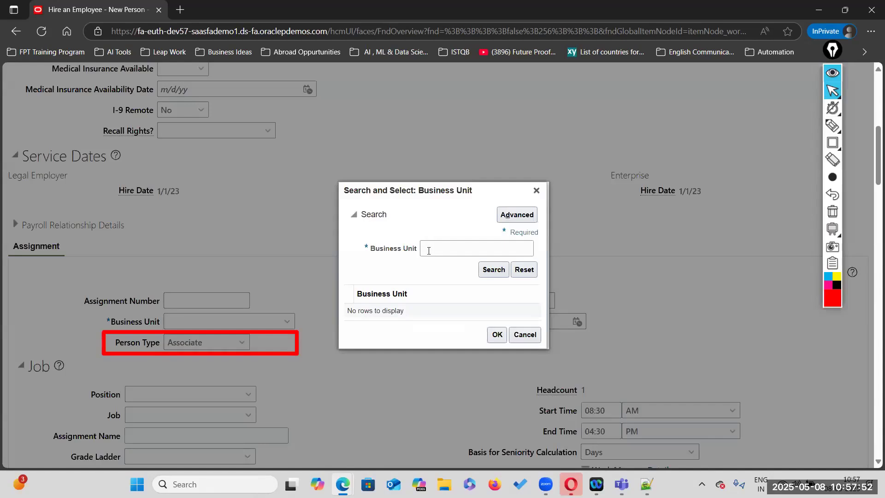
pyautogui.click(428, 250)
pyautogui.write('Un')
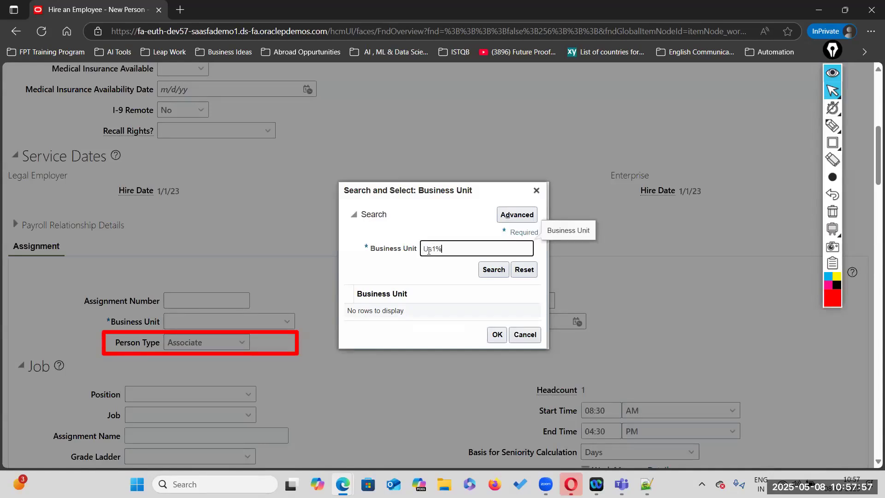
pyautogui.press('Return')
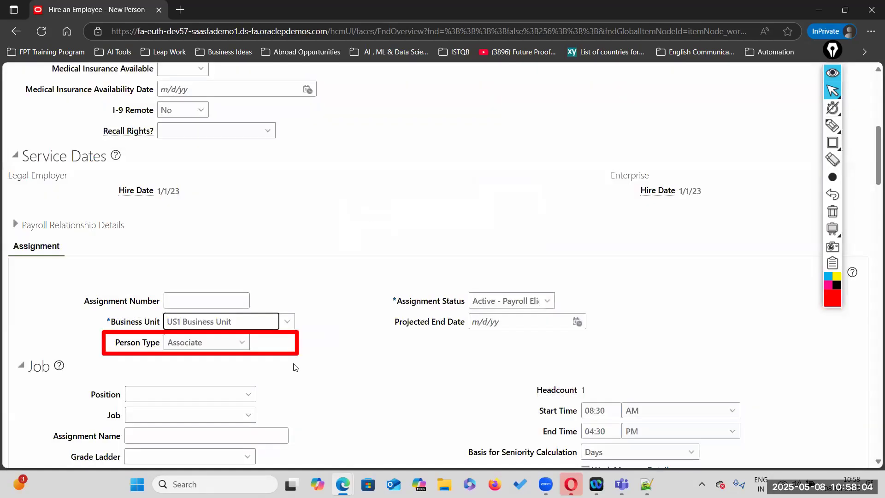
pyautogui.click(832, 211)
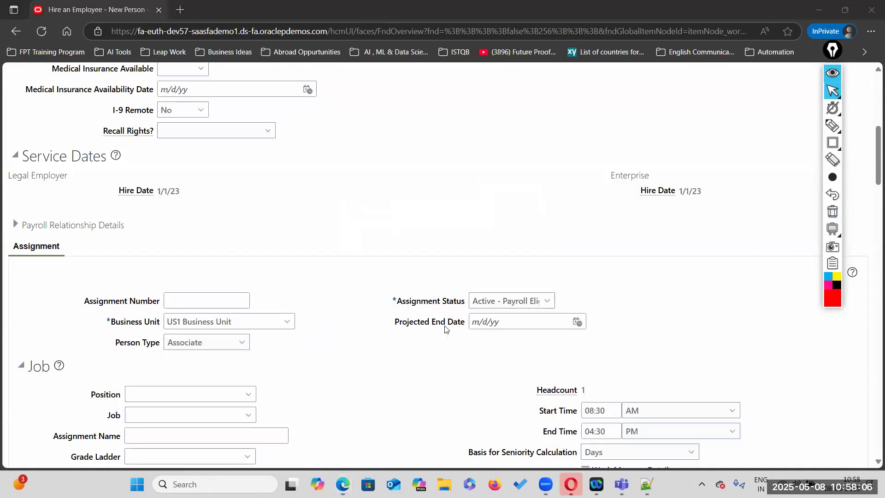
# Step: Check the assignment status options and choose Active - Payroll Eligible
pyautogui.scroll(-3, 351, 368)
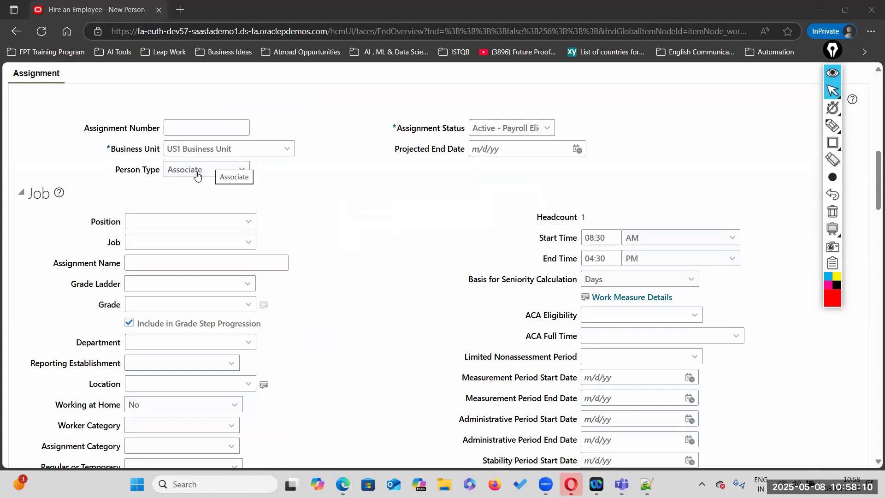
pyautogui.click(549, 128)
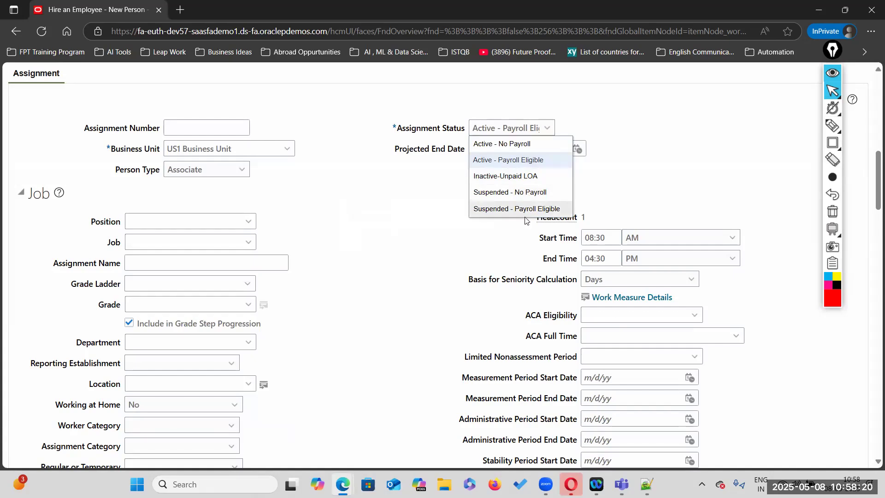
pyautogui.click(543, 164)
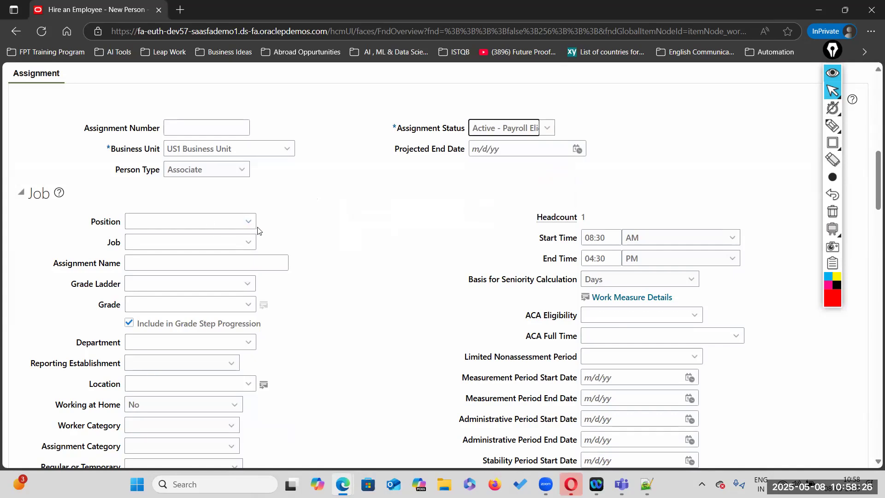
# Step: Set the job to Administrator and the grade to IC1 in the Job section
pyautogui.click(248, 243)
pyautogui.click(249, 258)
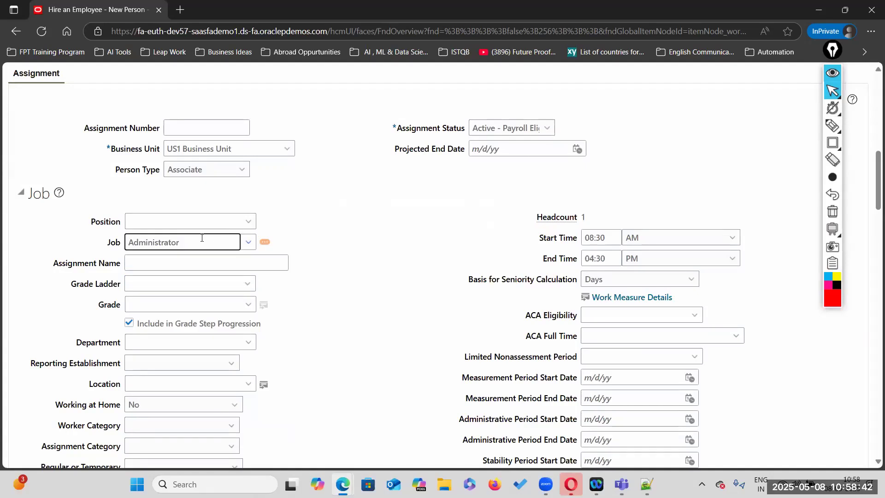
pyautogui.click(150, 263)
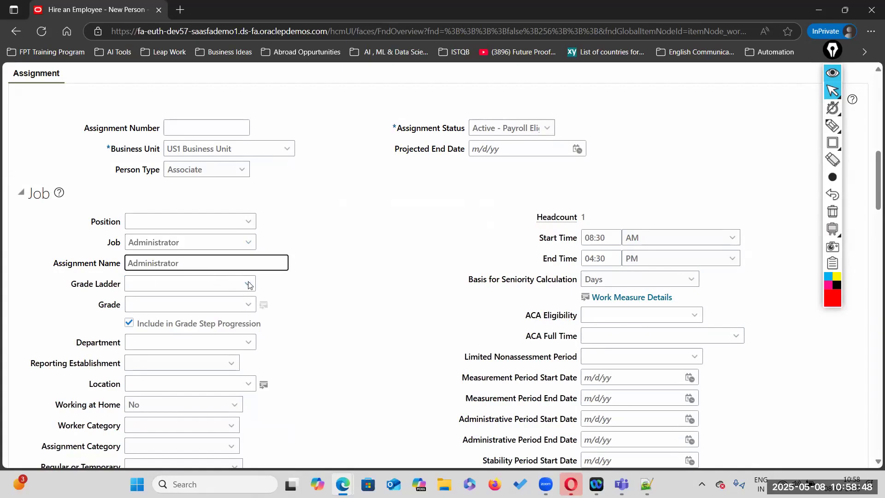
pyautogui.click(247, 307)
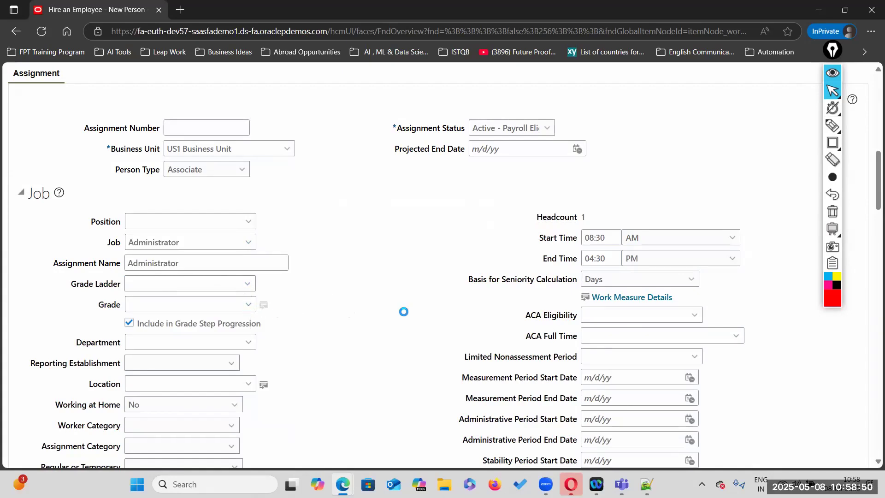
pyautogui.click(236, 328)
# Step: Set the tax reporting unit to US1 Legal Entity and add the Monthly payroll in Payroll Details
pyautogui.scroll(-3, 207, 286)
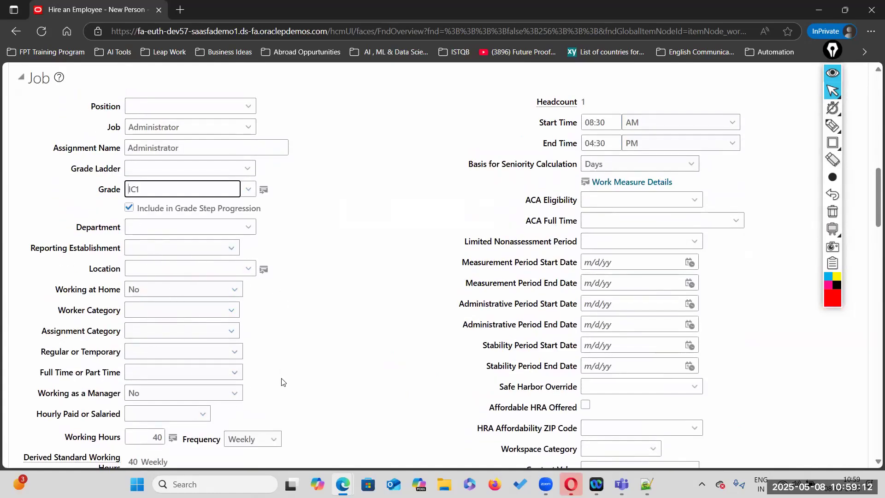
pyautogui.scroll(-15, 282, 381)
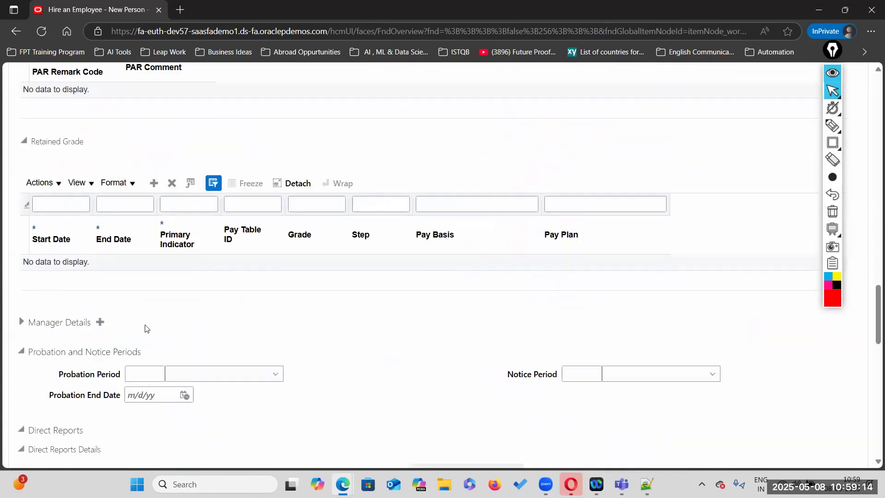
pyautogui.scroll(-12, 143, 323)
pyautogui.scroll(5, 156, 340)
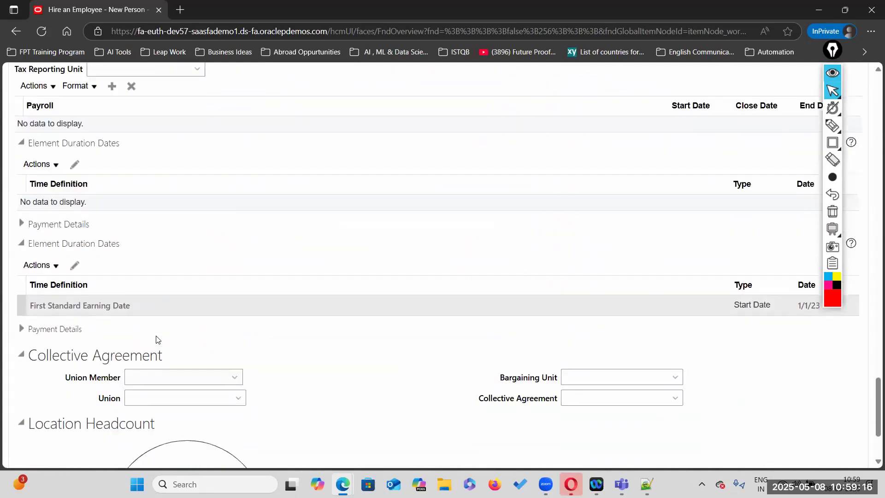
pyautogui.click(195, 328)
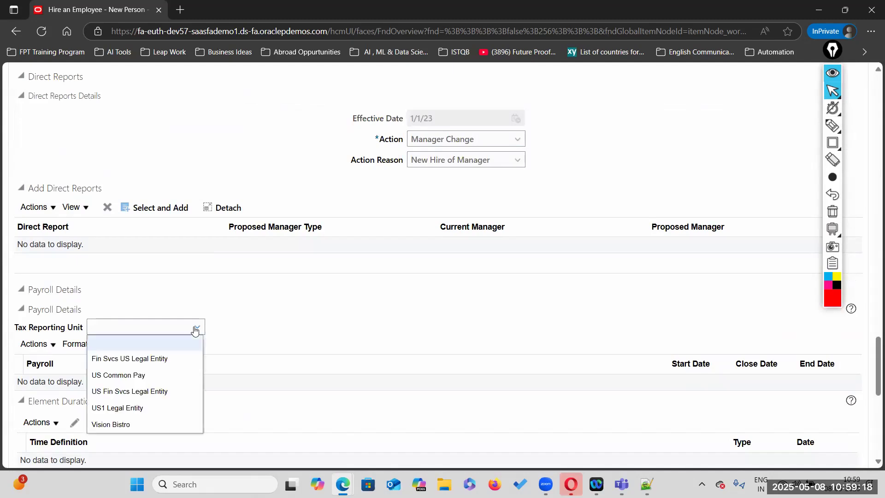
pyautogui.click(150, 407)
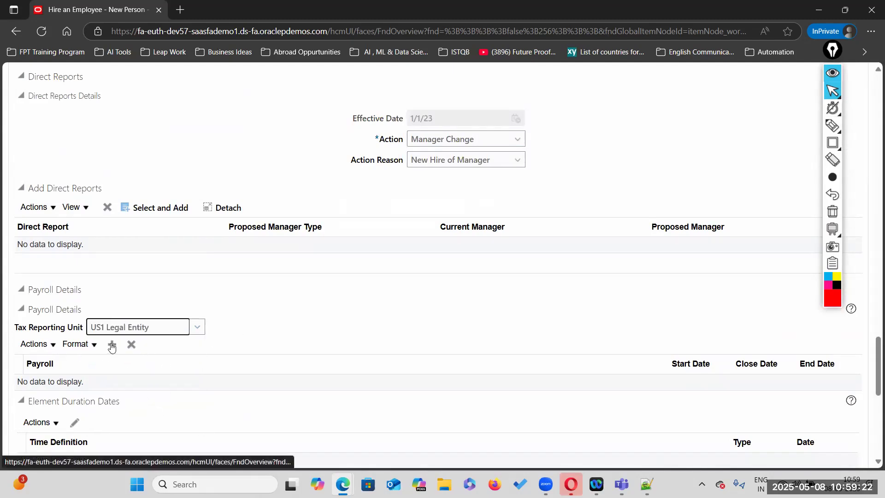
pyautogui.click(112, 344)
pyautogui.click(134, 389)
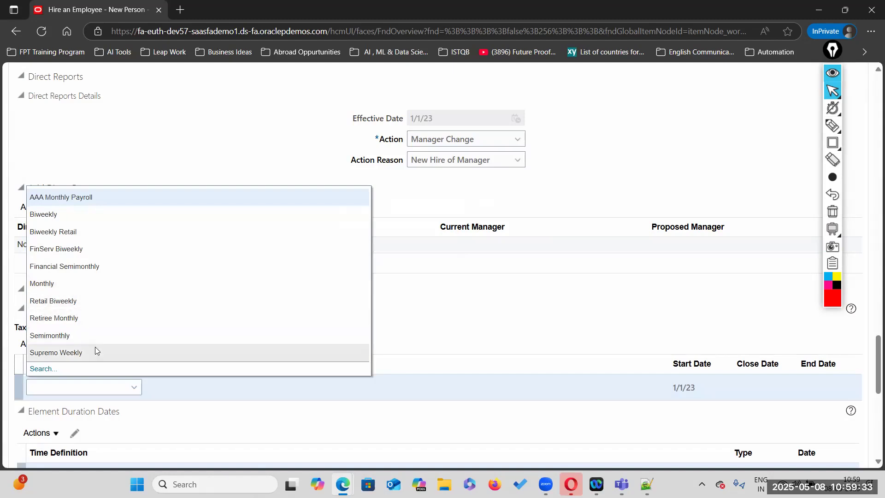
pyautogui.click(103, 286)
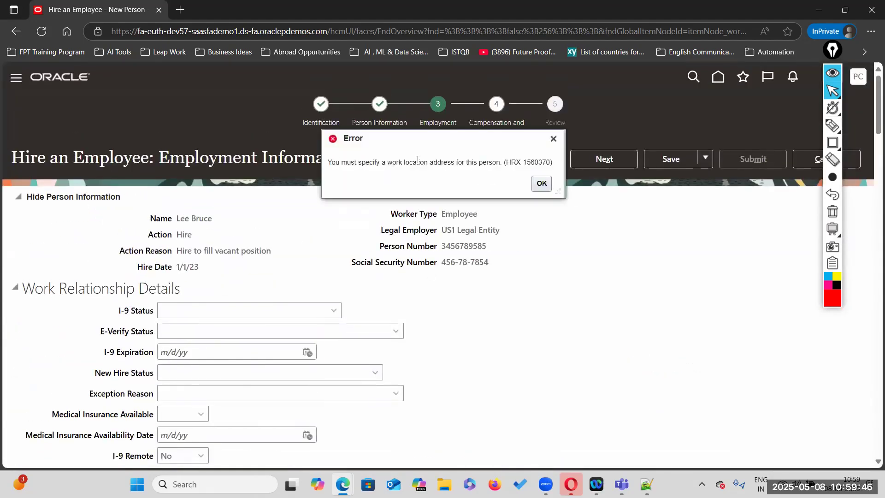
# Step: Read the error message on the Employment Information page and dismiss it
pyautogui.moveTo(388, 162); pyautogui.dragTo(503, 162)
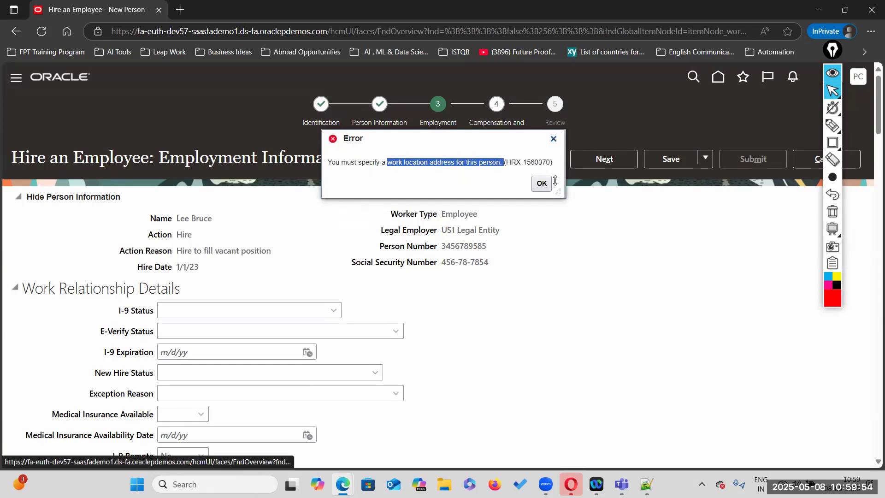
pyautogui.click(568, 213)
pyautogui.click(510, 176)
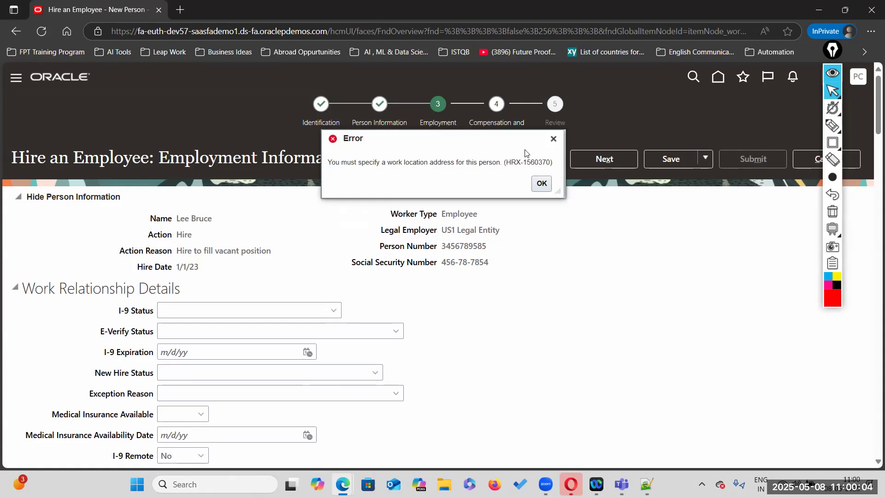
pyautogui.click(541, 185)
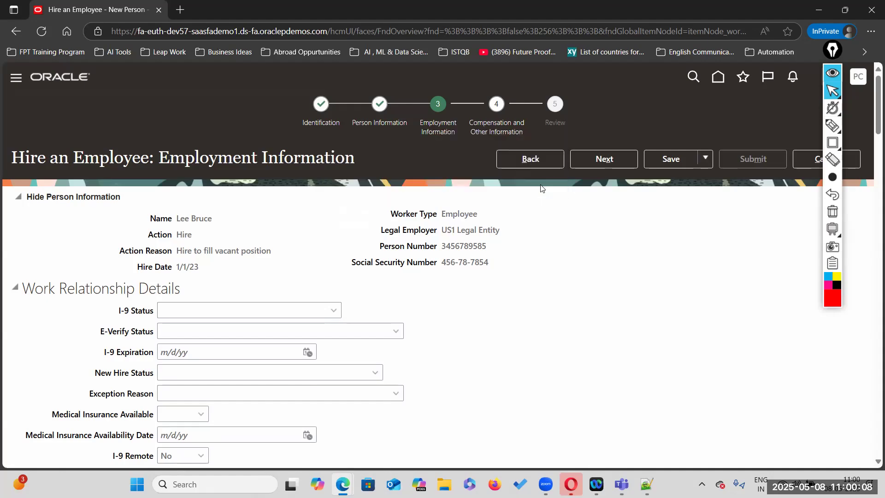
# Step: Try to continue from Employment Information to the Compensation and Other Information page
pyautogui.scroll(-4, 484, 237)
pyautogui.scroll(4, 484, 240)
pyautogui.click(630, 158)
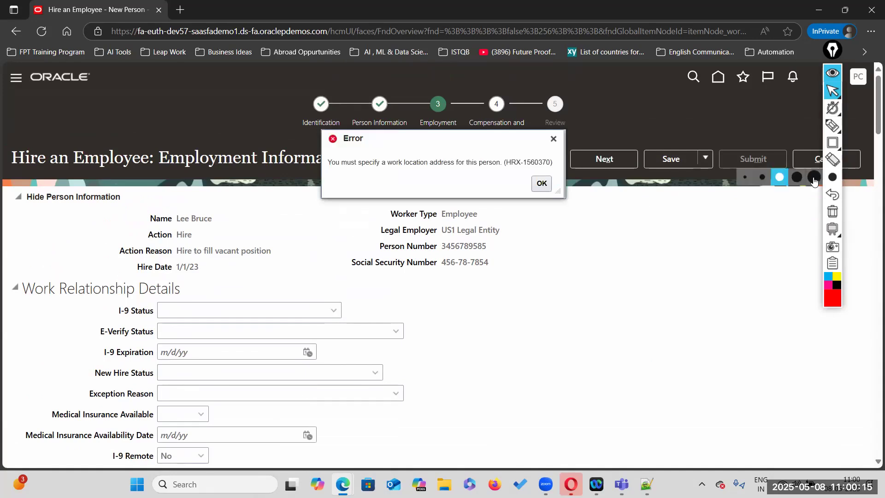
# Step: Look through the Employment Information sections for the field that holds the work location, and dismiss the error message
pyautogui.scroll(-1, 658, 280)
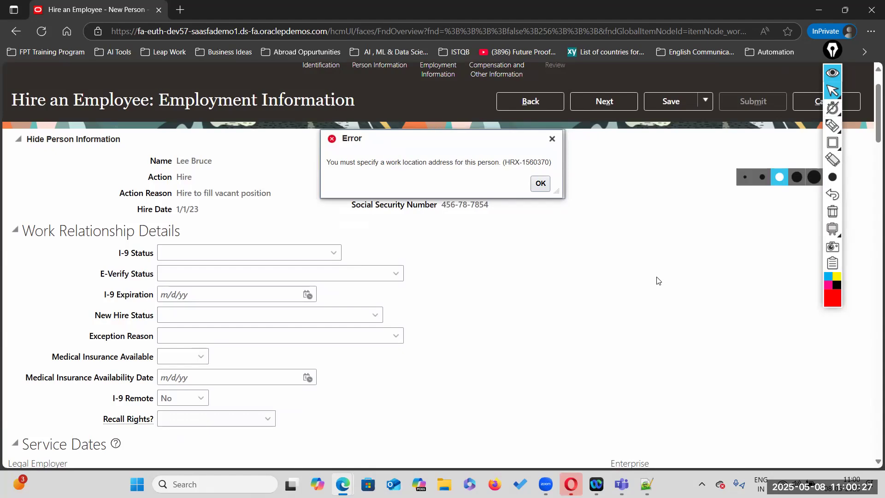
pyautogui.scroll(-8, 655, 283)
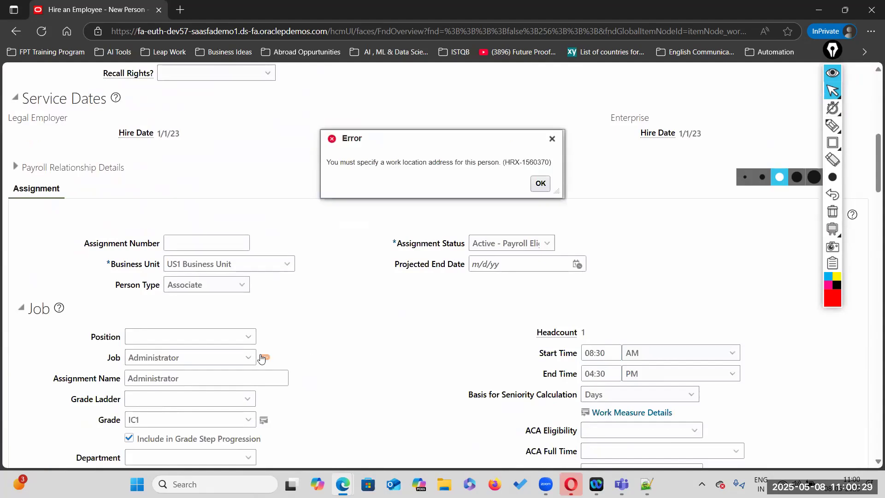
pyautogui.scroll(-1, 268, 332)
pyautogui.scroll(-1, 155, 360)
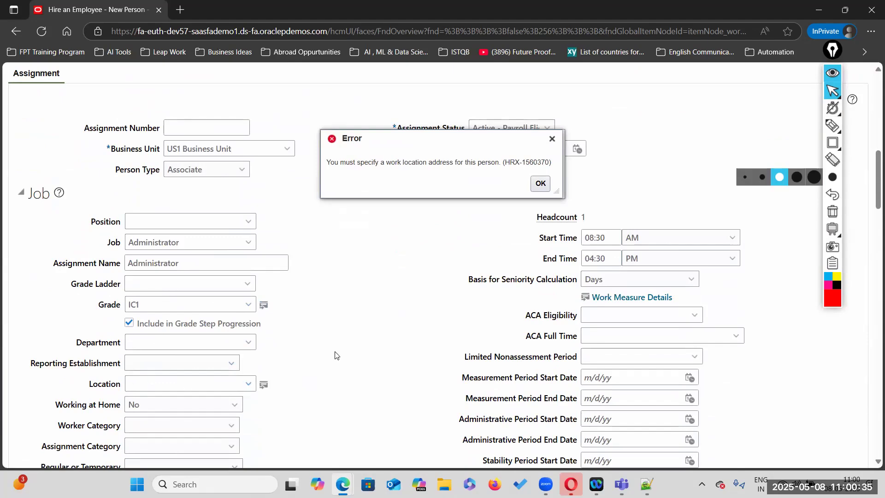
pyautogui.click(540, 184)
pyautogui.scroll(-12, 346, 357)
pyautogui.scroll(-7, 129, 364)
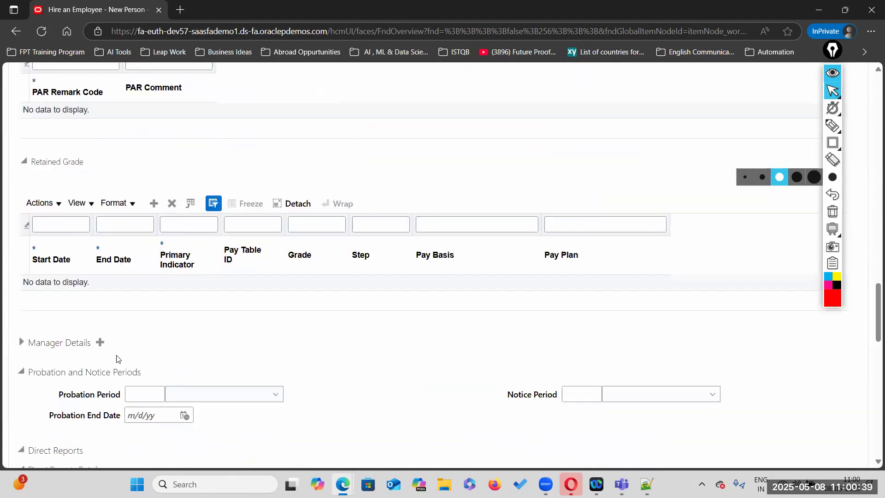
pyautogui.scroll(-4, 115, 359)
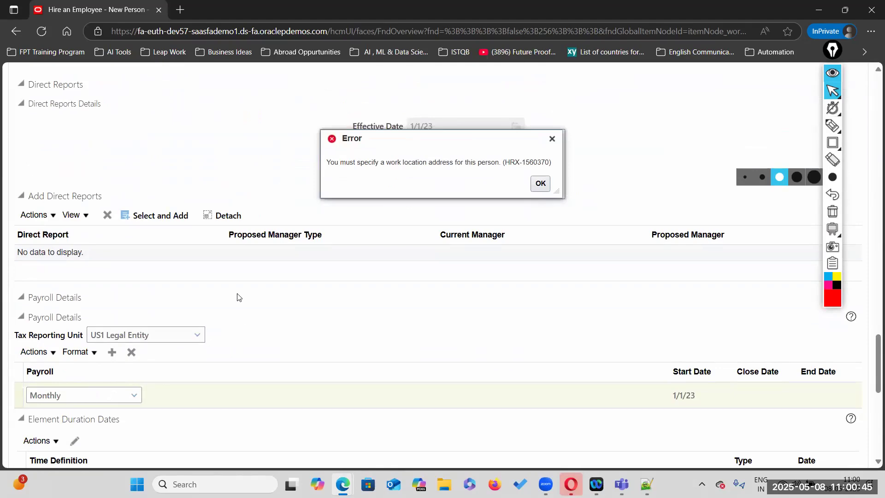
pyautogui.scroll(15, 238, 297)
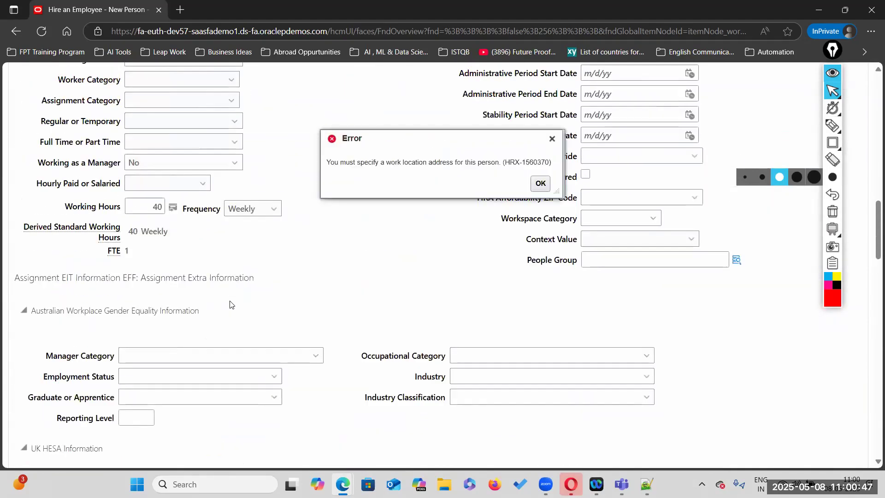
pyautogui.scroll(4, 230, 304)
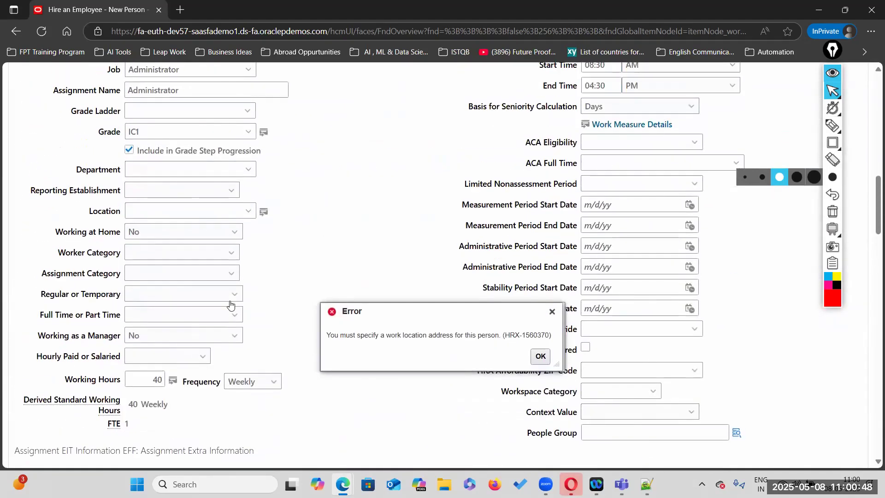
# Step: Run an advanced location search for names that do not equal xyz and set the assignment's location to Louisville
pyautogui.click(249, 212)
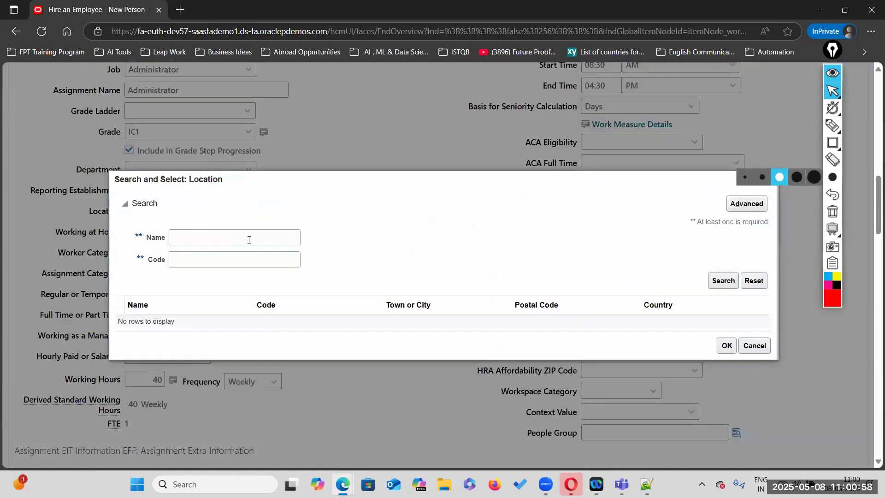
pyautogui.click(230, 230)
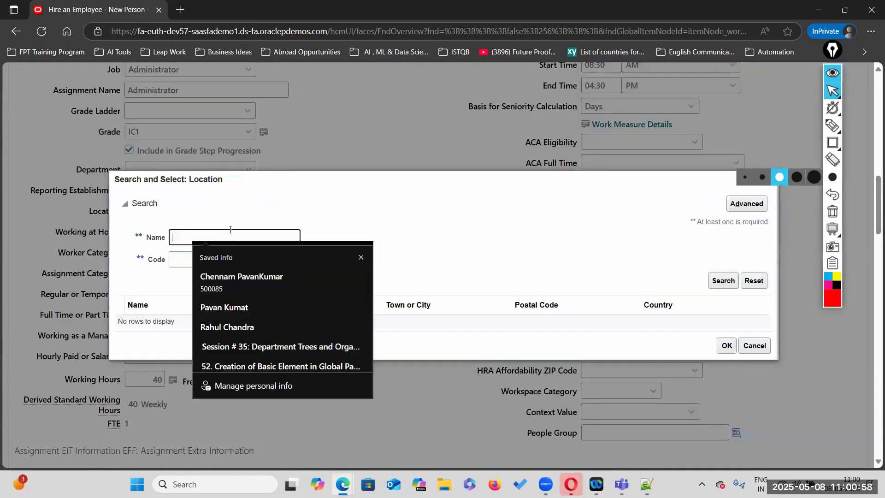
pyautogui.write('Cali')
pyautogui.click(747, 204)
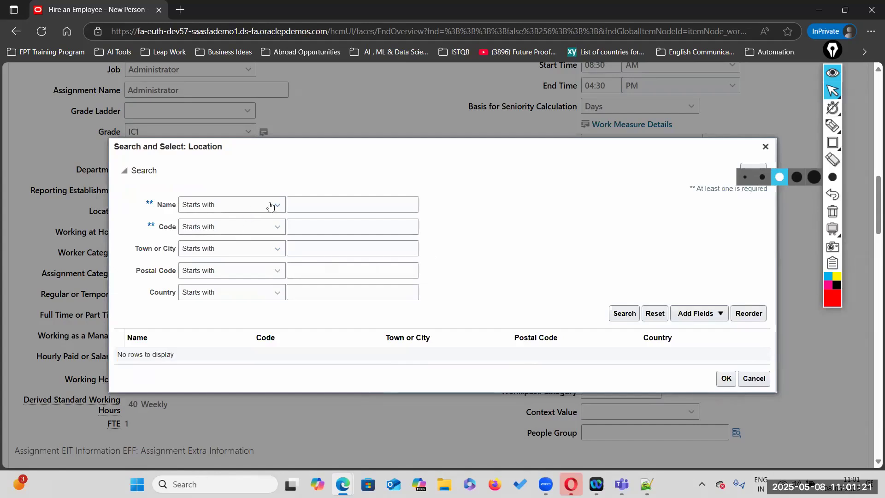
pyautogui.click(270, 206)
pyautogui.click(234, 270)
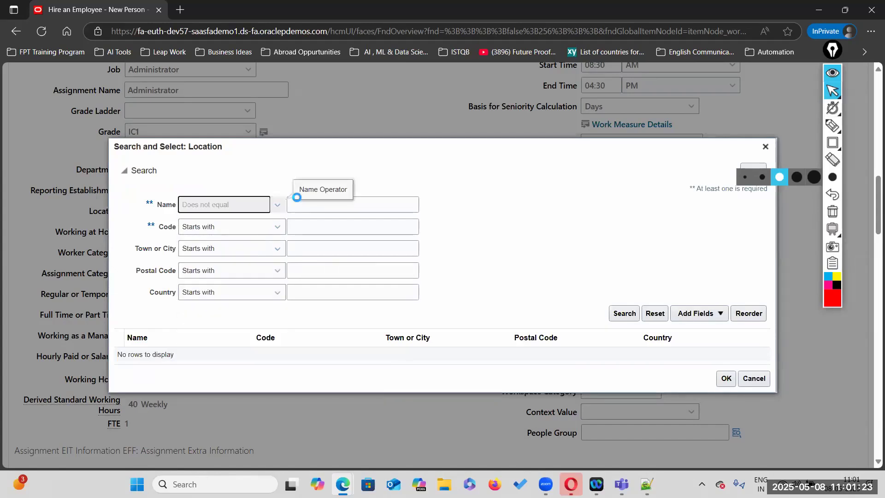
pyautogui.click(357, 201)
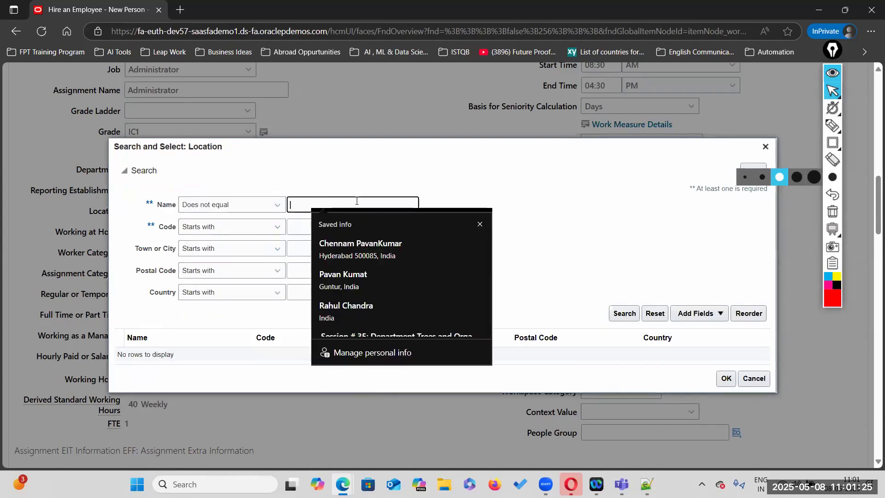
pyautogui.write('x')
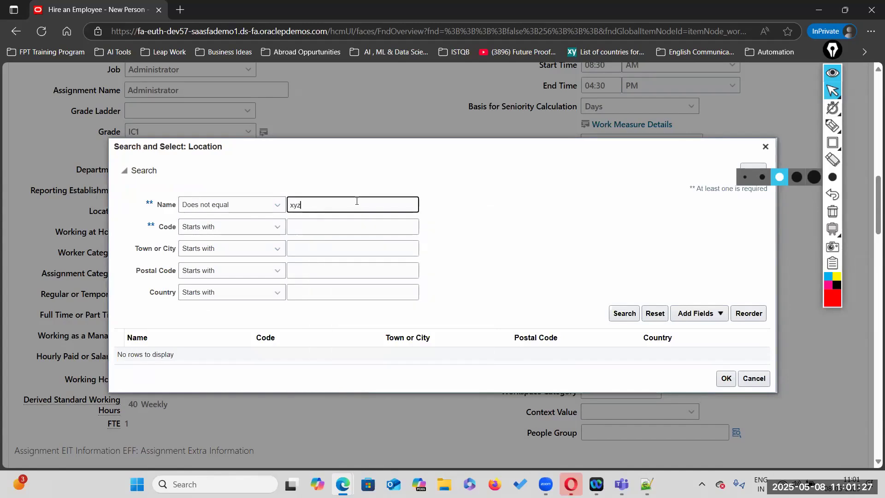
pyautogui.write('yz')
pyautogui.click(625, 313)
pyautogui.scroll(-2, 519, 281)
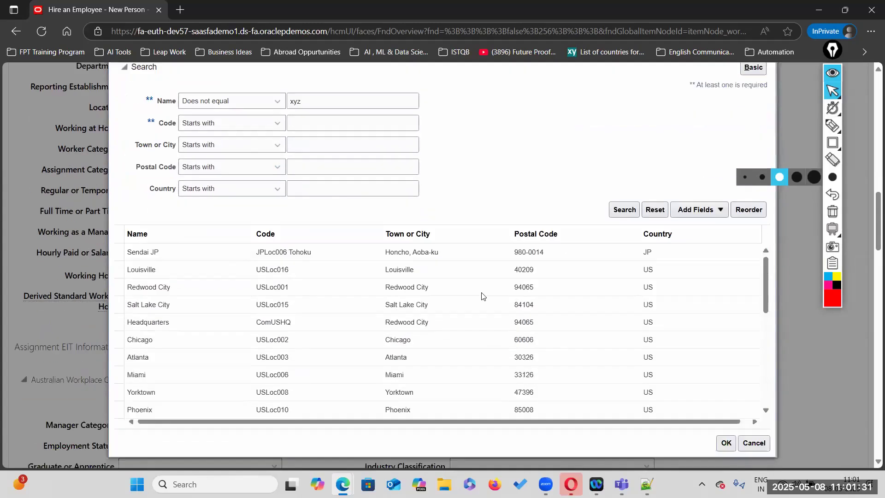
pyautogui.click(249, 262)
pyautogui.click(726, 431)
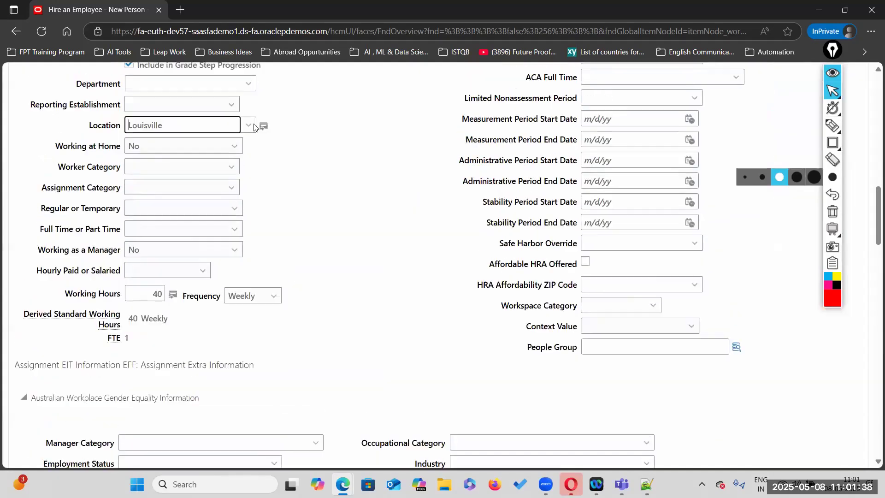
# Step: Search the locations for Red% and set the assignment's location to Redwood City
pyautogui.scroll(1, 248, 130)
pyautogui.click(248, 153)
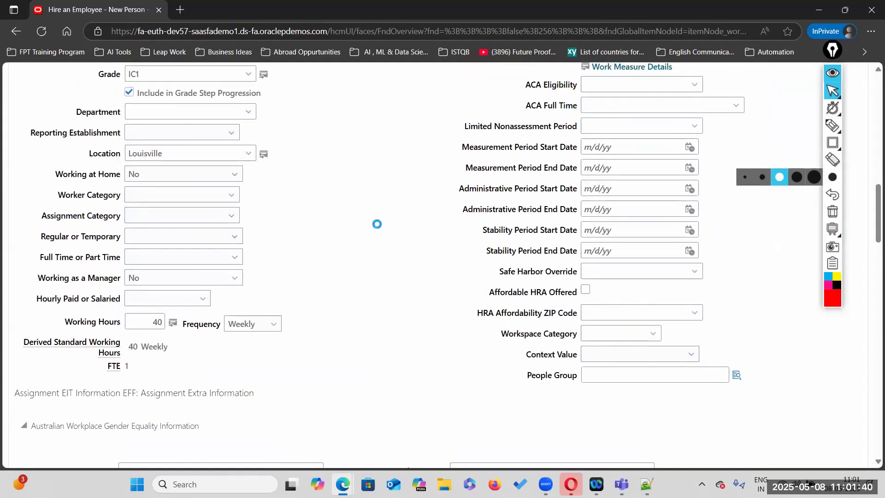
pyautogui.click(450, 210)
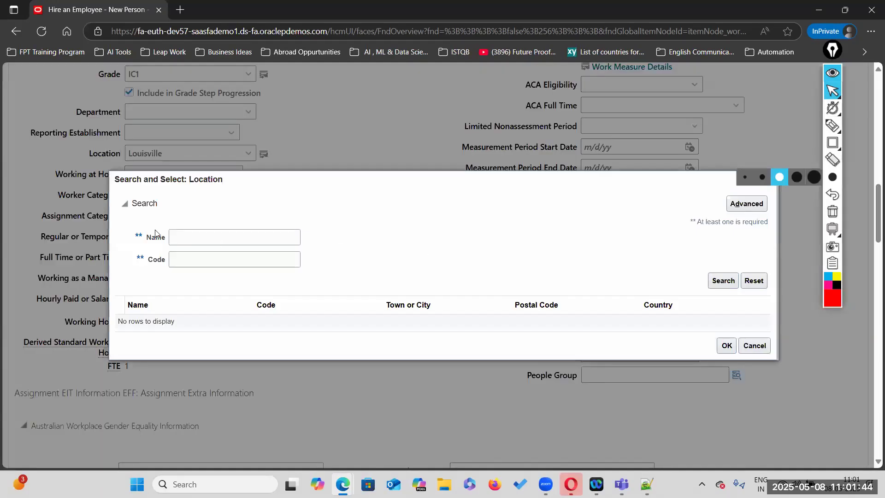
pyautogui.click(170, 236)
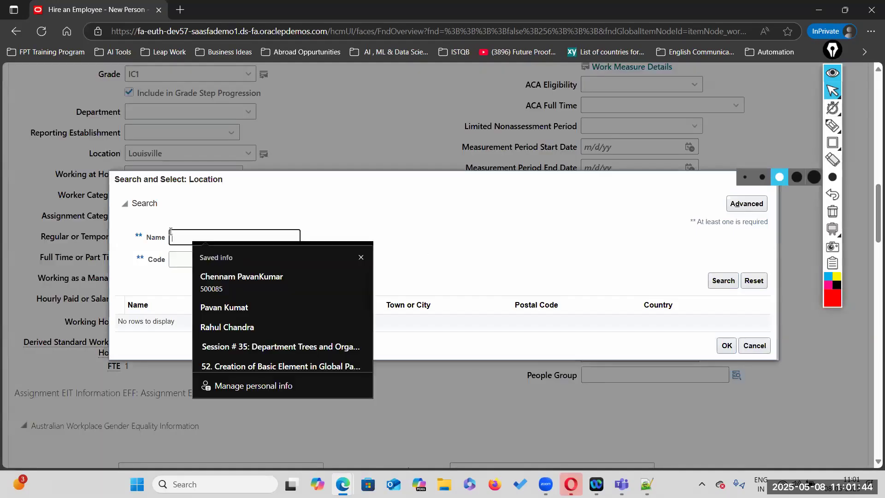
pyautogui.write('Red')
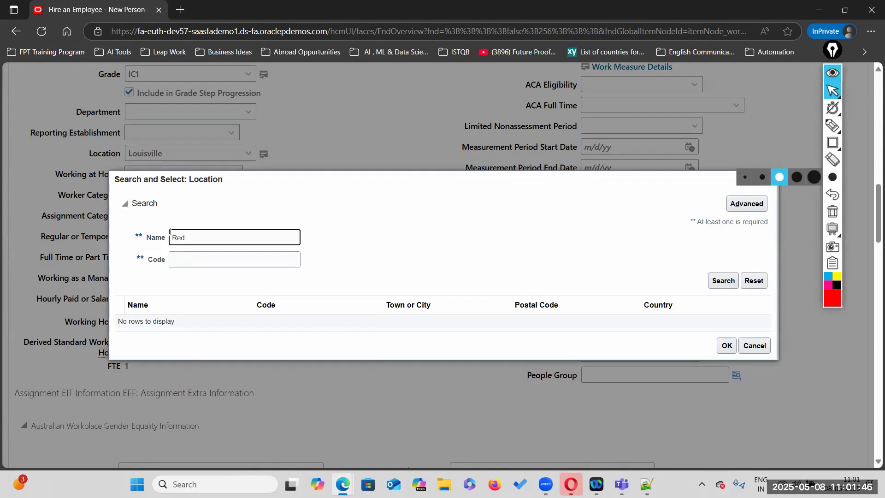
pyautogui.write('%')
pyautogui.press('Return')
pyautogui.click(264, 326)
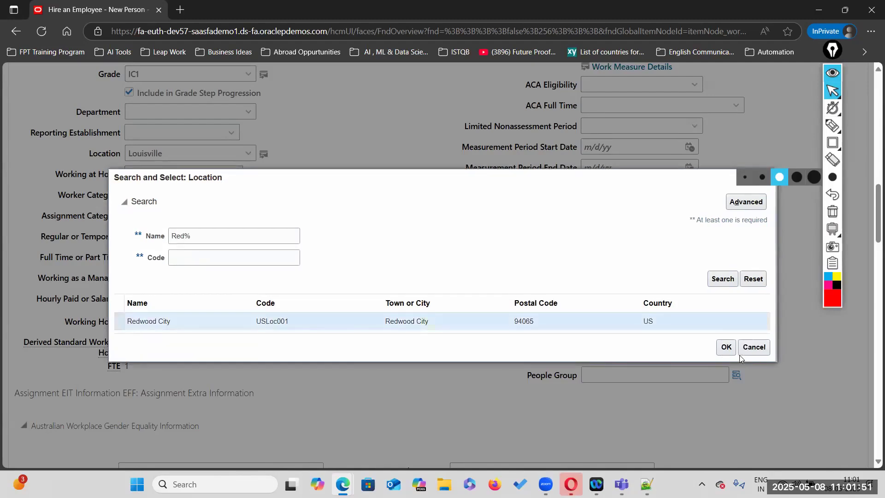
pyautogui.click(727, 350)
# Step: Continue from Employment Information to the Compensation and Other Information page of the hire
pyautogui.scroll(14, 301, 313)
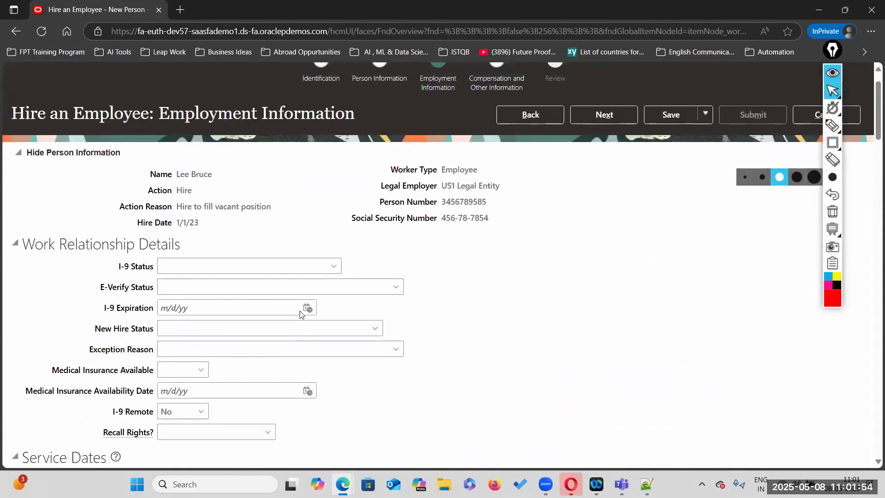
pyautogui.scroll(2, 301, 313)
pyautogui.click(604, 159)
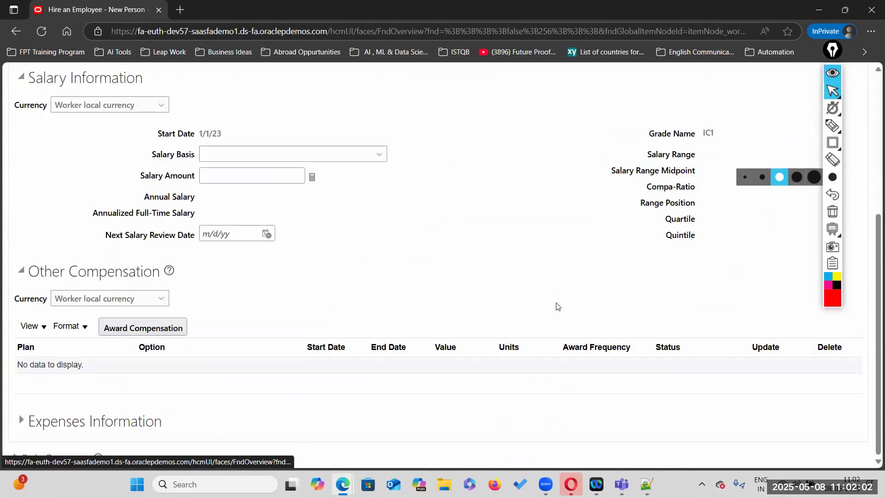
# Step: Set the salary basis to US1 Annual Salary and the salary amount to 72000 in Salary Information
pyautogui.scroll(5, 521, 306)
pyautogui.scroll(-3, 371, 273)
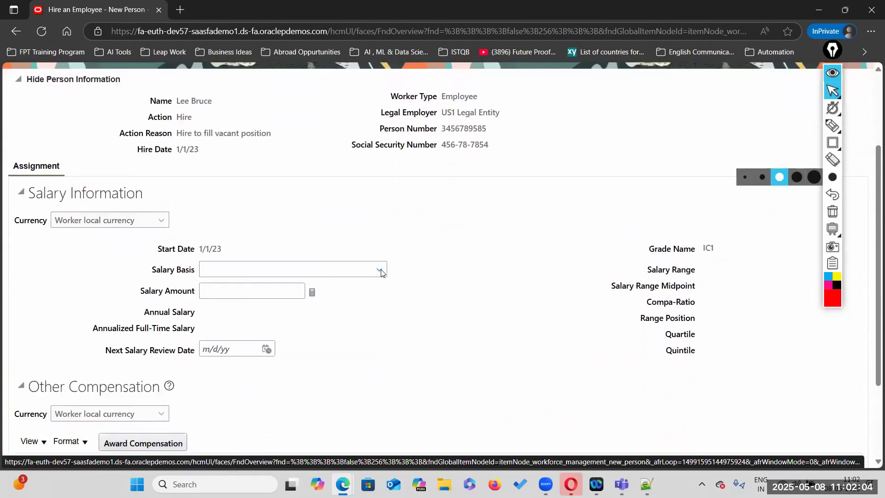
pyautogui.click(382, 273)
pyautogui.scroll(-5, 262, 363)
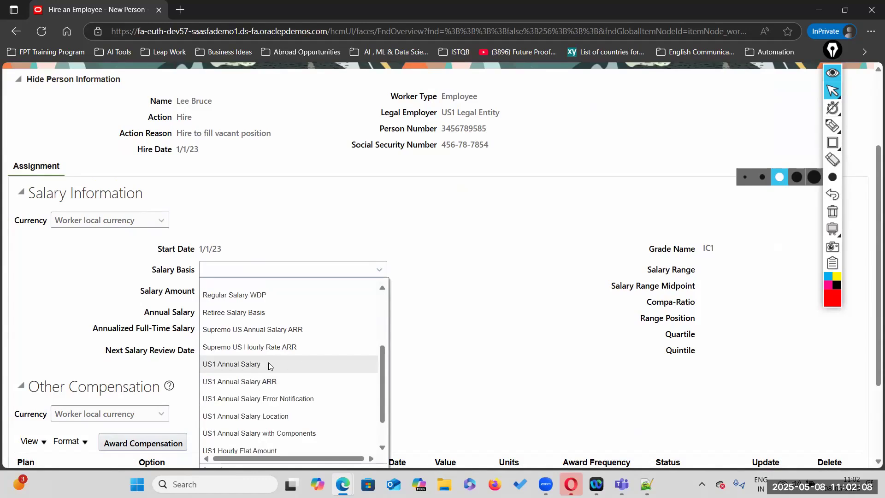
pyautogui.click(271, 364)
pyautogui.click(279, 290)
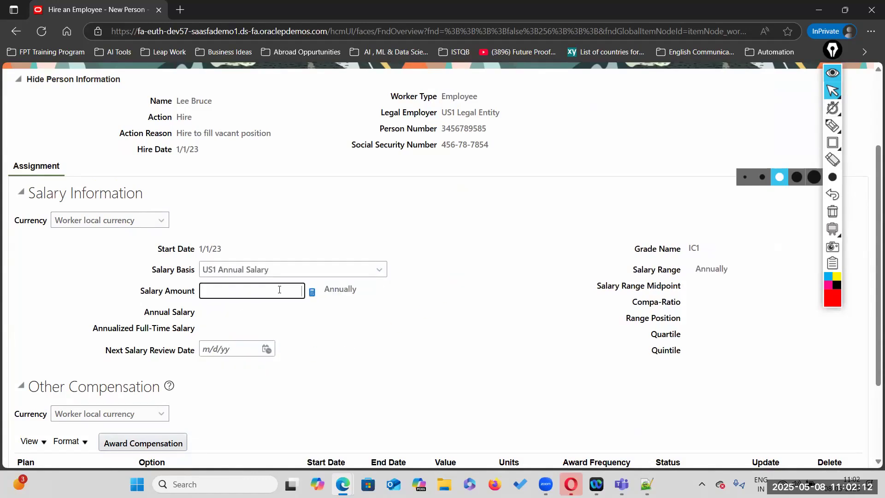
pyautogui.write('72000')
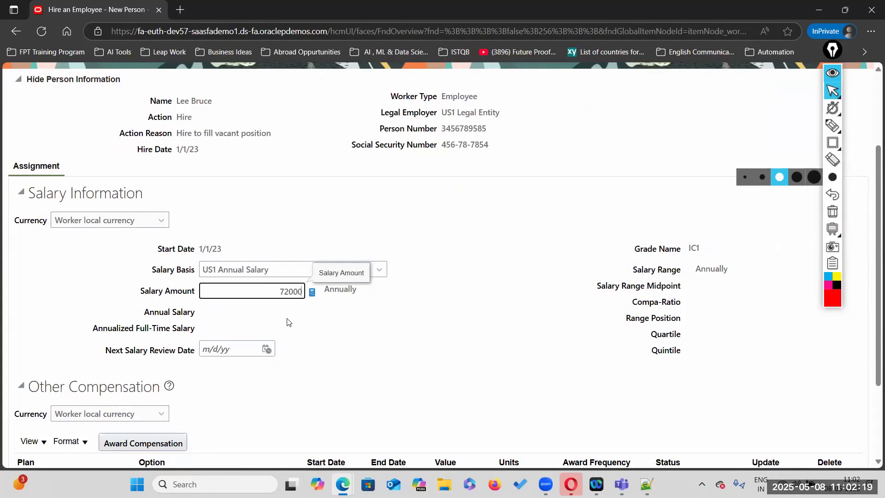
pyautogui.click(463, 319)
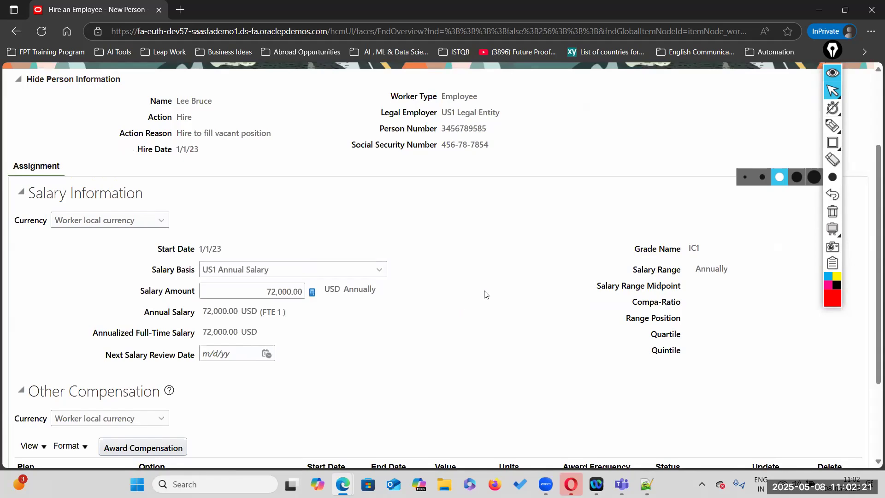
# Step: Continue to the Review page and submit the hire
pyautogui.scroll(3, 265, 344)
pyautogui.click(604, 159)
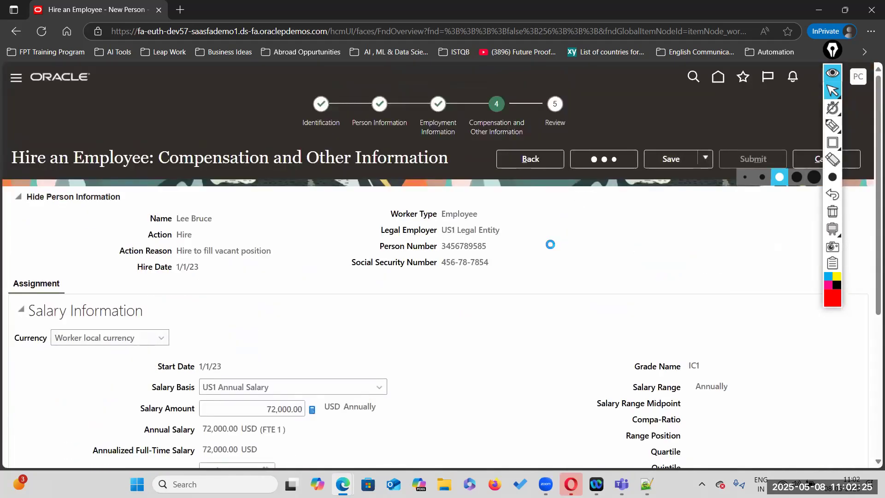
pyautogui.click(749, 161)
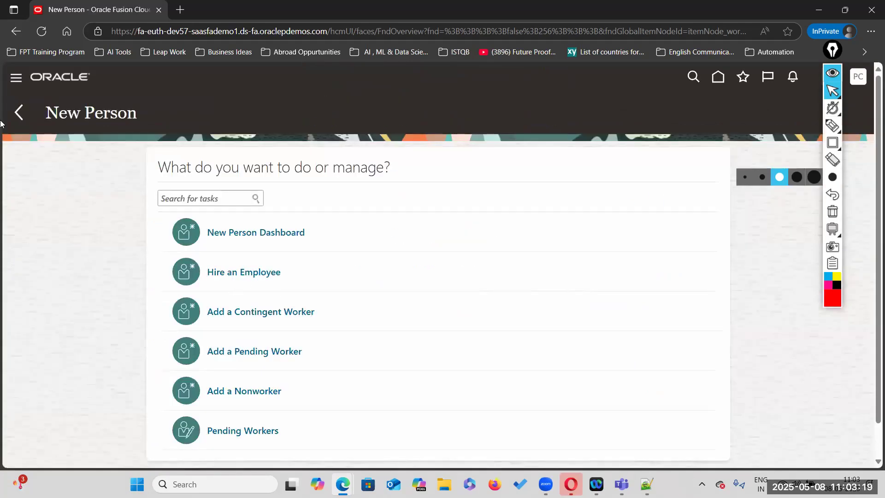
# Step: Reload the New Person page and return to the home page
pyautogui.click(41, 31)
pyautogui.click(42, 31)
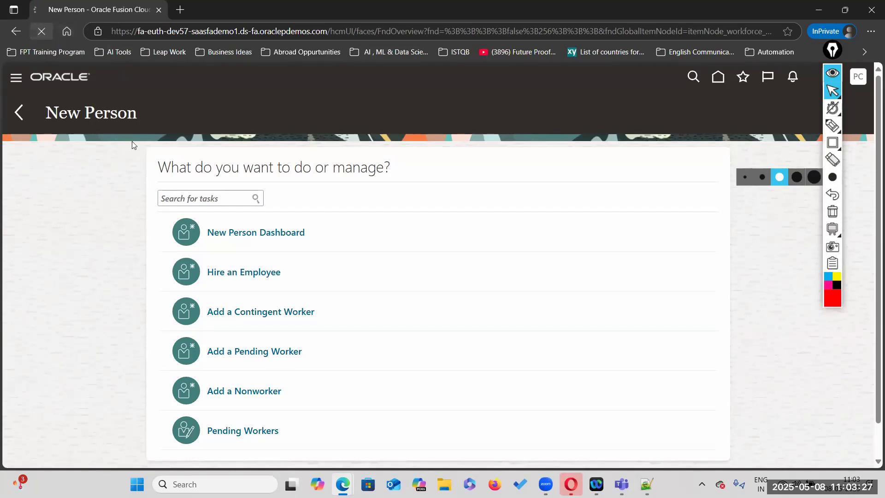
pyautogui.click(838, 76)
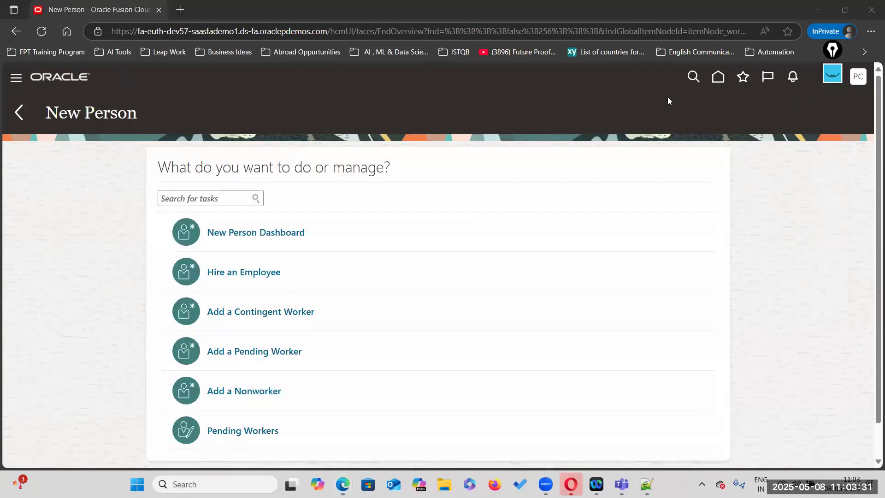
pyautogui.click(720, 83)
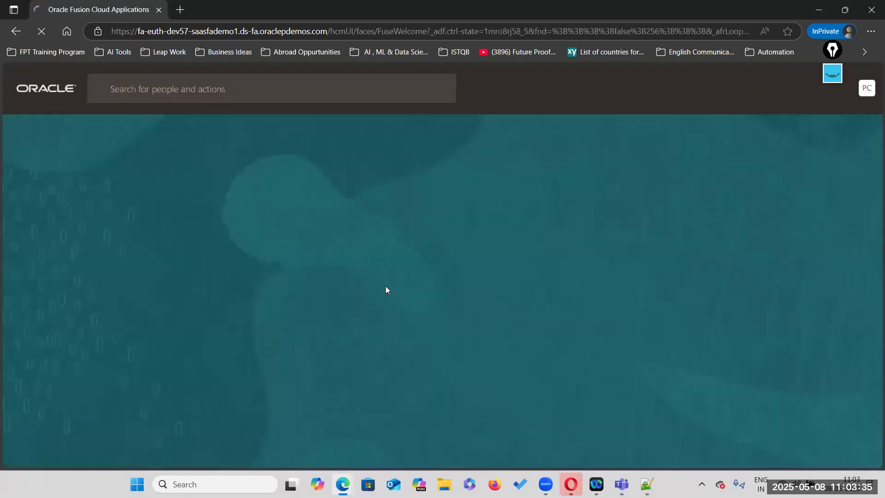
pyautogui.scroll(-1, 557, 322)
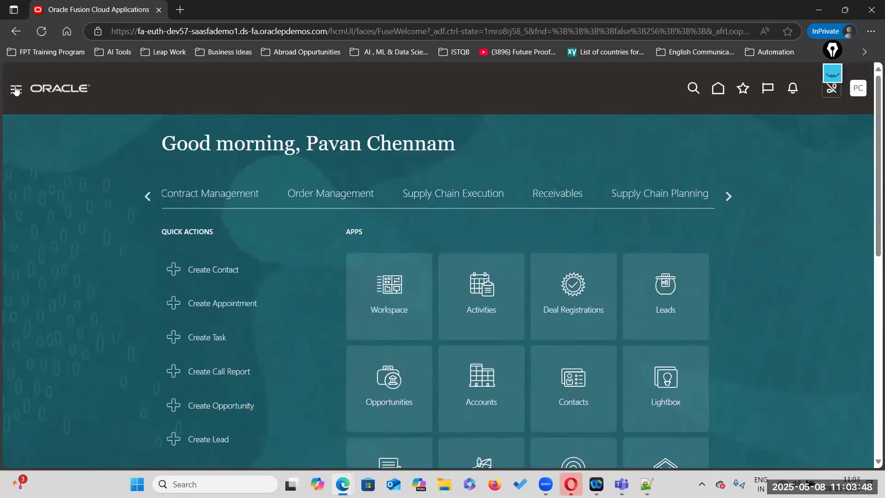
# Step: Open Person Management from My Client Groups and search for the newly hired employee by full name
pyautogui.click(15, 89)
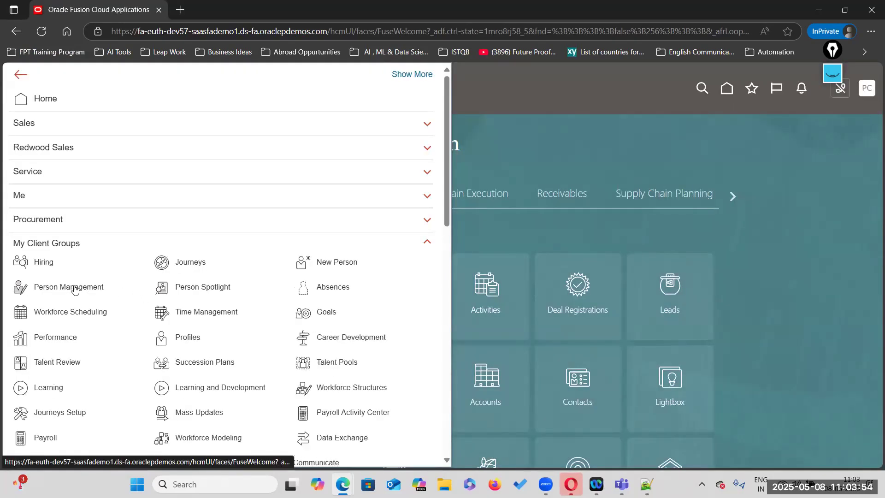
pyautogui.click(71, 287)
pyautogui.click(163, 231)
pyautogui.write('B')
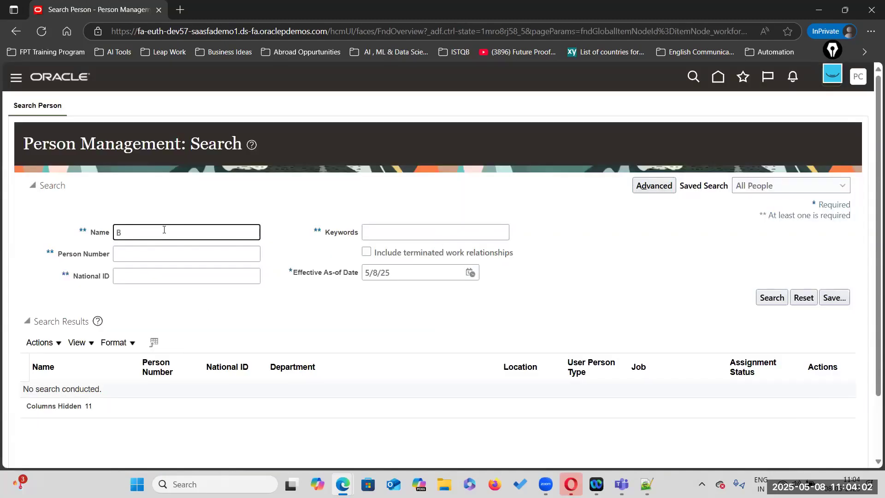
pyautogui.write('ruce Lee')
pyautogui.press('Return')
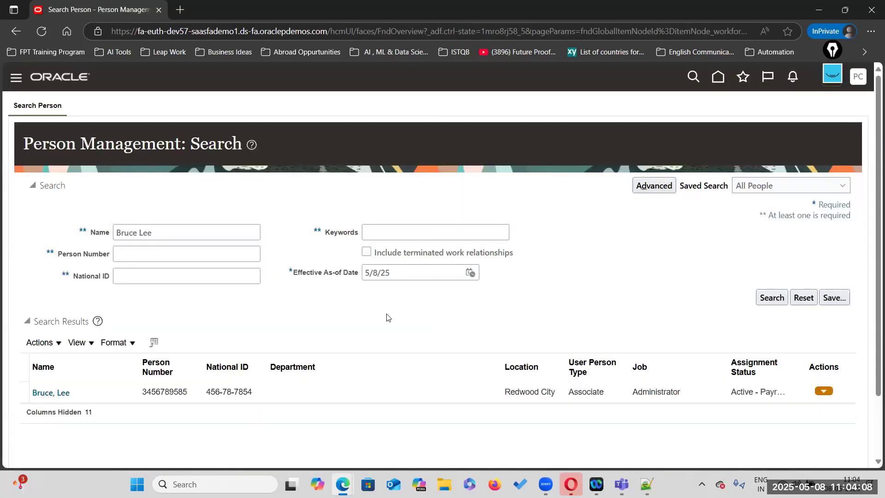
# Step: Narrow the Department, Location and User Person Type columns in the search results
pyautogui.moveTo(502, 364); pyautogui.dragTo(340, 363)
pyautogui.moveTo(564, 360); pyautogui.dragTo(435, 360)
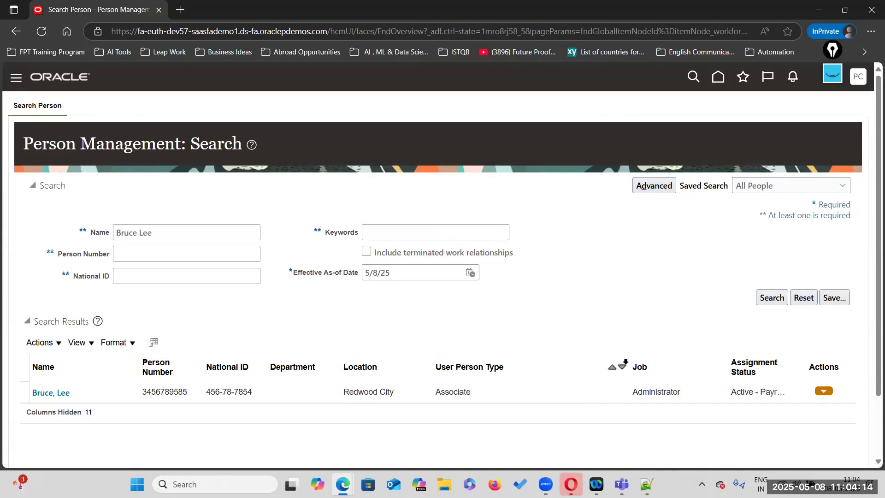
pyautogui.moveTo(631, 363); pyautogui.dragTo(549, 363)
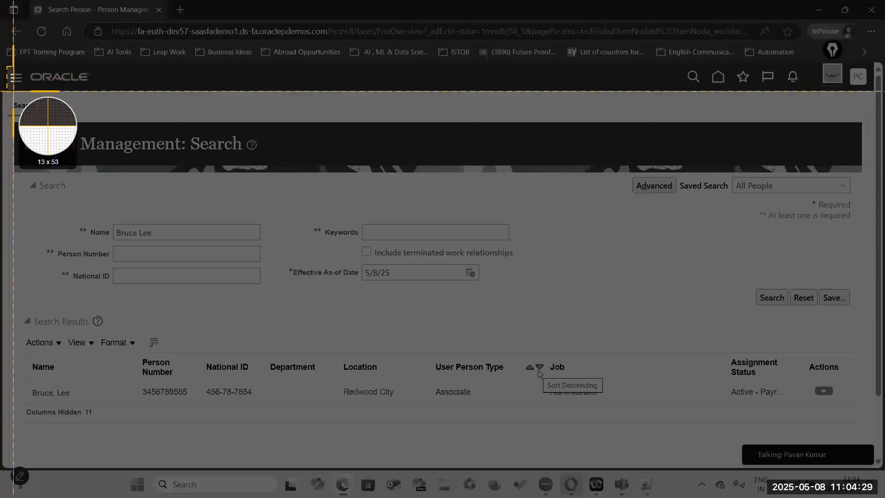
# Step: Capture a screenshot of the Person Management search page and its results, retaking it without the sorting tooltip
pyautogui.moveTo(7, 67); pyautogui.dragTo(680, 423)
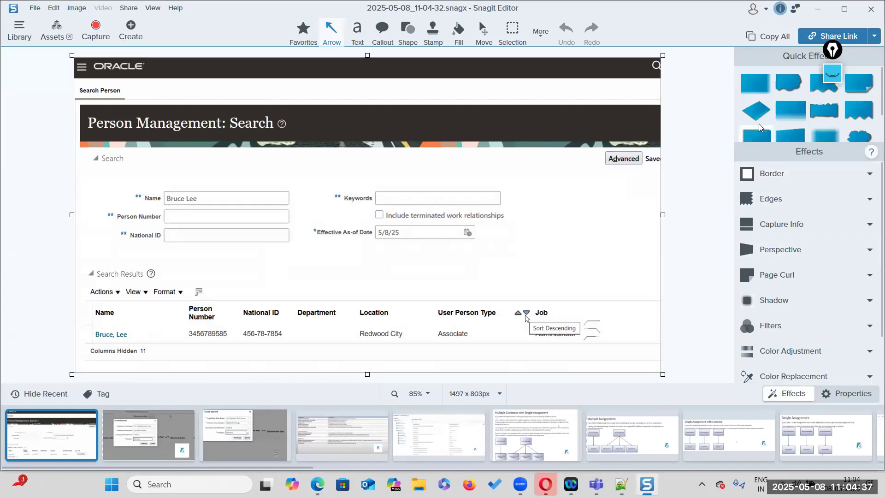
pyautogui.hotkey('alt', 'Tab')
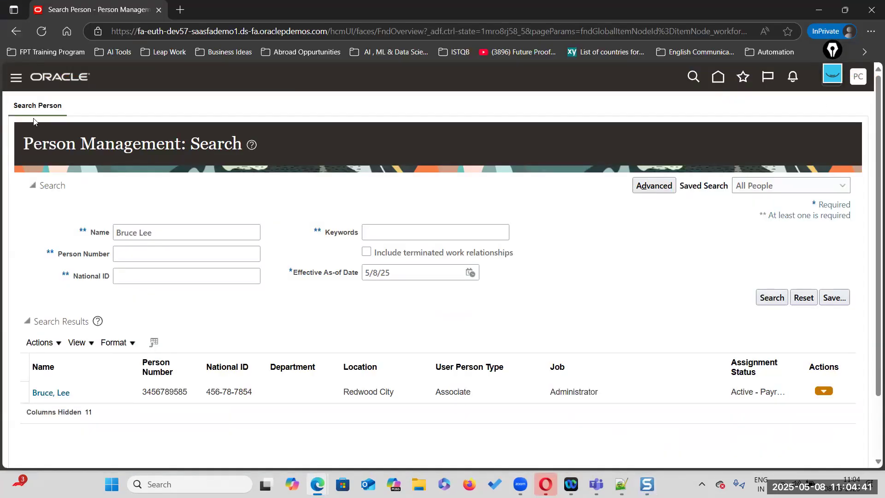
pyautogui.press('Print')
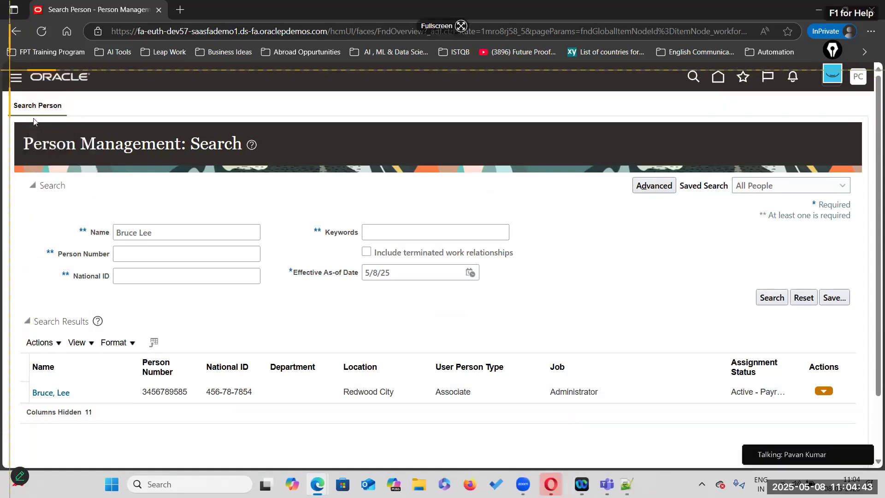
pyautogui.moveTo(8, 67); pyautogui.dragTo(705, 463)
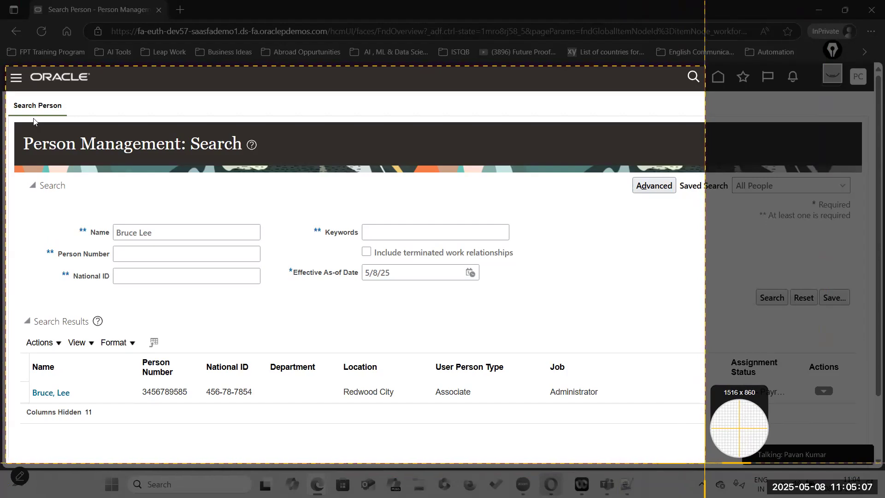
pyautogui.moveTo(704, 462); pyautogui.dragTo(704, 462)
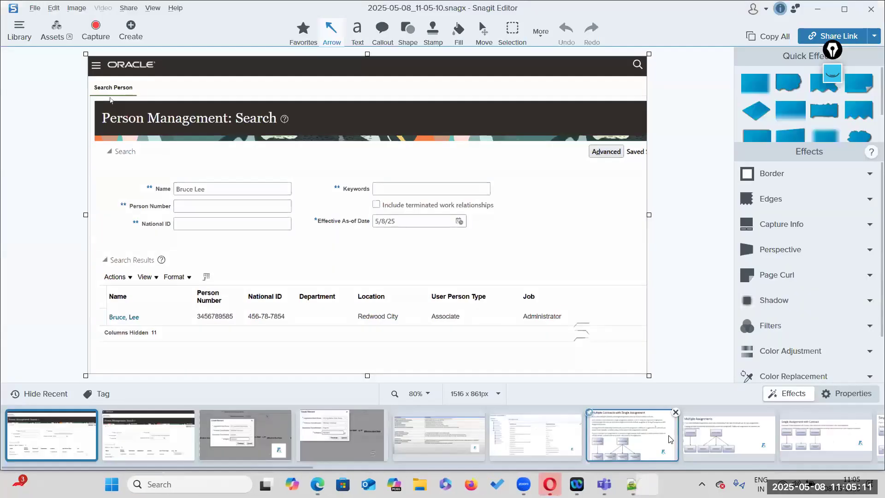
# Step: Apply the logo watermark to the new capture in Snagit Editor
pyautogui.scroll(-2, 786, 348)
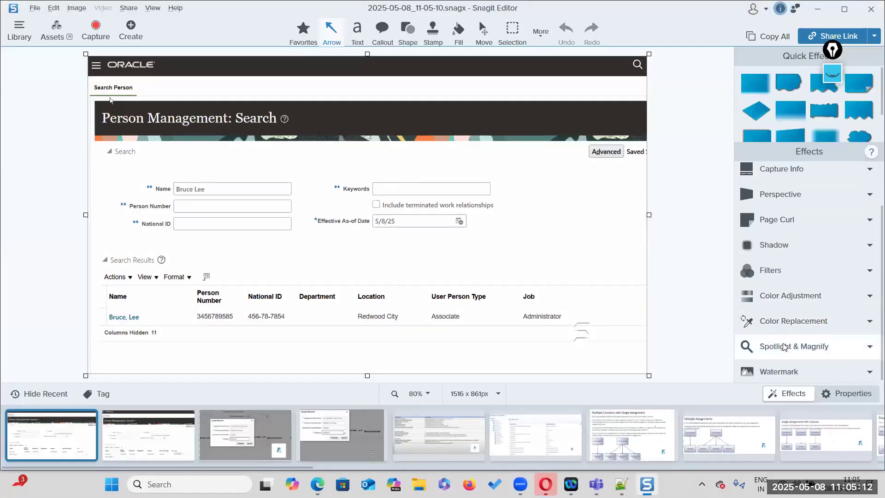
pyautogui.click(777, 376)
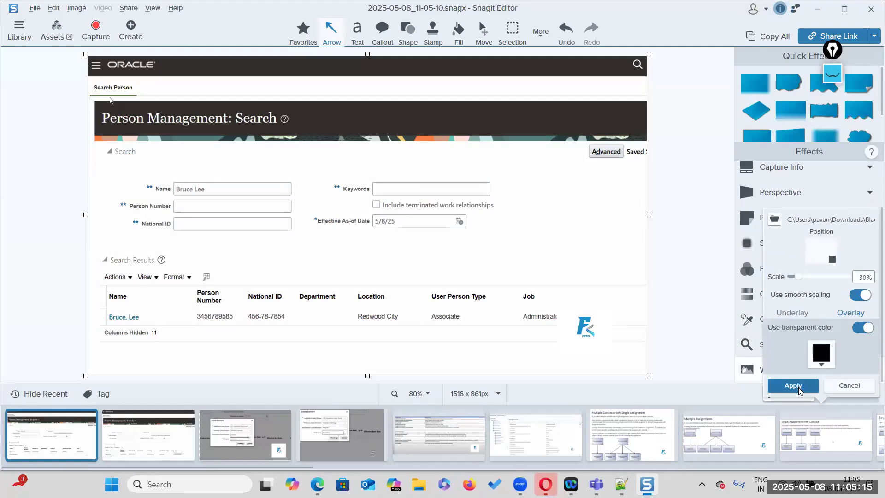
pyautogui.click(798, 389)
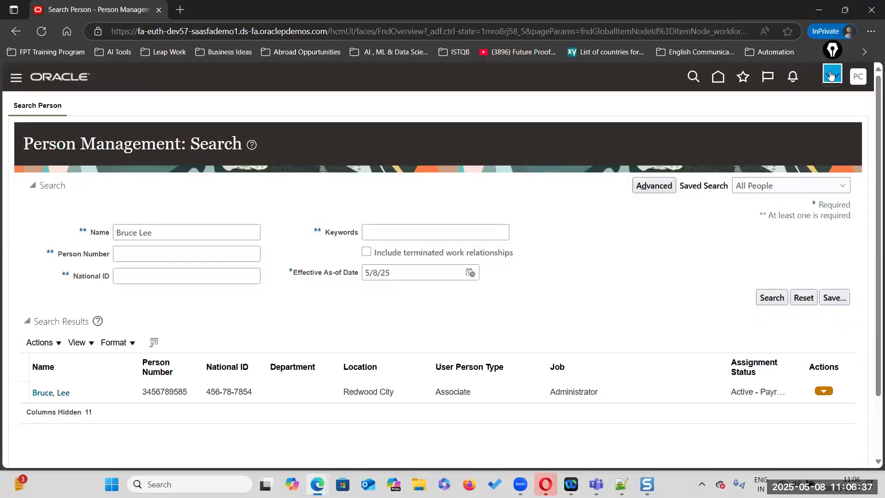
# Step: Back on the Person Management page, frame the Search Results section with a red rectangle using the screen annotation tool
pyautogui.moveTo(832, 76)
pyautogui.moveTo(832, 177)
pyautogui.moveTo(834, 297)
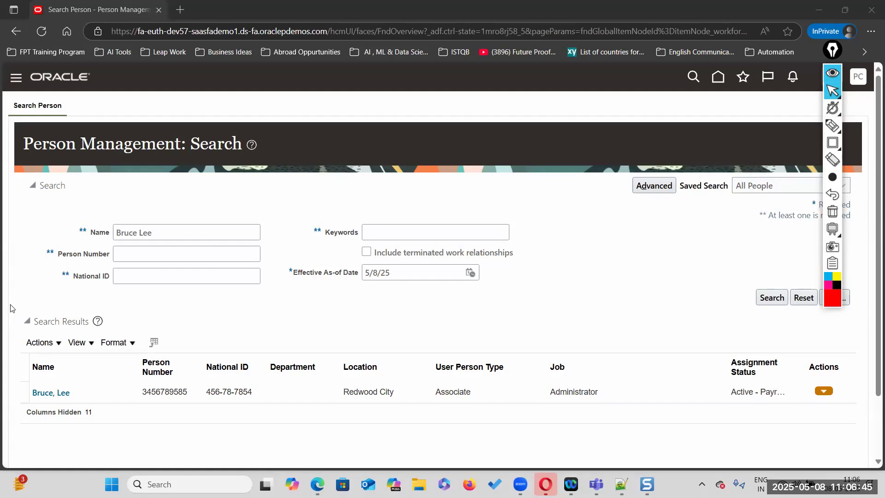
pyautogui.moveTo(14, 307); pyautogui.dragTo(118, 364)
pyautogui.click(470, 291)
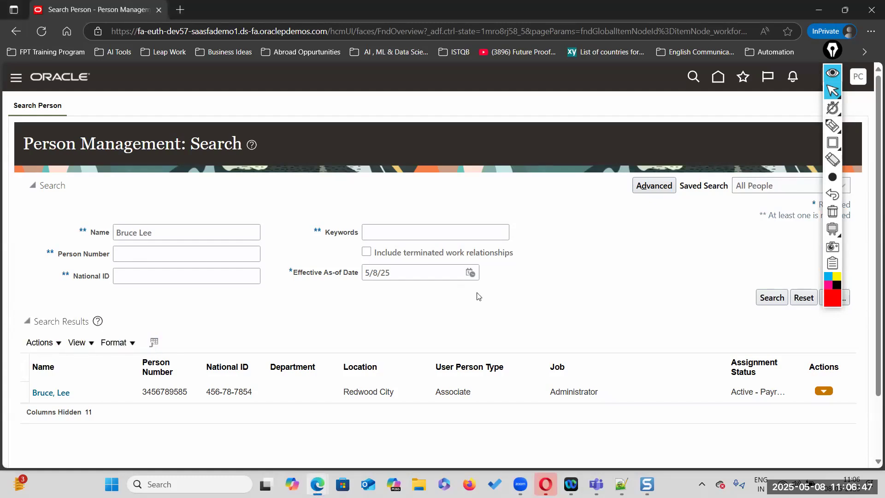
pyautogui.click(835, 300)
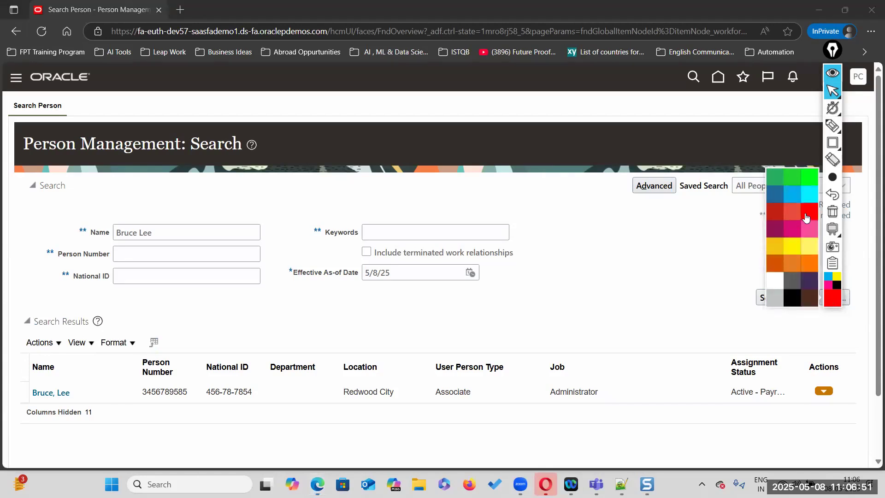
pyautogui.click(807, 216)
pyautogui.click(832, 295)
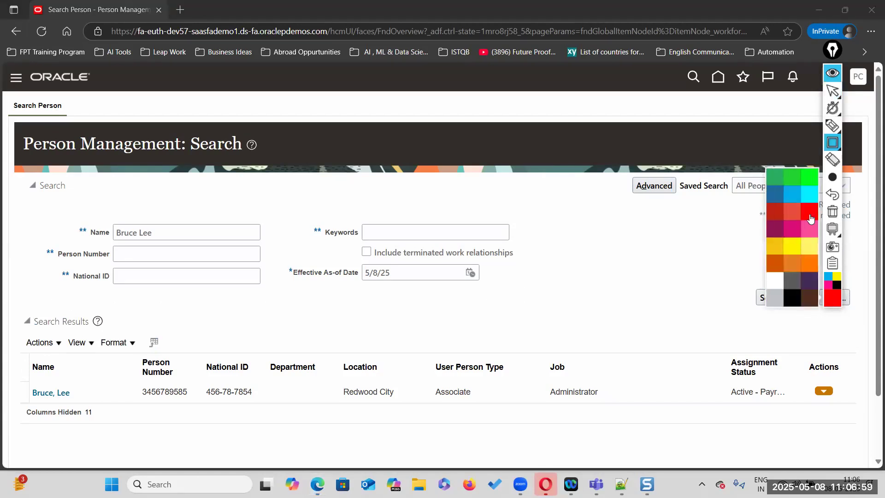
pyautogui.click(810, 216)
pyautogui.moveTo(13, 303)
pyautogui.mouseDown()
pyautogui.moveTo(248, 425)
pyautogui.moveTo(683, 424)
pyautogui.moveTo(703, 442)
pyautogui.moveTo(710, 429)
pyautogui.mouseUp()
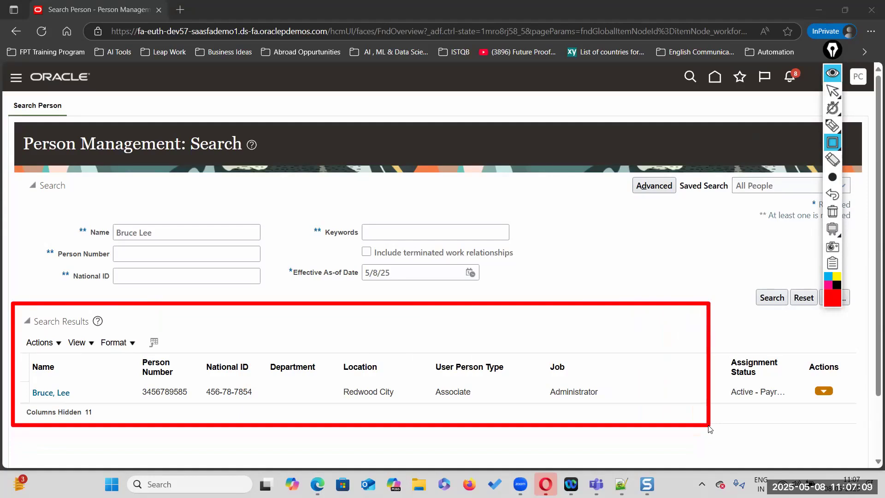
pyautogui.moveTo(710, 428); pyautogui.dragTo(724, 429)
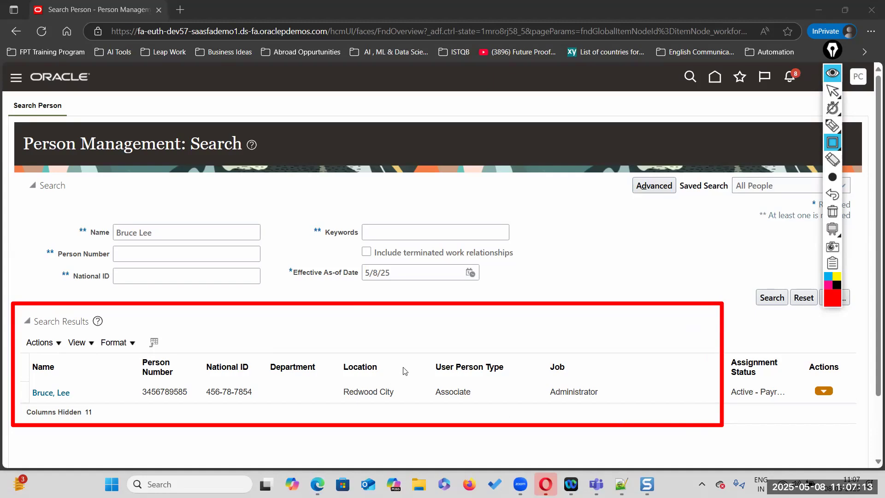
pyautogui.moveTo(833, 129)
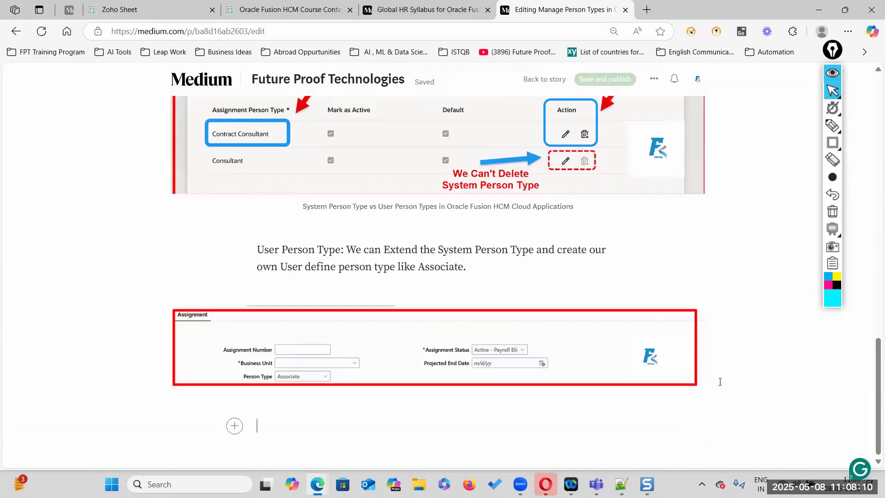
# Step: In Medium, paste the annotated screenshot below the Assignment image, captioned "Created Associate Person Type and attached to Employee to display the user person type as Associate"
pyautogui.scroll(-1, 721, 382)
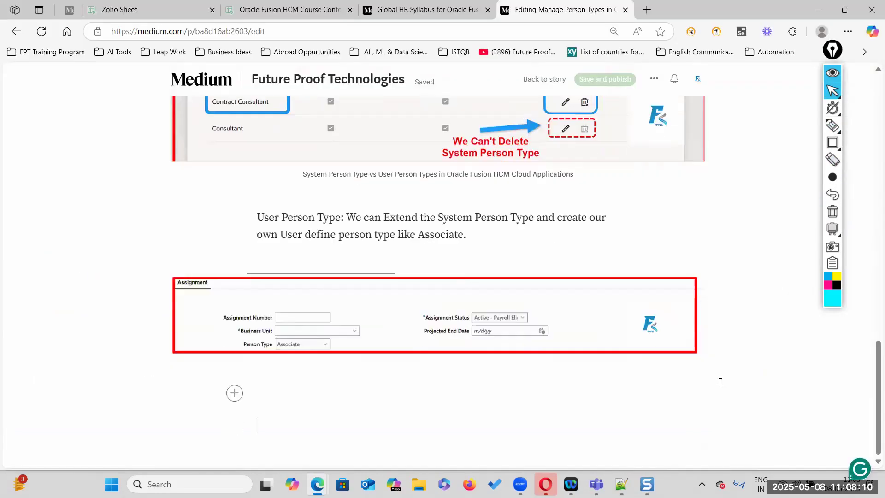
pyautogui.hotkey('ctrl', 'v')
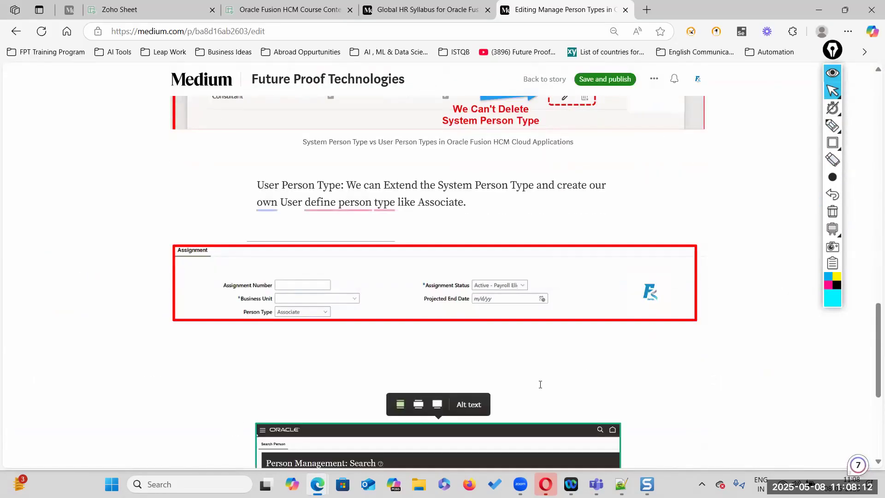
pyautogui.scroll(-7, 416, 406)
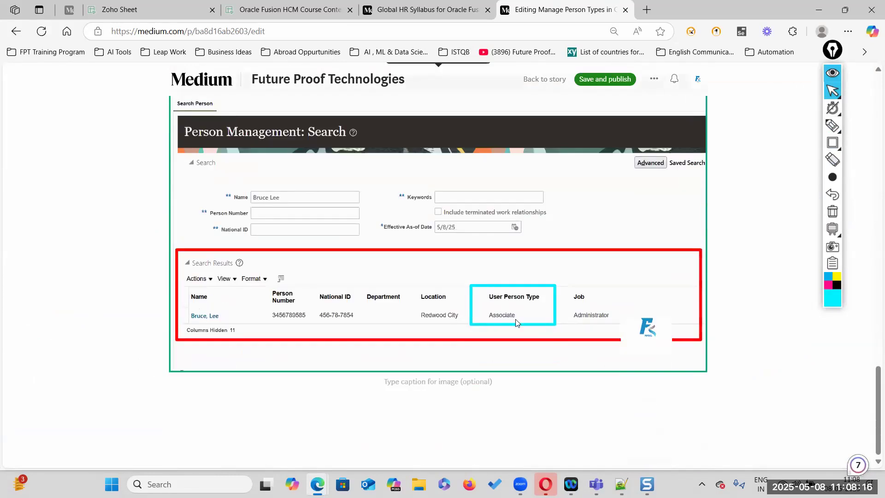
pyautogui.click(439, 384)
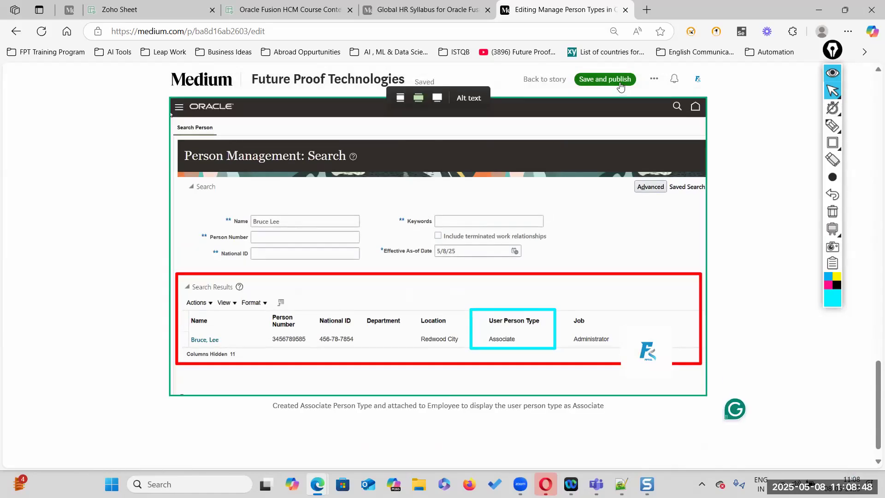
# Step: Save and publish the article changes, and review the published page's person type screenshots and the new Person Management image
pyautogui.click(620, 82)
pyautogui.scroll(-15, 491, 403)
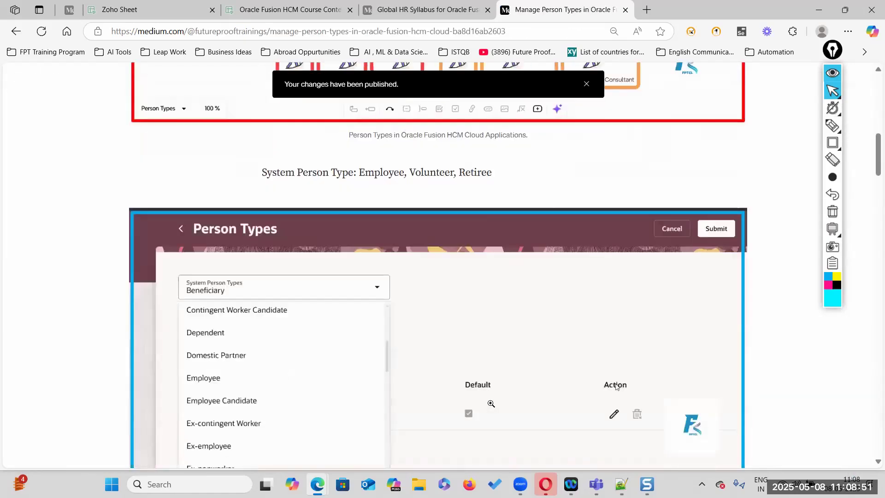
pyautogui.scroll(-5, 491, 403)
pyautogui.scroll(15, 491, 404)
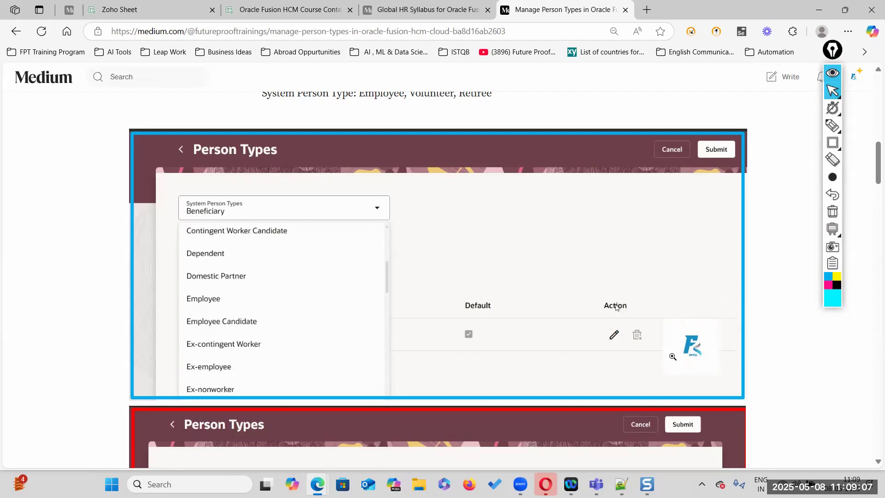
pyautogui.scroll(-12, 672, 356)
pyautogui.scroll(-15, 672, 357)
pyautogui.scroll(13, 671, 360)
pyautogui.scroll(-6, 507, 398)
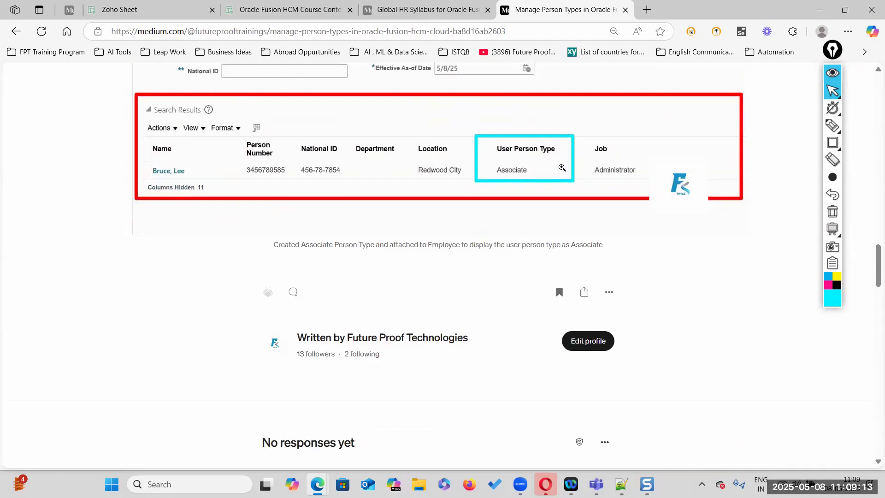
pyautogui.scroll(6, 403, 252)
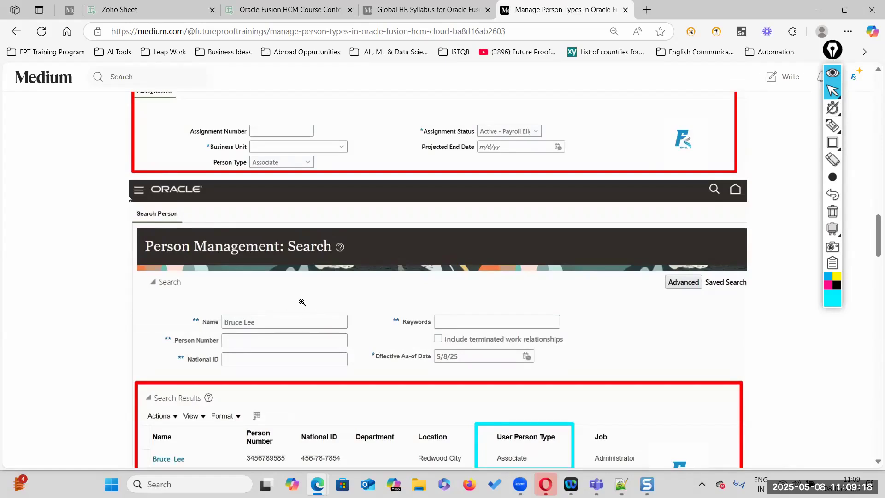
pyautogui.scroll(-5, 382, 360)
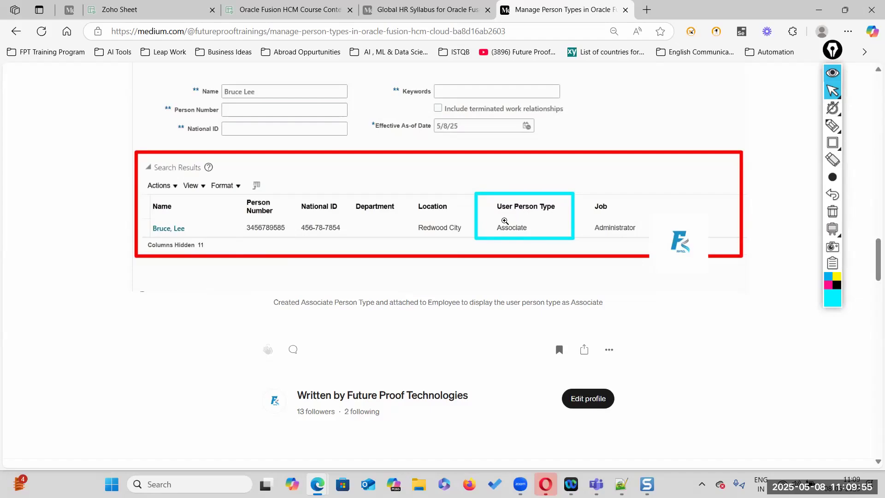
pyautogui.scroll(20, 510, 249)
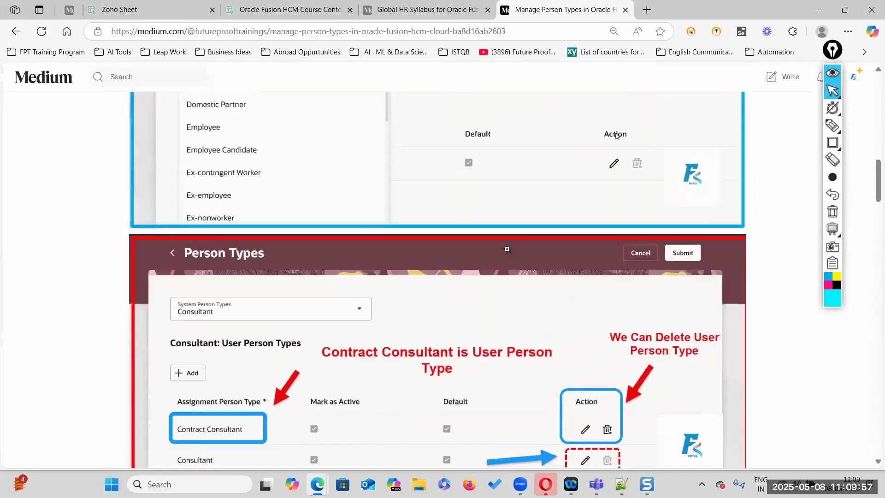
# Step: Check the Manage Person Types topic in the Global HR syllabus and reread the person types article's diagram and screenshots
pyautogui.click(422, 11)
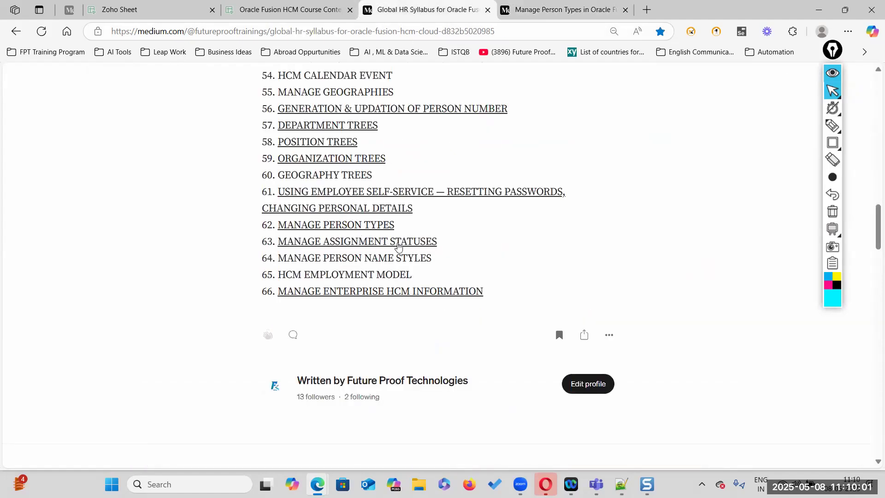
pyautogui.click(548, 6)
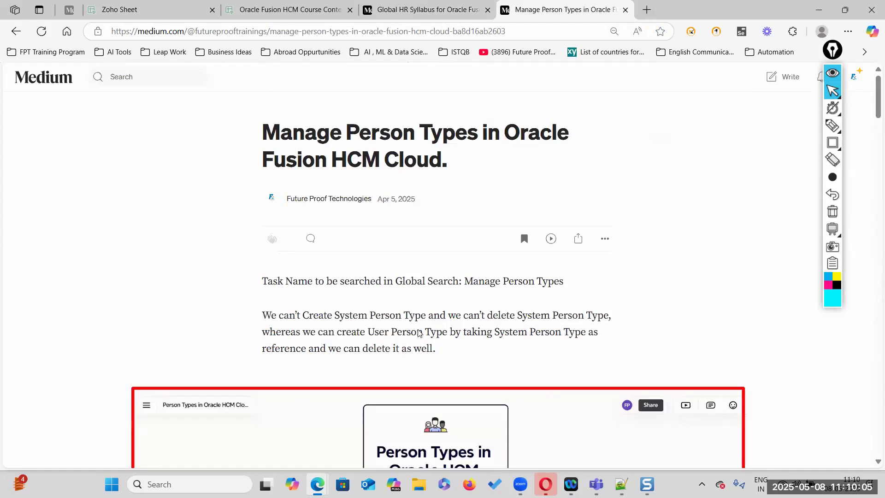
pyautogui.scroll(-5, 553, 253)
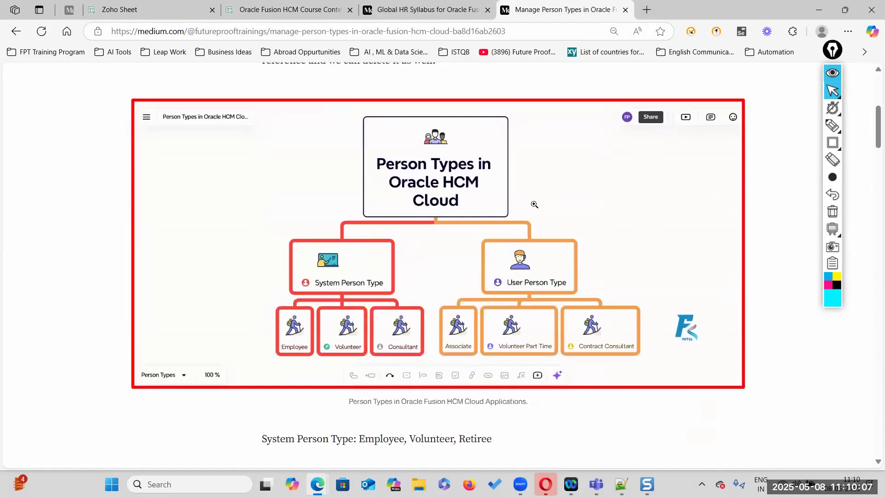
pyautogui.scroll(-6, 534, 205)
pyautogui.scroll(-10, 515, 253)
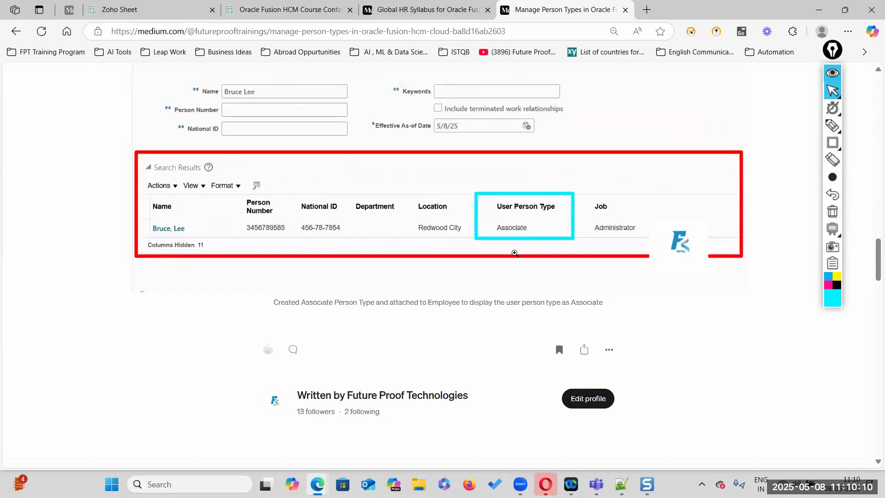
pyautogui.scroll(12, 514, 253)
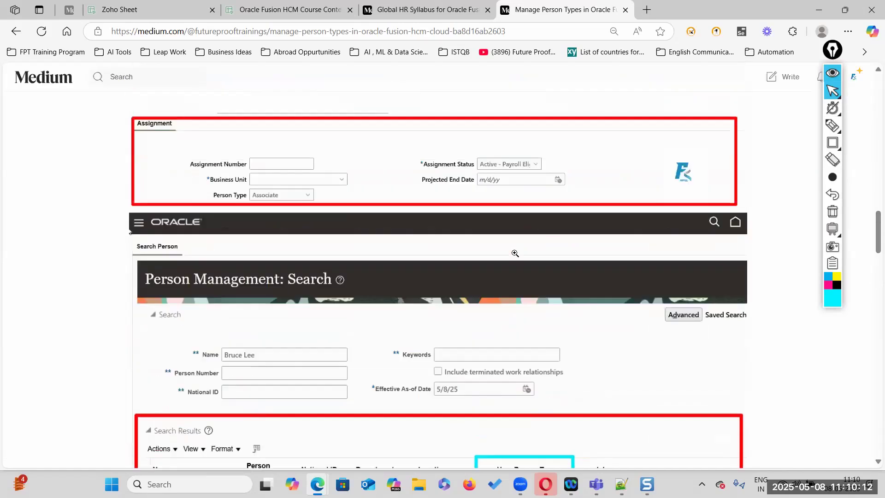
# Step: Close the person types article, open Manage Assignment Statuses from the syllabus in a new tab, and read its matrix and statuses table
pyautogui.hotkey('ctrl', 'w')
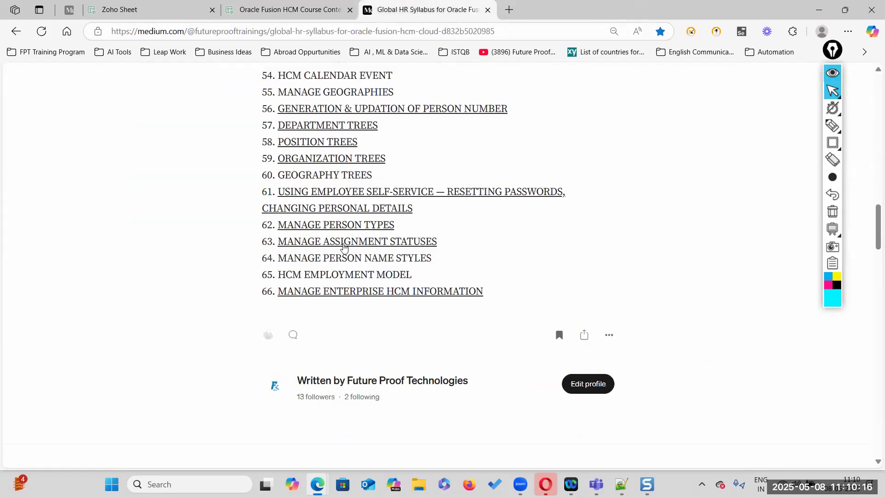
pyautogui.rightClick(369, 243)
pyautogui.click(424, 250)
pyautogui.hotkey('ctrl', 'Tab')
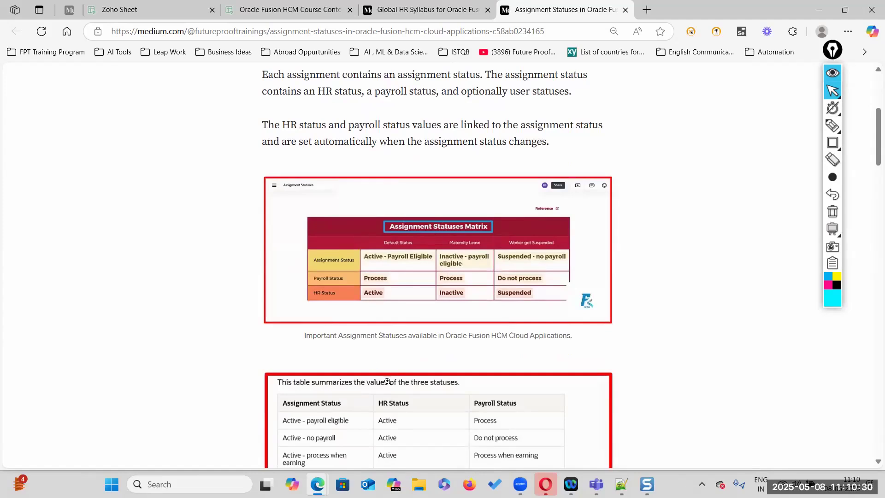
pyautogui.scroll(4, 387, 382)
pyautogui.scroll(-2, 327, 399)
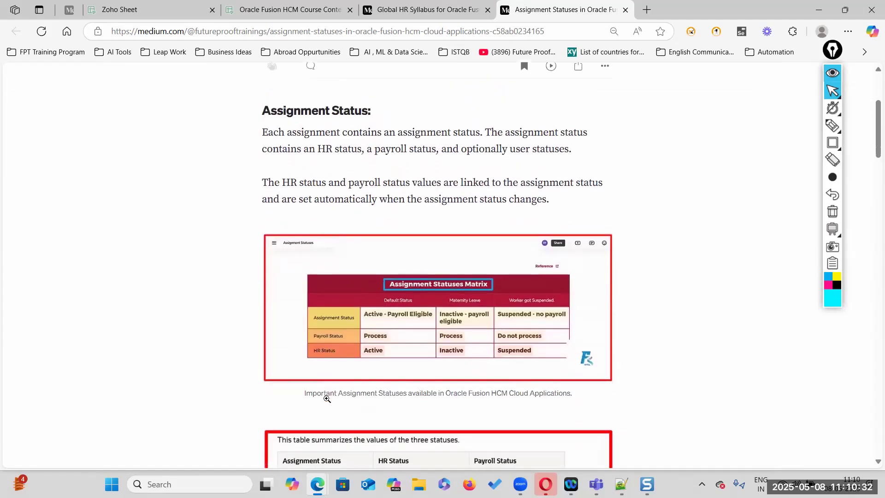
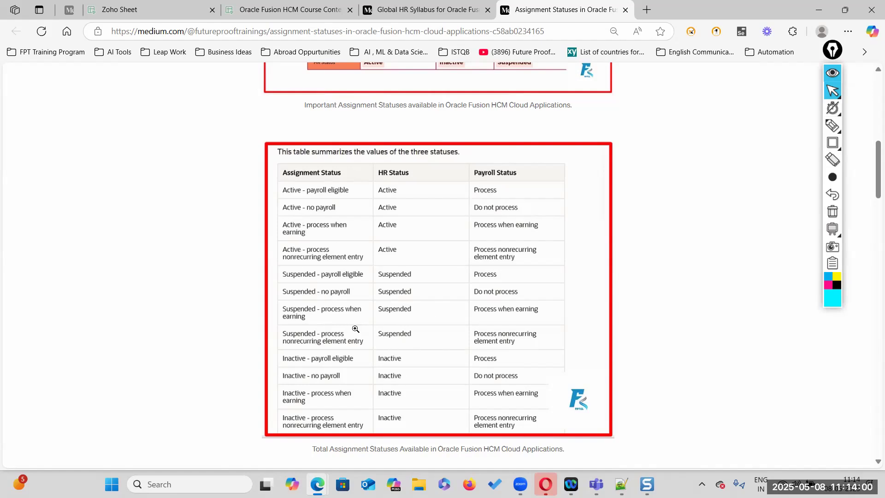
pyautogui.scroll(-1, 411, 304)
pyautogui.scroll(-3, 422, 263)
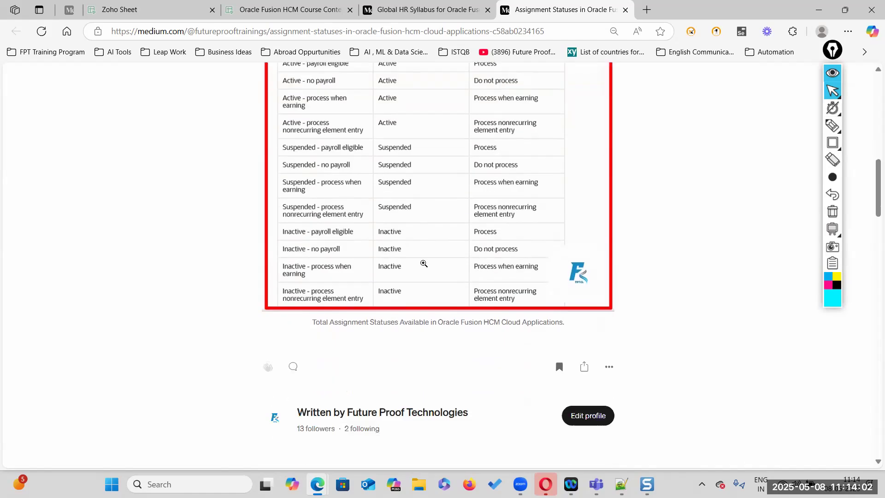
pyautogui.scroll(3, 413, 198)
pyautogui.scroll(10, 413, 197)
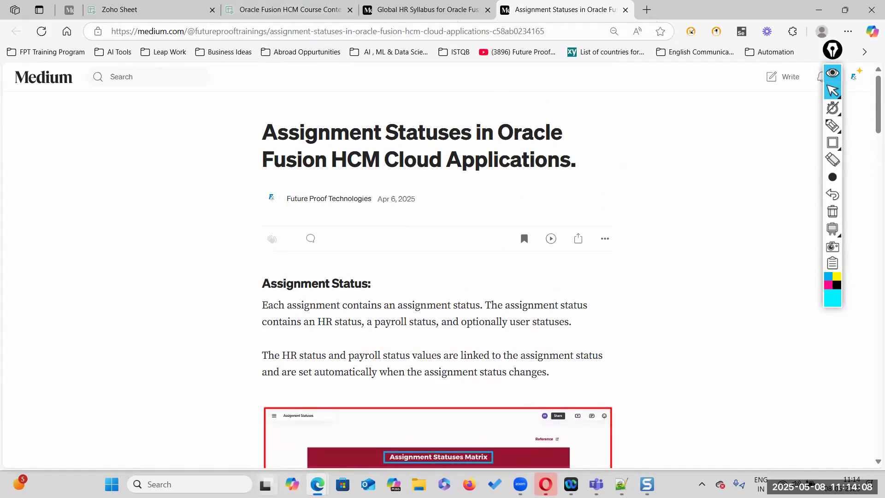
# Step: Switch to the Oracle Person Management window and narrow the Job column in the search results to bring Assignment Status fully into view
pyautogui.moveTo(318, 484)
pyautogui.click(371, 412)
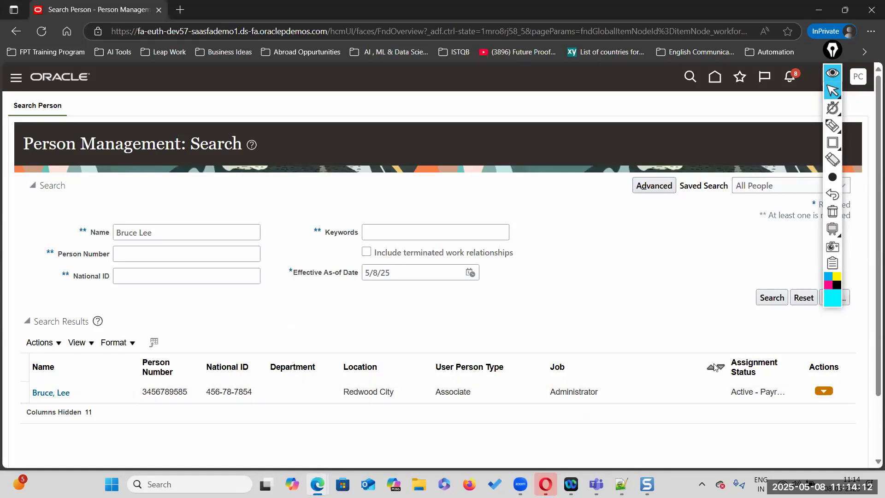
pyautogui.moveTo(728, 365); pyautogui.dragTo(632, 364)
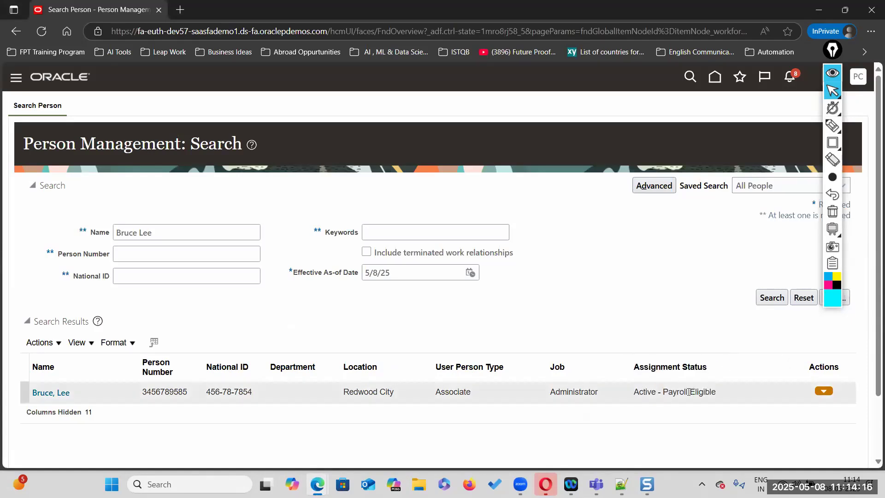
# Step: Examine the hired employee's Assignment Status value in the search results, highlighting the full status and its first word
pyautogui.click(636, 391)
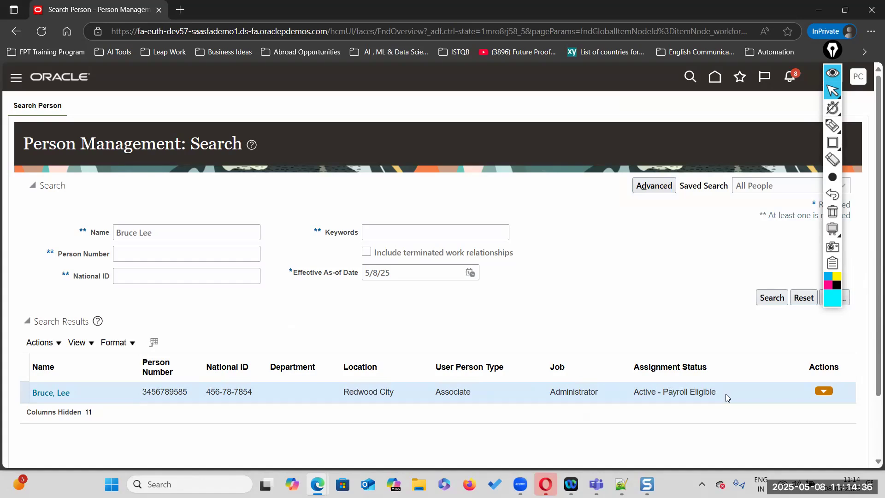
pyautogui.moveTo(635, 392); pyautogui.dragTo(659, 391)
pyautogui.click(637, 393)
pyautogui.moveTo(637, 393); pyautogui.dragTo(719, 393)
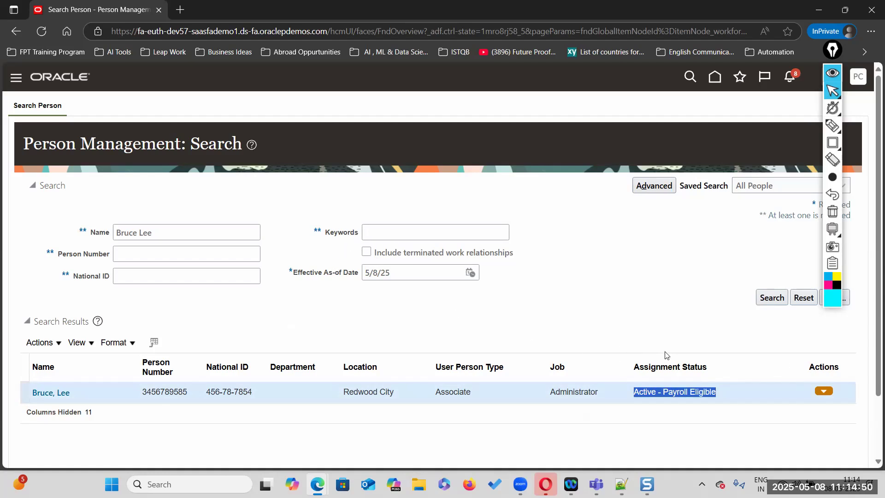
pyautogui.click(701, 393)
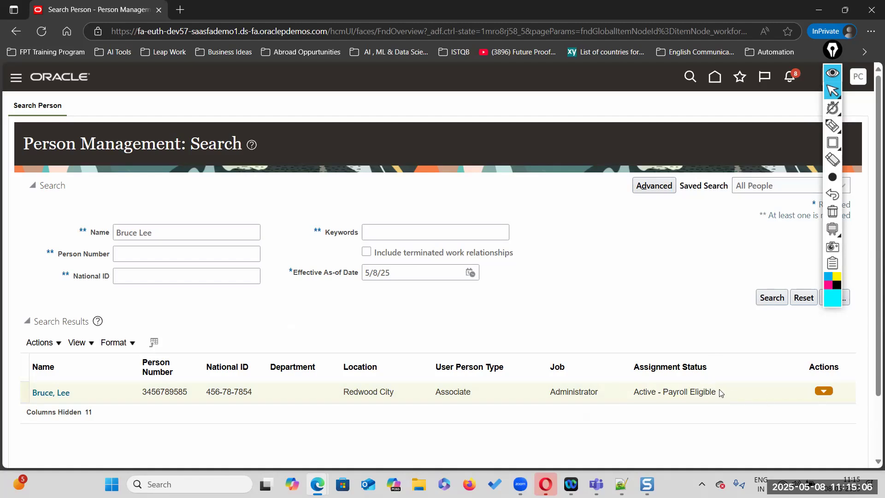
pyautogui.doubleClick(645, 391)
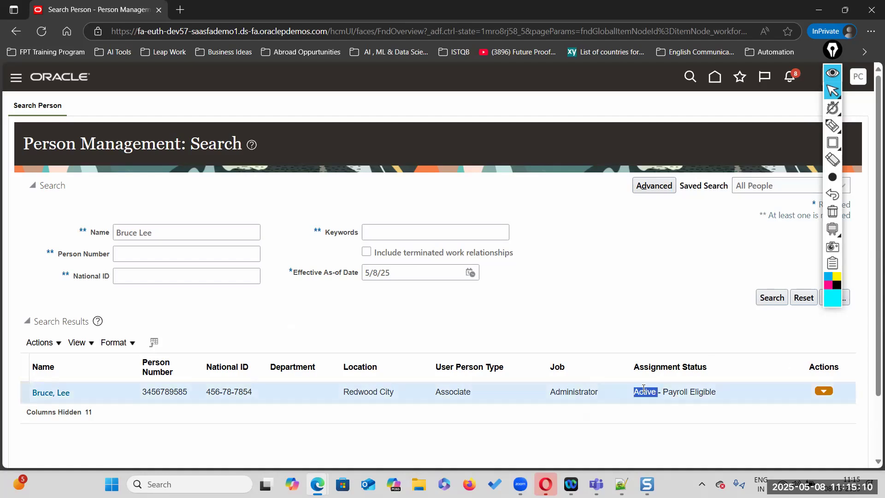
pyautogui.click(647, 394)
pyautogui.doubleClick(645, 391)
pyautogui.click(749, 251)
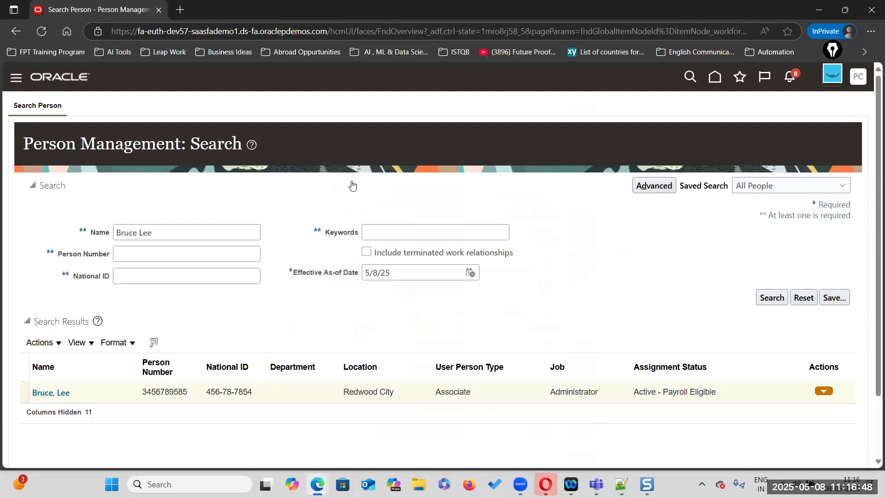
# Step: Go to Setup and Maintenance and search the tasks for "Manage Assignment"
pyautogui.click(859, 75)
pyautogui.click(668, 250)
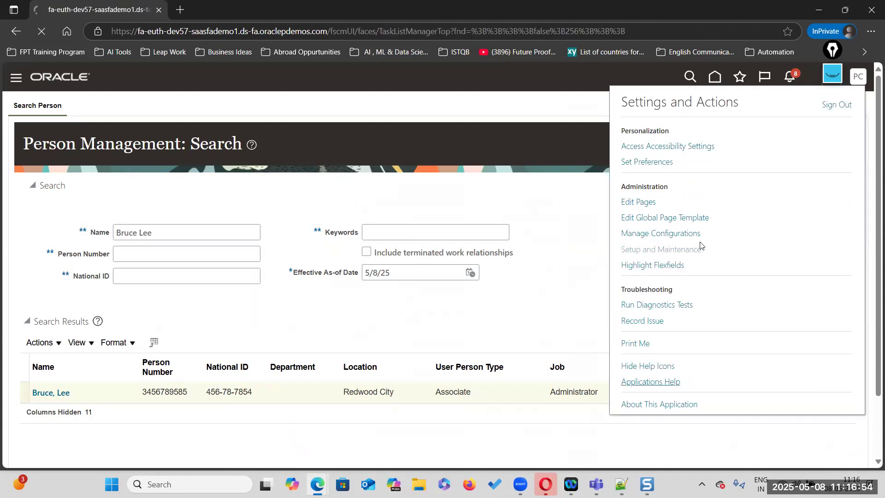
pyautogui.click(435, 146)
pyautogui.write('Manag')
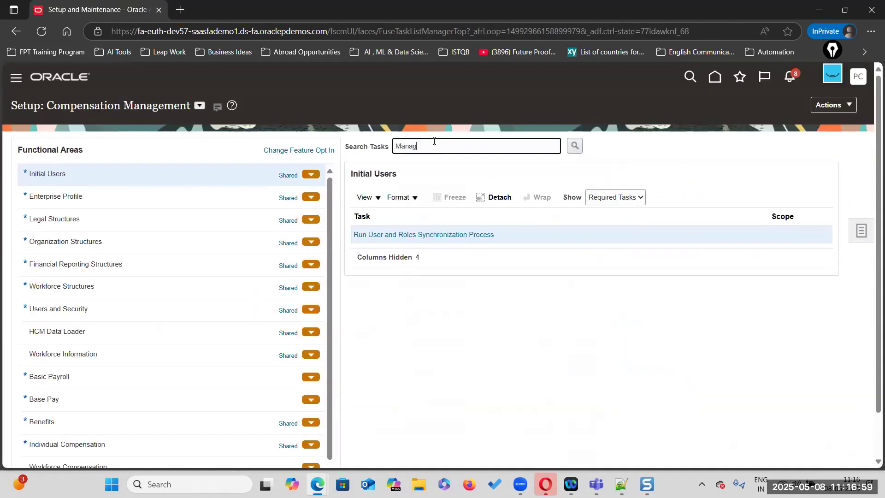
pyautogui.write('e Assigne')
pyautogui.write('ment')
pyautogui.press('Return')
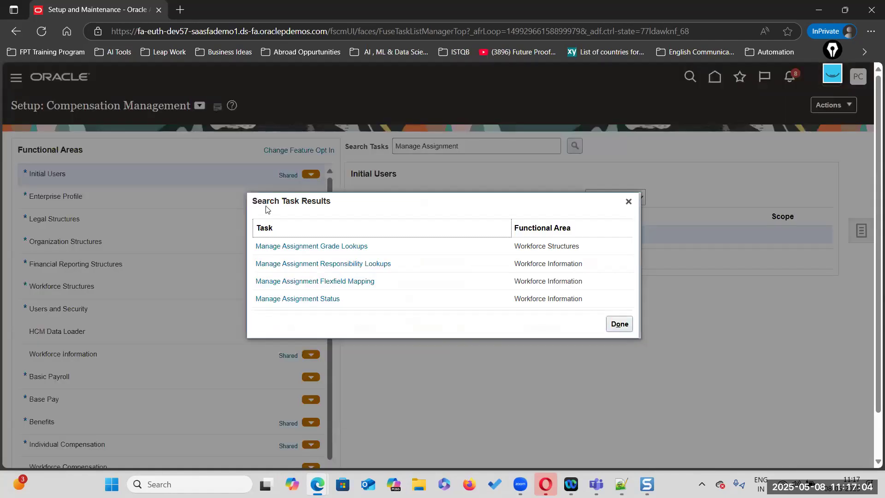
# Step: Open the Manage Assignment Status task, continue to its new Assignment Statuses page, and review the existing statuses
pyautogui.click(287, 299)
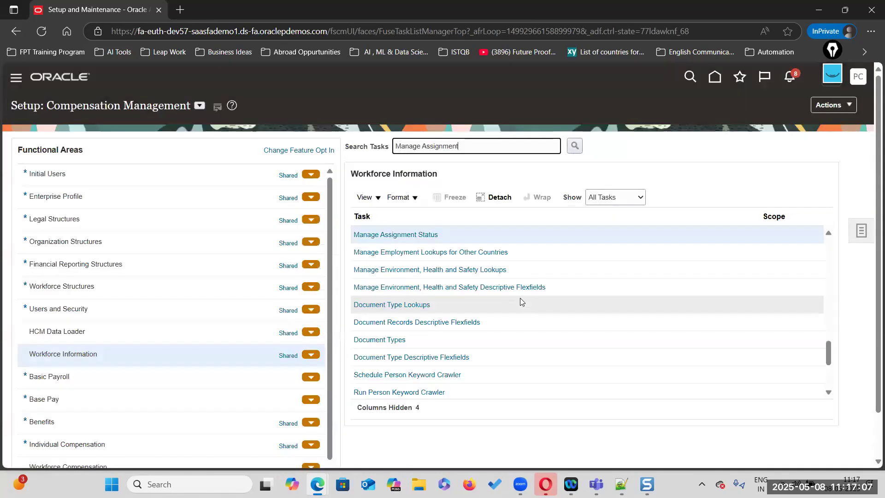
pyautogui.click(394, 236)
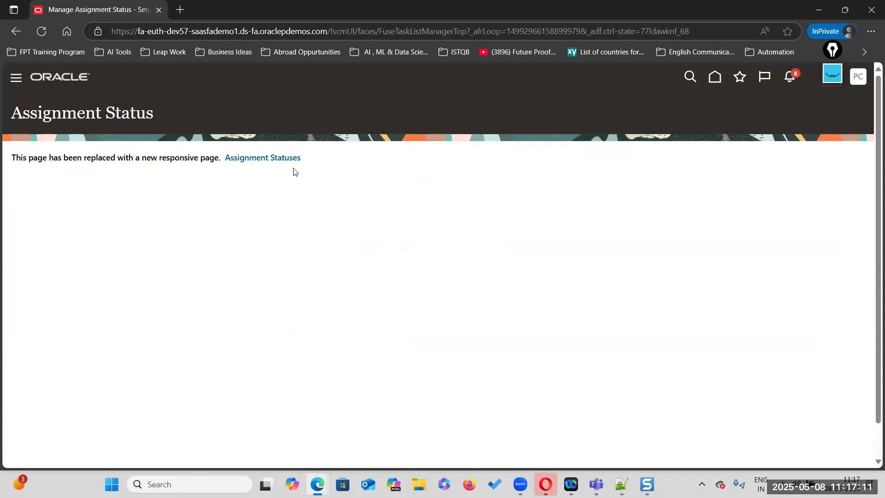
pyautogui.click(284, 159)
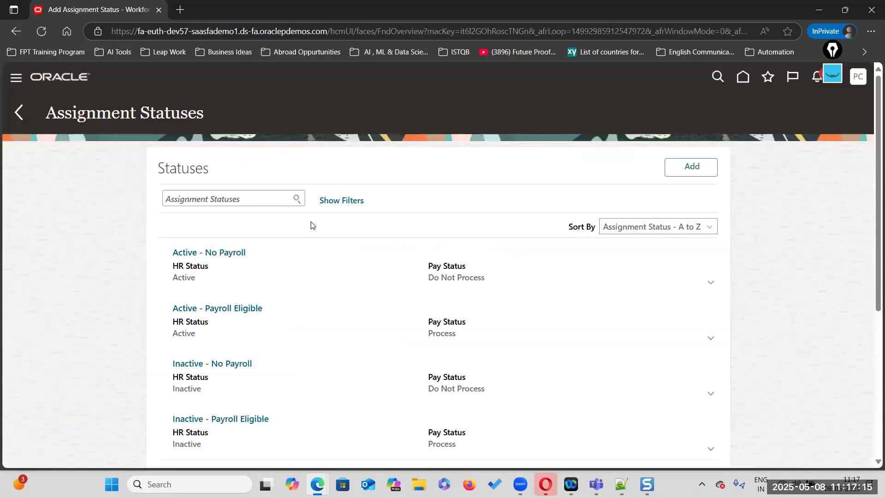
pyautogui.scroll(-5, 273, 332)
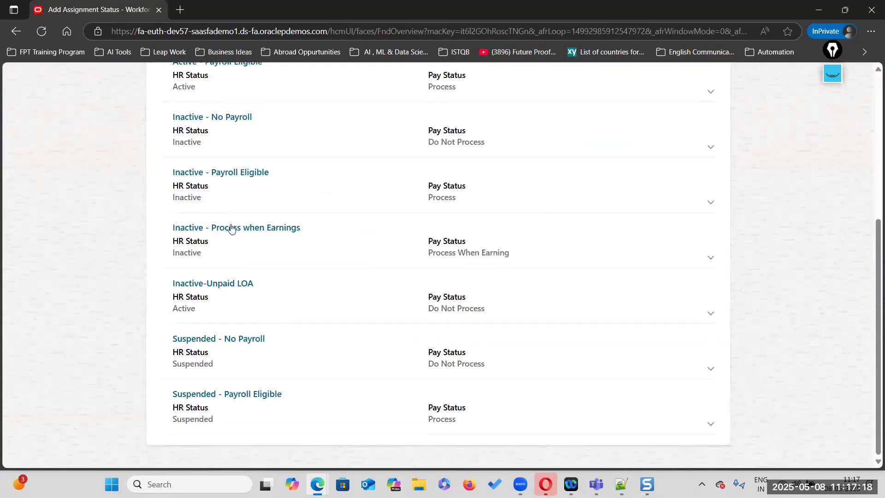
pyautogui.scroll(5, 352, 340)
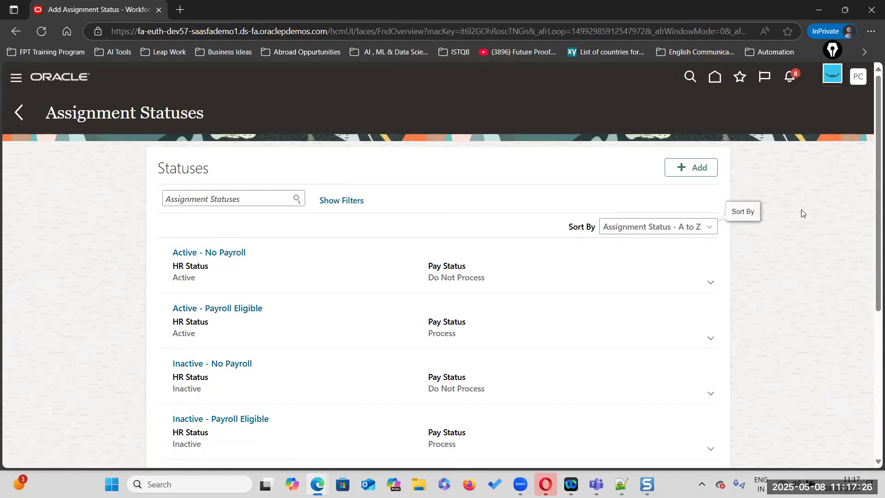
# Step: Add a new assignment status named "FedEx Active - Payroll Eligible" with the code FAP
pyautogui.click(705, 168)
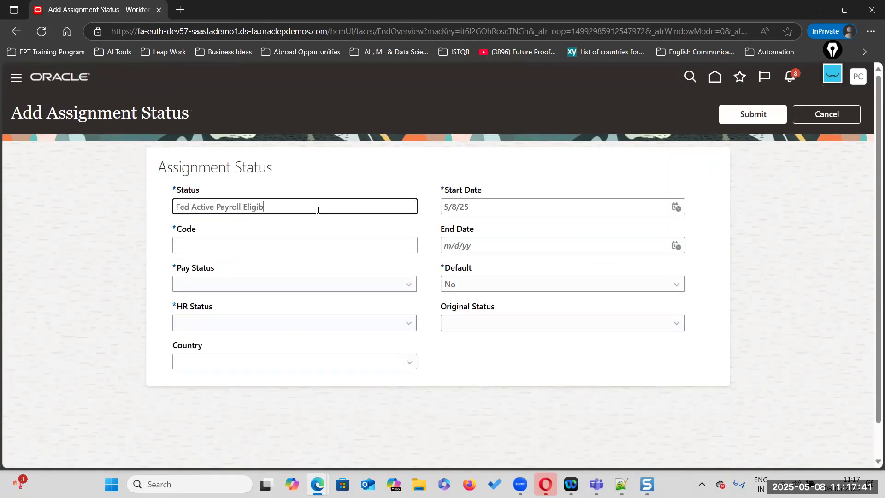
pyautogui.write('le')
pyautogui.click(217, 206)
pyautogui.write('-')
pyautogui.write('Ex')
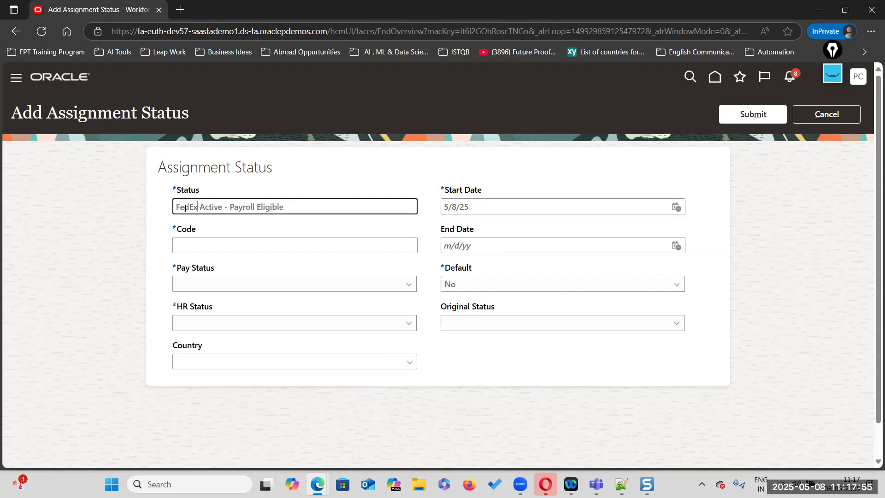
pyautogui.click(295, 243)
pyautogui.write('FAP')
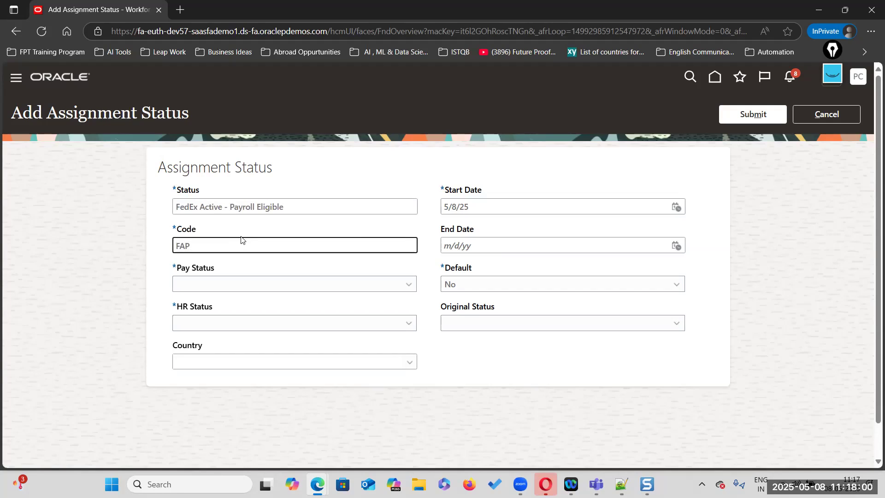
# Step: Set the new status's Pay Status to Process, HR Status to Active, and Start Date to 1/1/1951
pyautogui.click(406, 285)
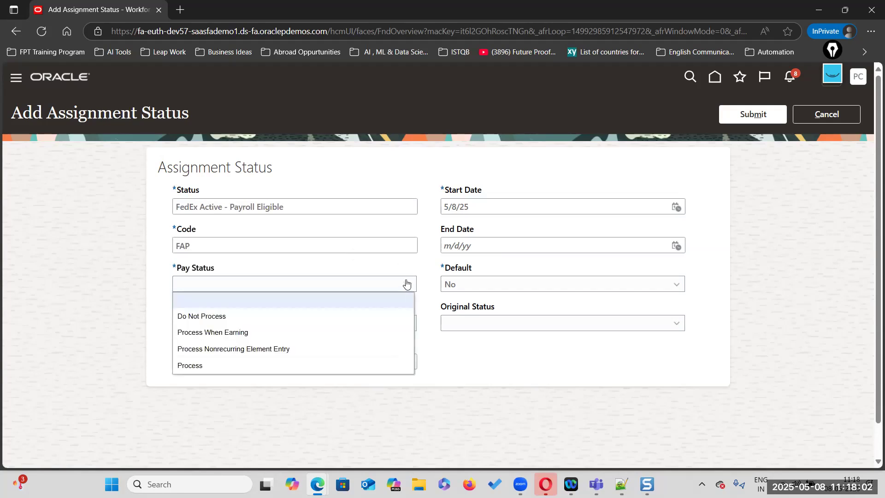
pyautogui.click(222, 366)
pyautogui.click(408, 325)
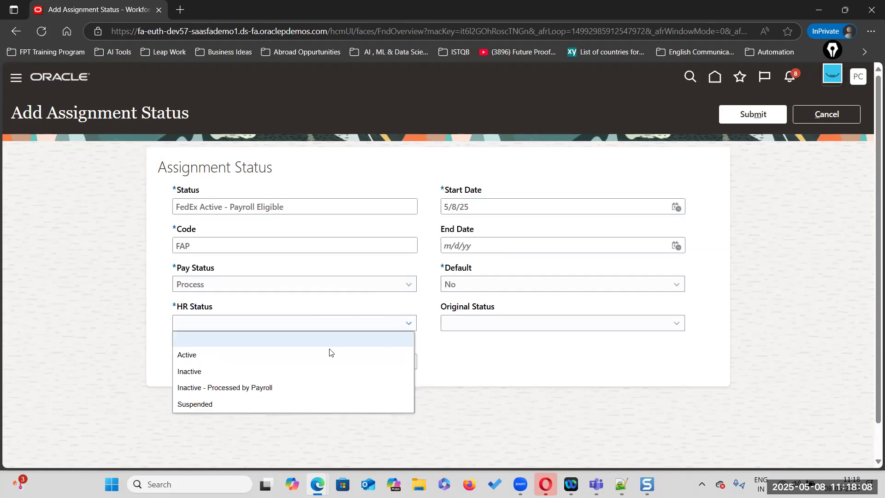
pyautogui.click(286, 354)
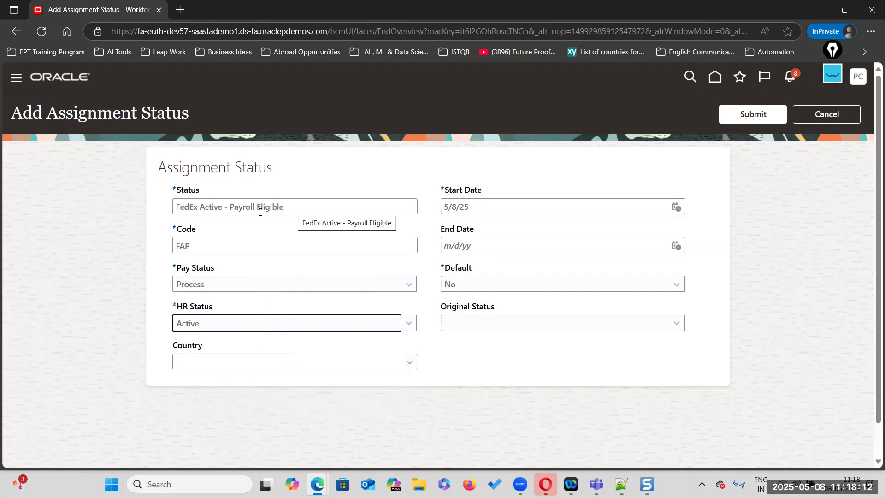
pyautogui.click(492, 206)
pyautogui.write('1/1/1951')
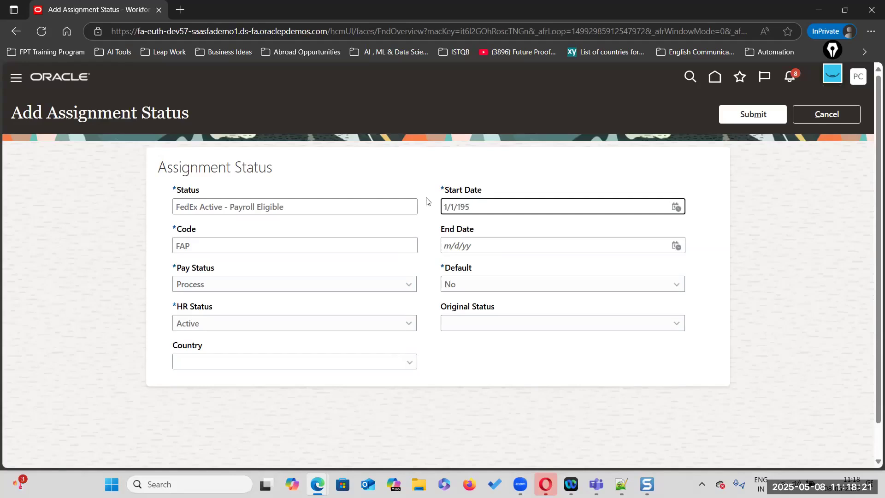
# Step: Keep Default as No, set Original Status to Active - Payroll Eligible, and open the Country choices
pyautogui.click(673, 288)
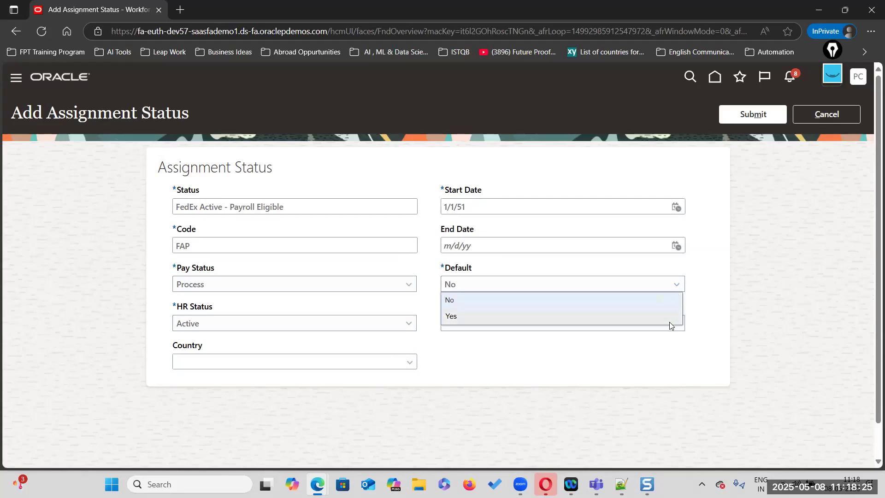
pyautogui.click(713, 296)
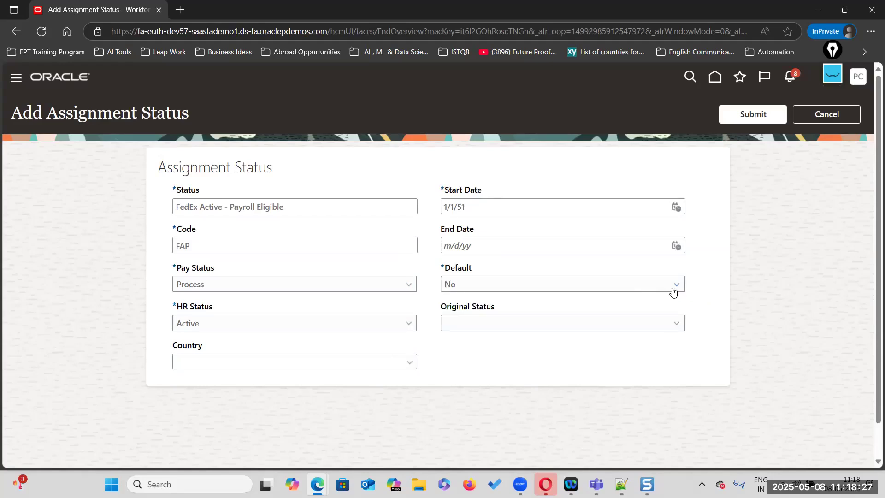
pyautogui.click(674, 325)
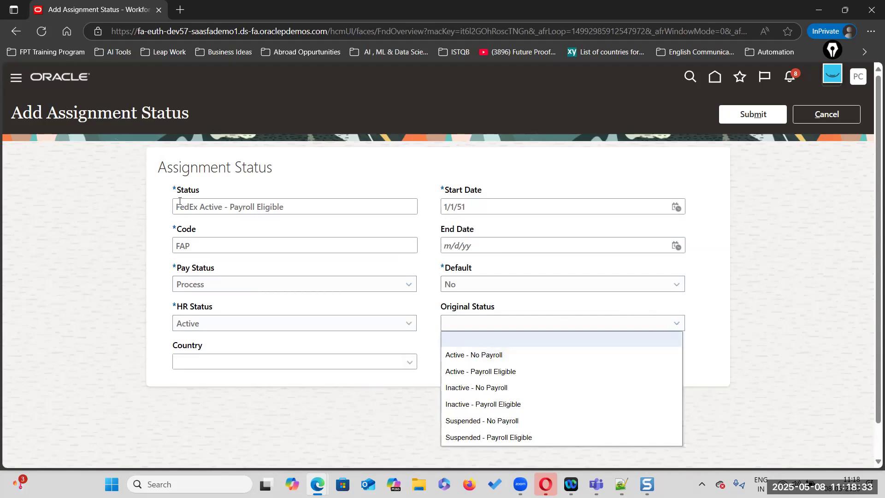
pyautogui.click(512, 373)
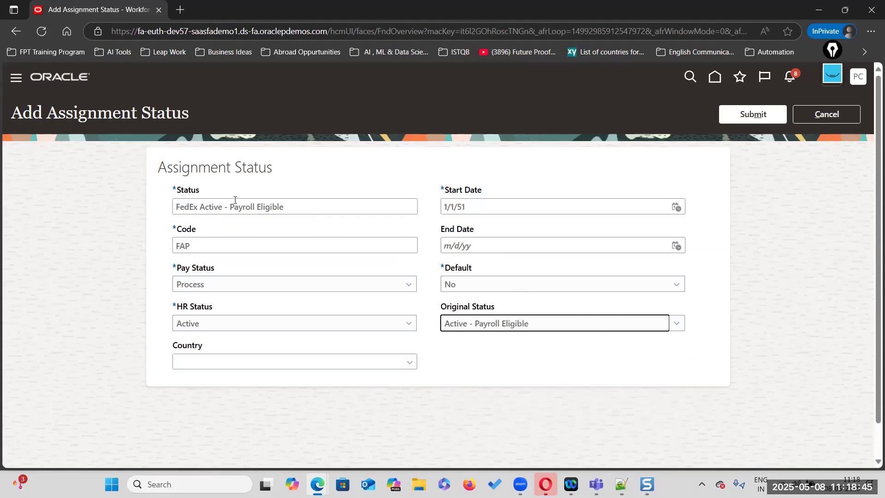
pyautogui.click(410, 362)
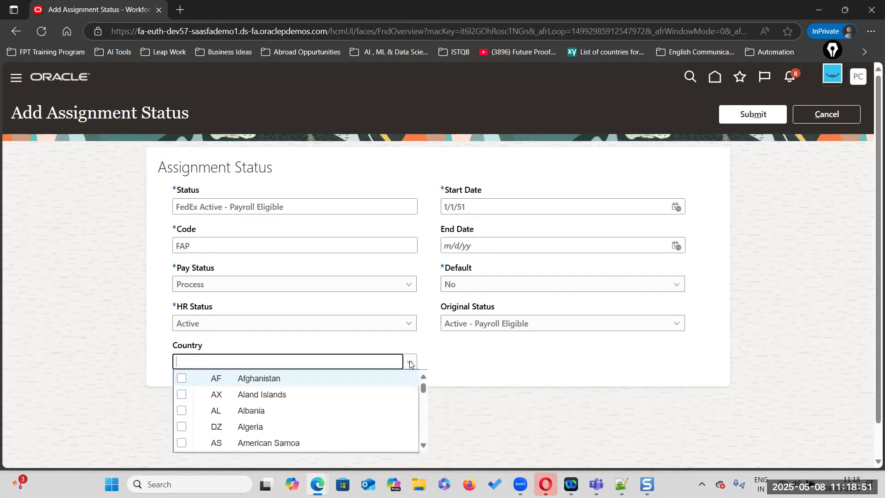
# Step: Set the country to United States for the FedEx Active - Payroll Eligible assignment status and submit it
pyautogui.scroll(-2, 290, 400)
pyautogui.scroll(-10, 291, 400)
pyautogui.click(190, 387)
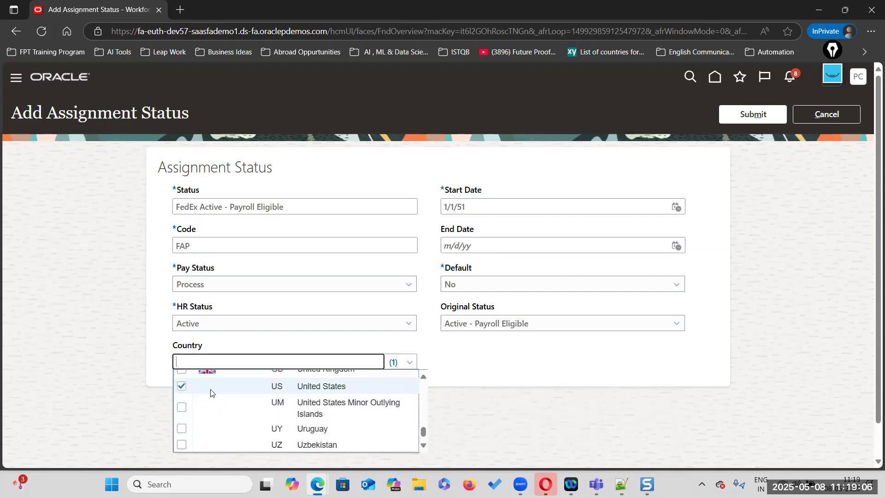
pyautogui.click(550, 368)
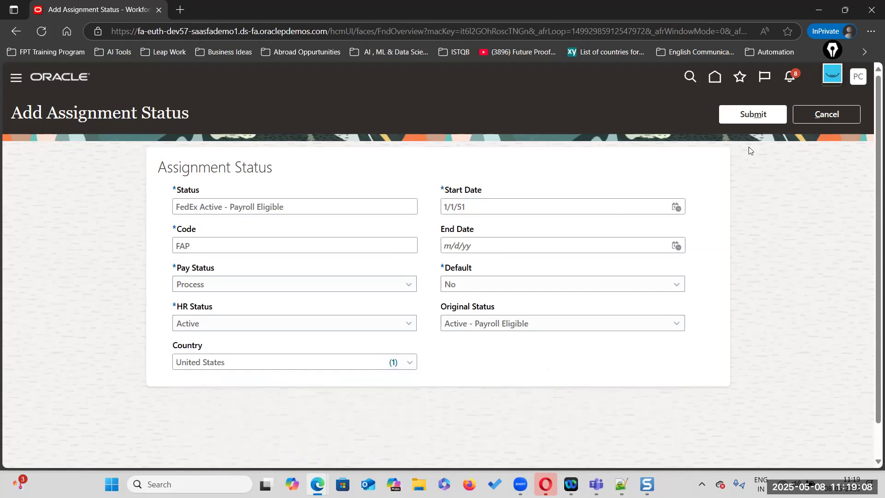
pyautogui.click(764, 116)
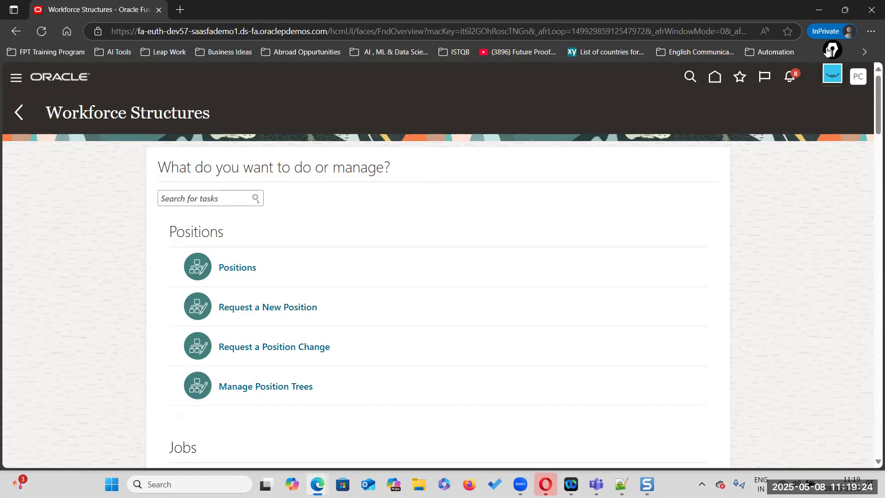
# Step: Move the floating widget off the page header and start a hire through New Person under My Client Groups
pyautogui.click(829, 68)
pyautogui.moveTo(829, 69); pyautogui.dragTo(852, 264)
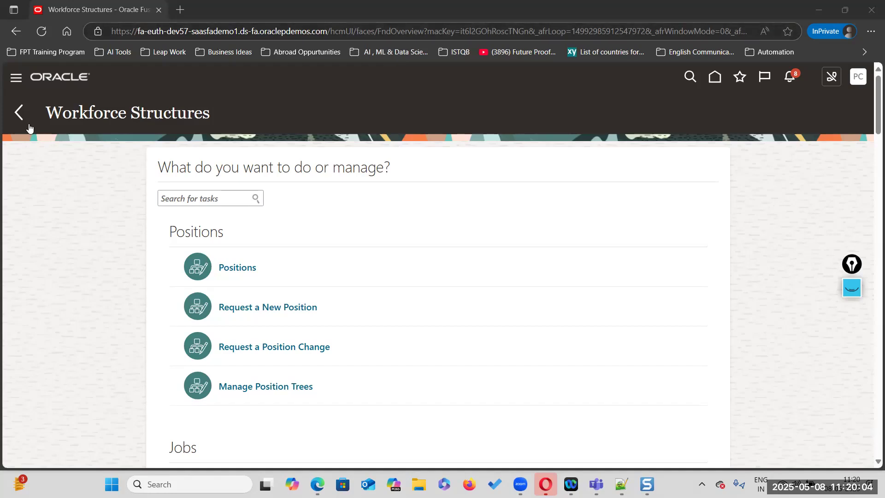
pyautogui.click(17, 80)
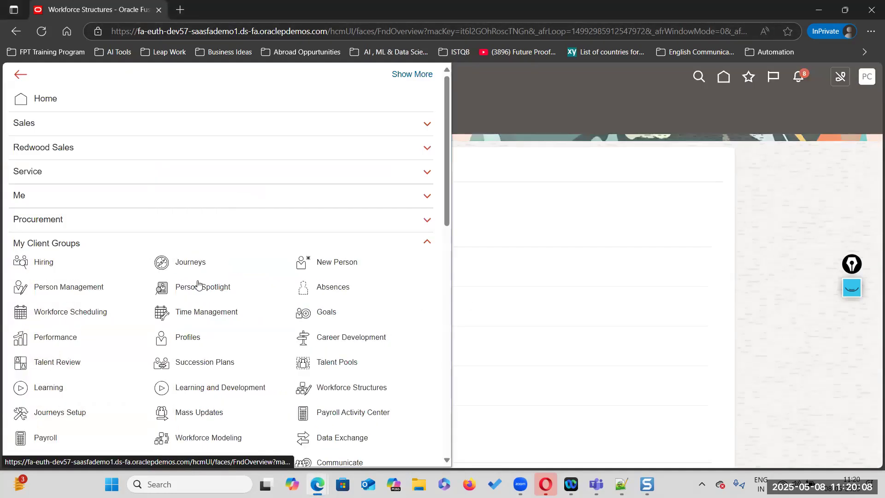
pyautogui.click(343, 266)
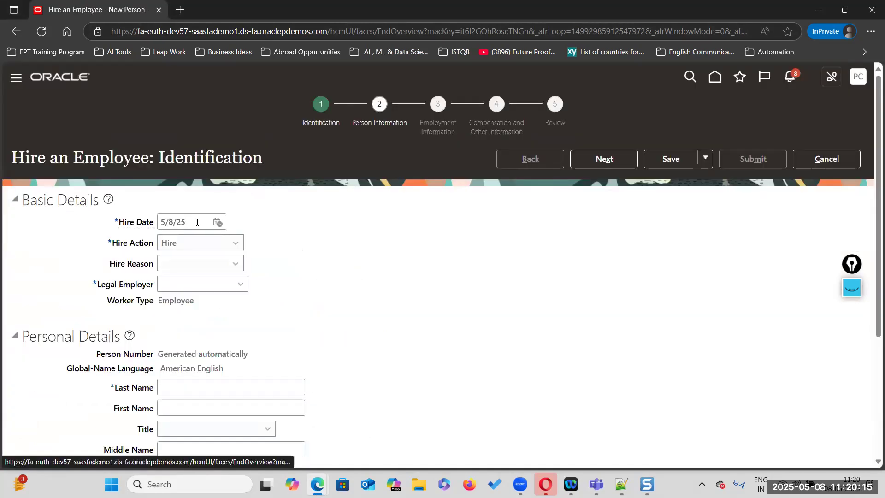
# Step: Set the hire date to 1/1/2023, the hire reason to Hire to fill vacant position and the legal employer to US1 Legal Entity
pyautogui.click(198, 222)
pyautogui.write('1/1/2023')
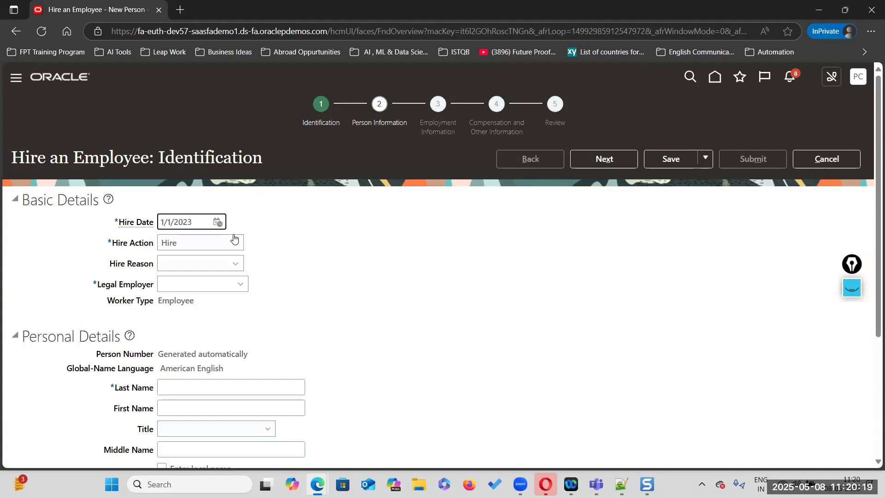
pyautogui.click(235, 263)
pyautogui.click(235, 263)
pyautogui.click(234, 261)
pyautogui.click(221, 295)
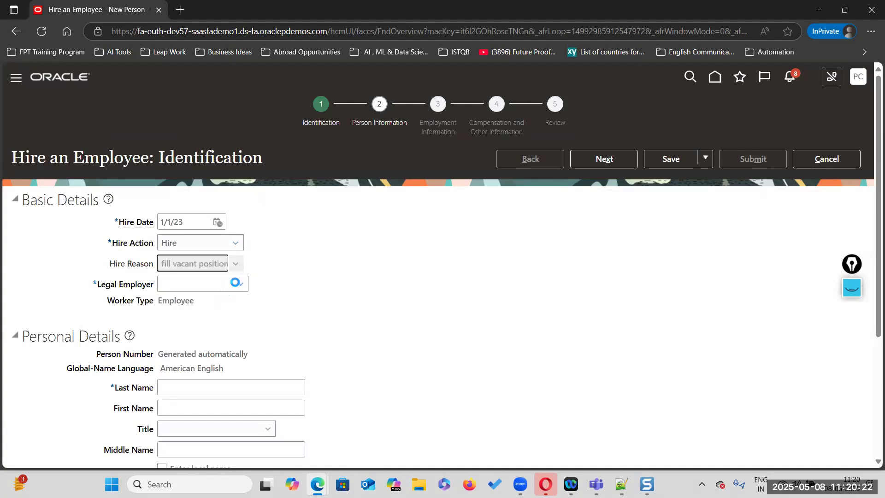
pyautogui.click(241, 285)
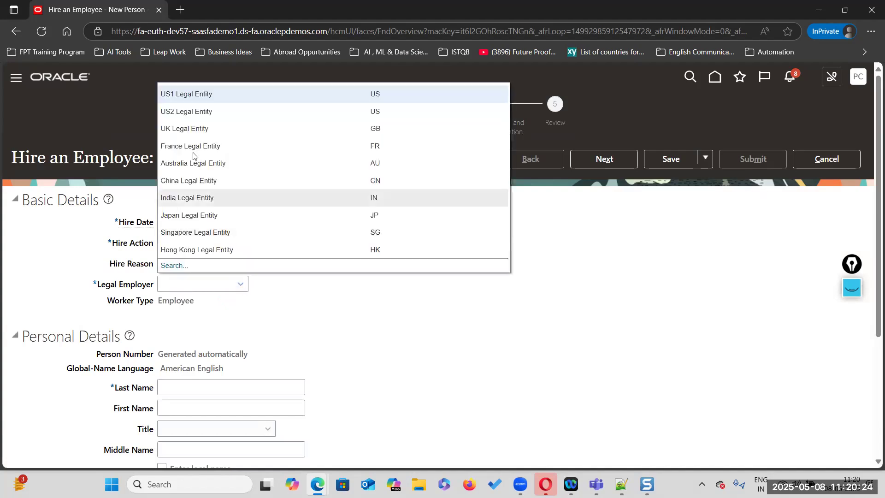
pyautogui.click(229, 98)
# Step: Enter the employee's last name and first name, and set the title to Mr
pyautogui.scroll(-3, 358, 358)
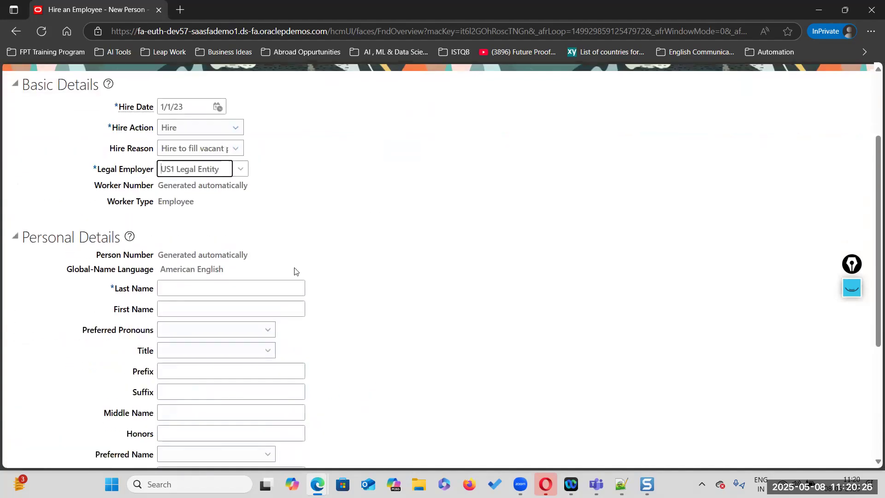
pyautogui.click(212, 288)
pyautogui.write('Warren')
pyautogui.press('Tab')
pyautogui.write('Buffet')
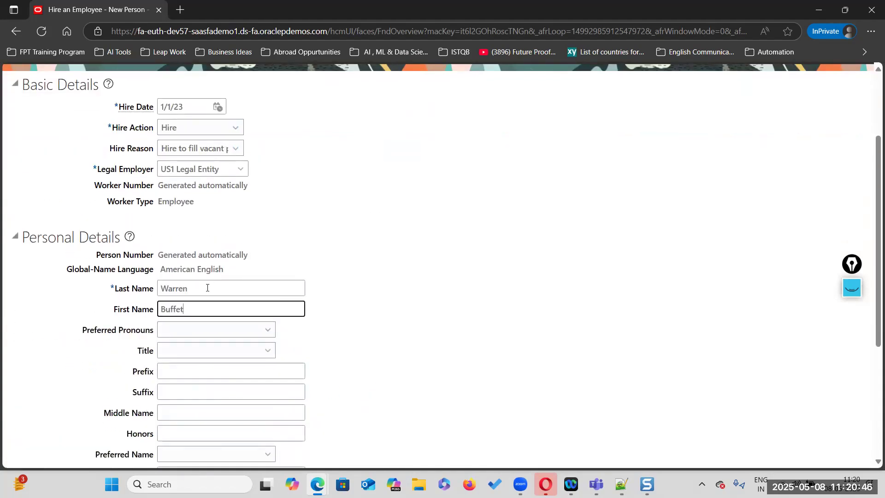
pyautogui.click(264, 350)
pyautogui.click(196, 414)
# Step: Set the employee's gender to Male and enter the date of birth
pyautogui.scroll(-4, 384, 340)
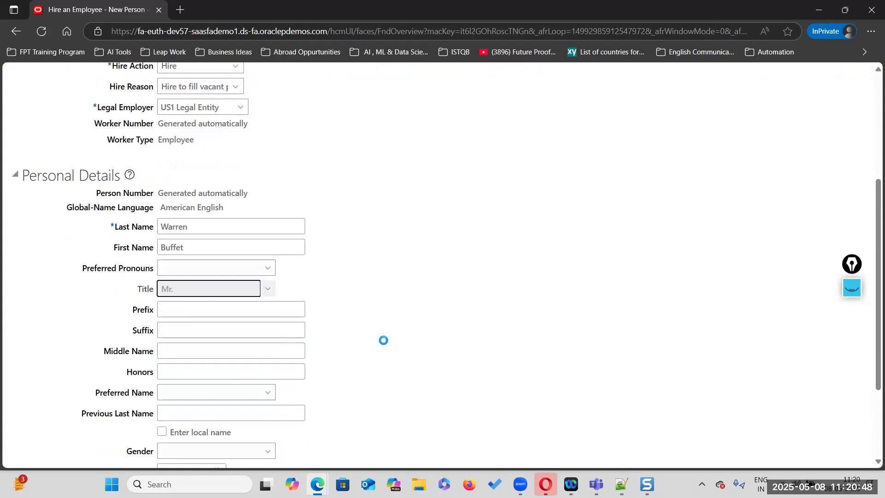
pyautogui.click(189, 335)
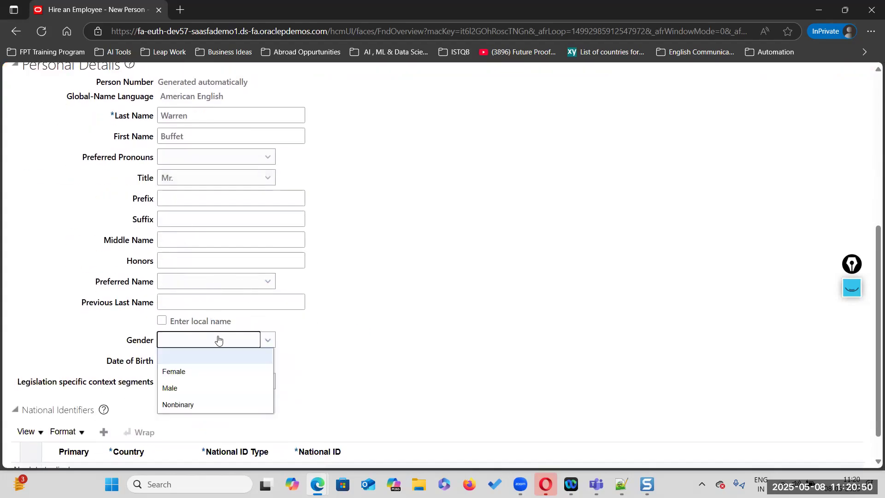
pyautogui.click(184, 391)
pyautogui.click(211, 365)
pyautogui.write('1/1/1965')
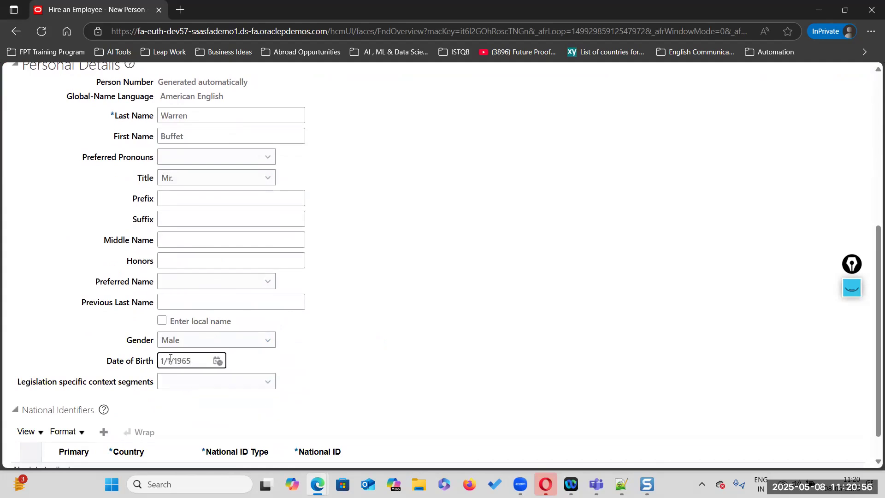
# Step: Add a national identifier row and continue from the Identification page to the next hiring stage
pyautogui.scroll(-1, 171, 358)
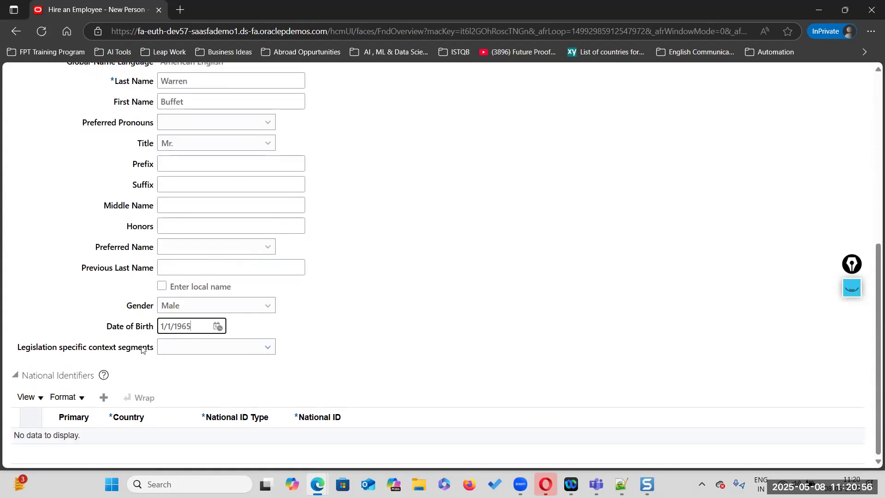
pyautogui.click(104, 397)
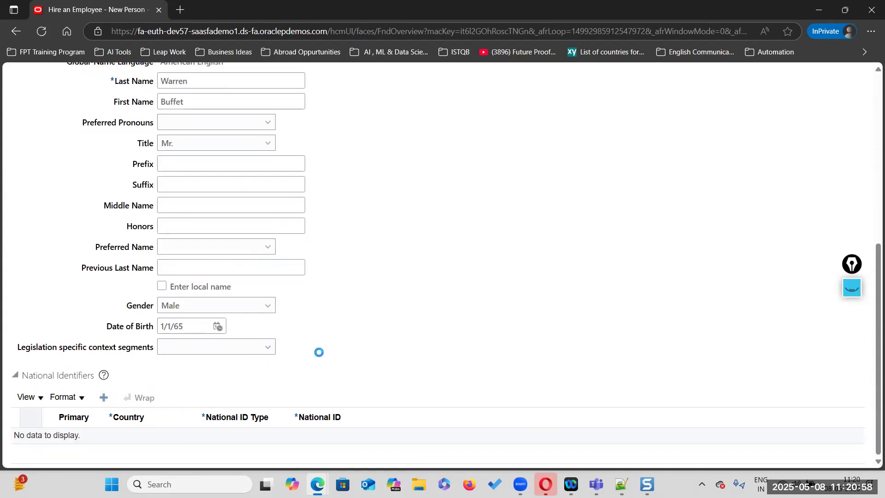
pyautogui.scroll(7, 267, 368)
pyautogui.click(591, 154)
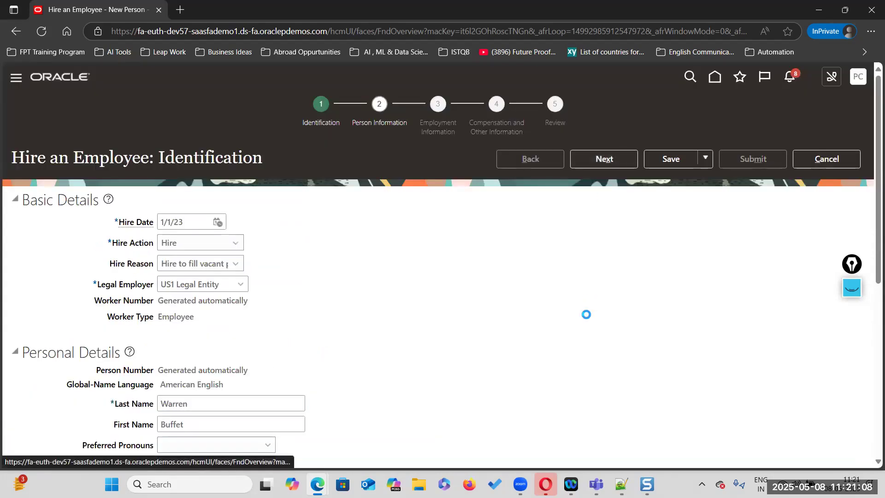
# Step: Set the assignment's business unit to US1 Business Unit and its person type to Associate
pyautogui.scroll(-15, 626, 313)
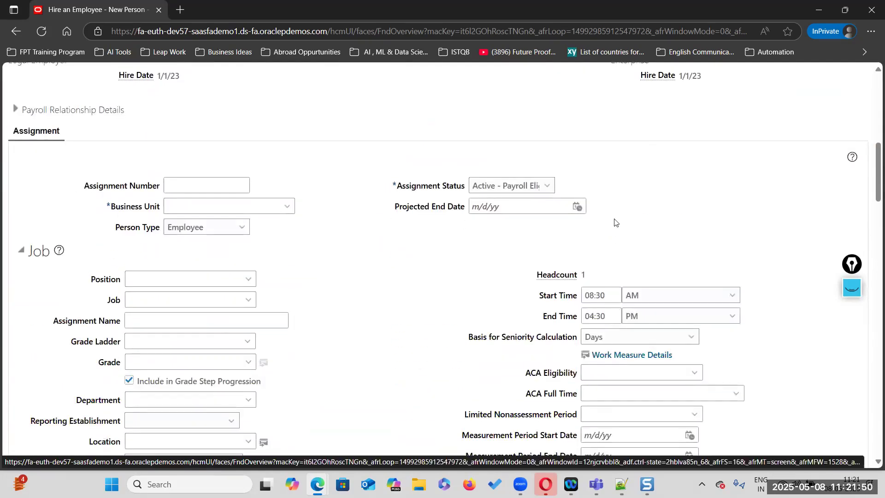
pyautogui.click(288, 206)
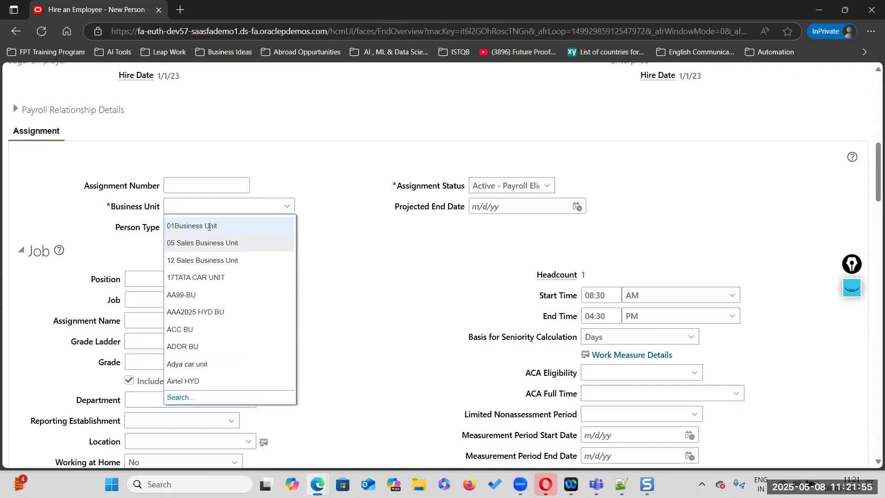
pyautogui.click(172, 398)
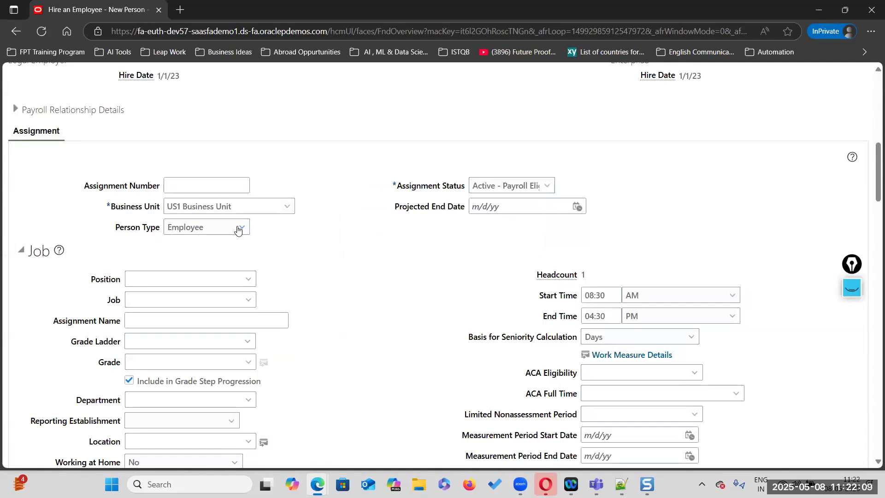
pyautogui.click(238, 228)
pyautogui.click(189, 259)
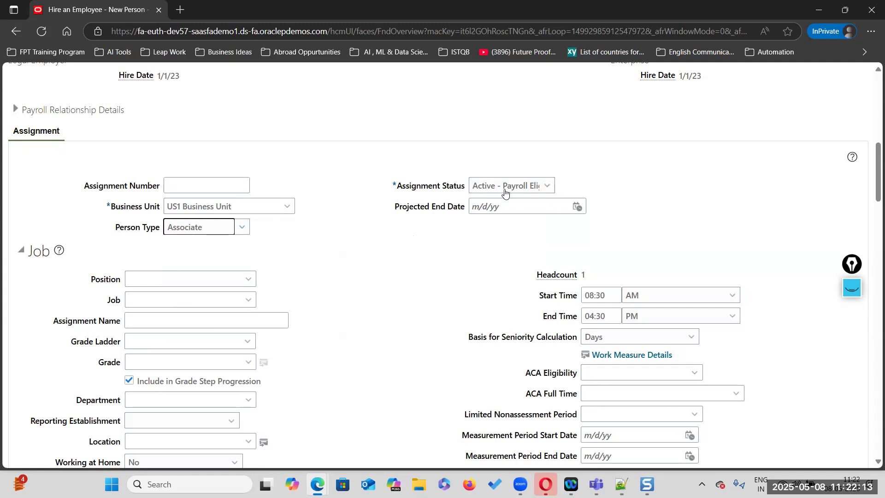
# Step: Set the assignment status to FedEx Active - Payroll Eligible
pyautogui.click(548, 186)
pyautogui.click(547, 187)
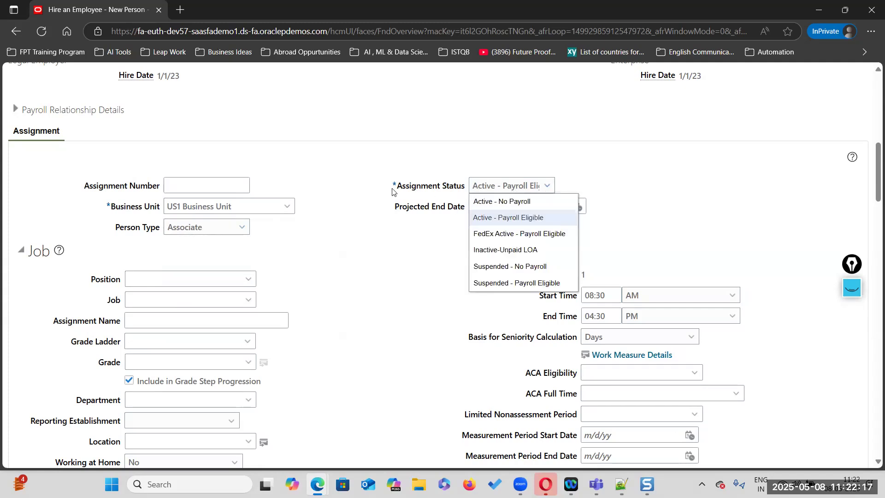
pyautogui.click(537, 234)
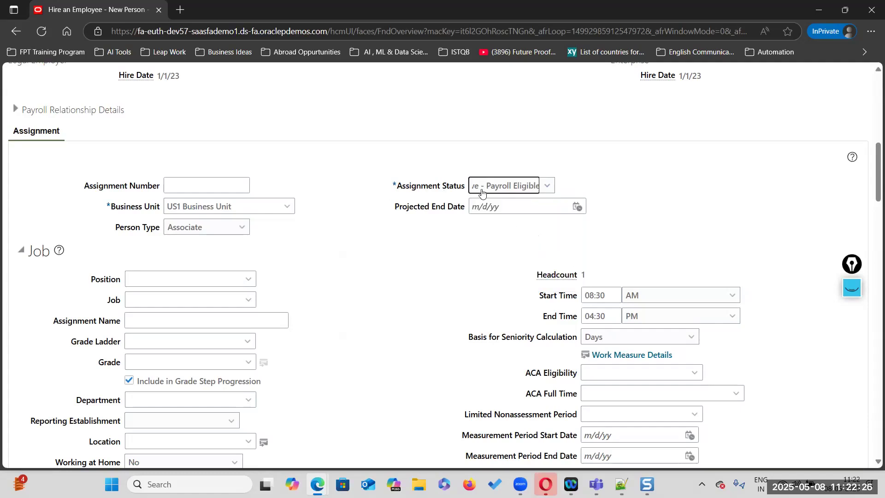
# Step: Search the jobs for Manager and assign the Manager job to the employee
pyautogui.scroll(-3, 284, 358)
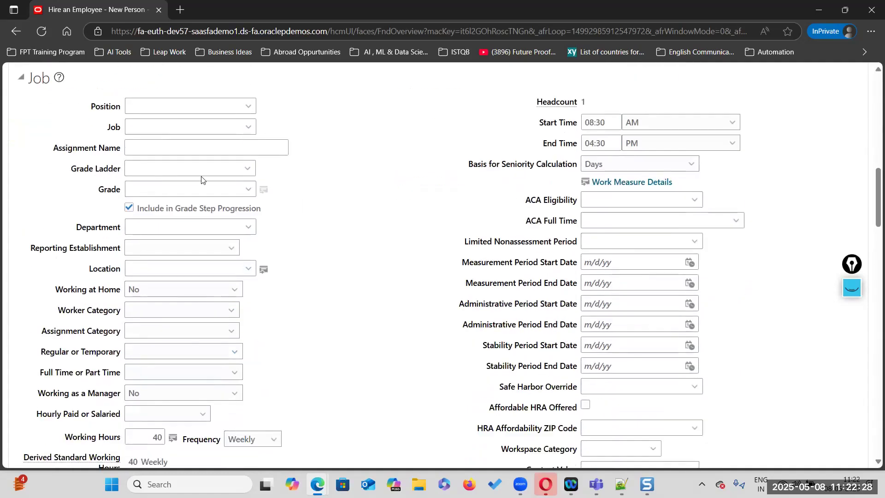
pyautogui.click(248, 127)
pyautogui.click(277, 160)
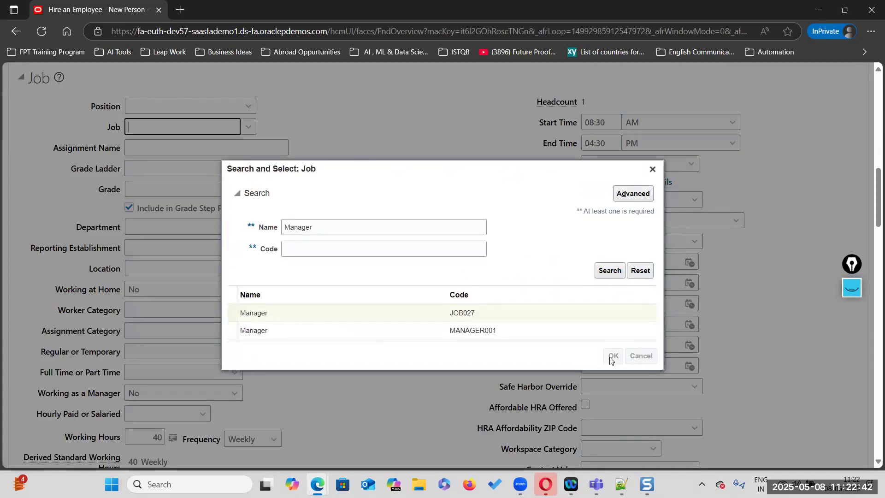
pyautogui.click(613, 356)
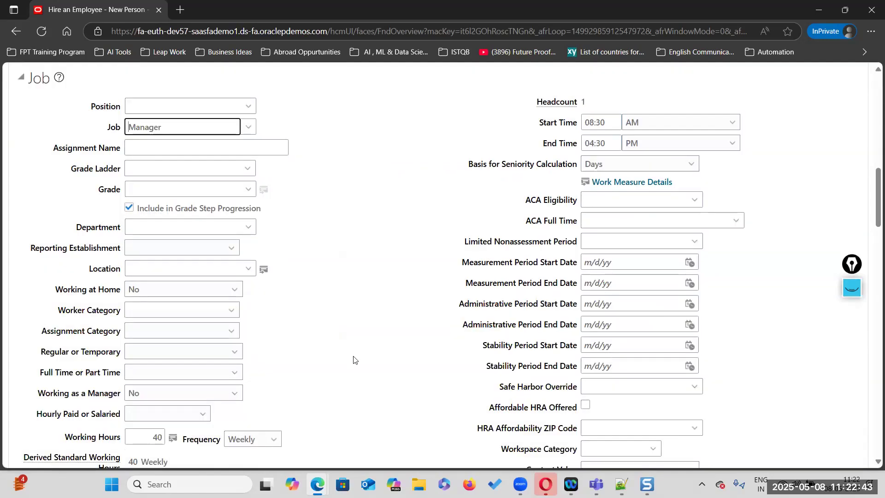
# Step: Search the locations for Red% and set the assignment's location to Redwood City
pyautogui.click(264, 270)
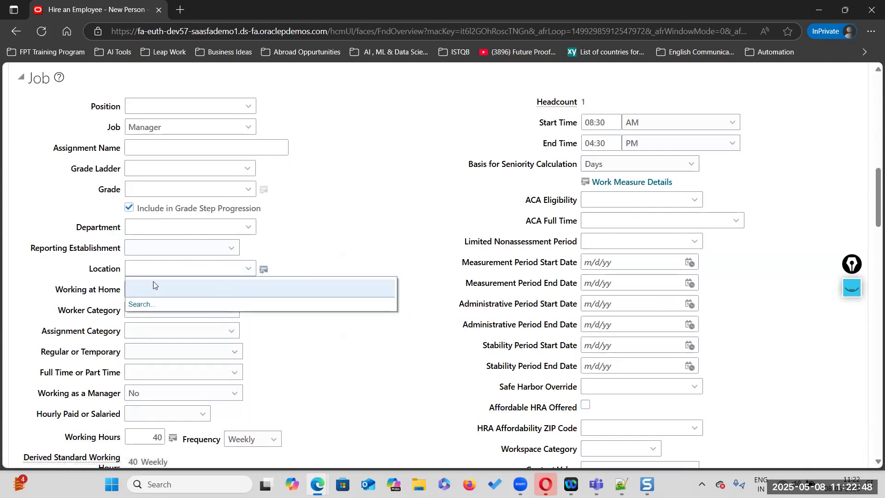
pyautogui.click(141, 305)
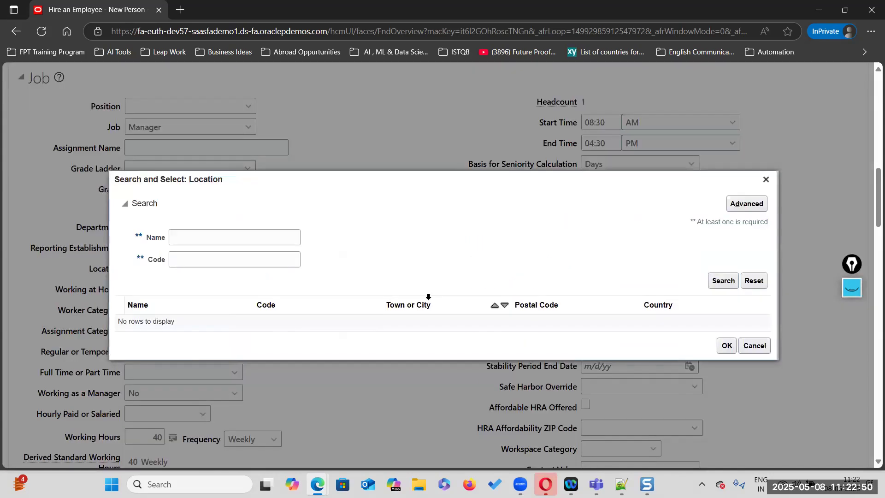
pyautogui.write('Red%')
pyautogui.click(719, 280)
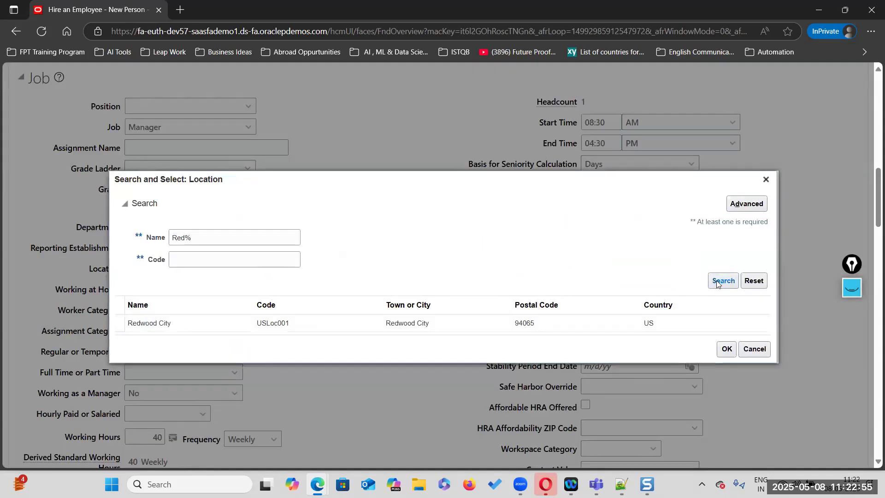
pyautogui.click(385, 323)
pyautogui.click(727, 347)
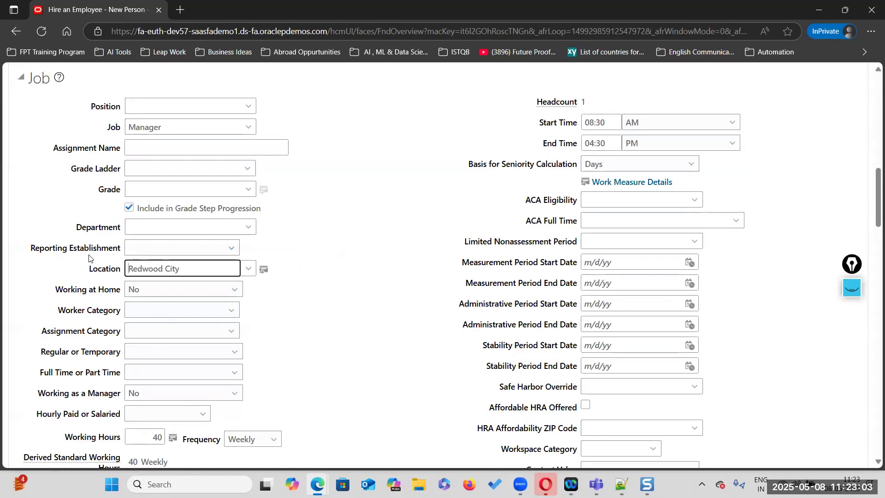
# Step: Set the tax reporting unit in the assignment's payroll details to US1 Legal Entity
pyautogui.scroll(-2, 183, 239)
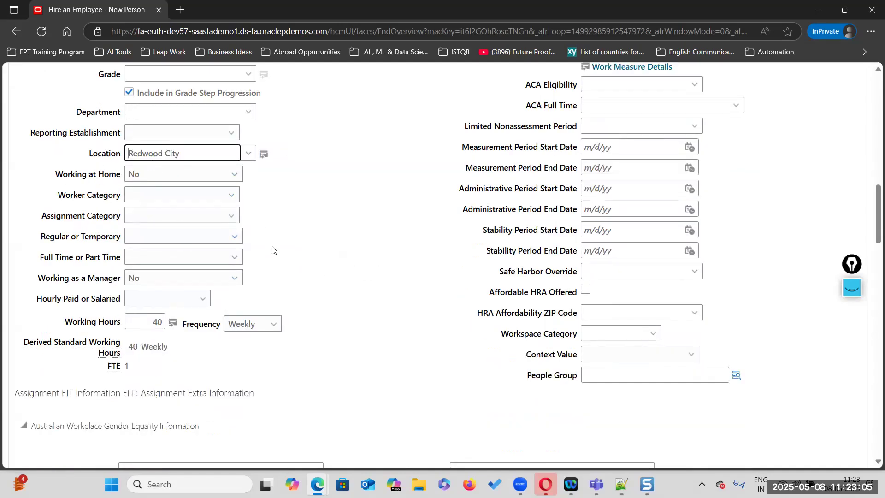
pyautogui.scroll(-15, 211, 327)
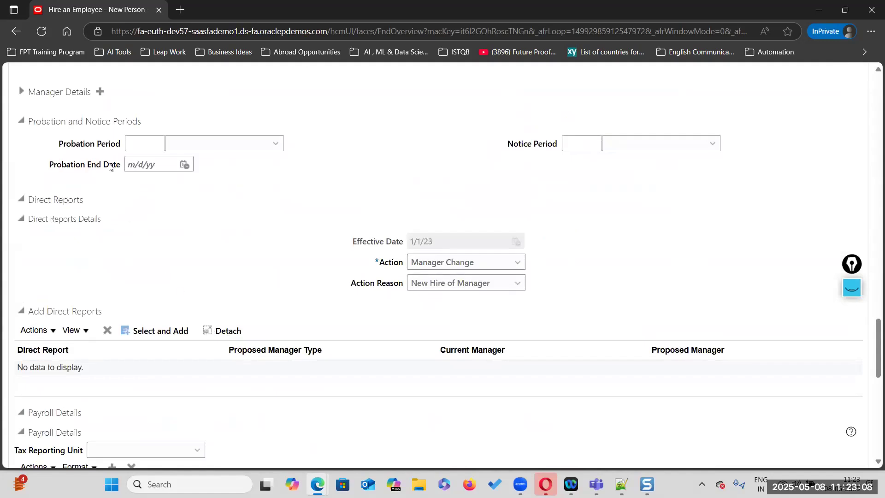
pyautogui.scroll(-2, 98, 305)
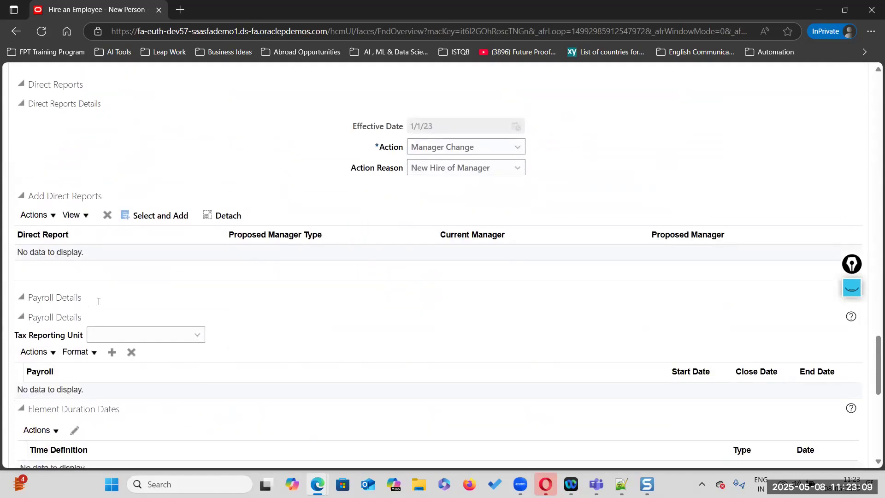
pyautogui.click(196, 335)
pyautogui.click(139, 416)
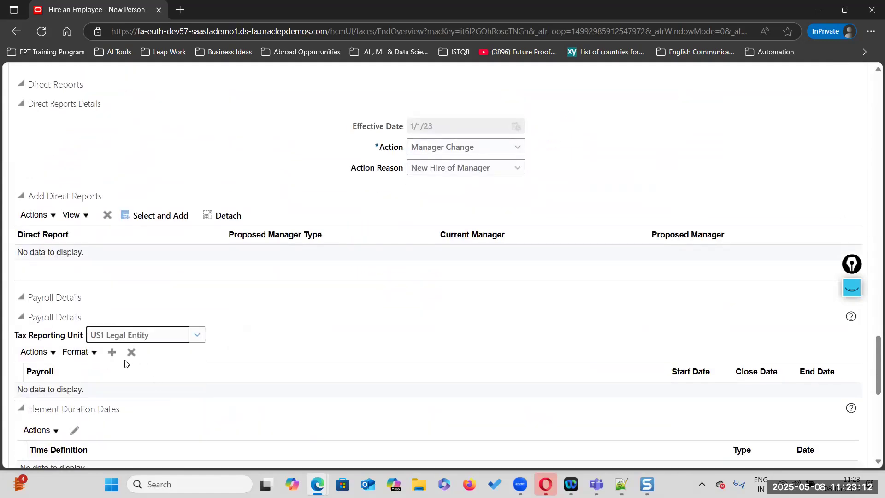
# Step: Add a payroll row to the payroll details and assign the Monthly payroll
pyautogui.click(111, 353)
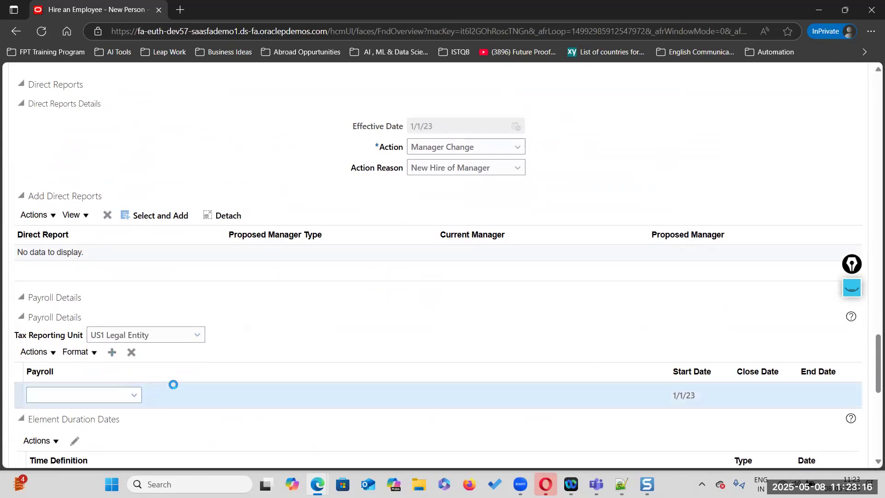
pyautogui.click(134, 395)
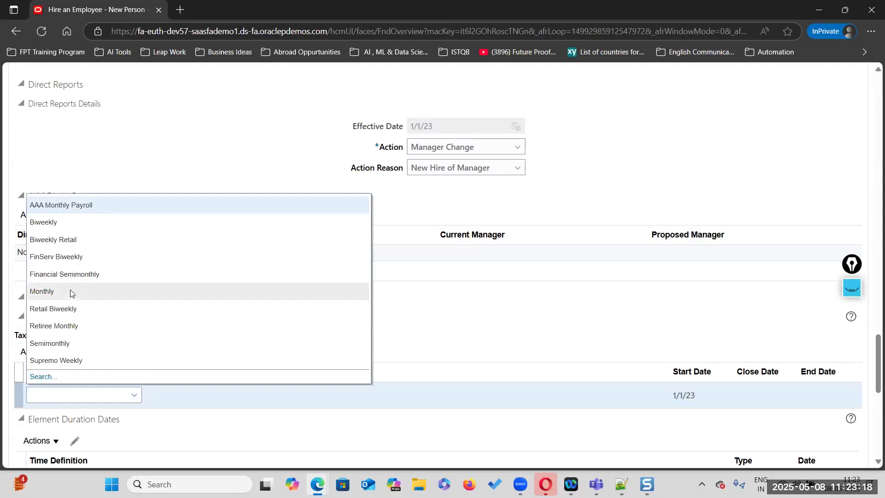
pyautogui.click(83, 292)
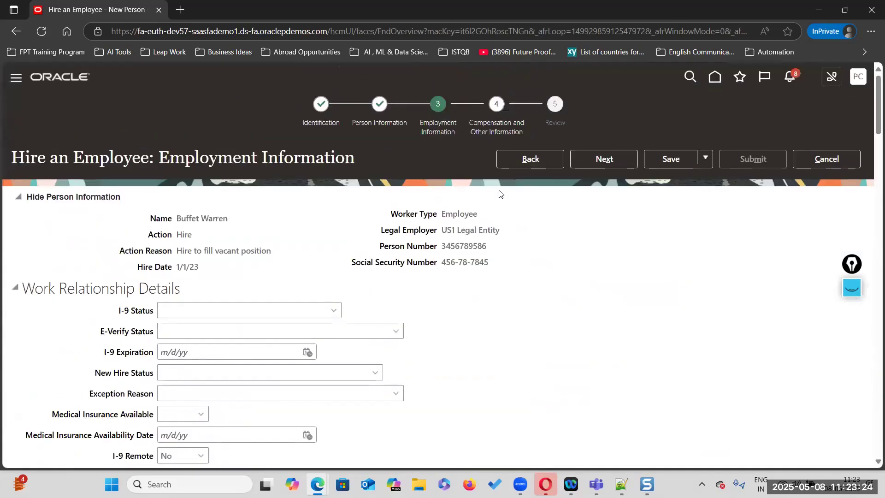
# Step: Continue to the compensation stage and set the salary basis to US1 Annual Salary with a salary amount of 60,000
pyautogui.click(618, 162)
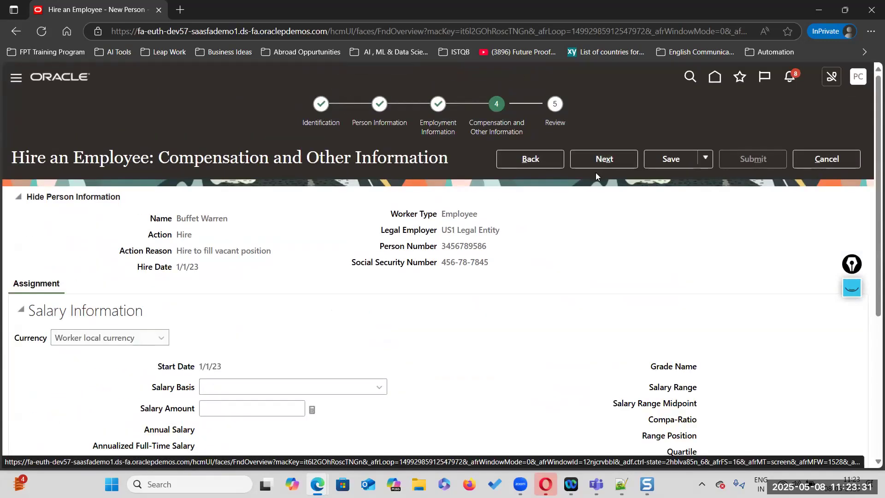
pyautogui.click(602, 165)
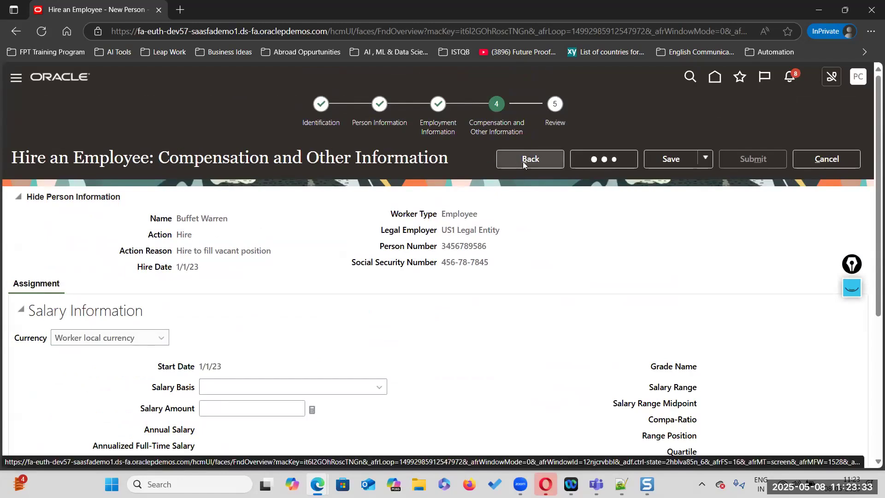
pyautogui.click(552, 165)
pyautogui.click(379, 387)
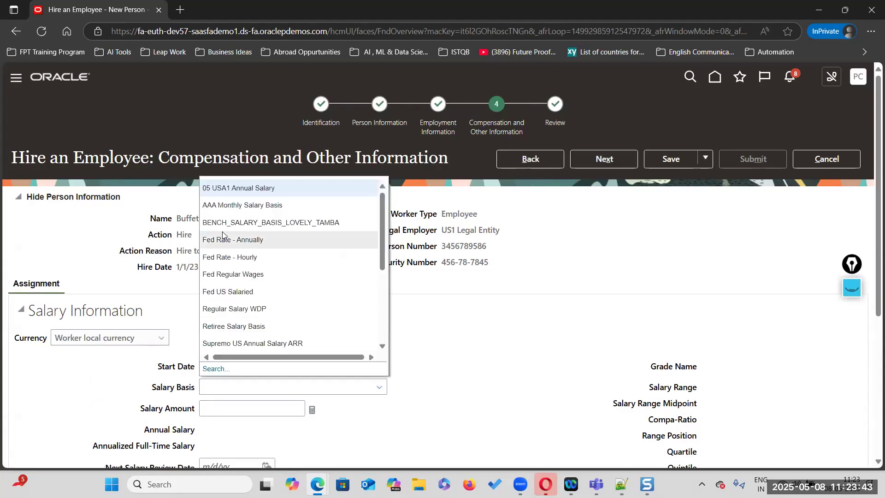
pyautogui.scroll(-3, 253, 291)
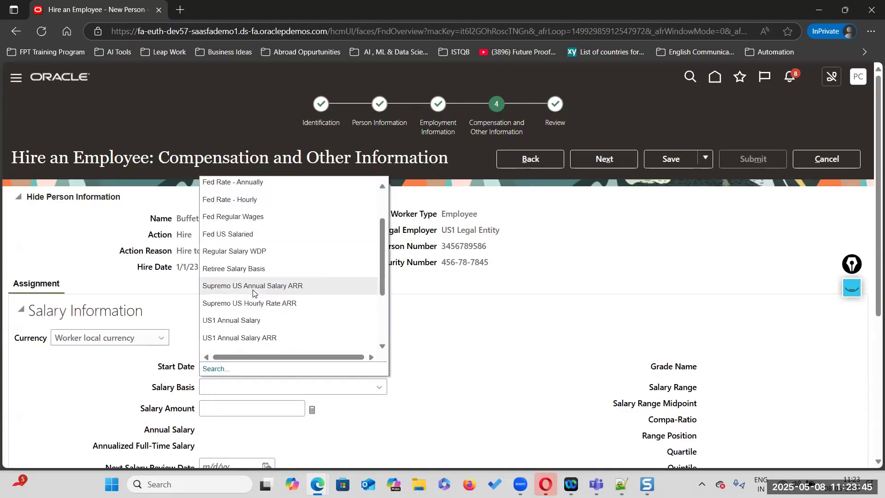
pyautogui.click(251, 321)
pyautogui.click(290, 405)
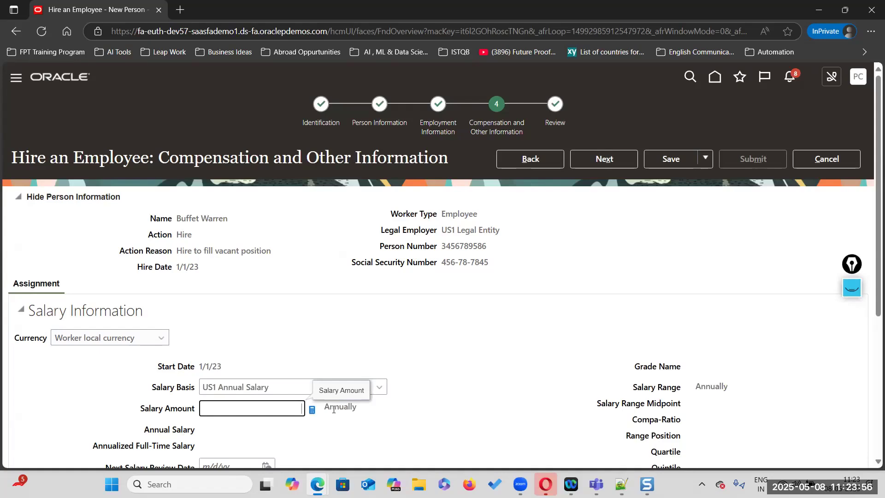
pyautogui.write('60,000')
pyautogui.click(518, 383)
# Step: Advance the hire from compensation to the review stage and submit it
pyautogui.scroll(-5, 518, 383)
pyautogui.scroll(5, 517, 383)
pyautogui.click(617, 163)
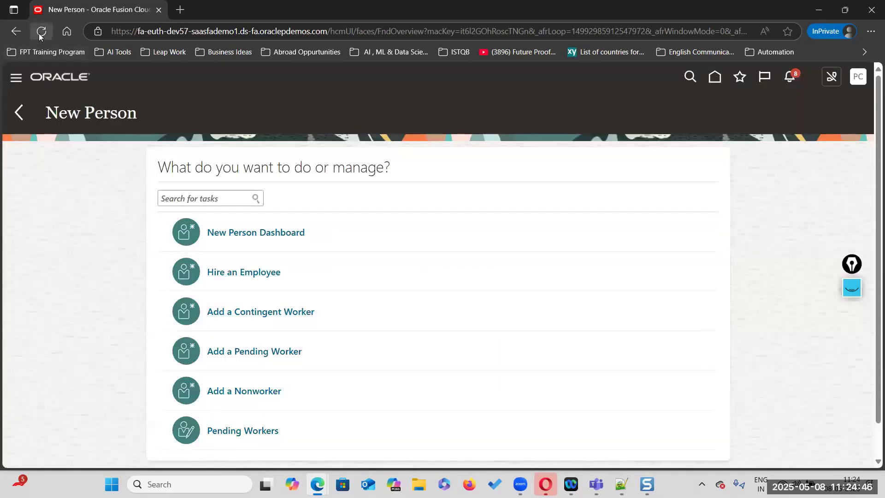
pyautogui.click(391, 280)
# Step: Reload the page, open Person Management and search for the new employee by full name
pyautogui.click(42, 33)
pyautogui.click(15, 81)
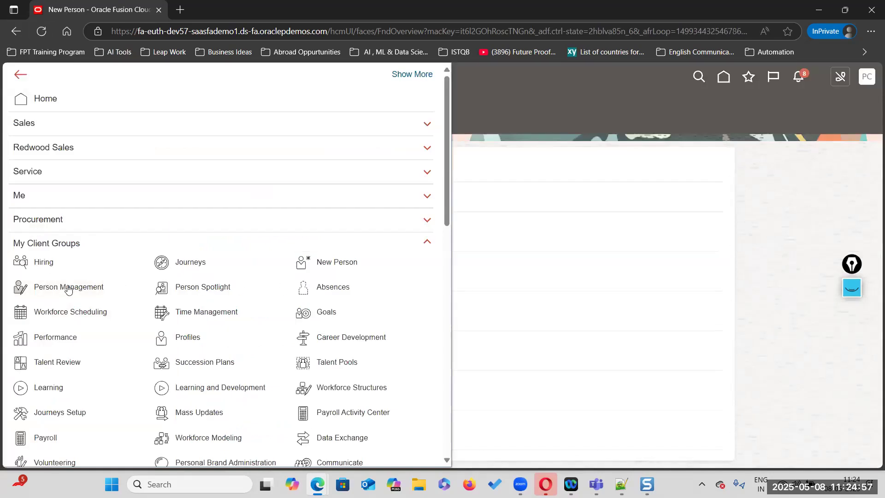
pyautogui.click(68, 289)
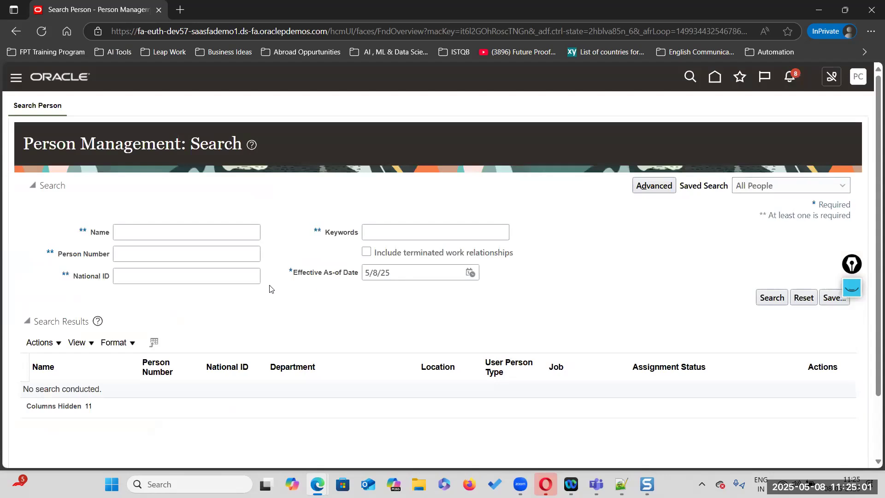
pyautogui.click(148, 229)
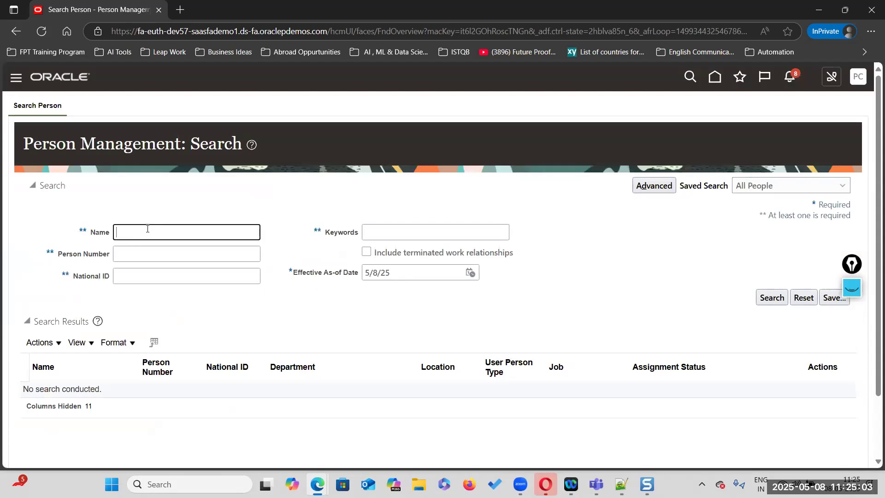
pyautogui.write('Warren Buffet')
pyautogui.press('Return')
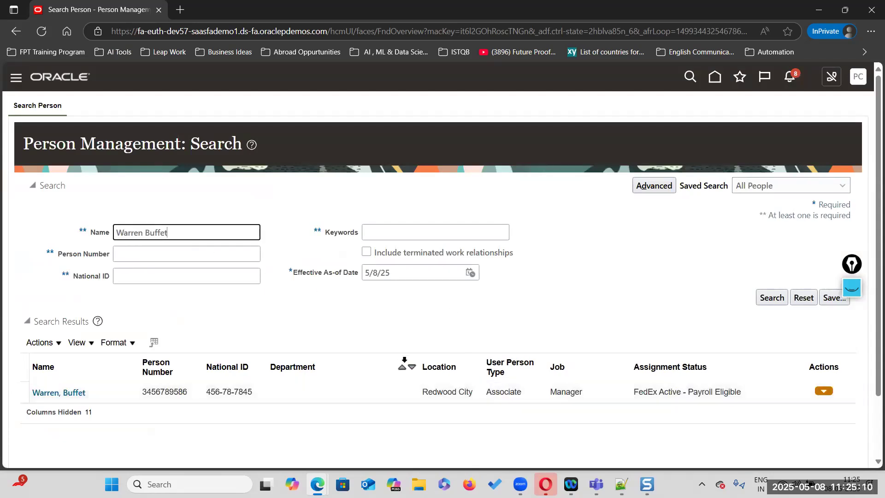
# Step: Resize the Department, User Person Type and Job columns so the search results are laid out more compactly
pyautogui.moveTo(415, 361); pyautogui.dragTo(332, 363)
pyautogui.moveTo(546, 363); pyautogui.dragTo(511, 359)
pyautogui.moveTo(628, 365); pyautogui.dragTo(591, 365)
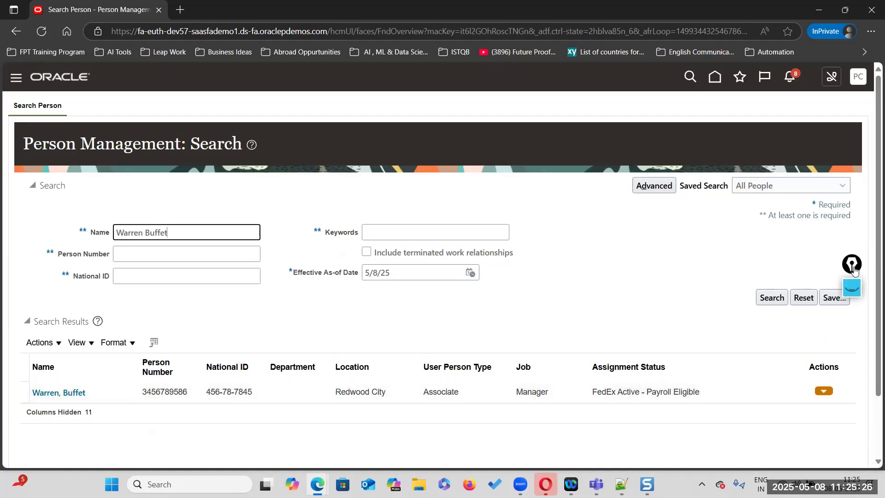
# Step: Move the floating annotation toolbar higher and expand its drawing tools
pyautogui.click(856, 250)
pyautogui.moveTo(856, 251); pyautogui.dragTo(861, 236)
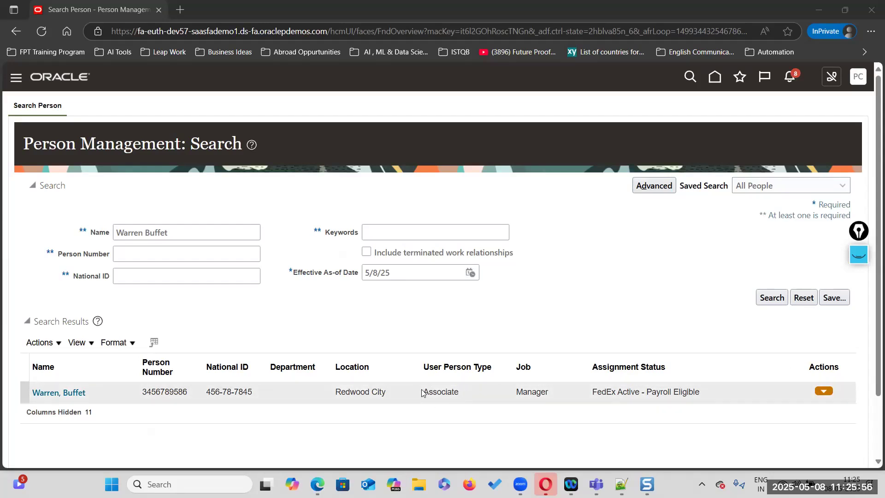
pyautogui.click(860, 229)
pyautogui.moveTo(862, 217)
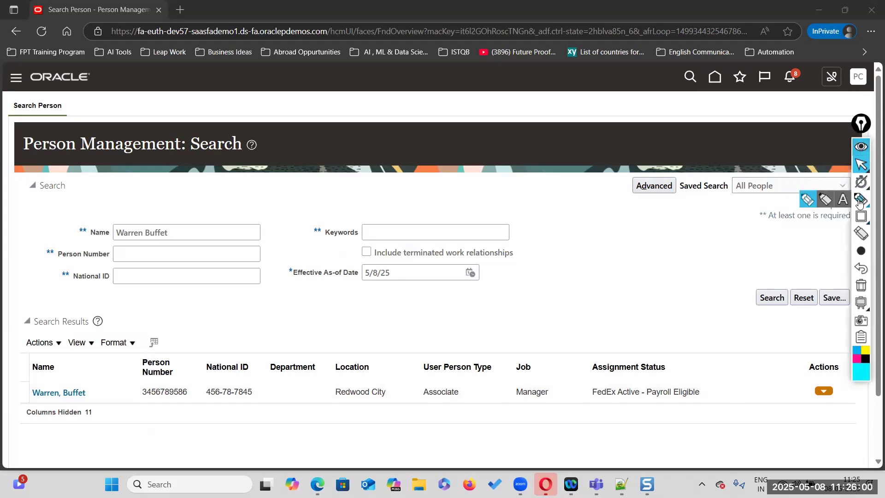
pyautogui.click(826, 216)
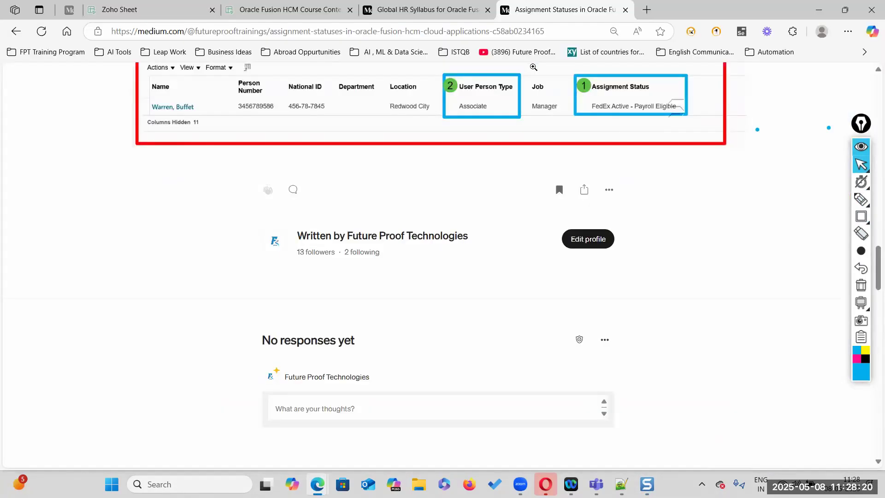
# Step: Review the Medium article on assignment statuses, and locate the Manage Person Name Styles topic in the Oracle Fusion HCM Course Content sheet
pyautogui.scroll(6, 541, 183)
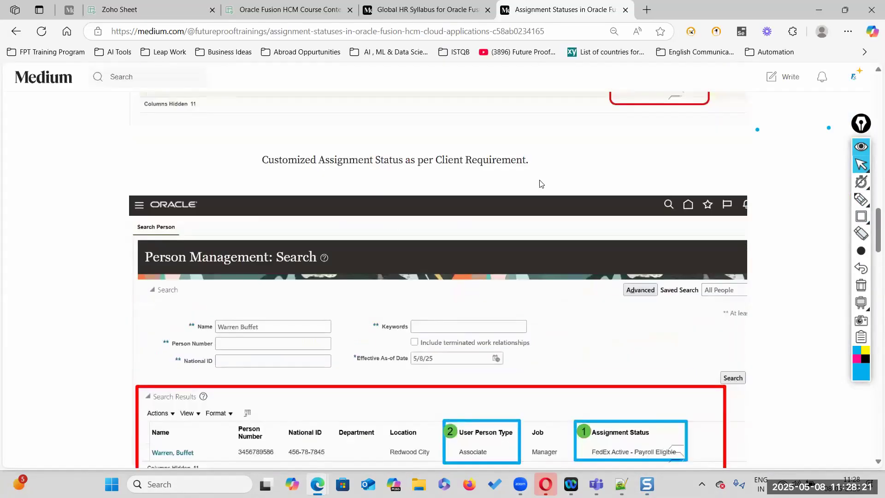
pyautogui.scroll(4, 540, 183)
pyautogui.click(284, 10)
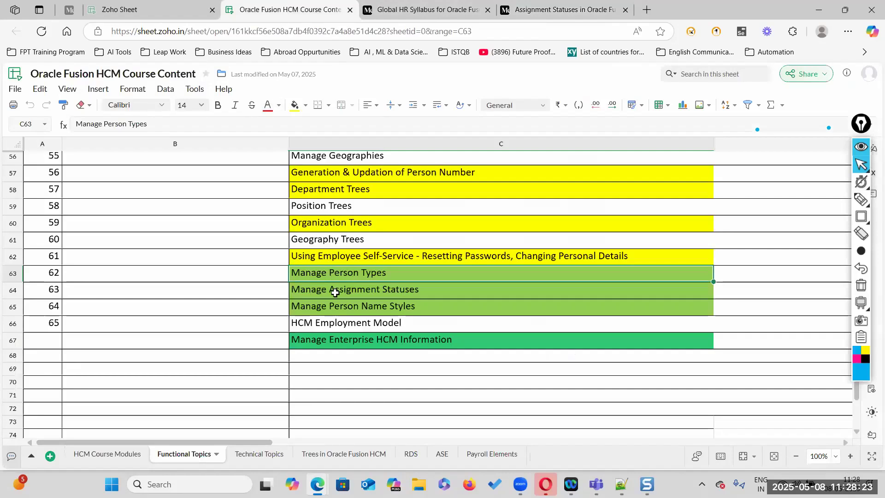
pyautogui.click(467, 307)
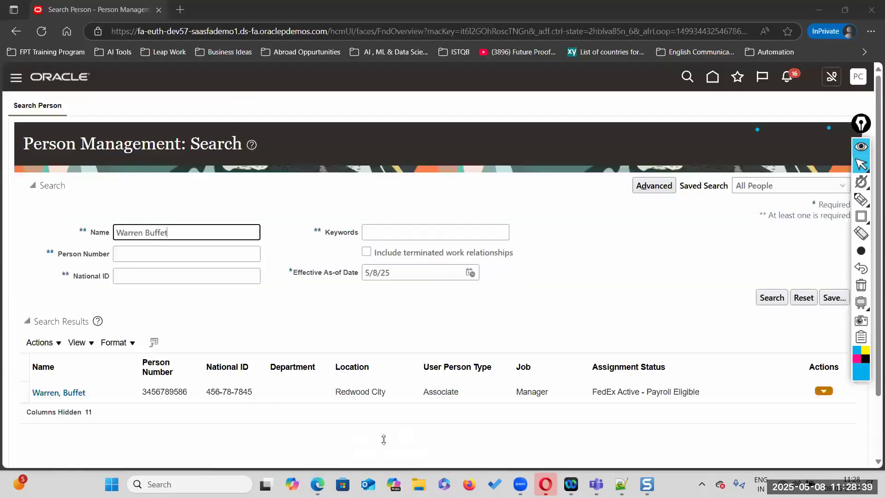
# Step: Return to Oracle's Setup and Maintenance, search the tasks for Manage Person Name and open Manage Person Name Styles
pyautogui.click(383, 439)
pyautogui.click(859, 78)
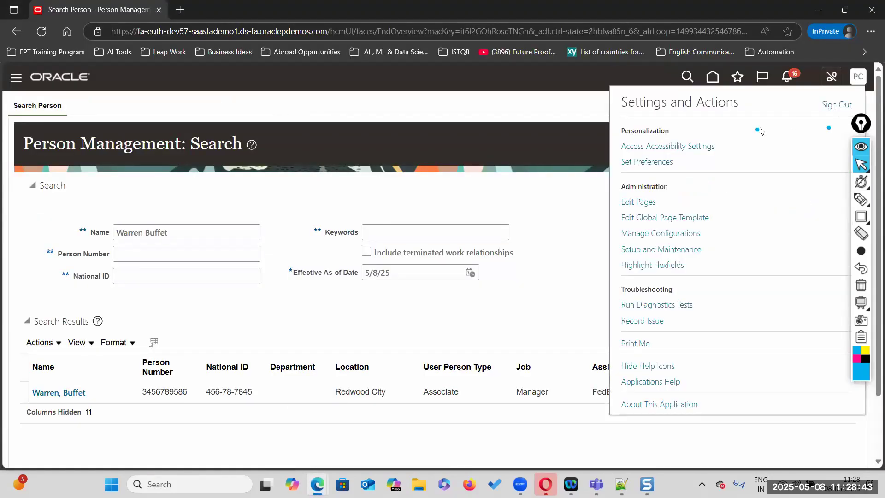
pyautogui.click(650, 249)
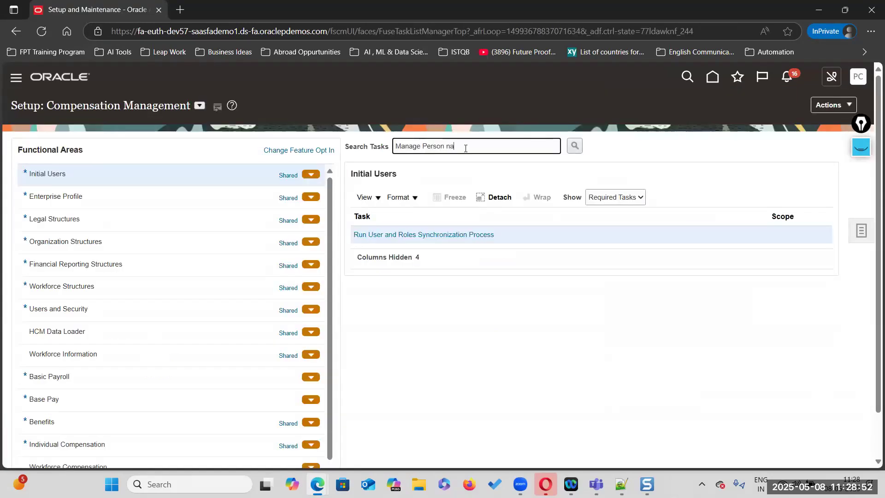
pyautogui.write('ame')
pyautogui.press('Return')
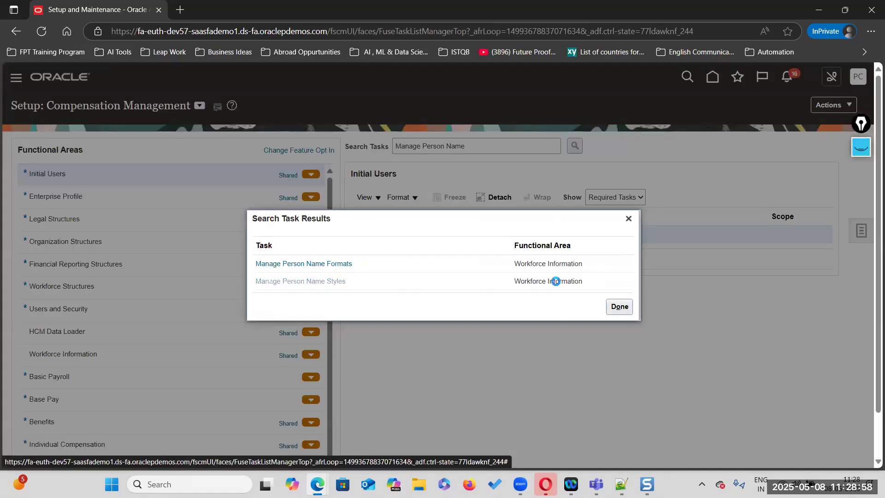
pyautogui.click(556, 281)
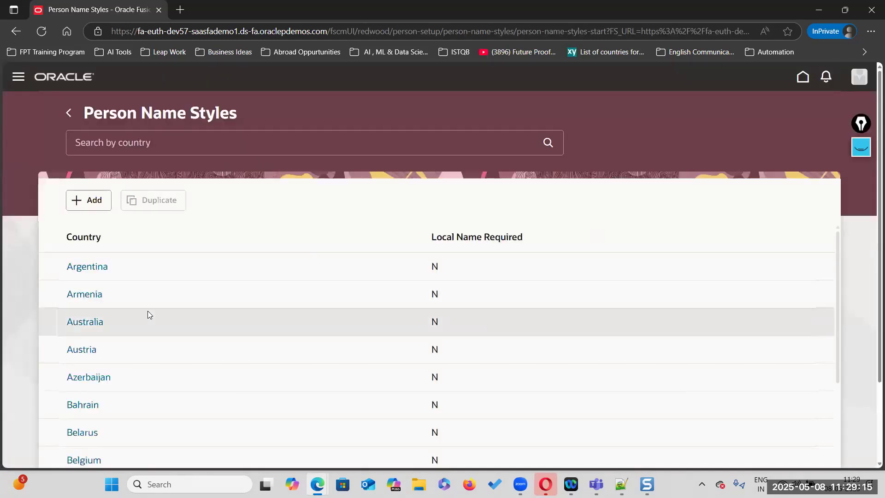
# Step: Search the person name styles for United States and China to check whether each requires a local name
pyautogui.click(191, 143)
pyautogui.write('United states')
pyautogui.press('Return')
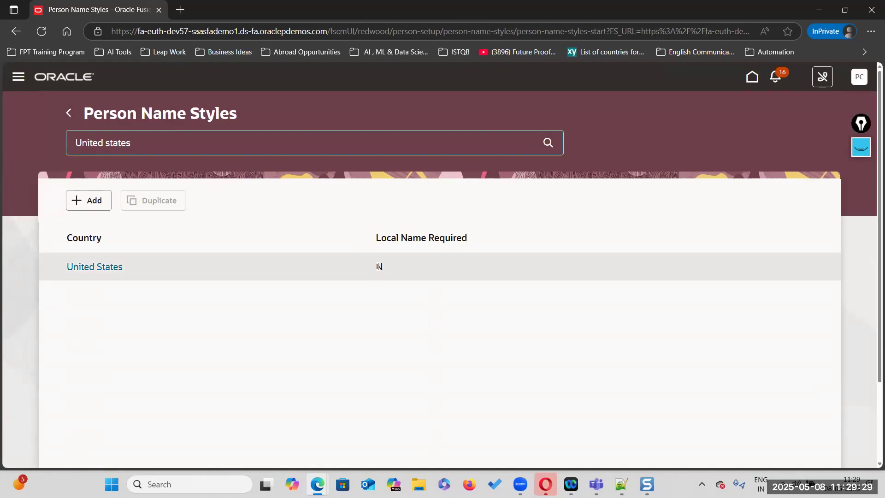
pyautogui.moveTo(156, 144); pyautogui.dragTo(2, 143)
pyautogui.press('BackSpace')
pyautogui.write('China')
pyautogui.press('Return')
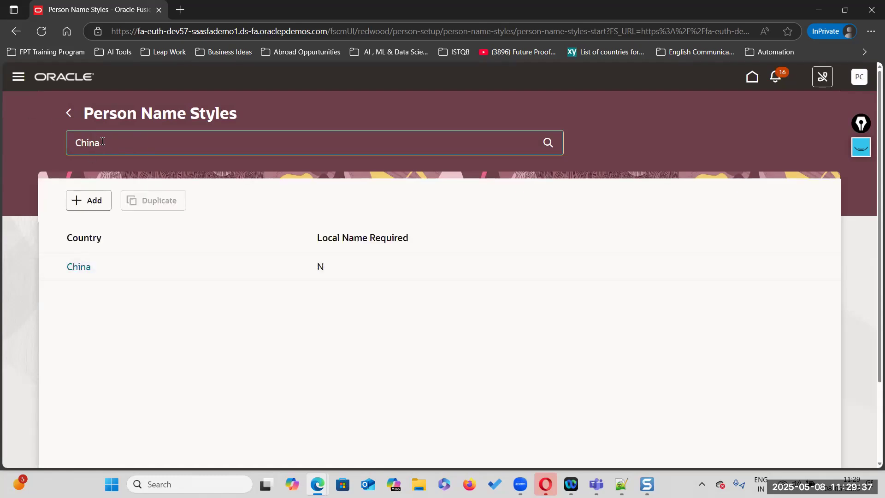
# Step: Look up the person name styles for Saudi Arabia and Japan to compare their local name requirement
pyautogui.hotkey('ctrl', 'a')
pyautogui.write('Sauid')
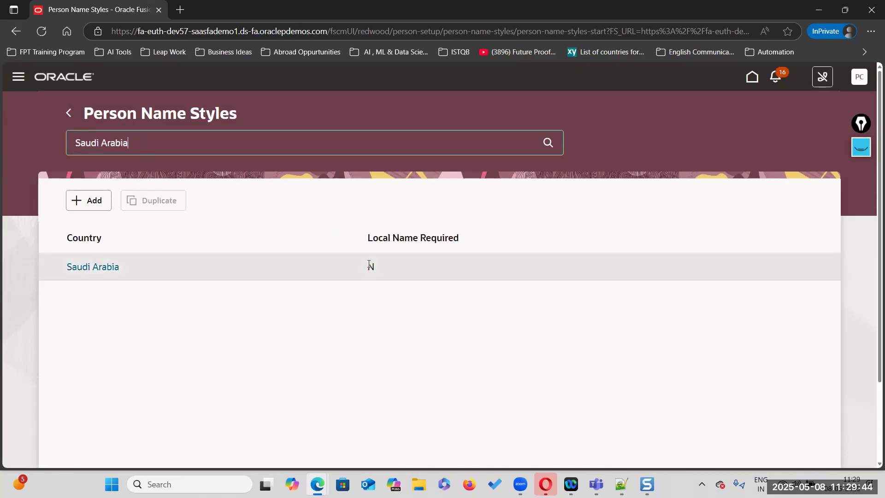
pyautogui.tripleClick(166, 146)
pyautogui.press('BackSpace')
pyautogui.write('Japan')
# Step: Search for United States again and open its name style to examine the name components
pyautogui.moveTo(136, 147); pyautogui.dragTo(27, 146)
pyautogui.press('BackSpace')
pyautogui.write('Unite')
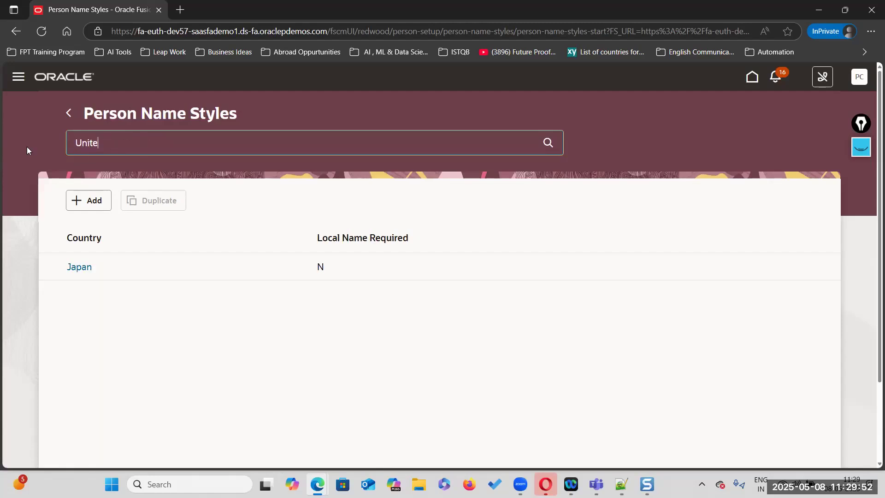
pyautogui.write('d States')
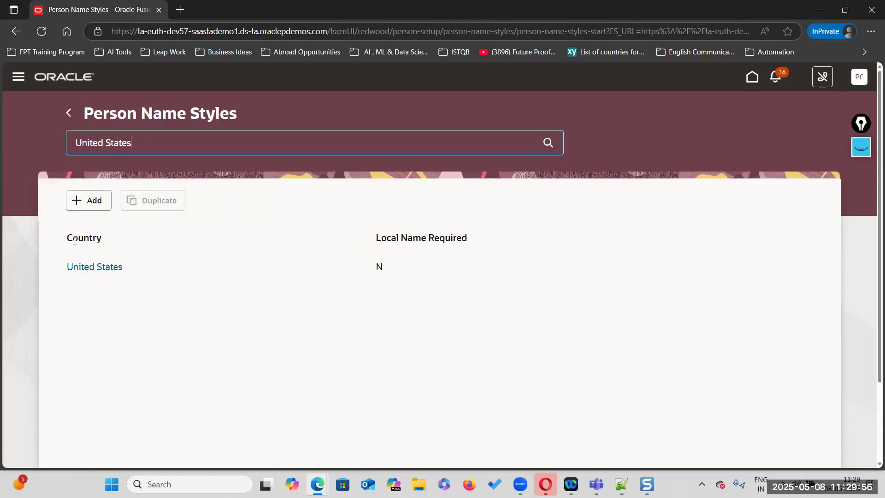
pyautogui.click(105, 269)
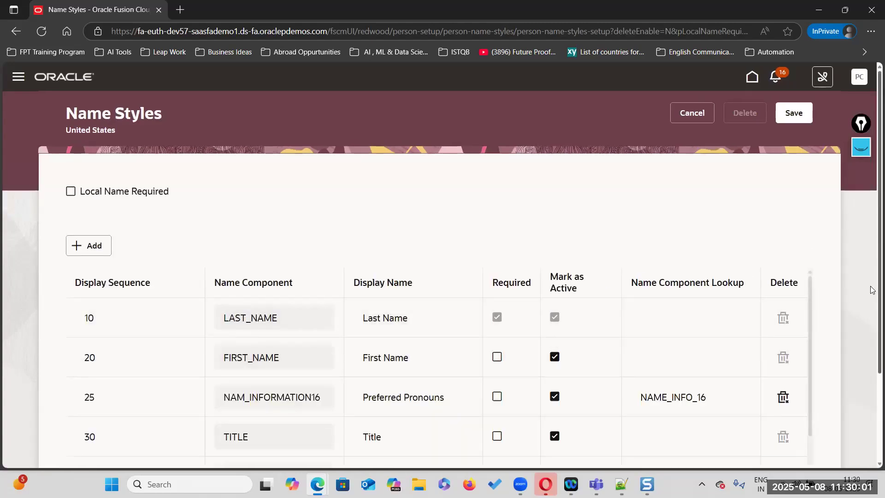
pyautogui.scroll(-3, 872, 290)
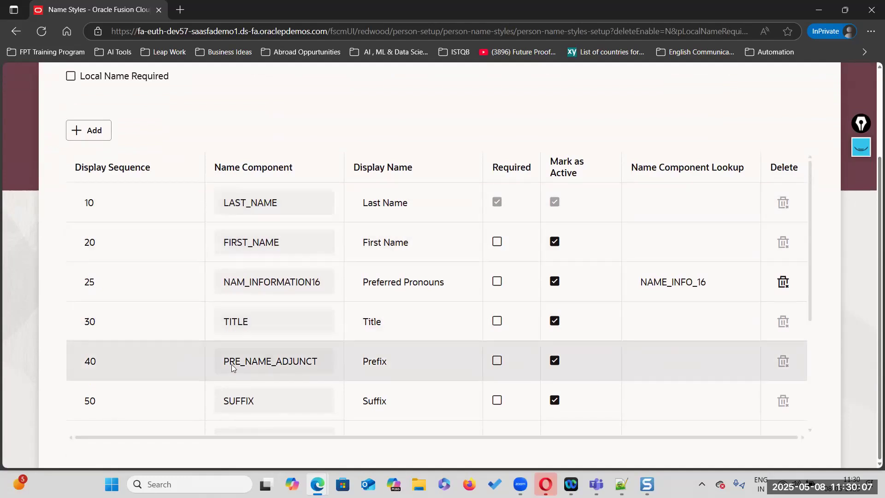
# Step: Review the name components listed in the United States name style
pyautogui.scroll(-1, 231, 364)
pyautogui.scroll(-3, 243, 384)
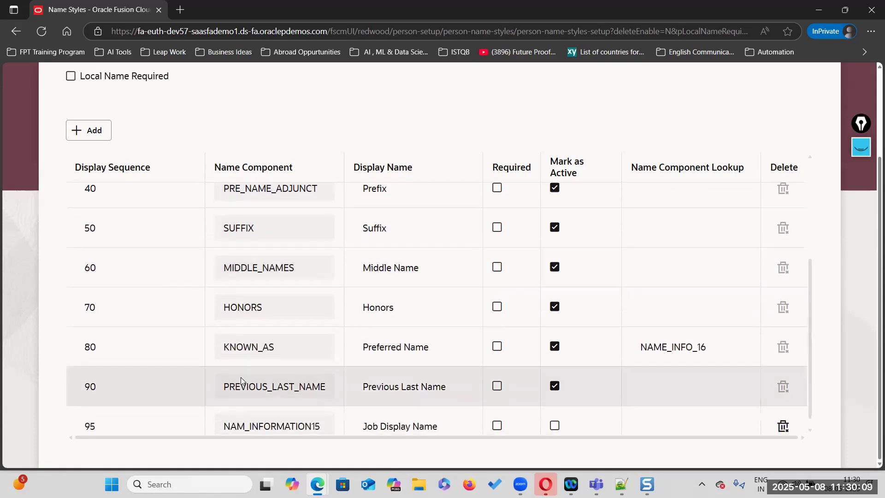
pyautogui.scroll(-1, 269, 335)
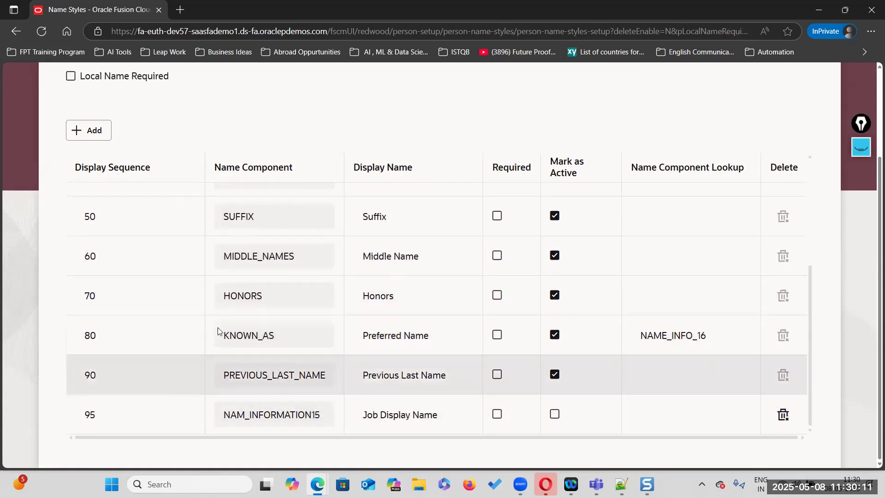
pyautogui.scroll(5, 233, 343)
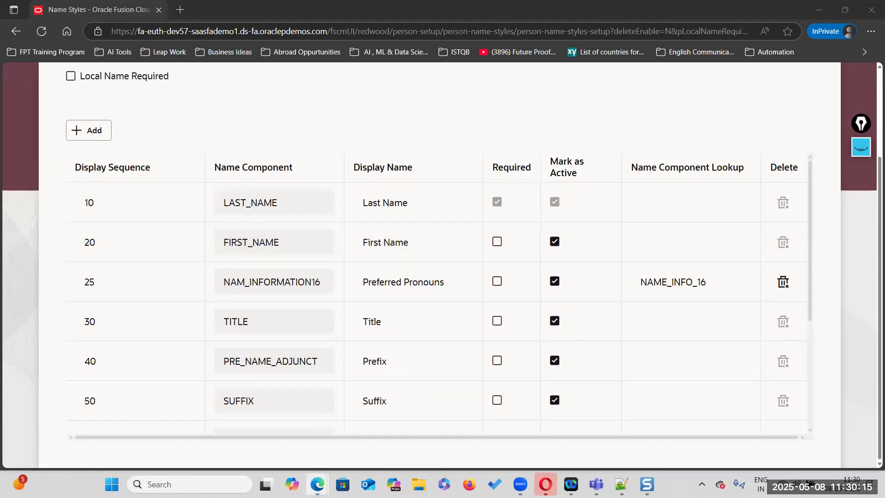
# Step: Switch to the Edge window with the course content, load the Oracle Fusion application in a new tab and reload its welcome page
pyautogui.moveTo(318, 484)
pyautogui.click(290, 442)
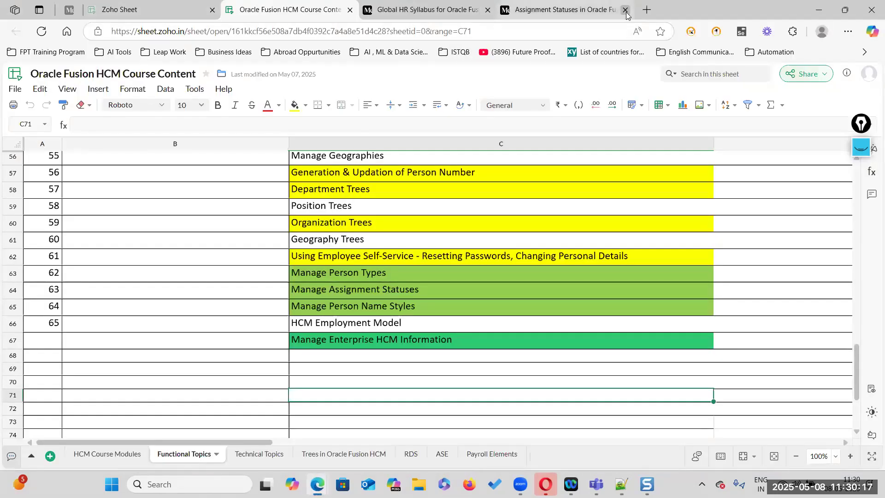
pyautogui.click(647, 9)
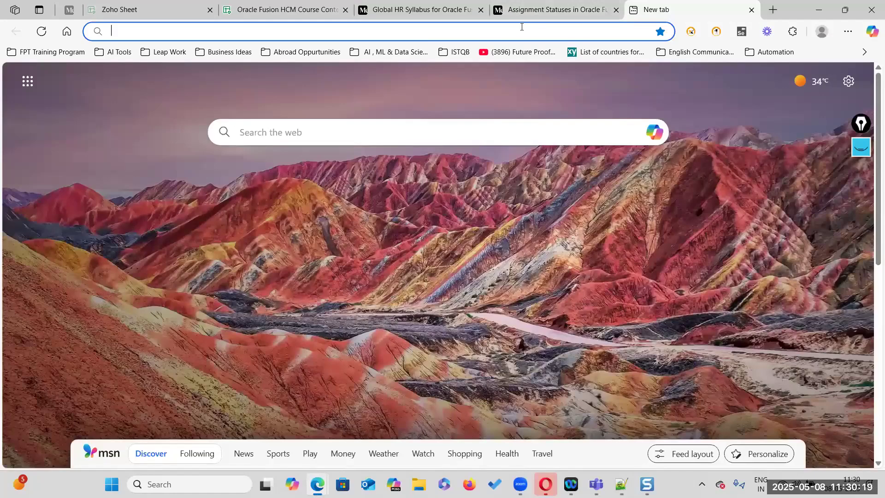
pyautogui.write('eut')
pyautogui.press('Return')
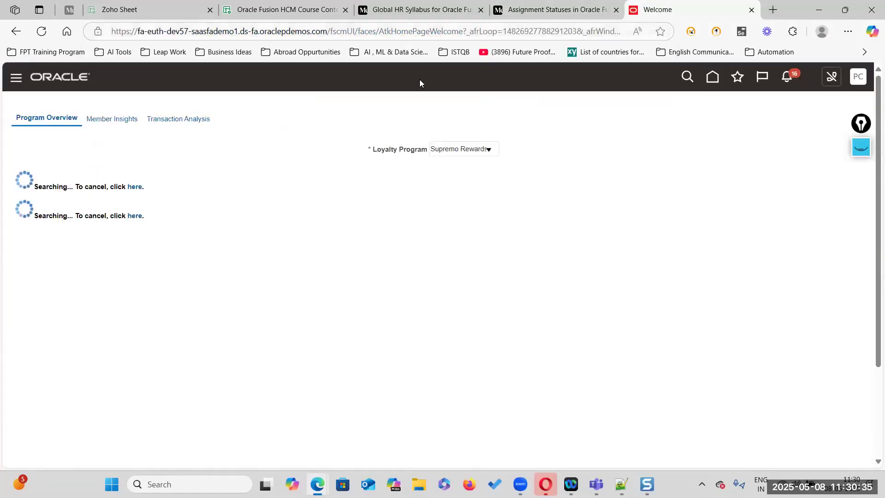
pyautogui.click(13, 78)
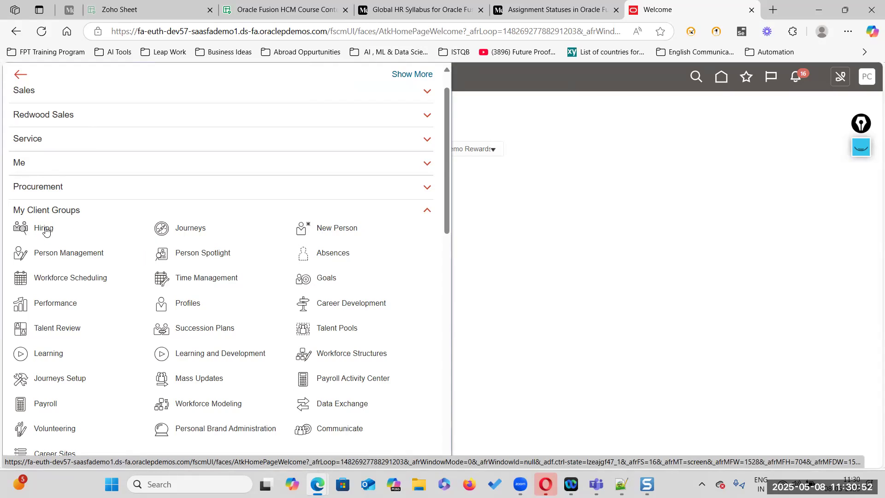
pyautogui.click(41, 31)
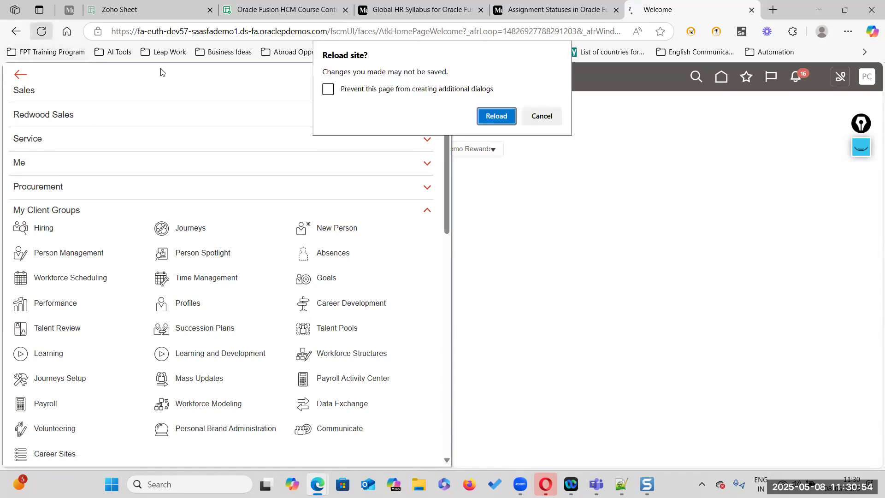
pyautogui.click(493, 119)
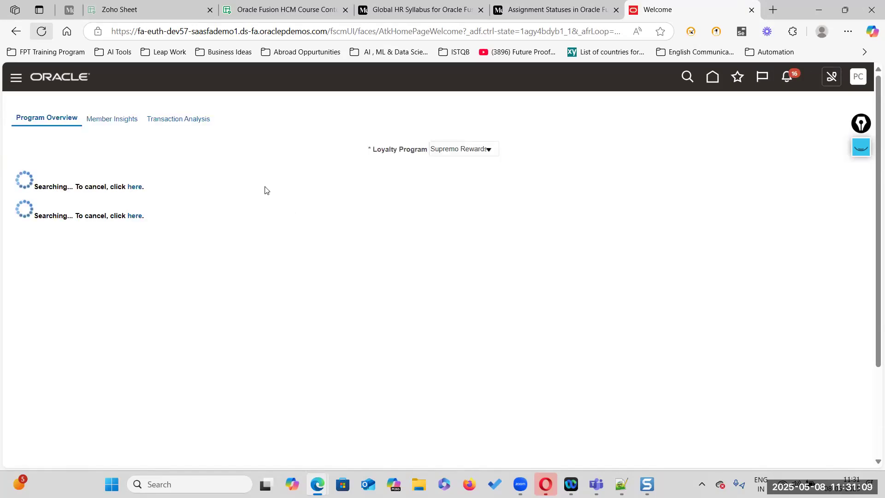
# Step: Open the Hire an Employee task under New Person in My Client Groups, confirming leaving the welcome page, and show the personal details fields
pyautogui.click(16, 82)
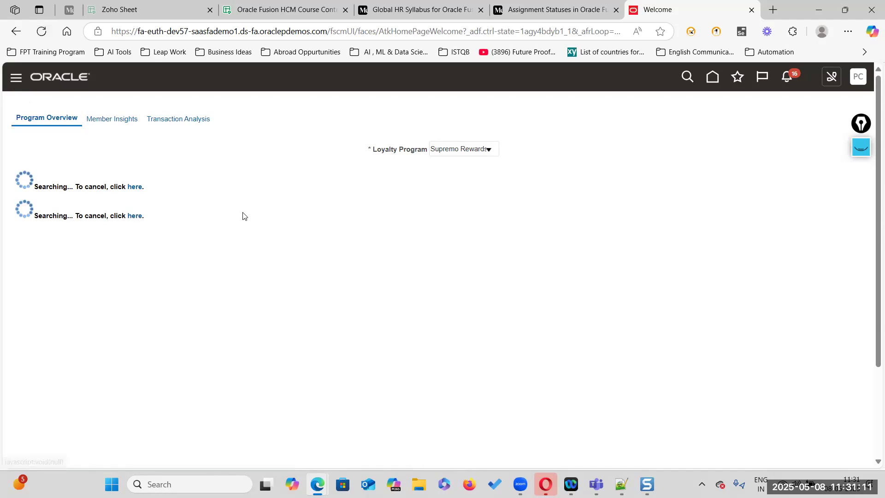
pyautogui.click(336, 262)
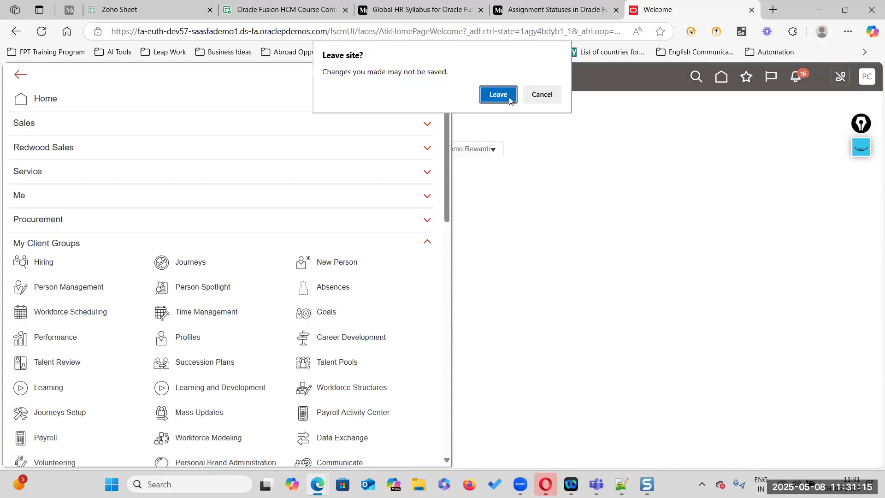
pyautogui.click(507, 95)
pyautogui.click(428, 269)
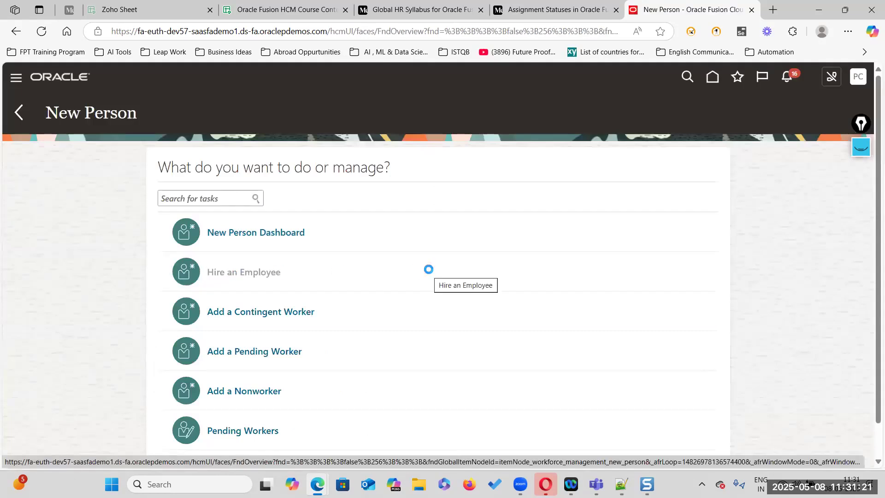
pyautogui.scroll(-3, 179, 238)
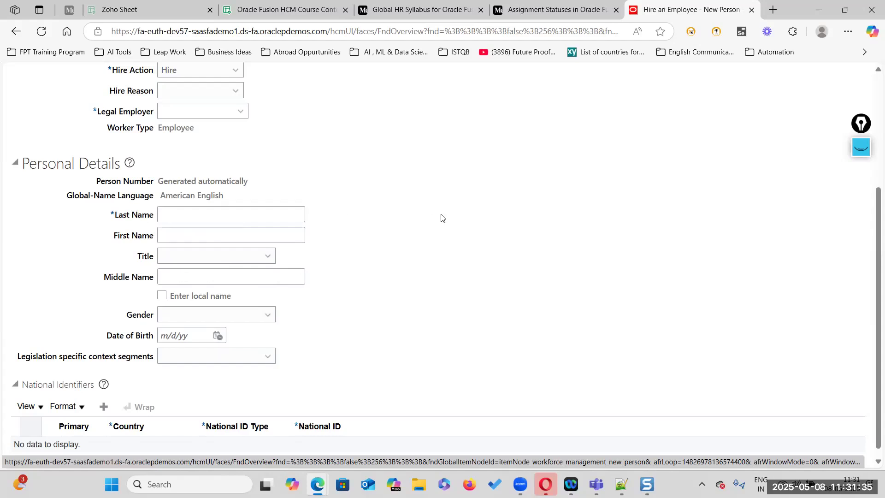
# Step: Compare the active components of the United States name style with the name fields on the hire form
pyautogui.hotkey('alt', 'Tab')
pyautogui.hotkey('alt', 'Tab')
pyautogui.hotkey('alt', 'Tab')
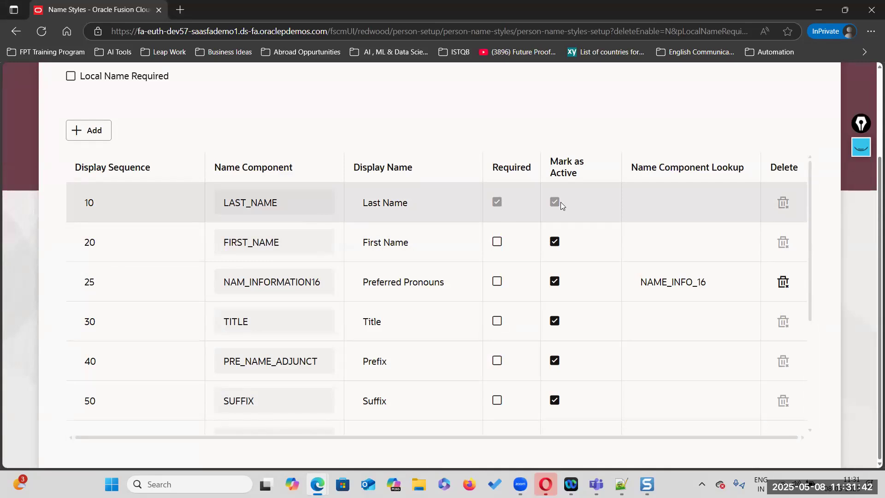
pyautogui.scroll(1, 526, 235)
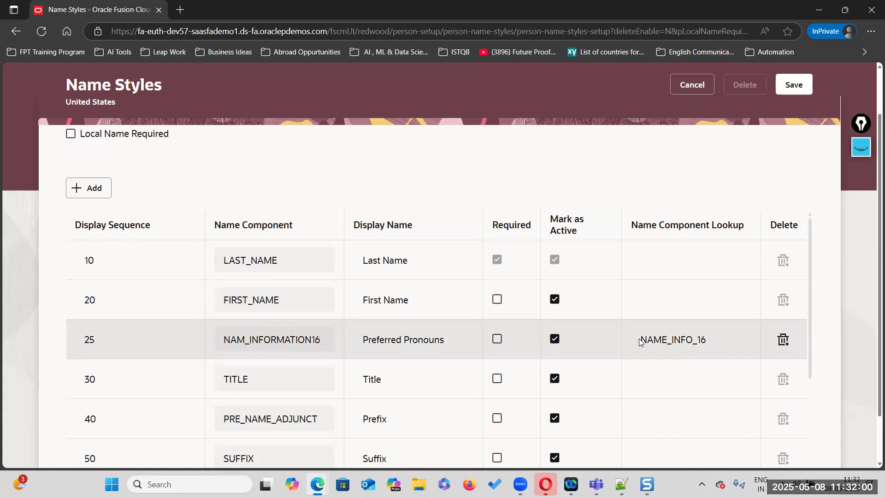
pyautogui.hotkey('alt', 'Tab')
pyautogui.hotkey('alt', 'Tab')
pyautogui.hotkey('alt', 'Tab')
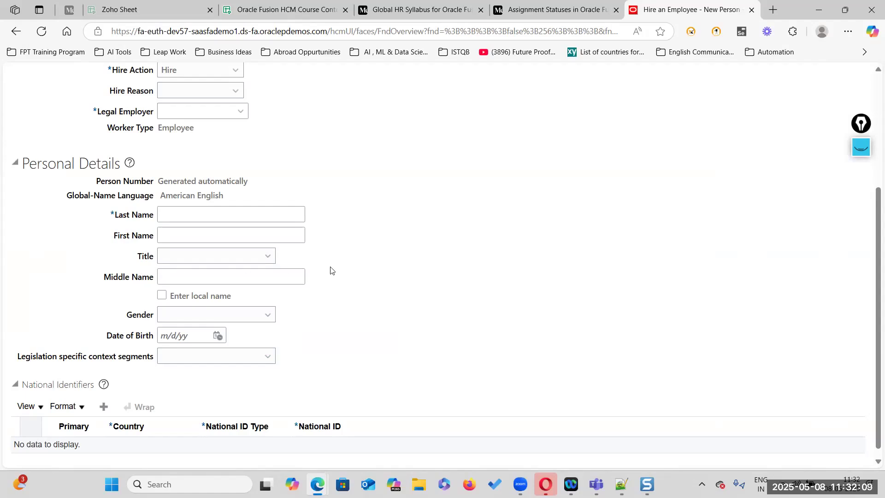
# Step: Return to the United States name style and deactivate the Preferred Pronouns component
pyautogui.hotkey('alt', 'Tab')
pyautogui.scroll(-1, 348, 314)
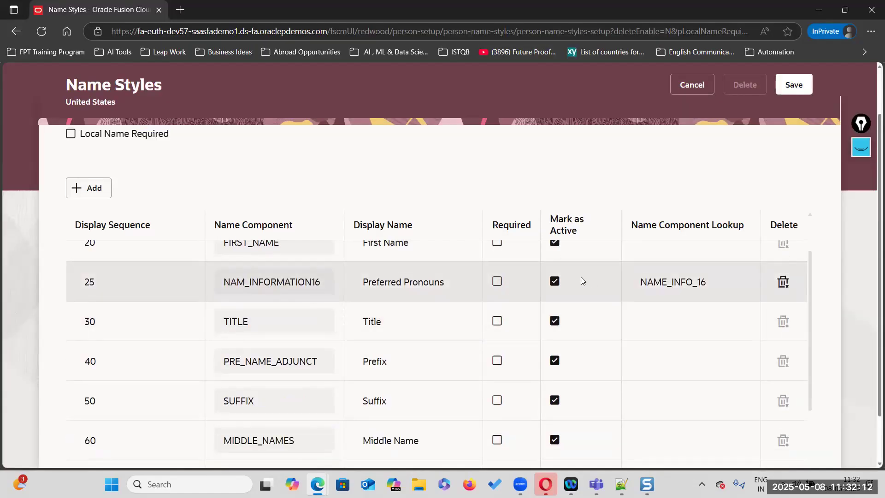
pyautogui.click(555, 281)
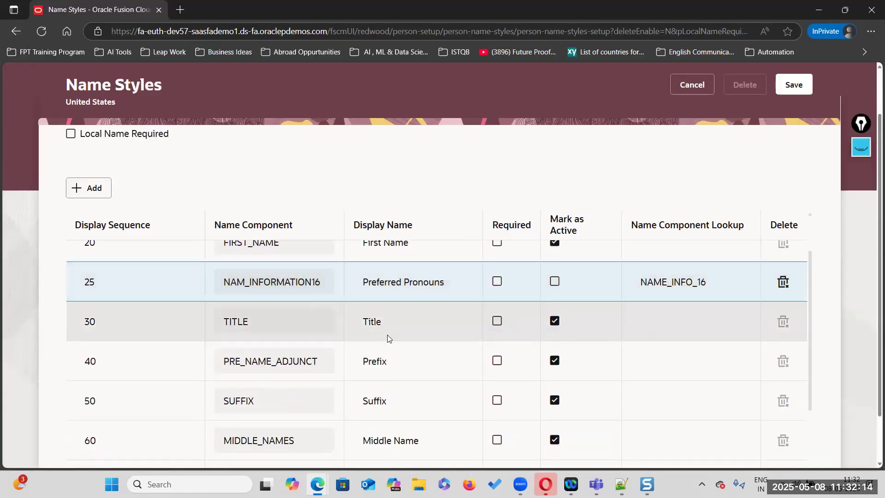
pyautogui.hotkey('alt', 'Tab')
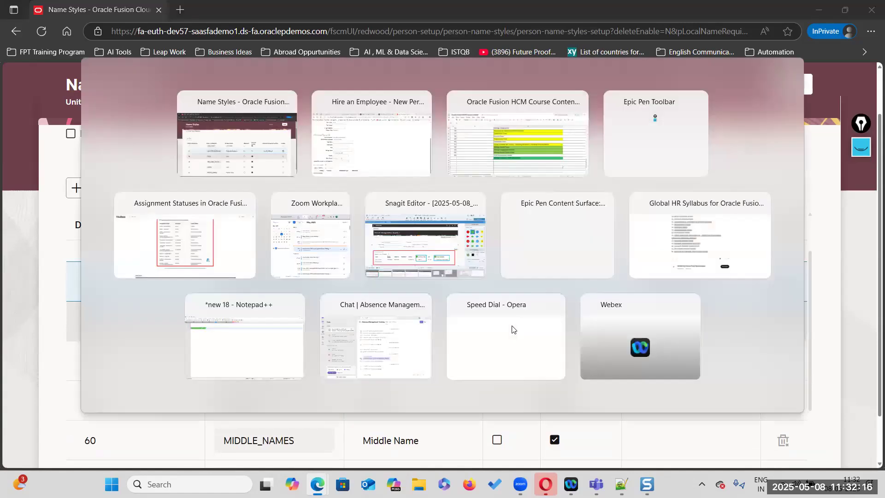
pyautogui.hotkey('alt', 'Tab')
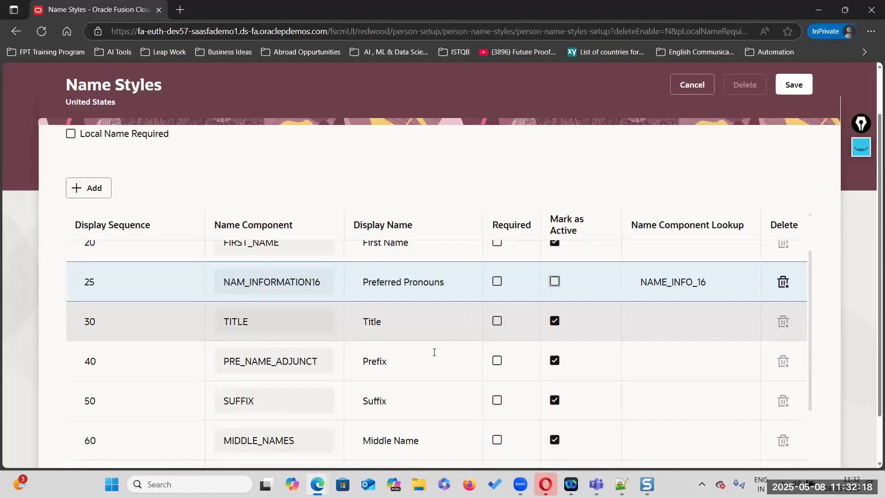
# Step: Check the remaining name components, then return to the hire form and set the legal employer to US1 Legal Entity
pyautogui.scroll(-1, 450, 332)
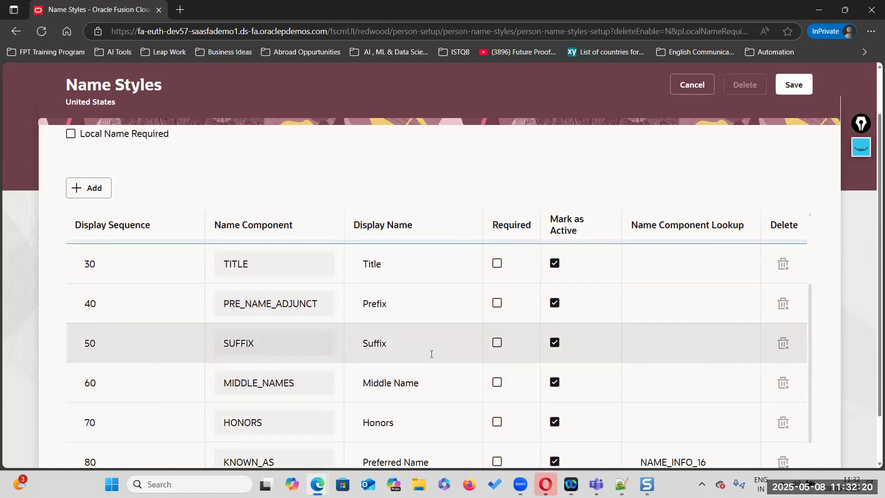
pyautogui.scroll(-3, 449, 340)
pyautogui.press('alt')
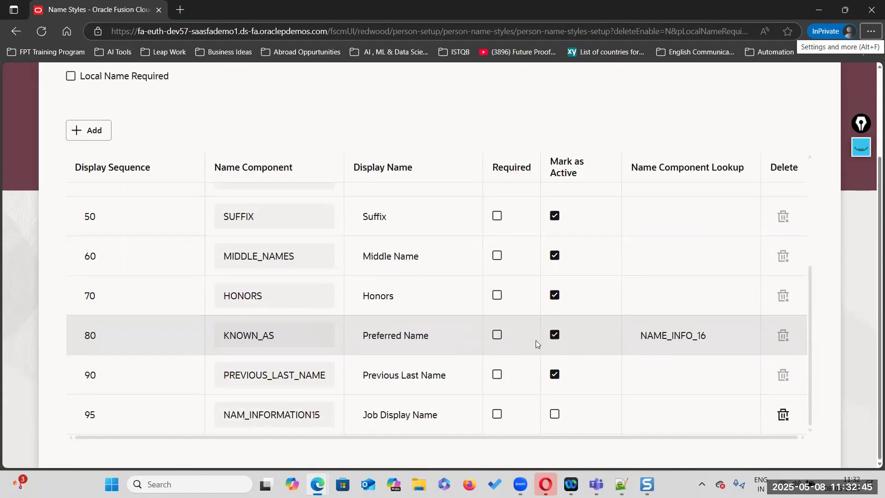
pyautogui.hotkey('alt', 'Tab')
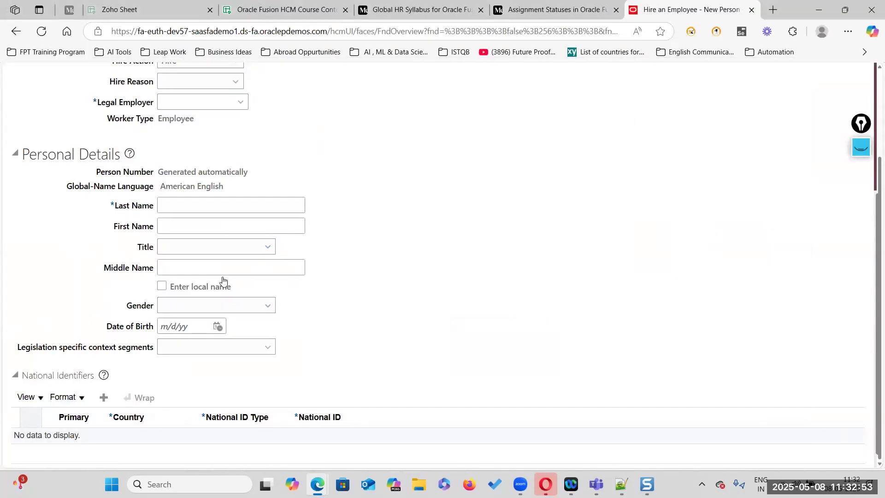
pyautogui.scroll(4, 223, 280)
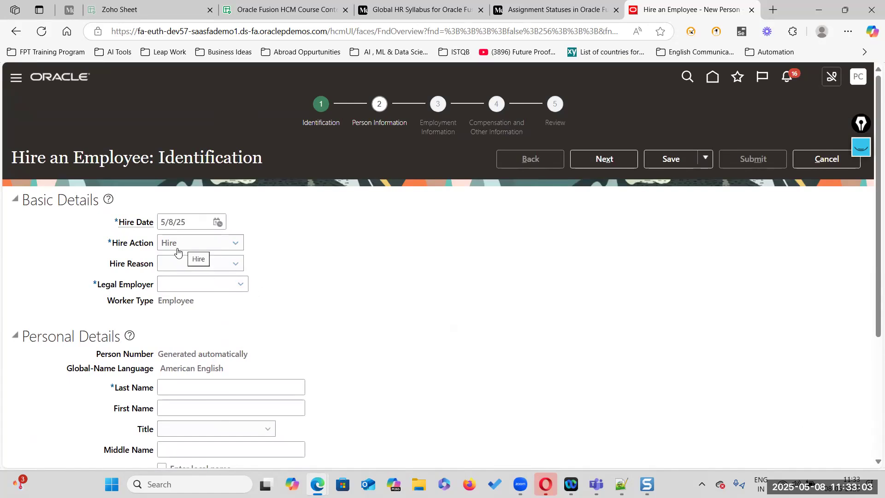
pyautogui.click(241, 285)
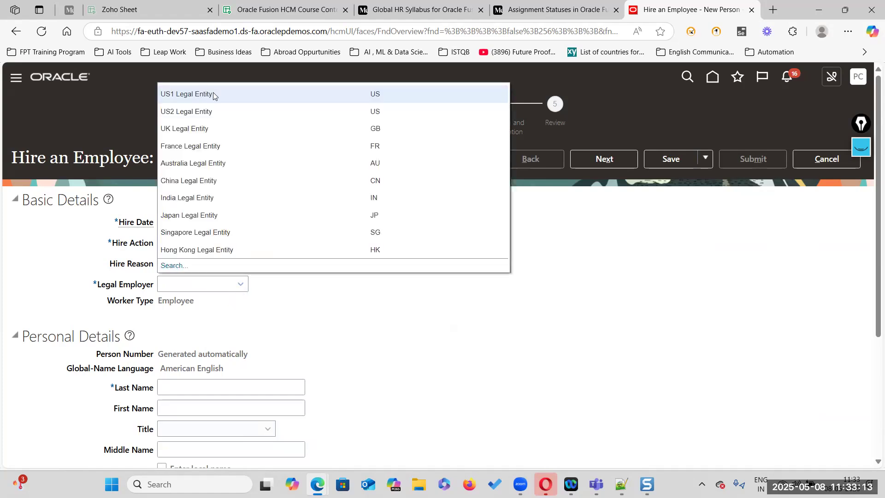
pyautogui.click(213, 93)
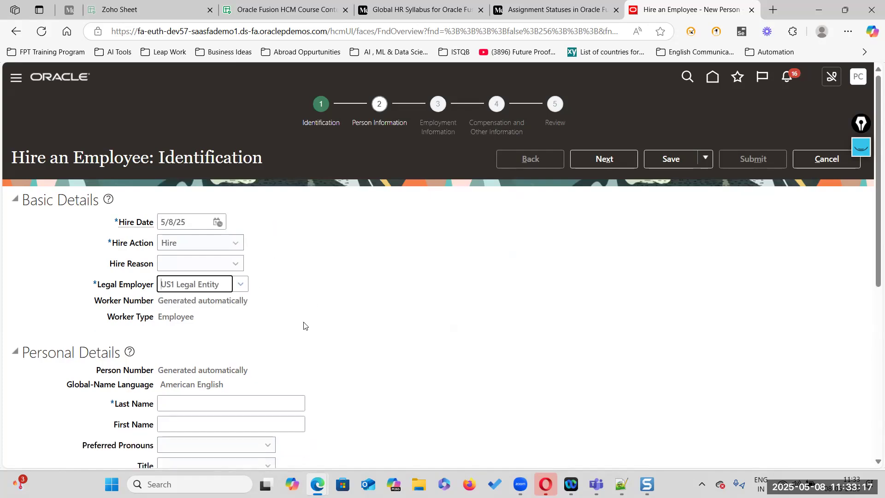
# Step: Compare the name fields on the hire form for US1 Legal Entity with the sequence of components in the United States name style
pyautogui.scroll(-6, 304, 324)
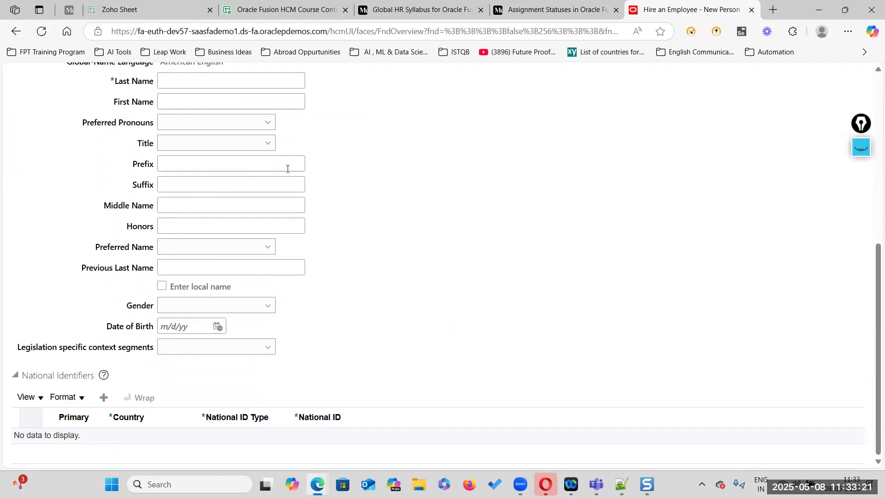
pyautogui.hotkey('alt', 'Tab')
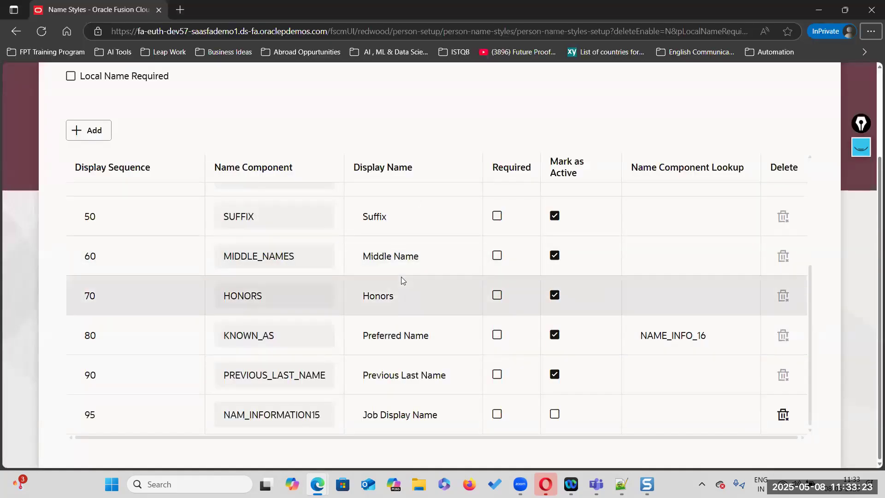
pyautogui.scroll(3, 401, 277)
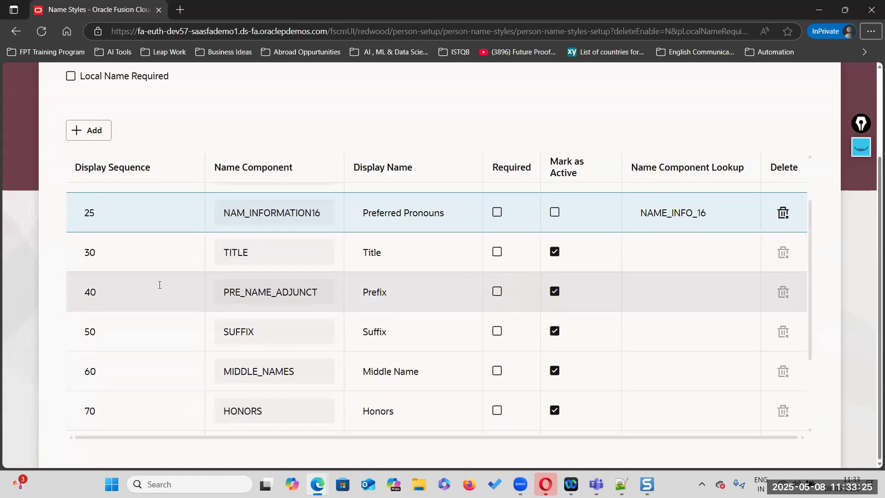
pyautogui.scroll(2, 238, 258)
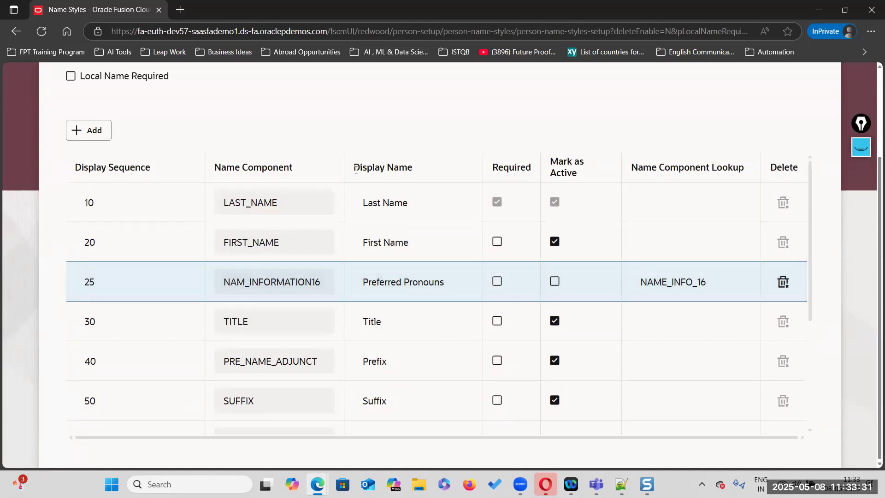
pyautogui.hotkey('alt', 'Tab')
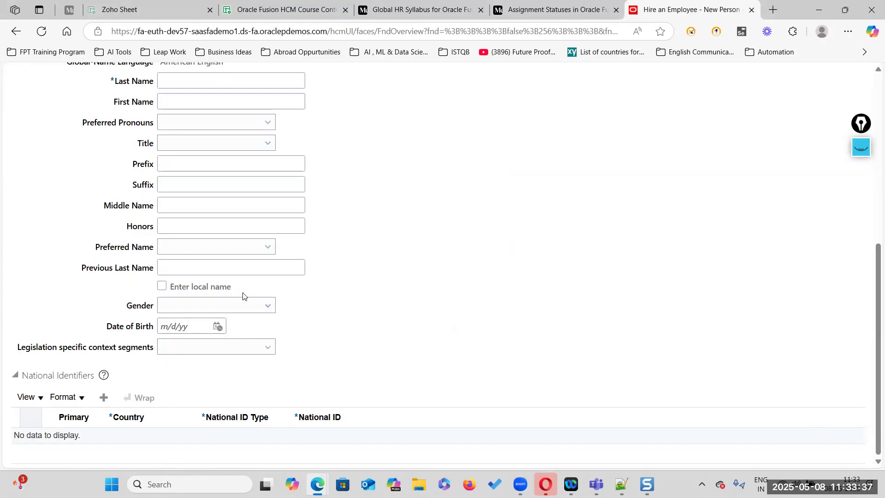
pyautogui.scroll(5, 197, 231)
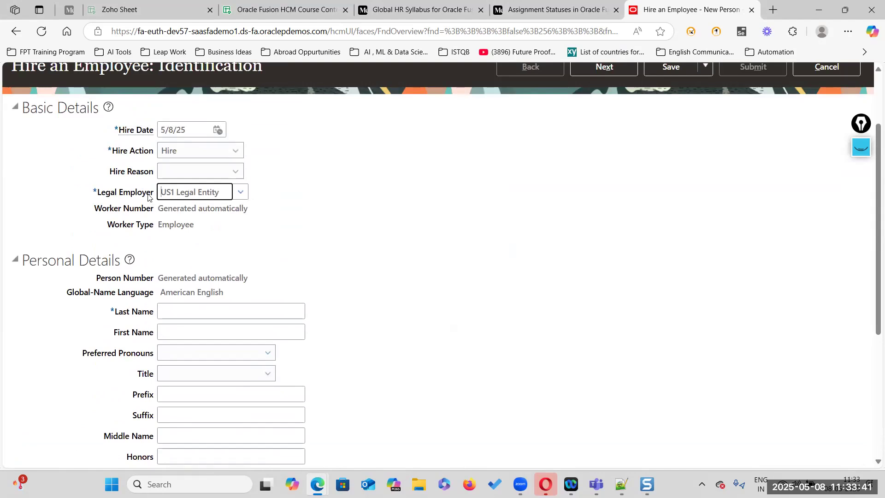
# Step: Return to the United States name style and deactivate the Prefix component (PRE_NAME_ADJUNCT)
pyautogui.hotkey('alt', 'Tab')
pyautogui.scroll(3, 461, 294)
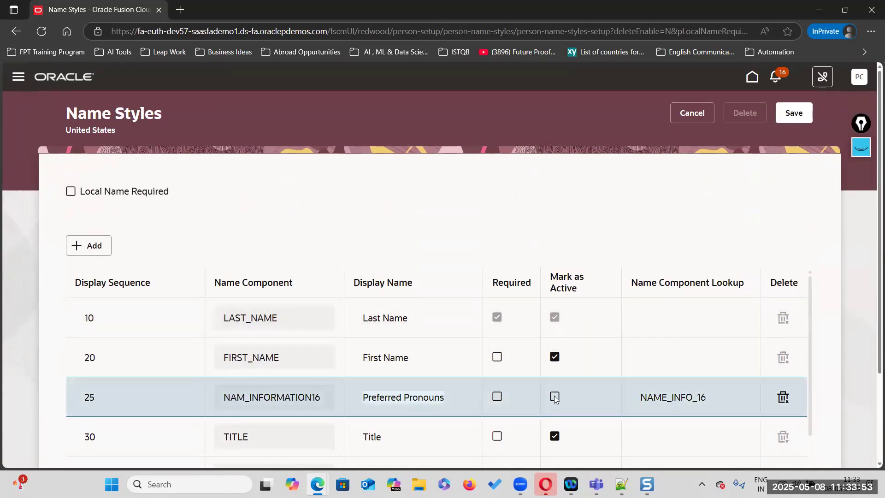
pyautogui.scroll(-3, 606, 397)
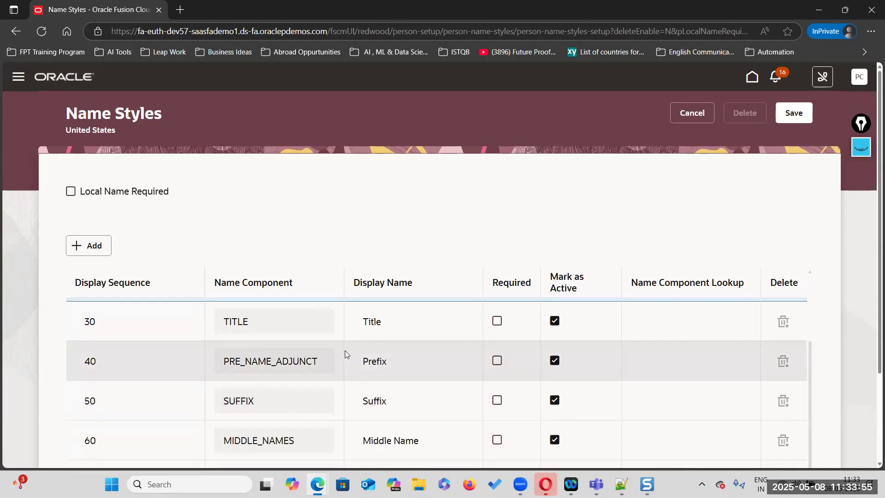
pyautogui.click(555, 361)
pyautogui.scroll(-2, 629, 380)
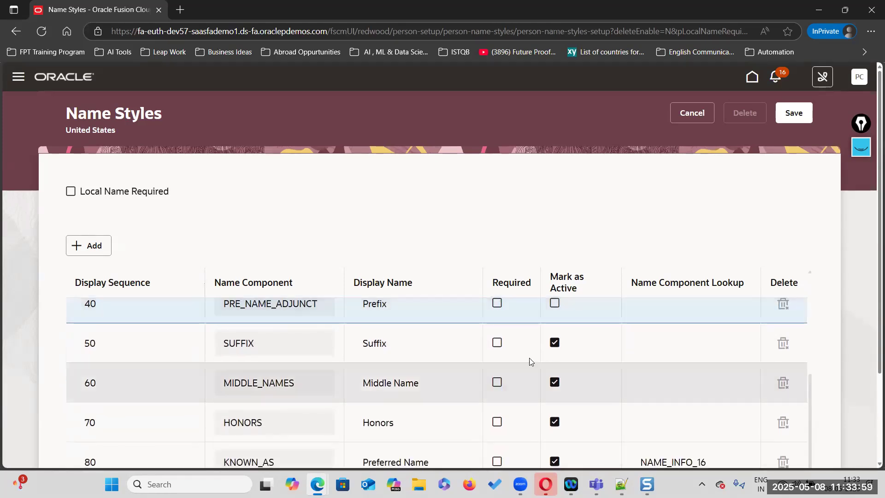
# Step: Deactivate the Suffix component of the United States name style and check the other components' active settings
pyautogui.click(562, 343)
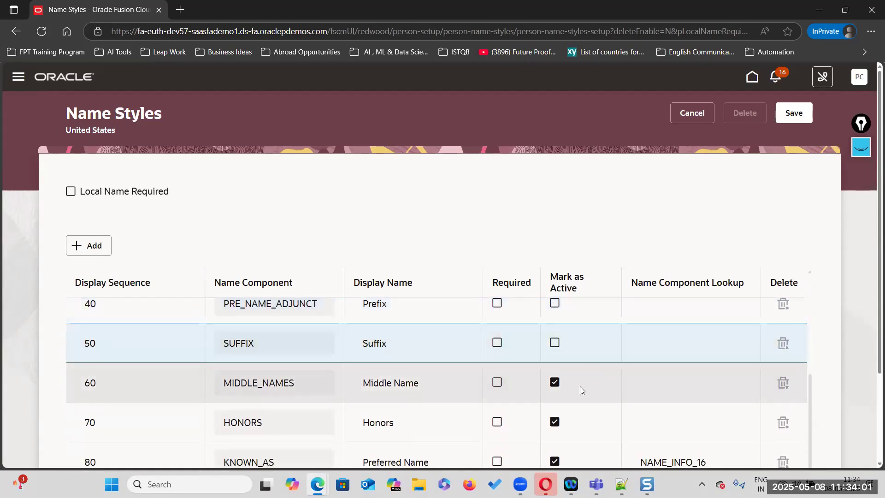
pyautogui.scroll(-1, 485, 395)
pyautogui.scroll(-2, 552, 393)
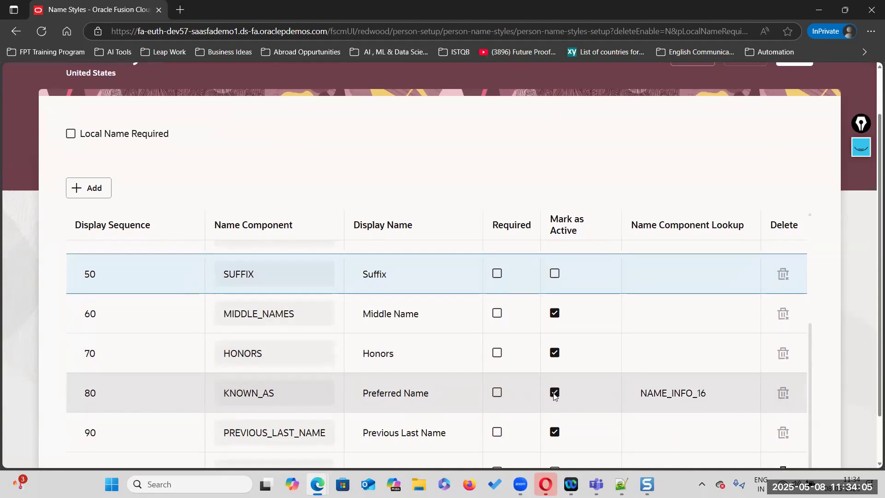
pyautogui.scroll(2, 384, 389)
pyautogui.scroll(2, 388, 388)
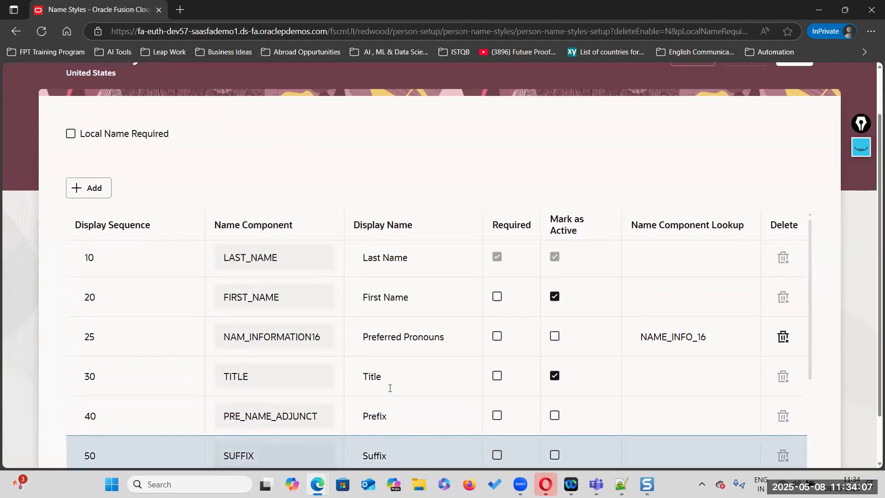
pyautogui.scroll(1, 390, 388)
pyautogui.scroll(-1, 389, 387)
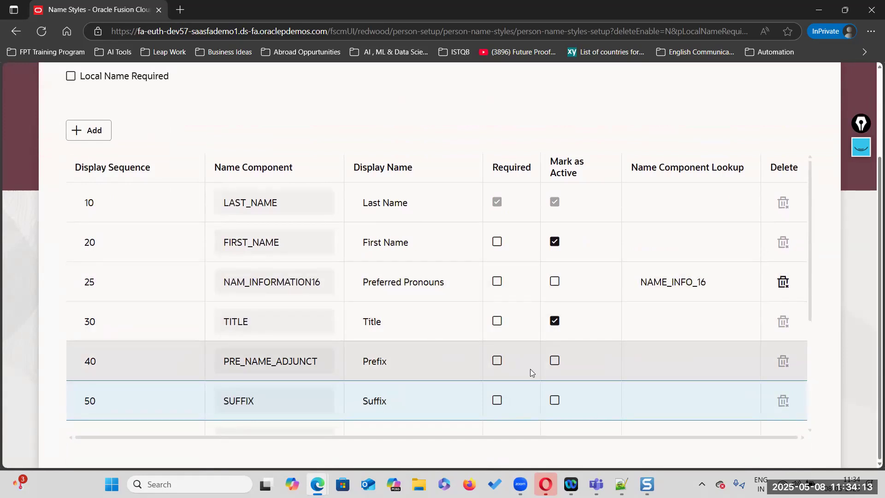
# Step: Deactivate the Preferred Name (KNOWN_AS) and Previous Last Name components in the United States name style
pyautogui.scroll(-4, 530, 369)
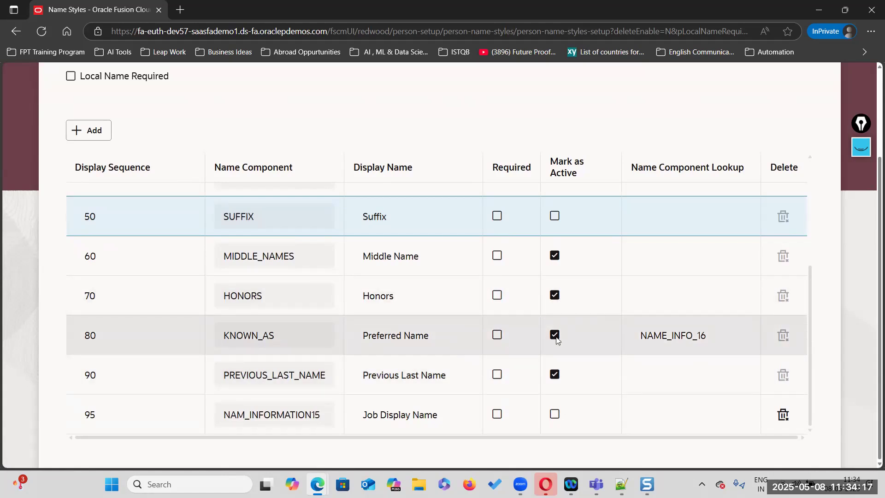
pyautogui.click(556, 336)
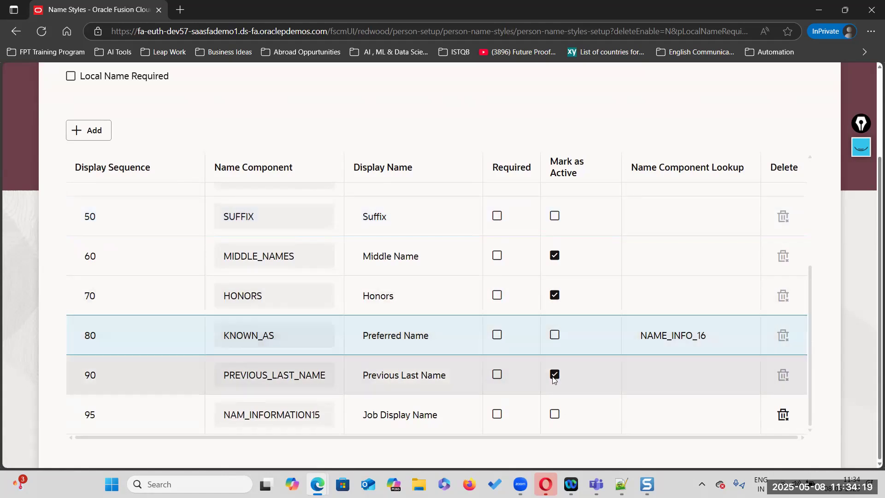
pyautogui.click(554, 375)
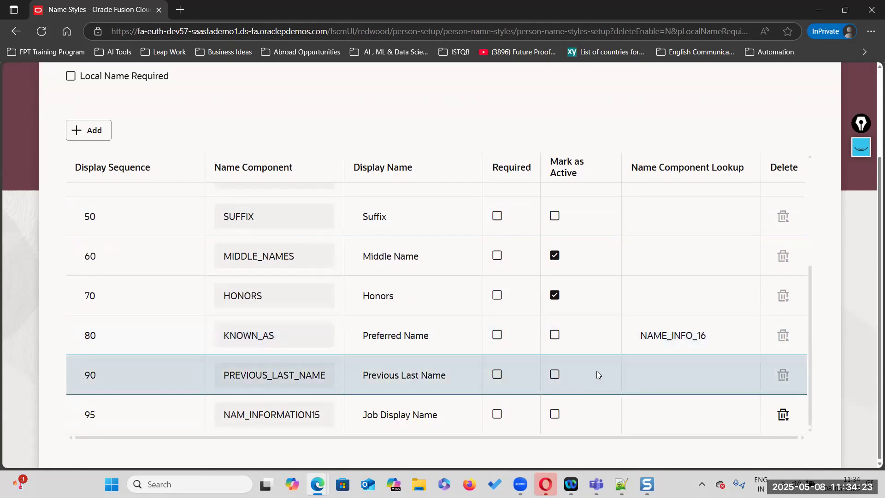
pyautogui.scroll(4, 596, 373)
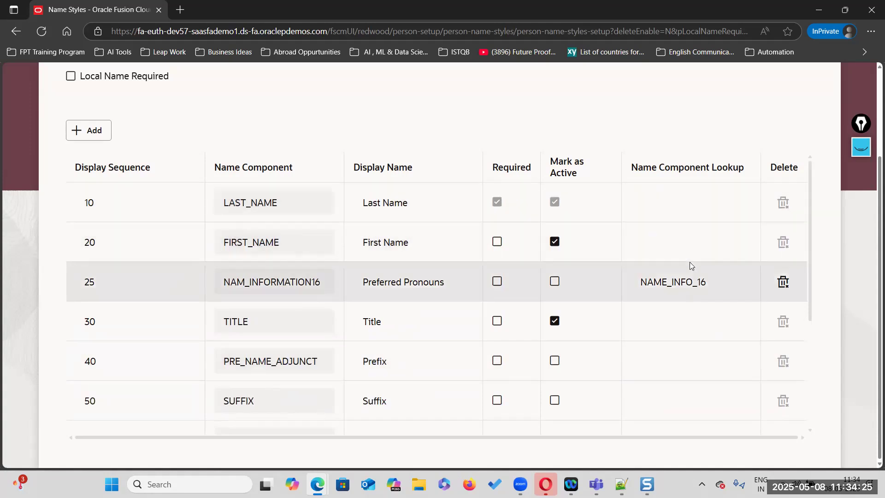
pyautogui.scroll(3, 691, 266)
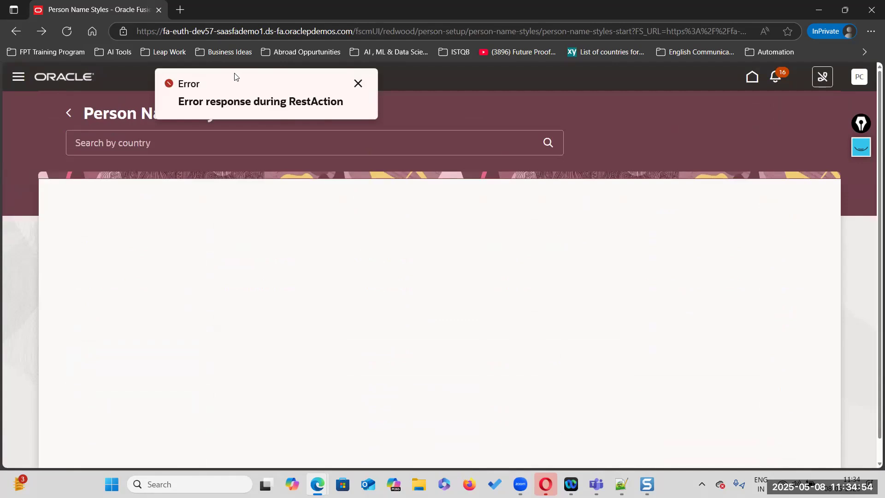
# Step: Dismiss the error message and search the person name styles for the country "united"
pyautogui.click(359, 84)
pyautogui.click(116, 142)
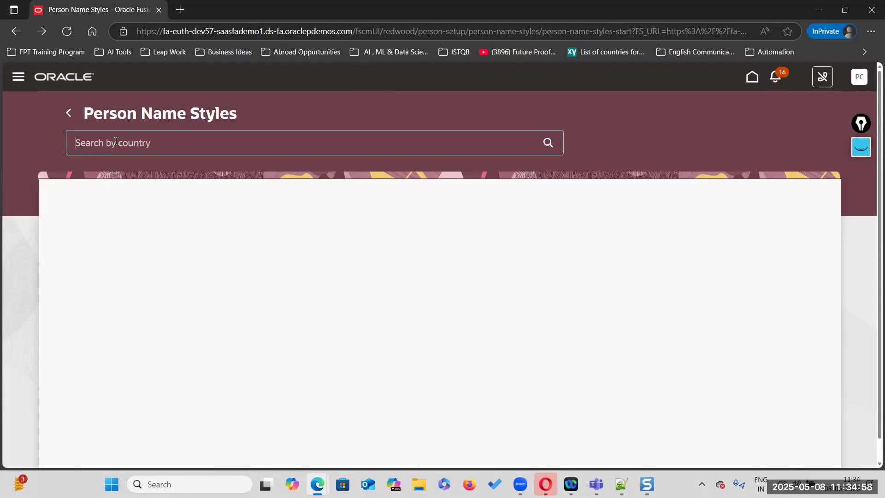
pyautogui.write('united')
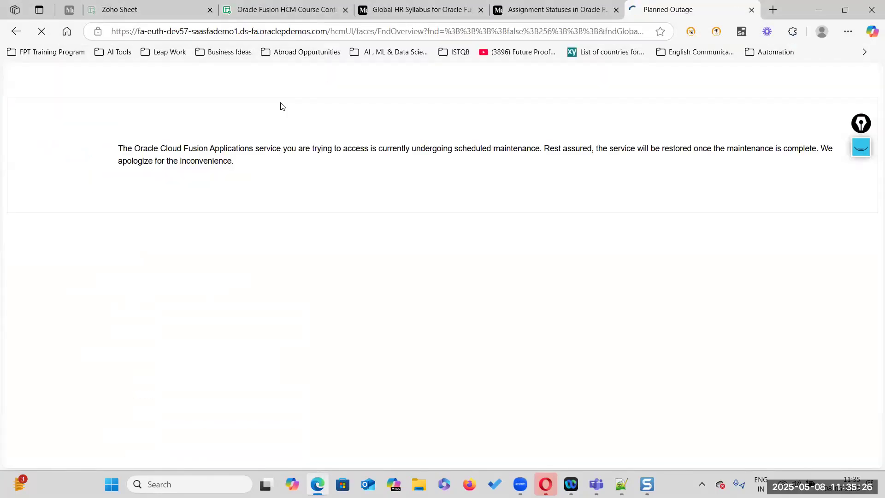
pyautogui.press('Return')
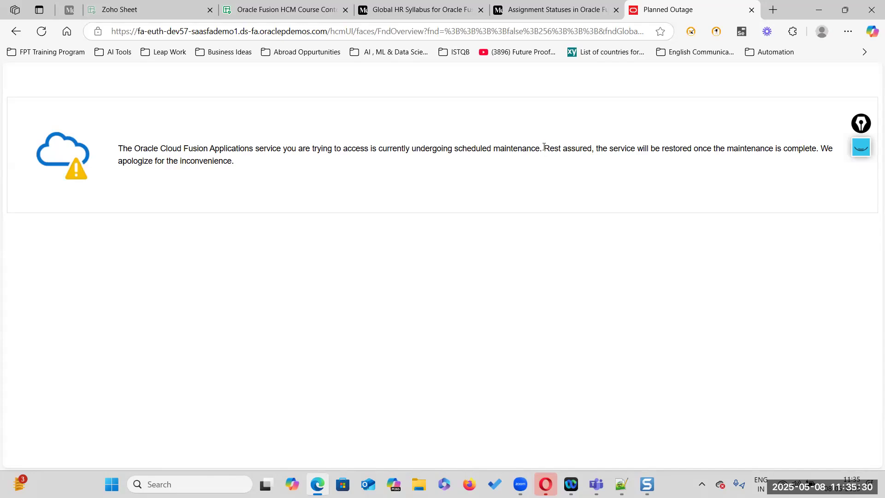
# Step: Close the planned outage page and try to open the fa-euth-dev73 demo environment in a new browser tab
pyautogui.moveTo(546, 147); pyautogui.dragTo(539, 174)
pyautogui.click(751, 10)
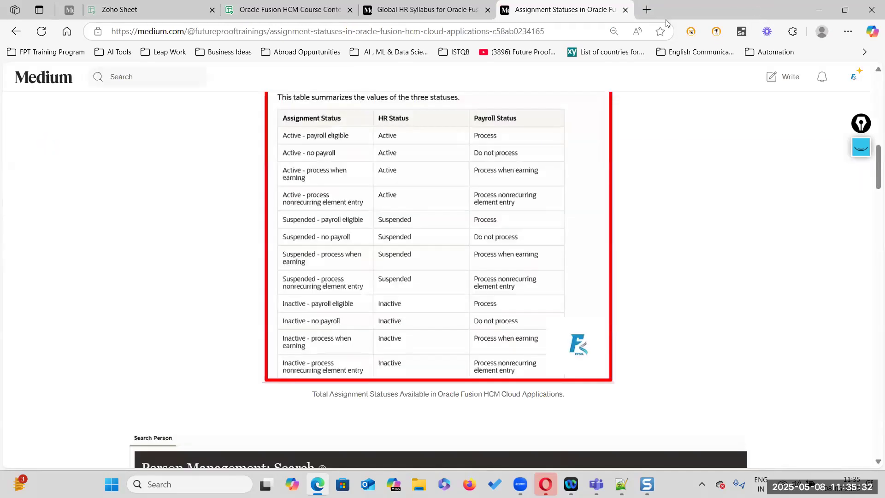
pyautogui.click(647, 10)
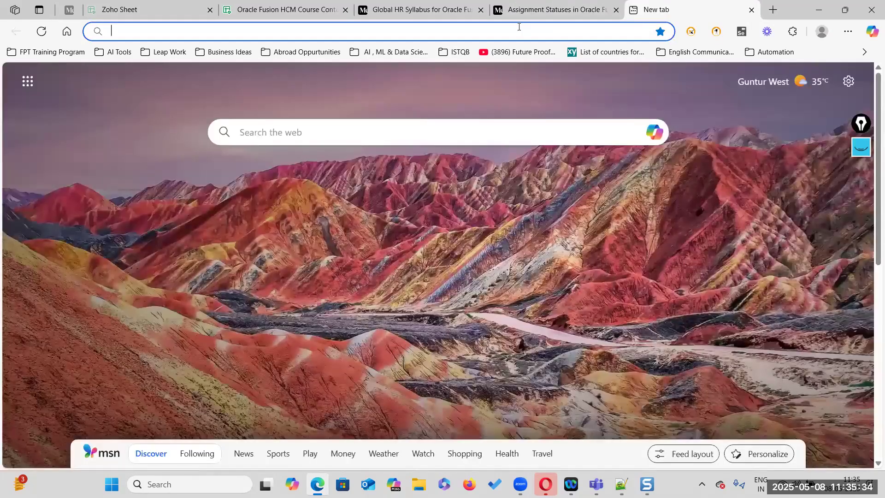
pyautogui.write('euth')
pyautogui.press('Down')
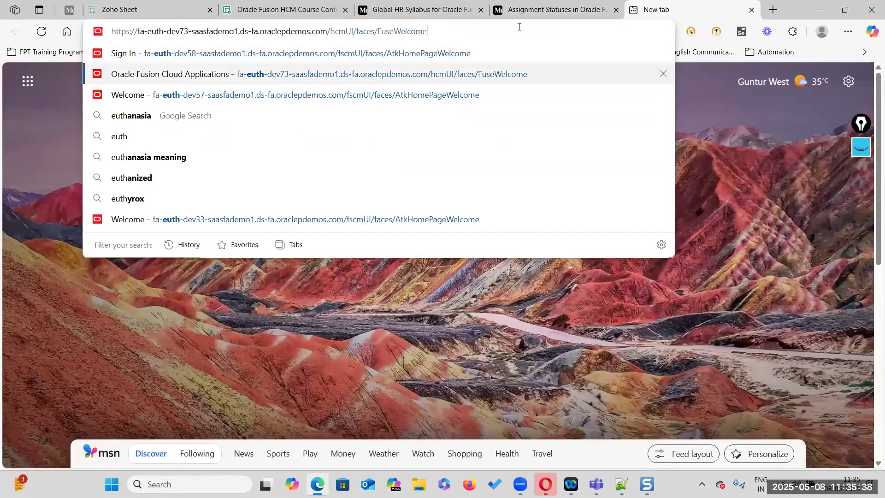
pyautogui.press('Return')
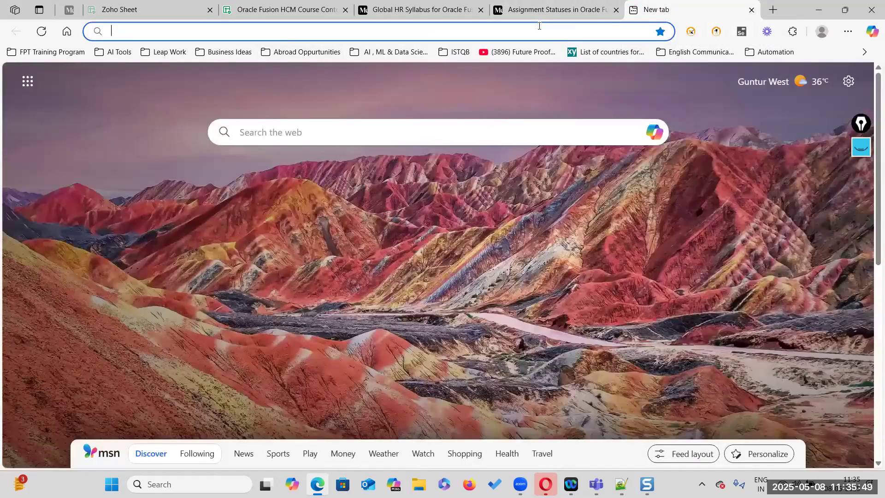
# Step: Try the exgs demo environment, then close its sign-in page
pyautogui.write('exg')
pyautogui.press('Return')
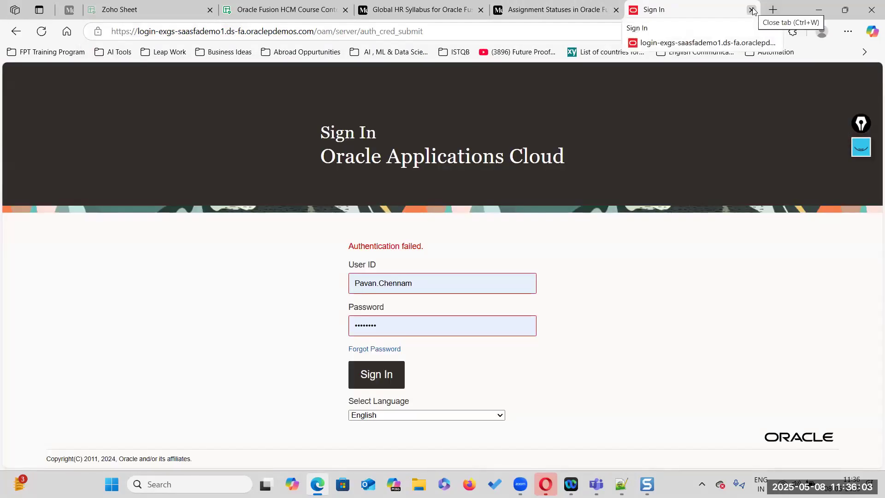
pyautogui.click(751, 9)
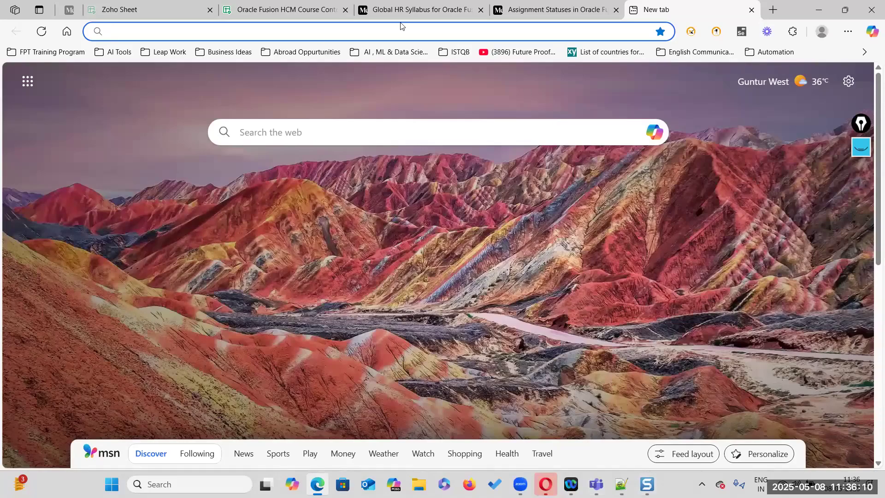
# Step: Switch to the fa-euth-dev33 demo environment and search the Workforce Deployment setup tasks for Manage Person Name Styles
pyautogui.click(417, 10)
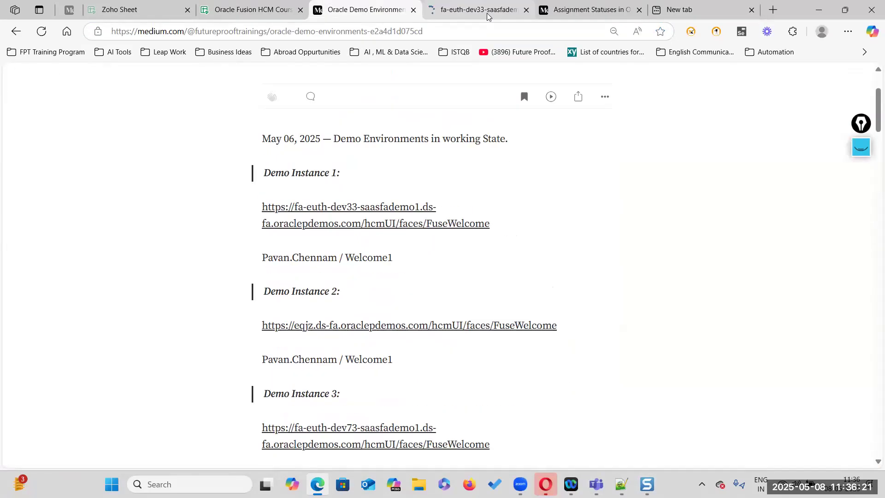
pyautogui.click(487, 16)
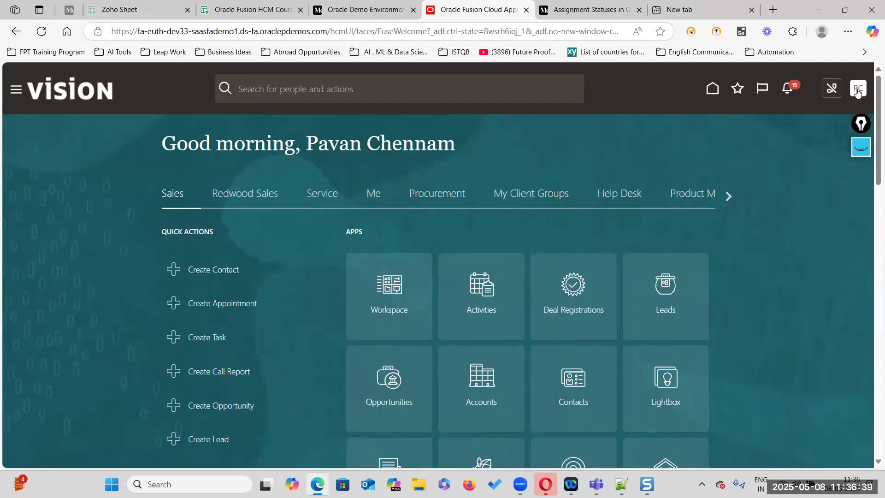
pyautogui.write('M')
pyautogui.write('anage')
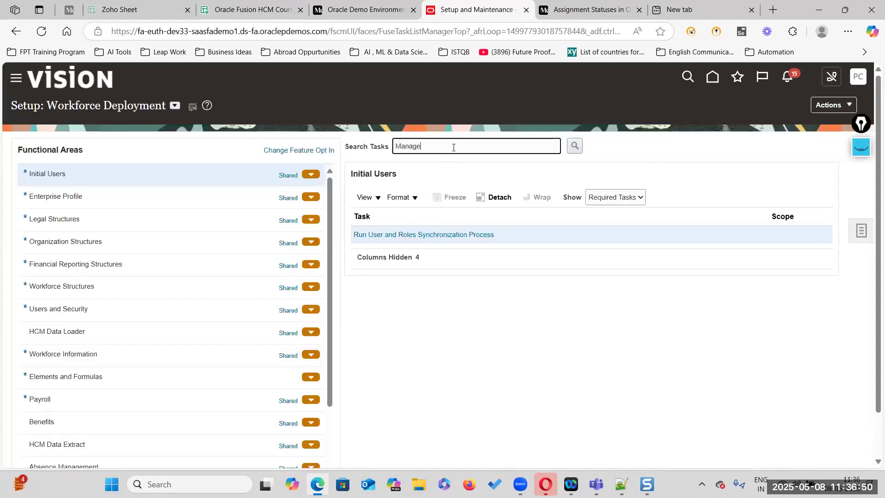
pyautogui.write(' Person Name S')
pyautogui.write('ytp')
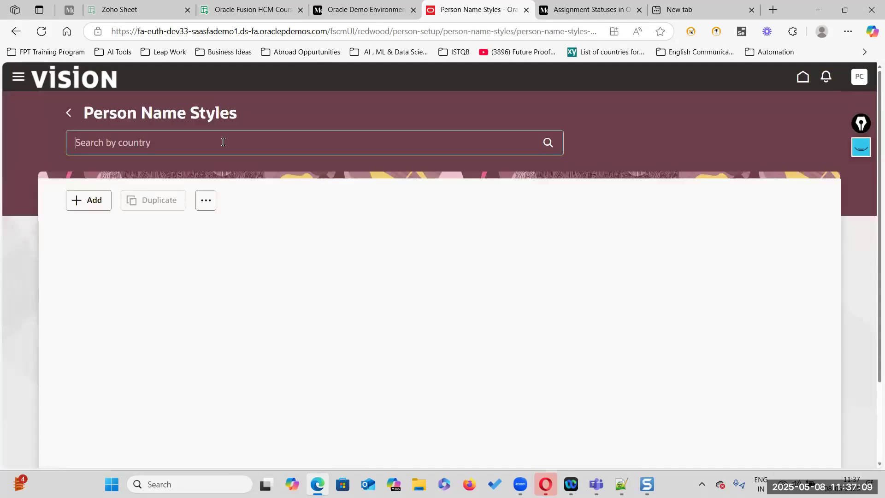
# Step: Search the person name styles for United States and open that country's name style
pyautogui.write('United ')
pyautogui.write('States')
pyautogui.press('Return')
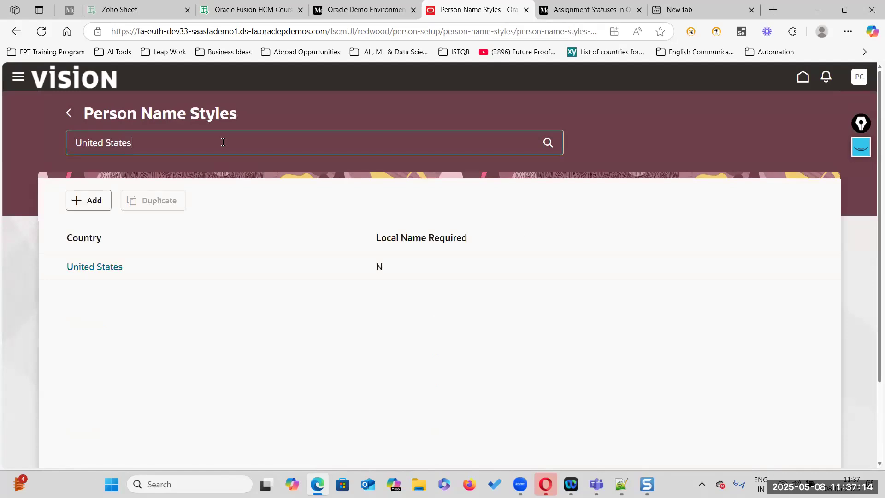
pyautogui.click(84, 268)
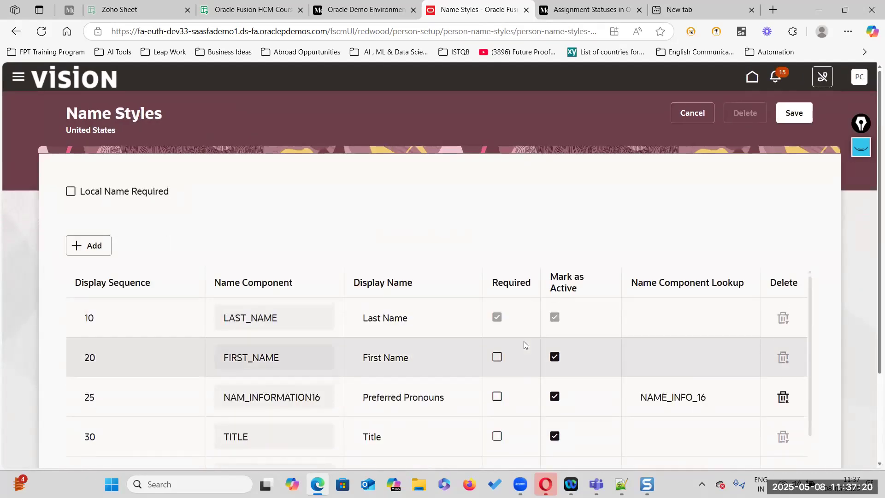
# Step: Make the First Name component required and check the remaining components of the United States name style
pyautogui.click(497, 357)
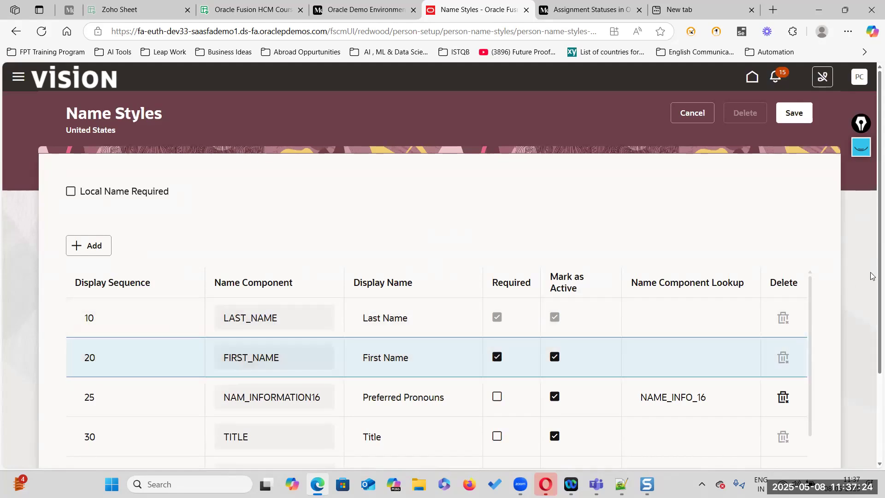
pyautogui.scroll(-3, 489, 319)
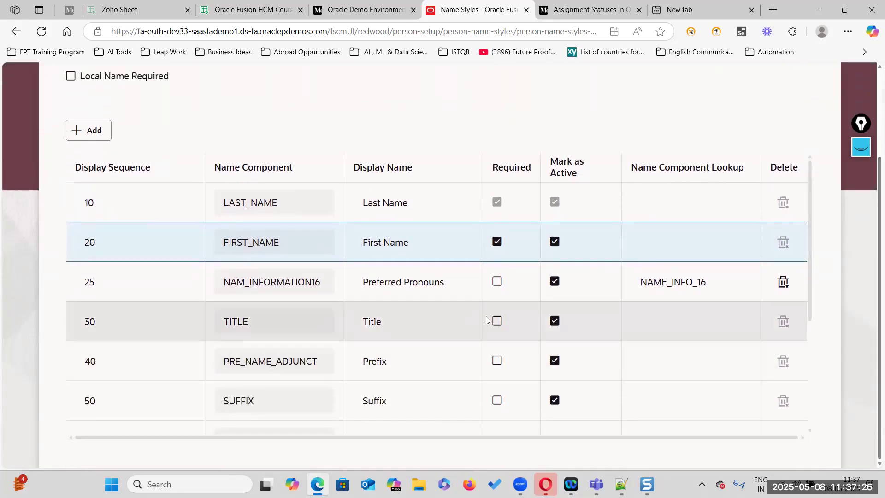
pyautogui.scroll(-4, 428, 311)
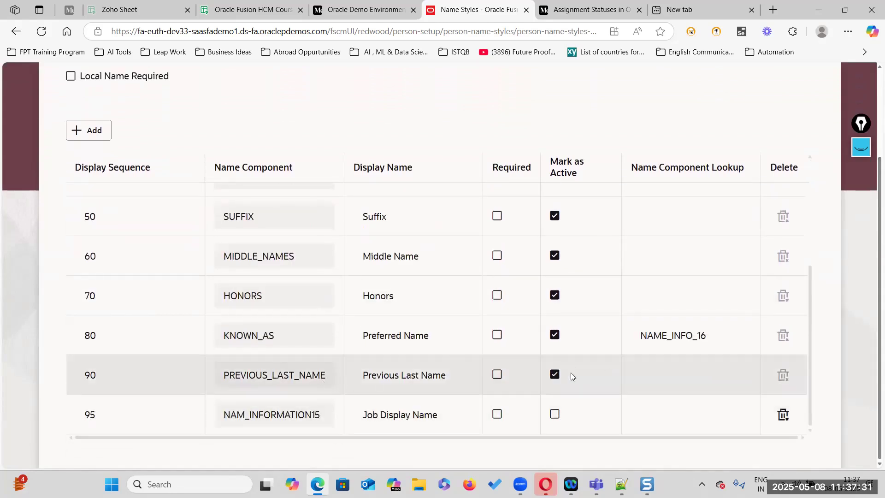
# Step: Deactivate the Preferred Pronouns component (NAM_INFORMATION16) and delete it from the United States name style
pyautogui.scroll(4, 491, 356)
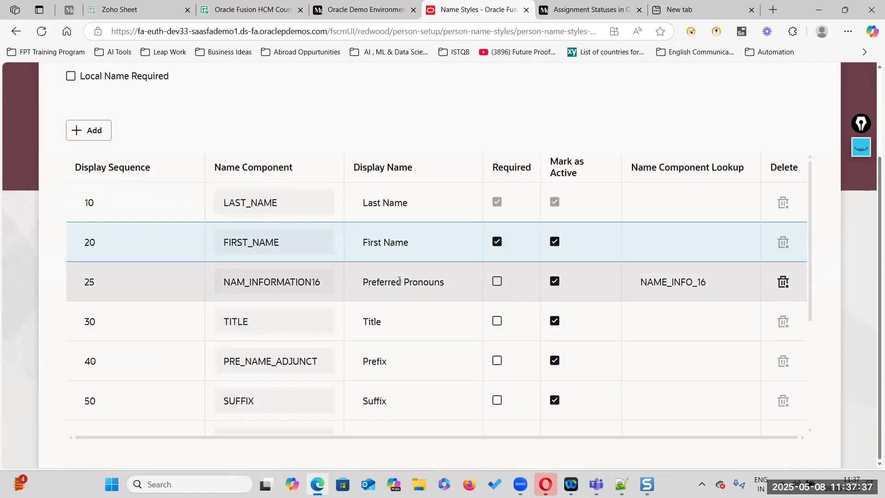
pyautogui.click(555, 281)
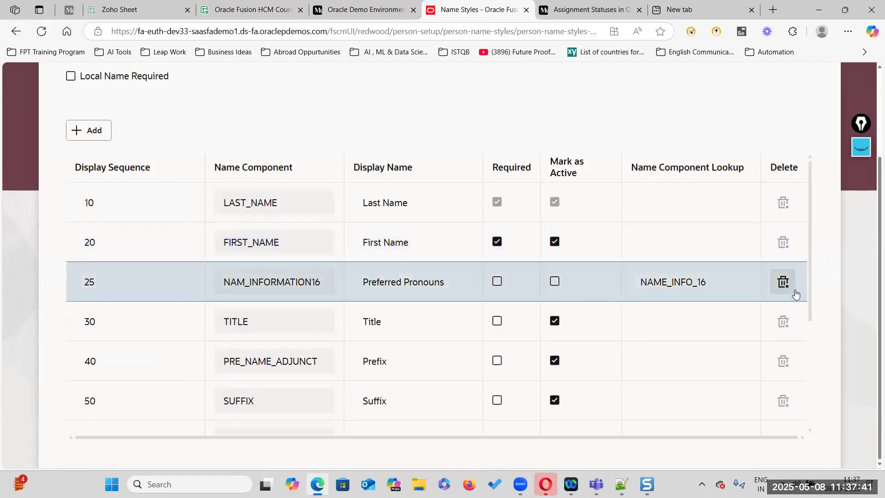
pyautogui.scroll(-4, 564, 310)
pyautogui.scroll(4, 564, 309)
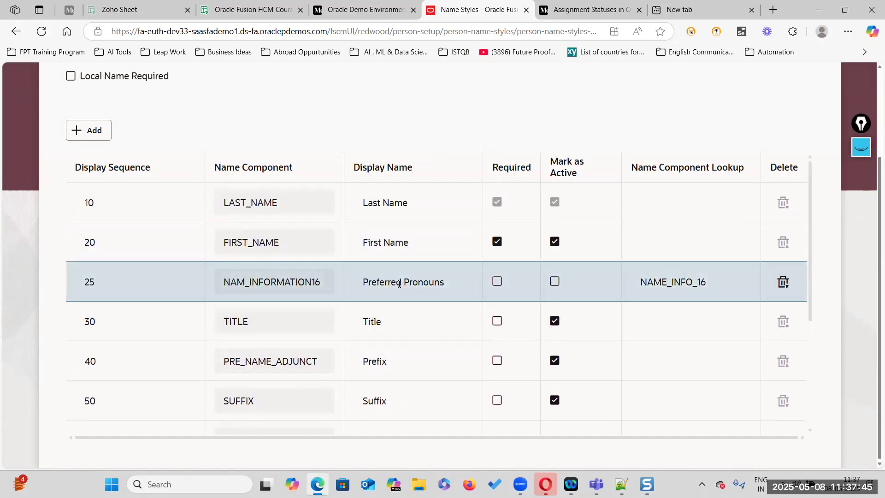
pyautogui.click(784, 281)
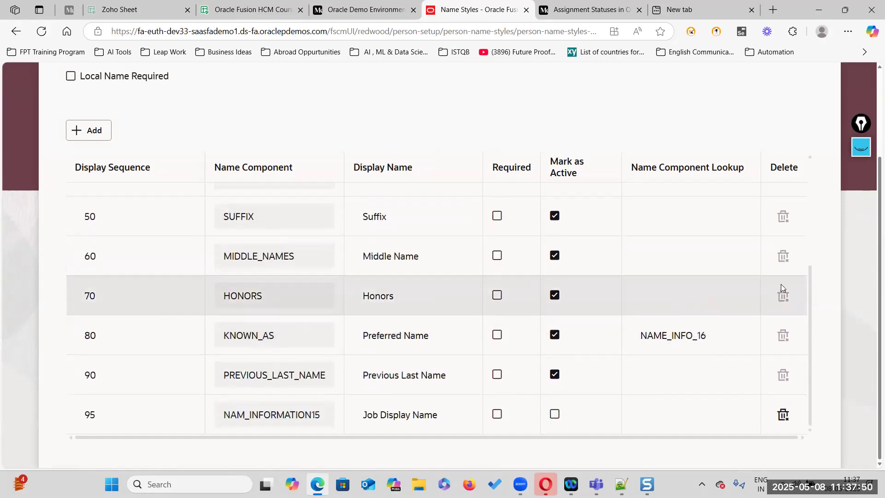
pyautogui.scroll(2, 784, 256)
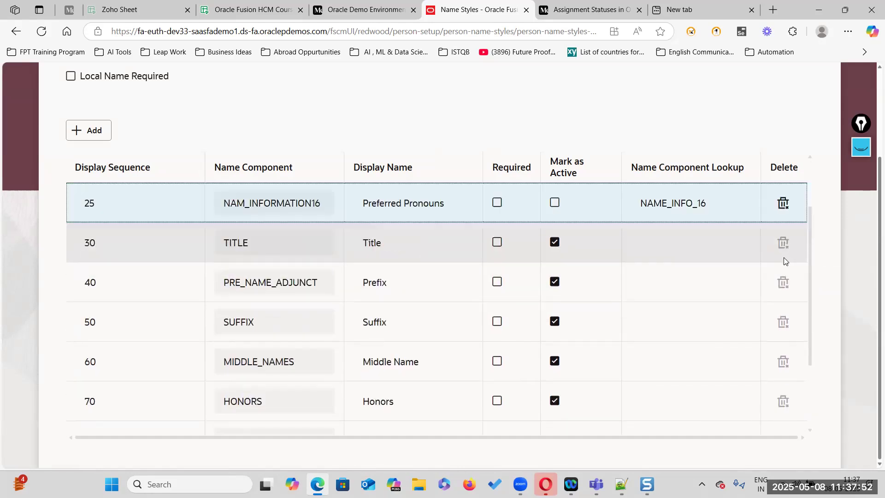
pyautogui.scroll(2, 733, 314)
pyautogui.scroll(-3, 780, 276)
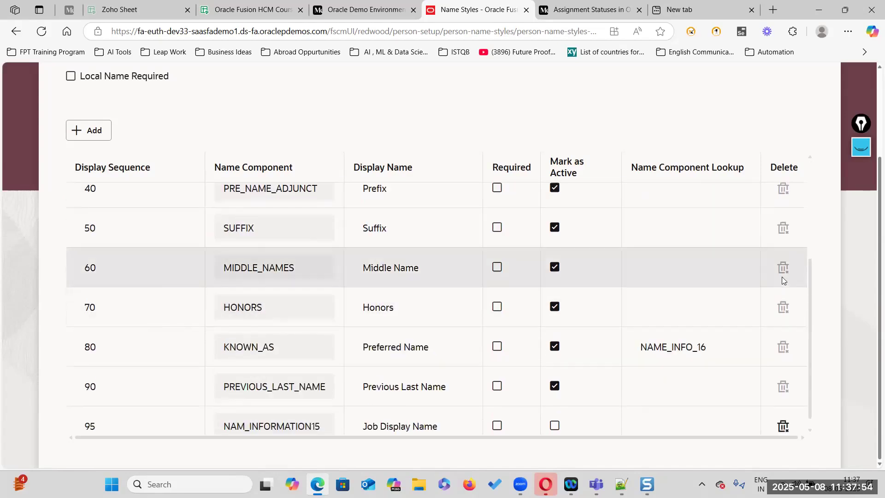
pyautogui.scroll(3, 770, 311)
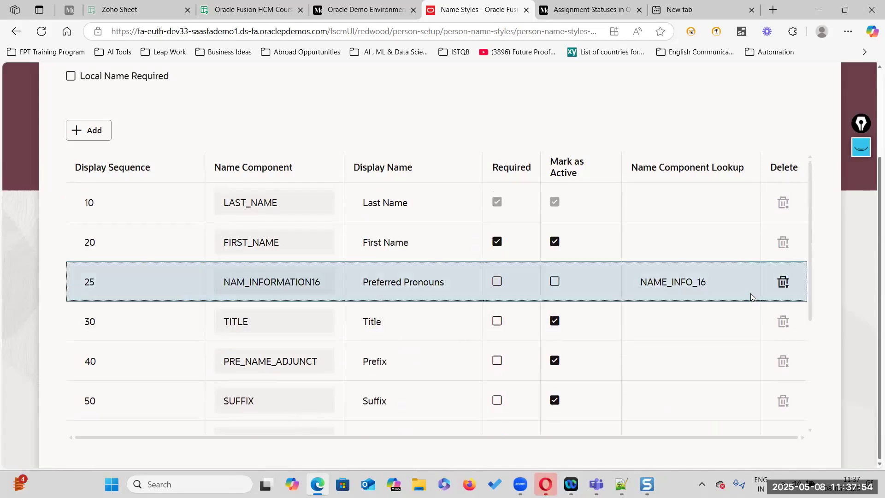
pyautogui.click(784, 281)
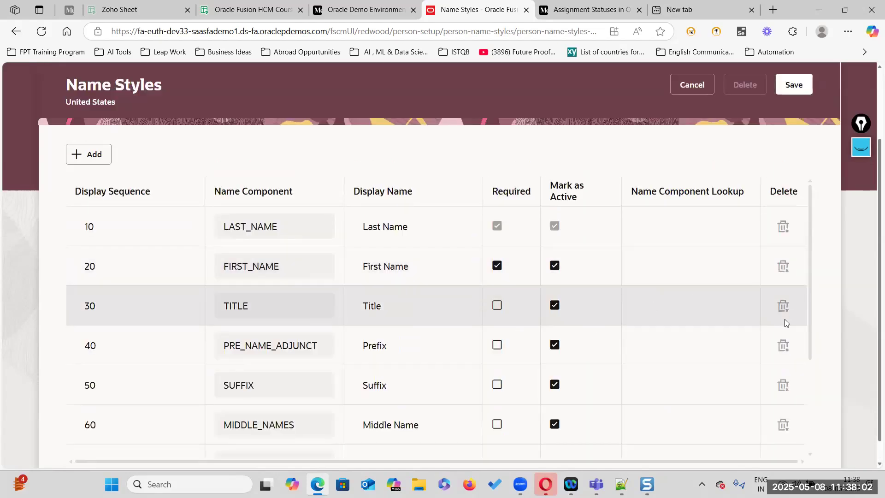
# Step: Delete the Job Display Name component (NAM_INFORMATION15) from the United States name style and check the remaining rows
pyautogui.scroll(-5, 786, 321)
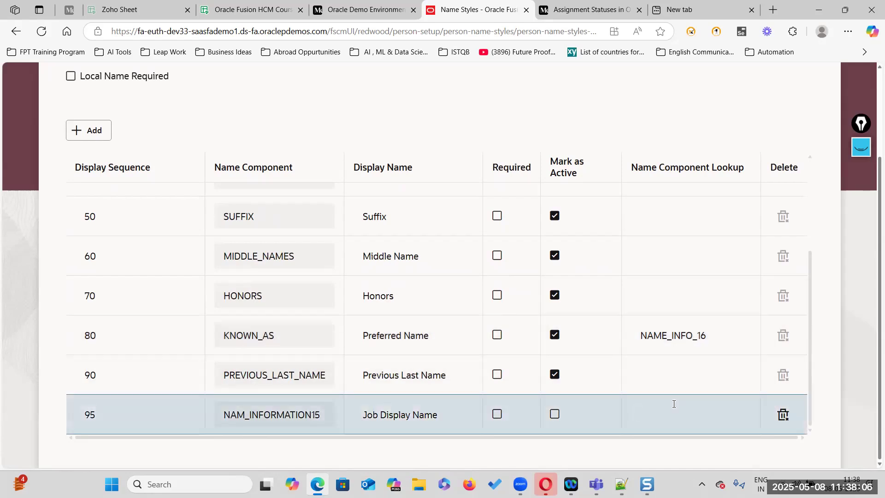
pyautogui.click(784, 413)
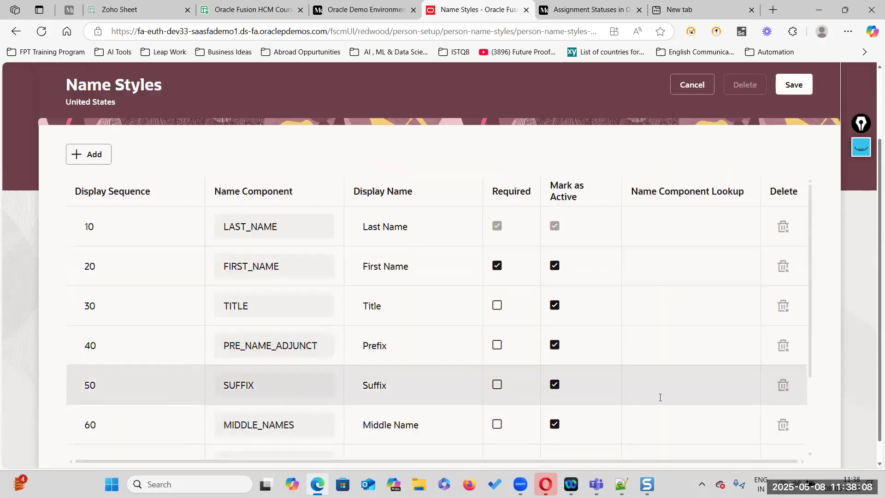
pyautogui.scroll(-5, 731, 340)
pyautogui.scroll(2, 732, 339)
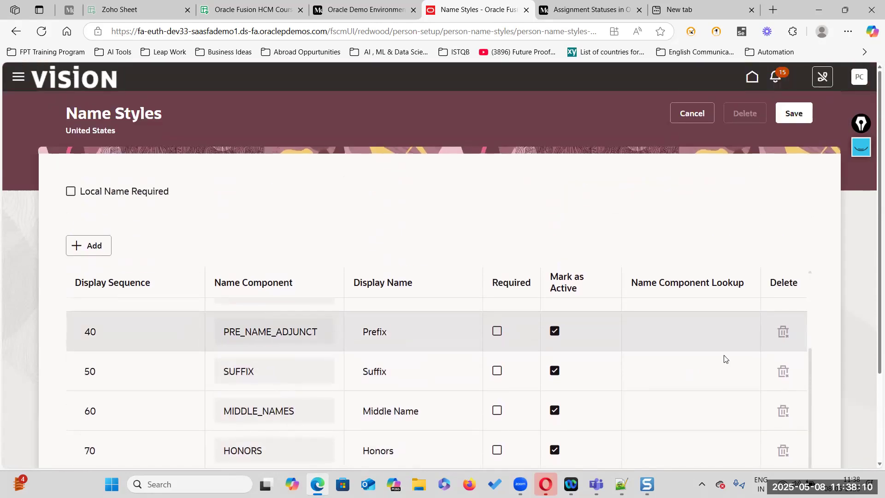
pyautogui.scroll(-2, 710, 345)
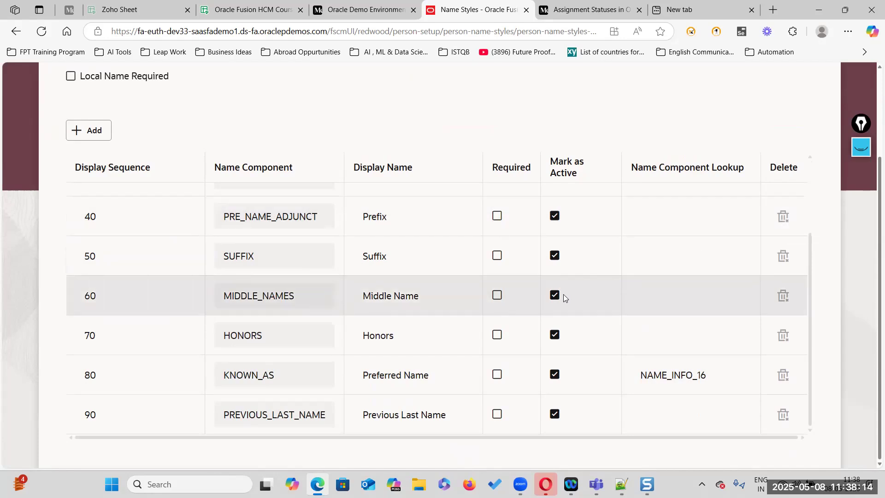
# Step: Review the required and active settings of the remaining name components and save the United States name style
pyautogui.scroll(5, 566, 268)
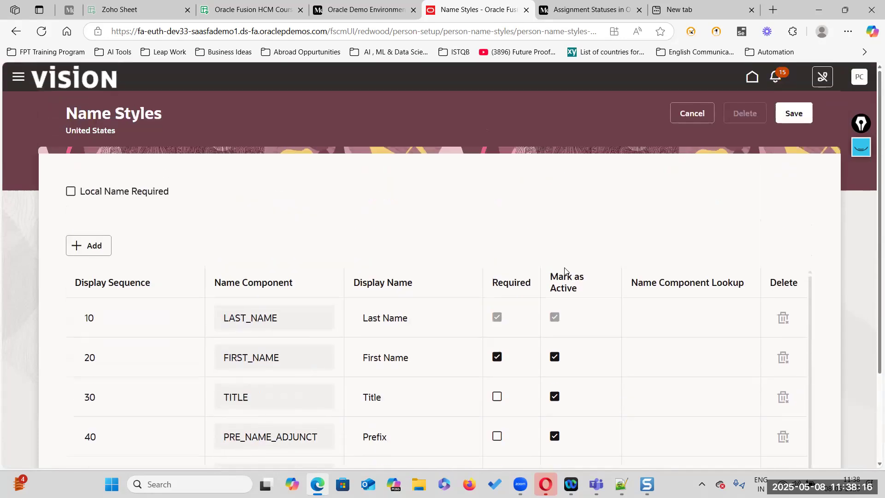
pyautogui.scroll(-2, 556, 392)
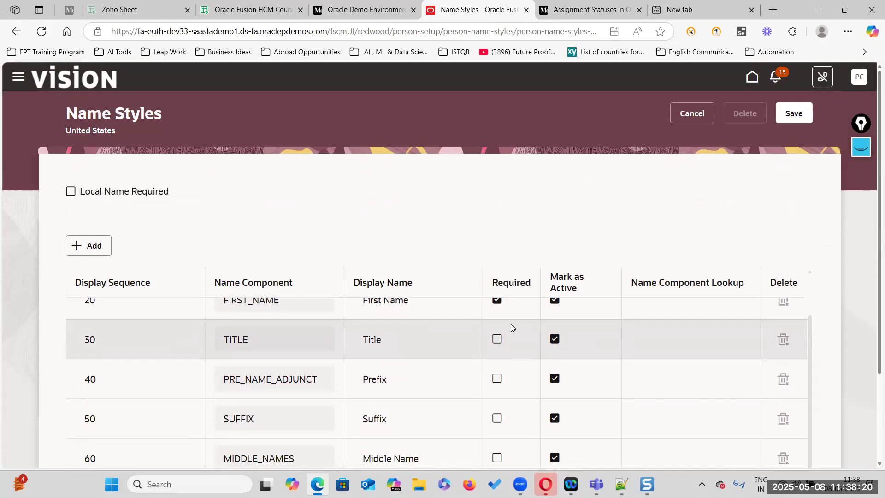
pyautogui.scroll(2, 491, 365)
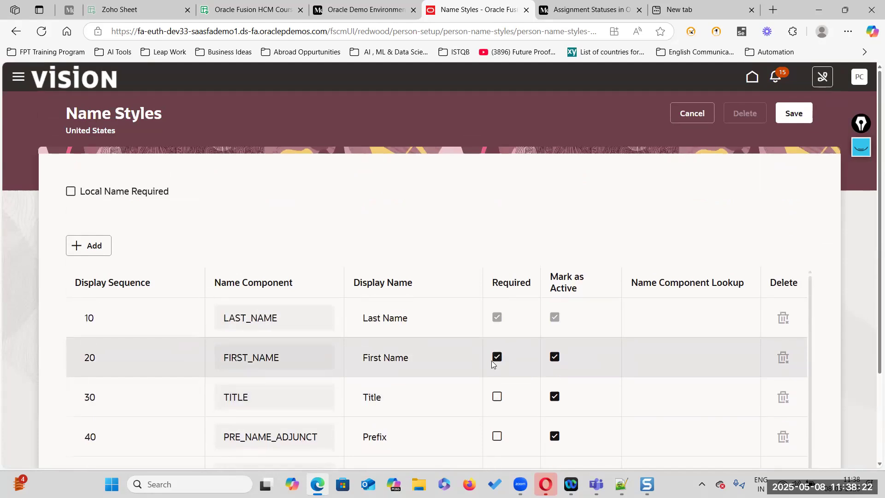
pyautogui.scroll(-3, 491, 360)
pyautogui.scroll(3, 496, 378)
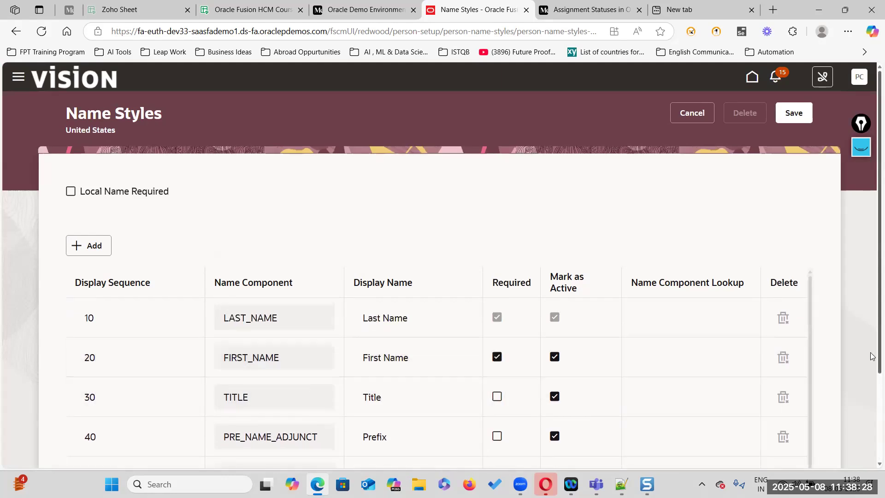
pyautogui.scroll(-3, 733, 373)
pyautogui.scroll(-3, 596, 379)
pyautogui.scroll(3, 469, 324)
pyautogui.scroll(-3, 469, 324)
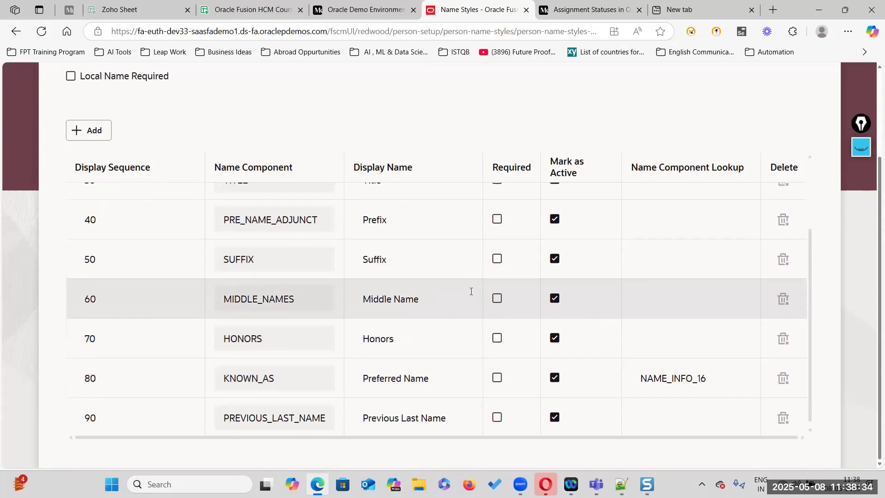
pyautogui.scroll(5, 470, 295)
pyautogui.click(793, 115)
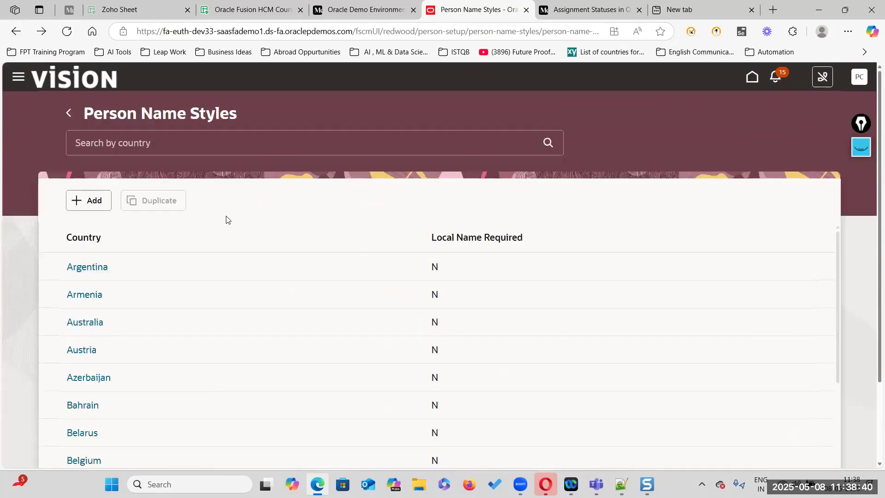
# Step: Reopen the United States person name style, enable Local Name Required and save it
pyautogui.click(140, 147)
pyautogui.write('united State')
pyautogui.press('BackSpace')
pyautogui.write('ates')
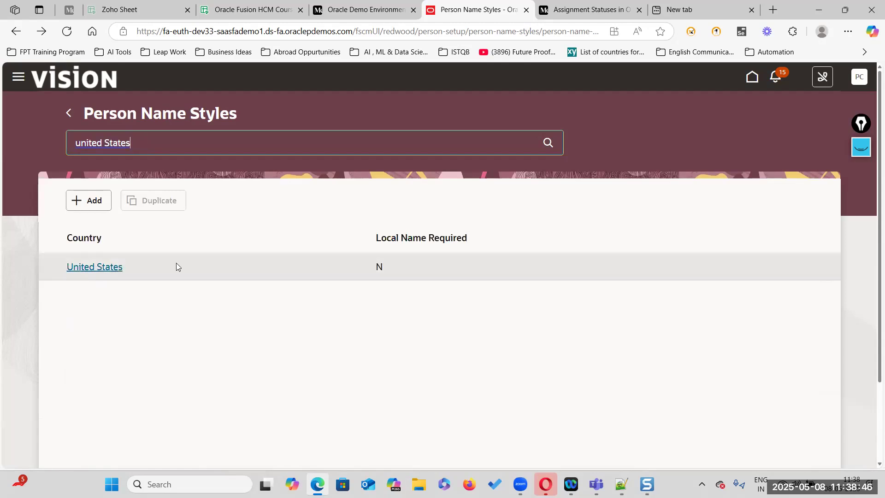
pyautogui.click(89, 270)
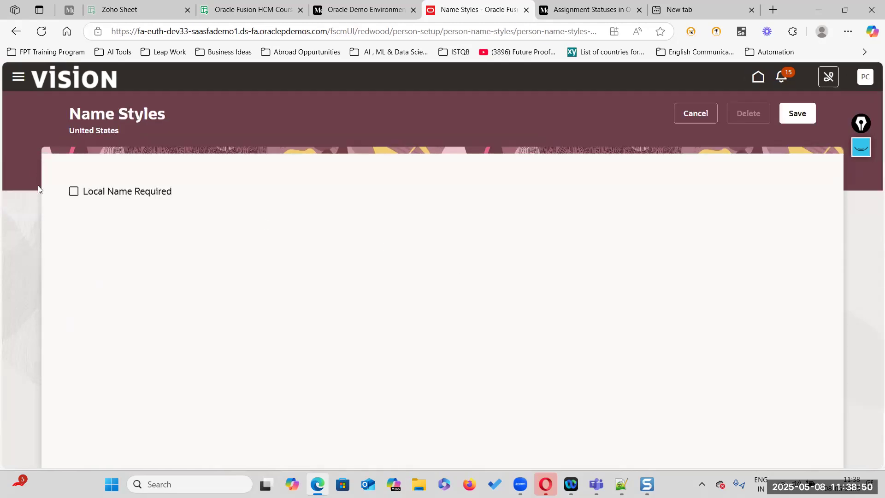
pyautogui.click(70, 194)
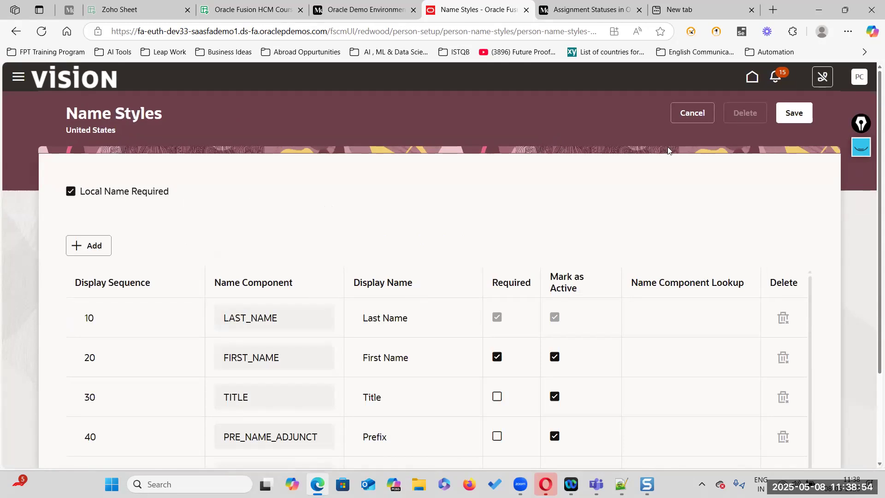
pyautogui.click(794, 116)
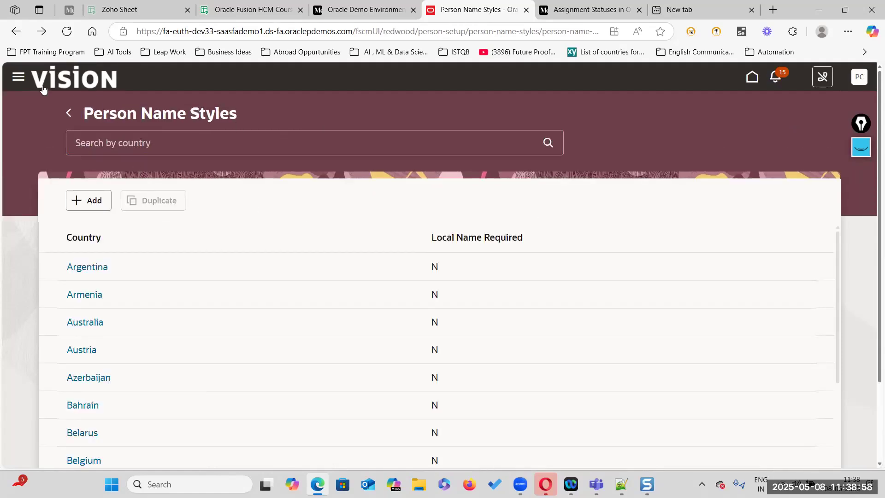
# Step: Return to the home page and start the Hire an Employee process under My Client Groups
pyautogui.click(748, 77)
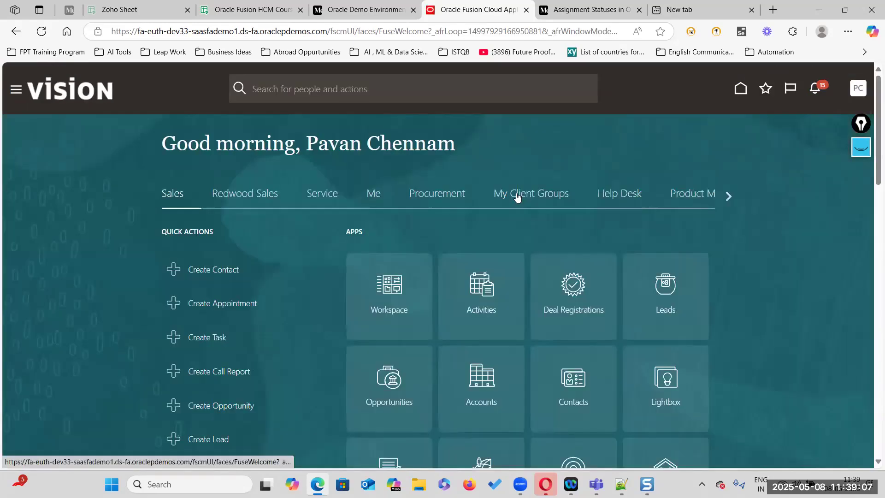
pyautogui.click(517, 196)
pyautogui.click(575, 299)
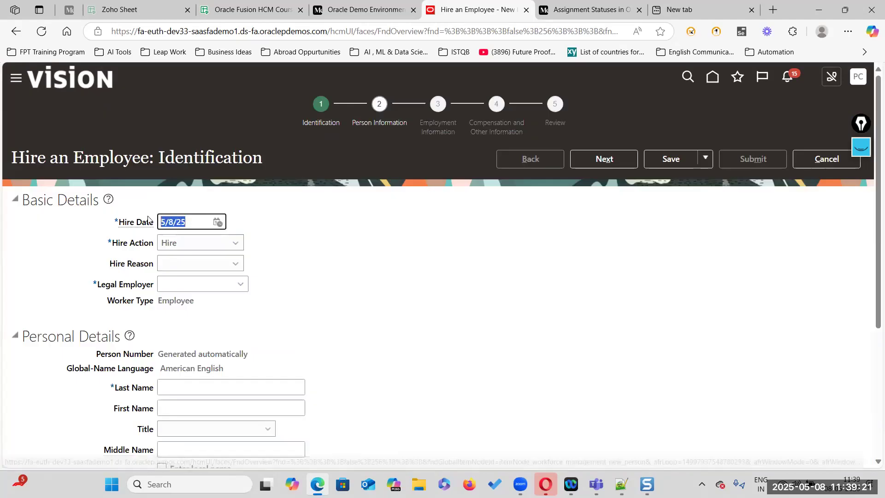
# Step: Set the hire date to 1/1/23, the hire reason to filling a vacant position and the legal employer to US1 Legal Entity
pyautogui.write('1/1')
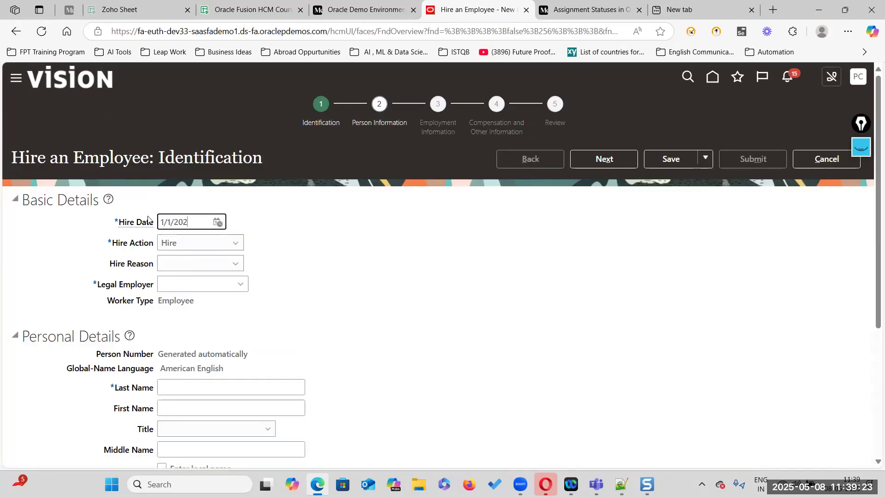
pyautogui.click(222, 267)
pyautogui.click(243, 289)
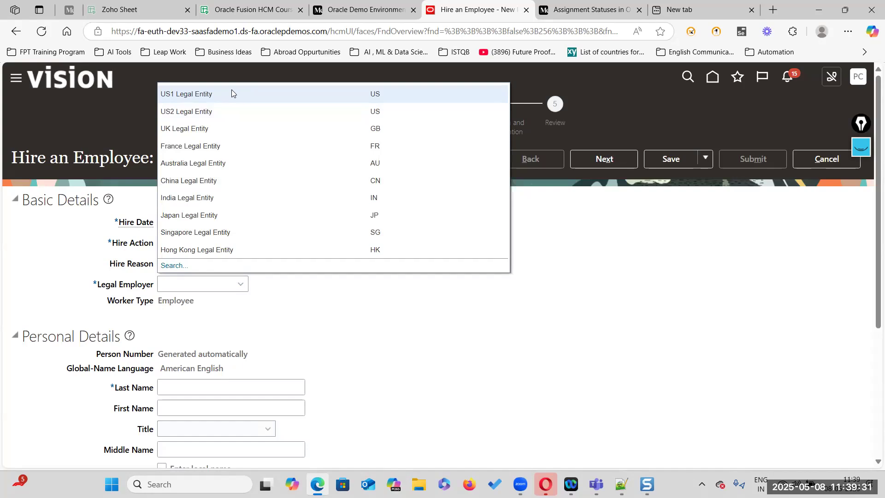
pyautogui.click(216, 96)
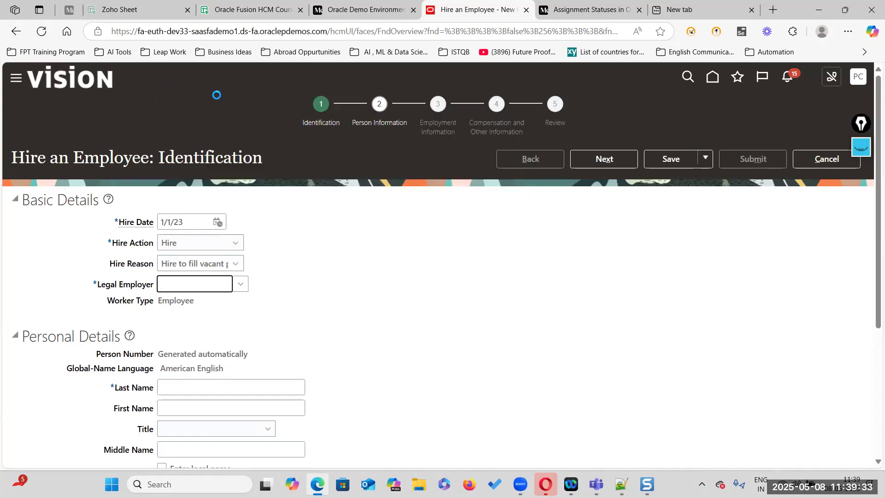
# Step: Examine the Enter local name option and the required name fields in the Personal Details section
pyautogui.scroll(-3, 272, 202)
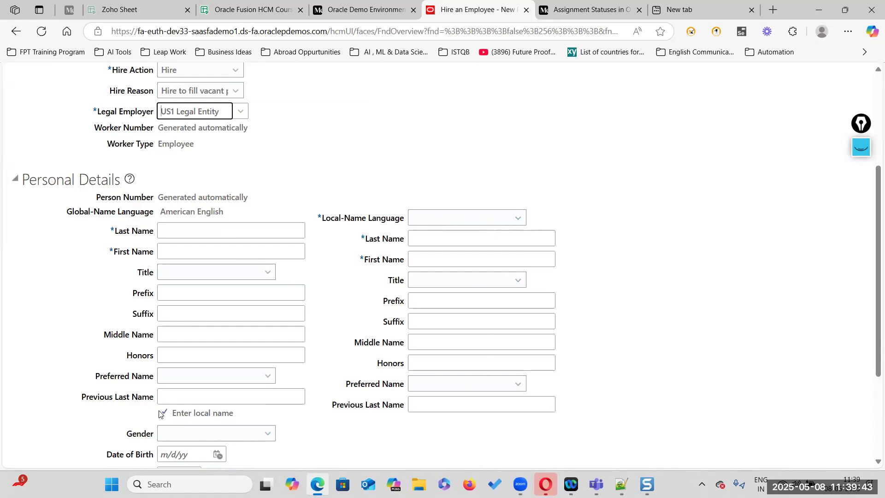
pyautogui.moveTo(159, 414); pyautogui.dragTo(239, 414)
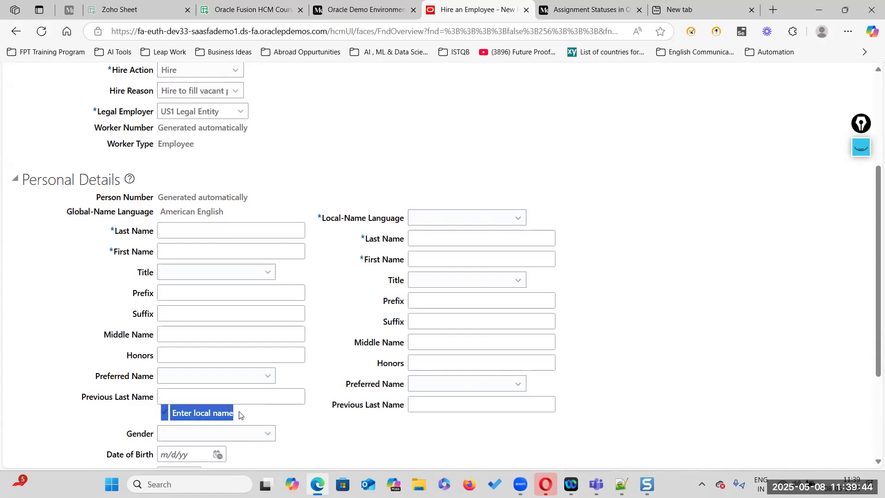
pyautogui.click(385, 431)
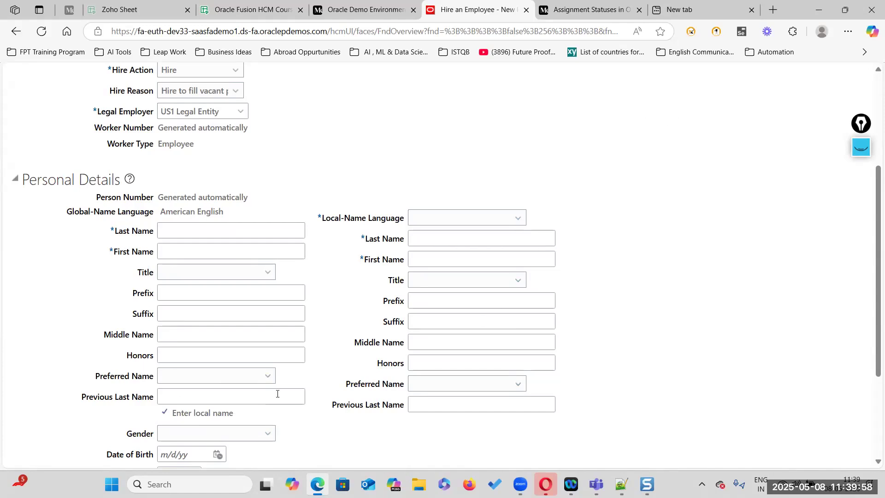
pyautogui.moveTo(159, 416); pyautogui.dragTo(248, 417)
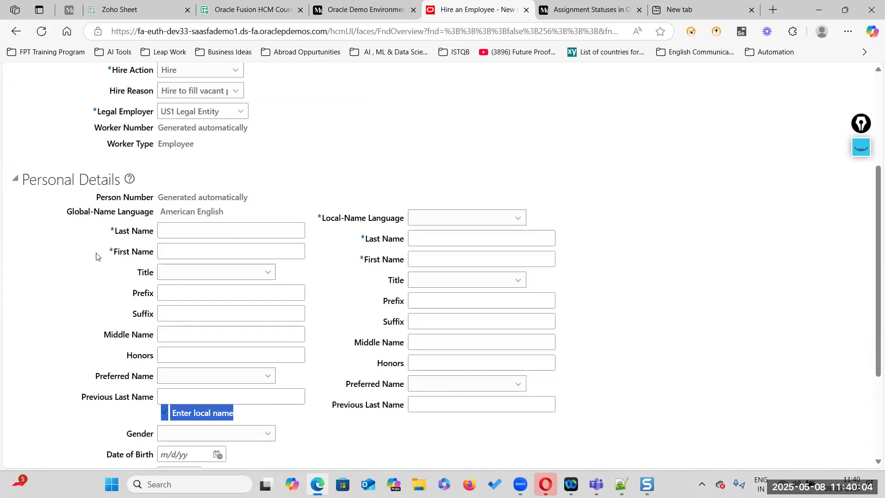
# Step: Enter the employee's global last and first name with title Mr., and choose Arabic as the local-name language
pyautogui.click(181, 230)
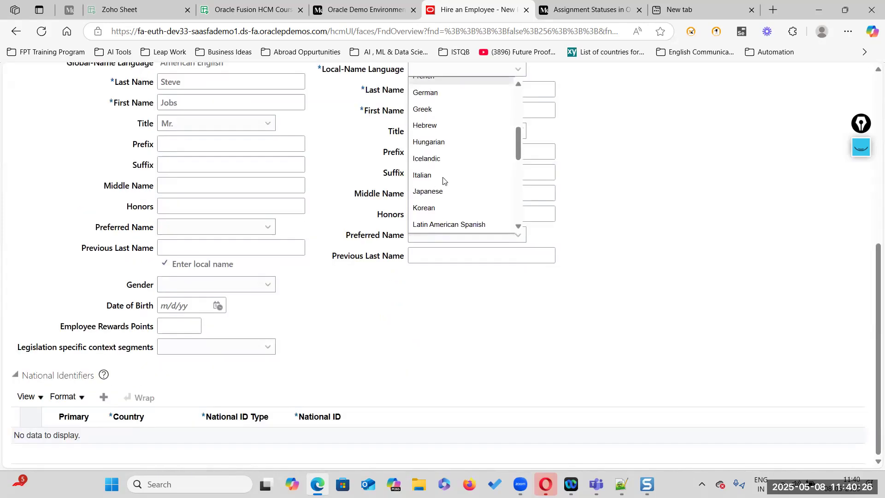
pyautogui.scroll(-2, 451, 181)
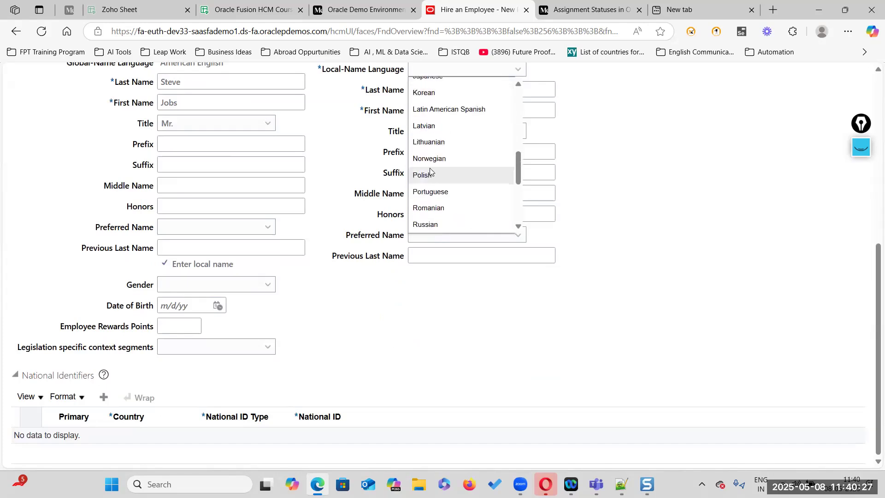
pyautogui.scroll(-3, 454, 171)
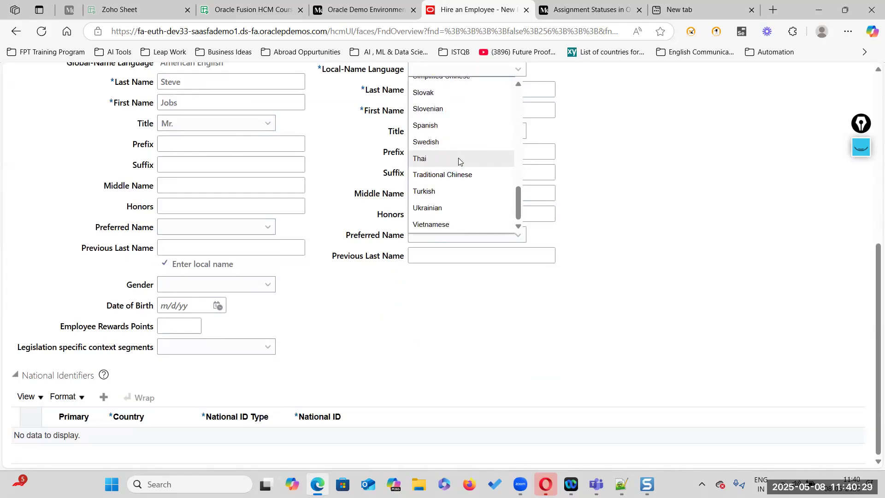
pyautogui.scroll(5, 458, 158)
pyautogui.scroll(5, 459, 162)
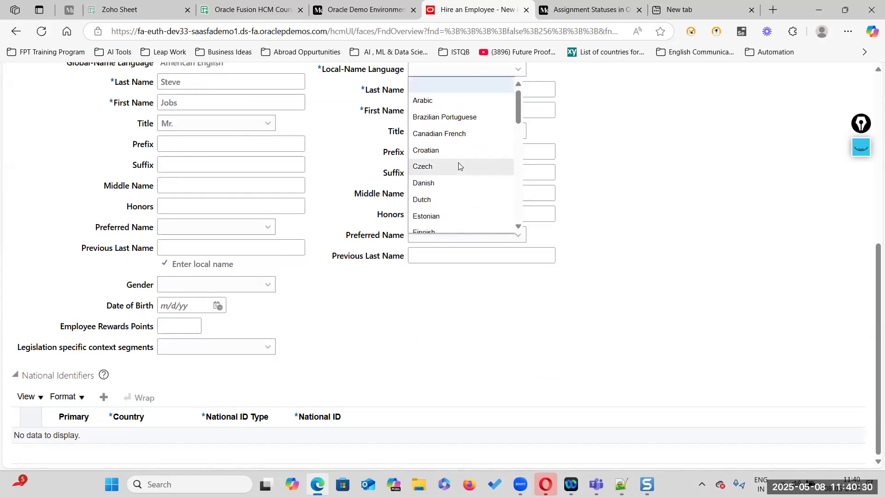
pyautogui.click(456, 103)
# Step: Enter the employee's last and first name in the required local-name fields
pyautogui.scroll(3, 468, 109)
pyautogui.click(431, 265)
pyautogui.write('Steve')
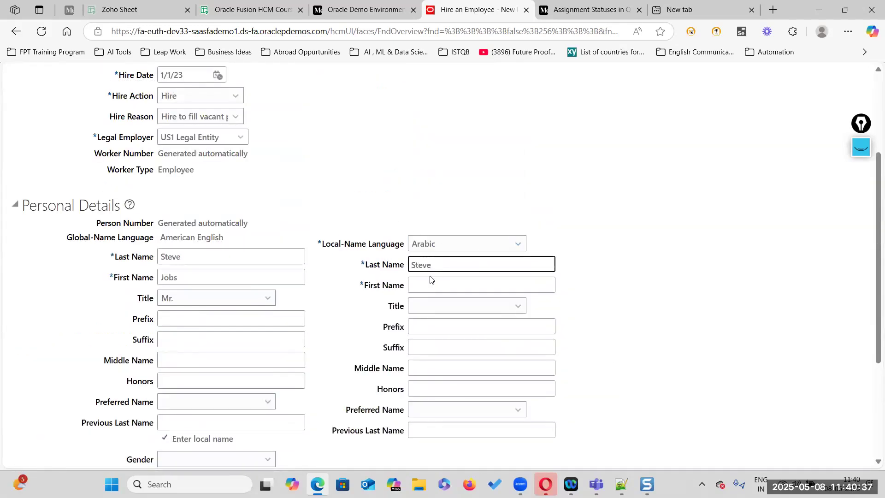
pyautogui.click(423, 282)
pyautogui.write('JOb')
pyautogui.press('BackSpace')
pyautogui.press('BackSpace')
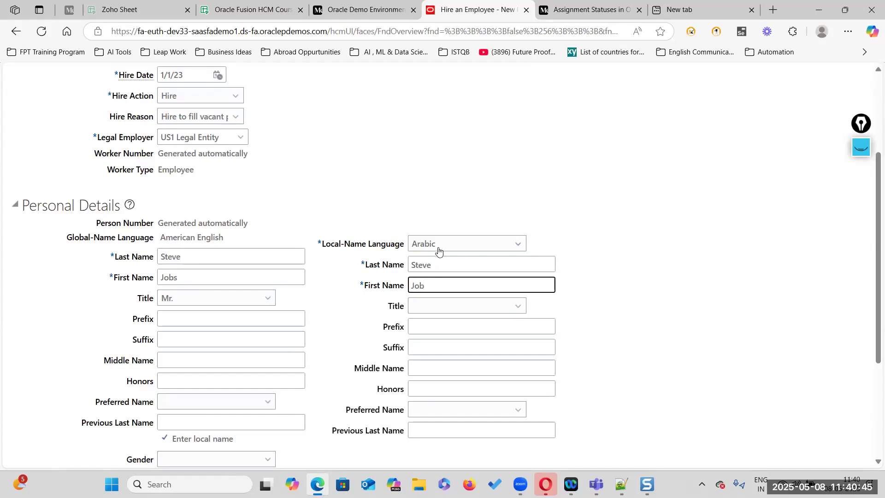
pyautogui.write('s')
# Step: Set the gender to Male, enter the employee's date of birth and continue to the Person Information stage
pyautogui.scroll(-4, 459, 299)
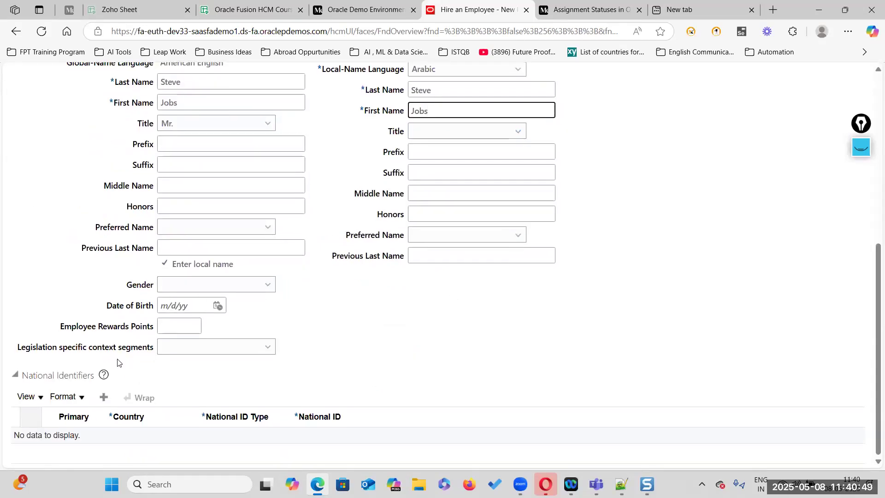
pyautogui.click(268, 285)
pyautogui.click(210, 333)
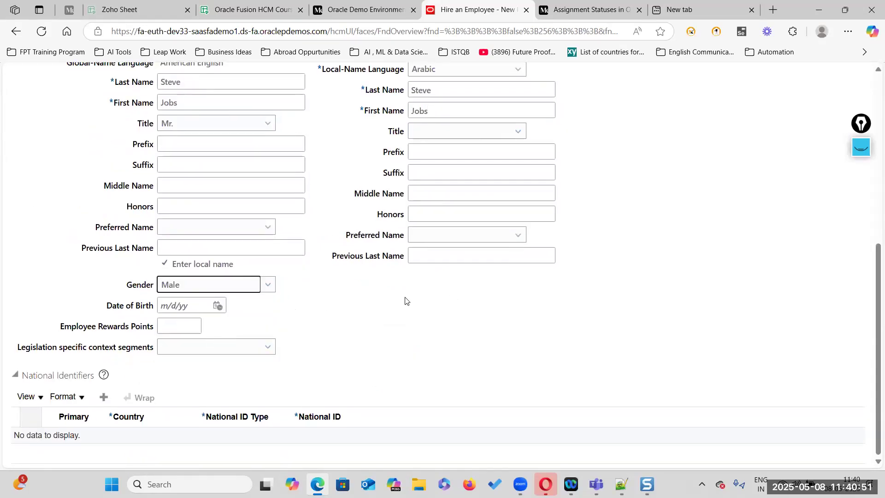
pyautogui.write('1/1/9')
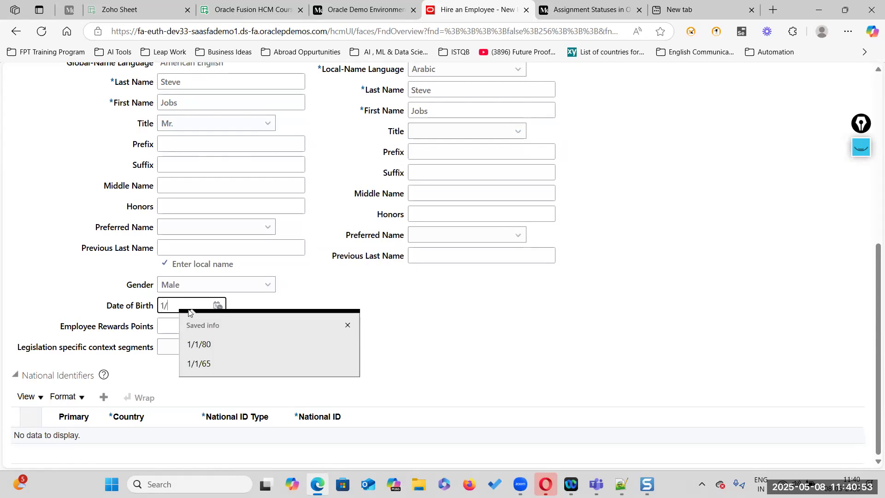
pyautogui.write('72')
pyautogui.press('BackSpace')
pyautogui.press('BackSpace')
pyautogui.press('BackSpace')
pyautogui.write('197')
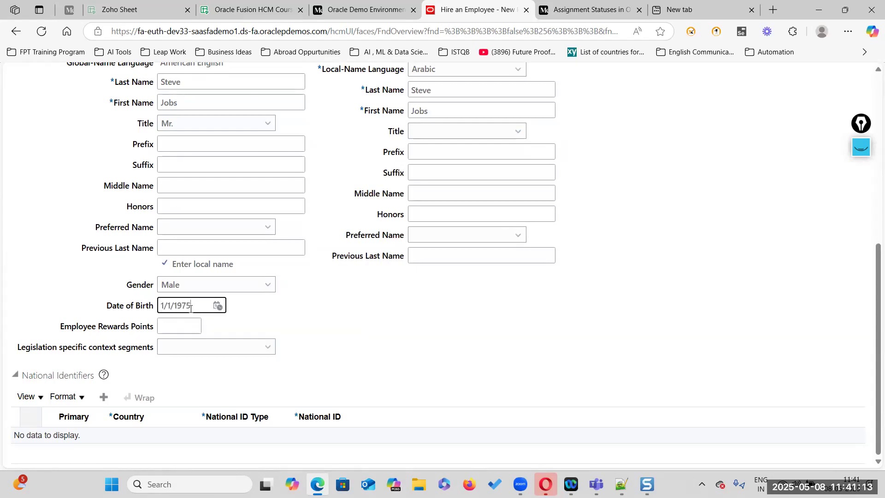
pyautogui.write('5')
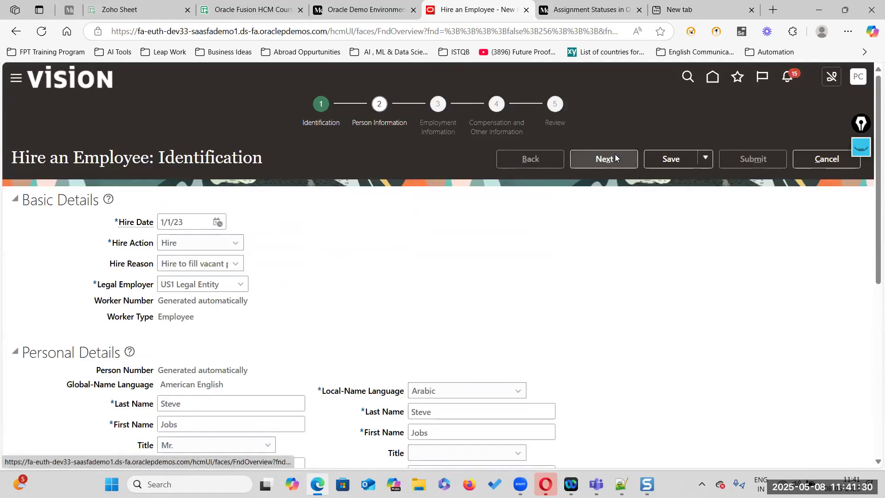
pyautogui.click(616, 158)
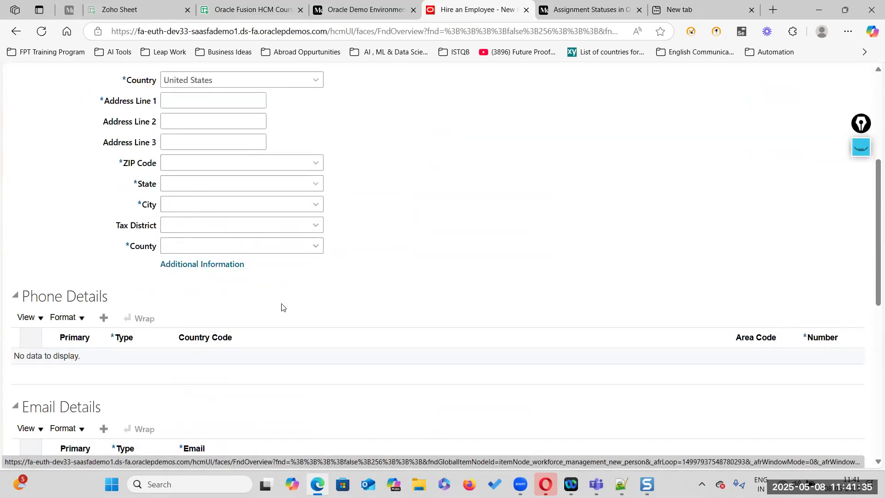
# Step: Return to the Identification stage and review the required global and local name fields in Personal Details
pyautogui.scroll(5, 283, 307)
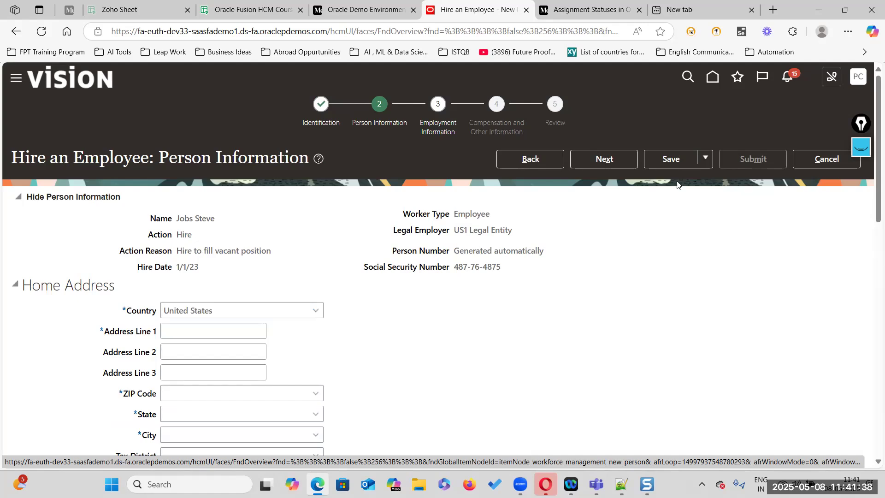
pyautogui.click(530, 160)
pyautogui.scroll(-5, 469, 251)
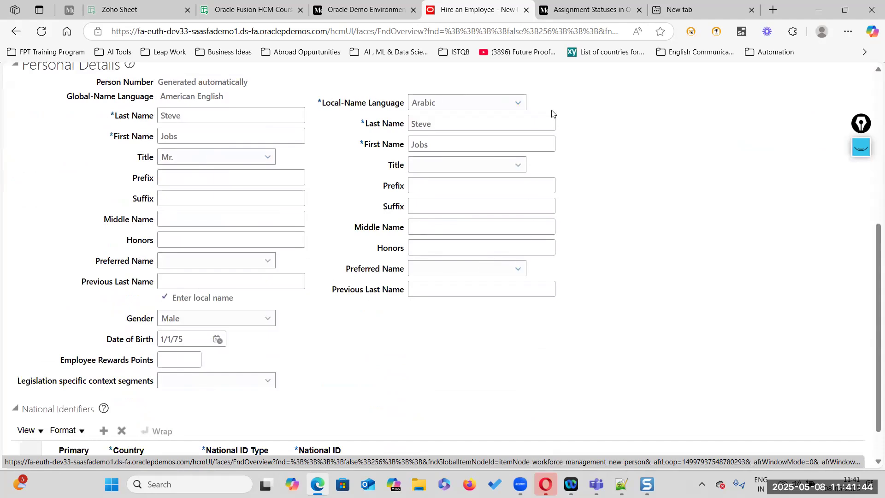
pyautogui.moveTo(49, 91); pyautogui.dragTo(328, 192)
pyautogui.click(103, 151)
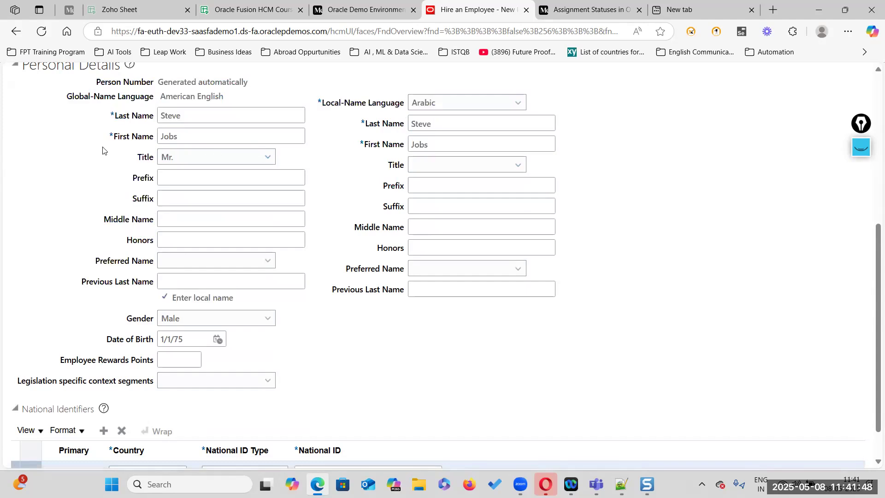
pyautogui.moveTo(110, 136); pyautogui.dragTo(154, 138)
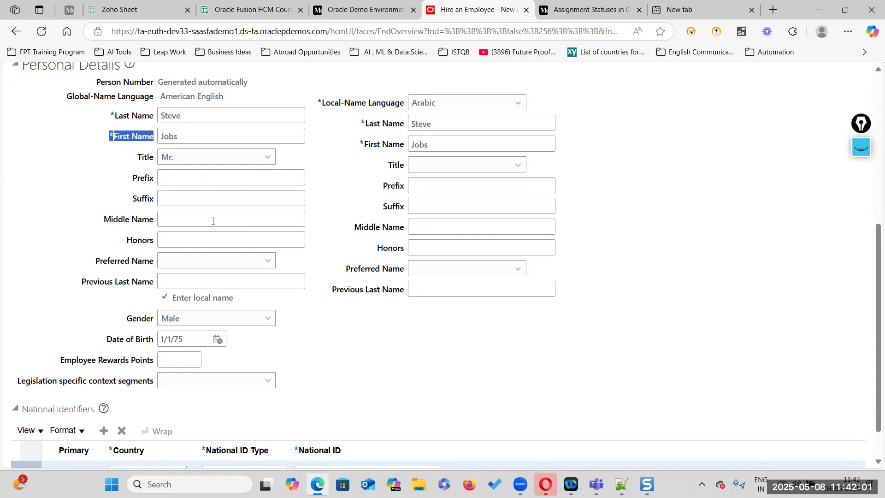
# Step: Cancel the employee hire and discard the unsaved changes
pyautogui.scroll(6, 283, 257)
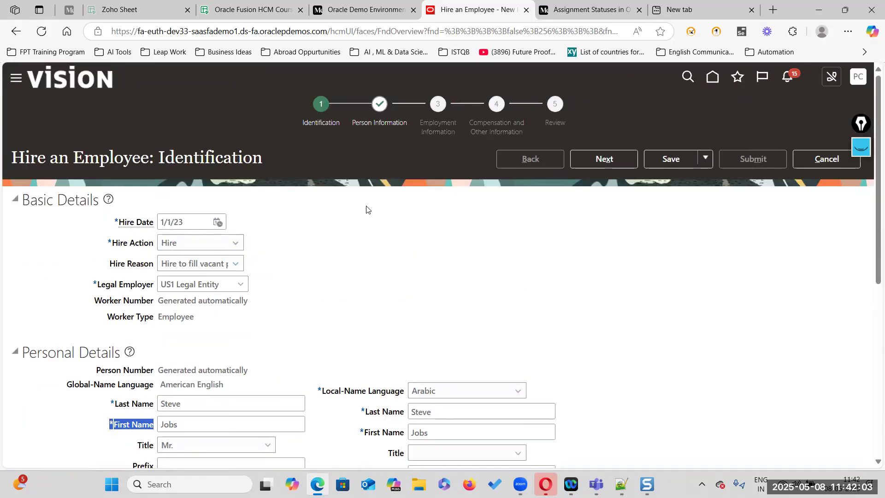
pyautogui.click(808, 160)
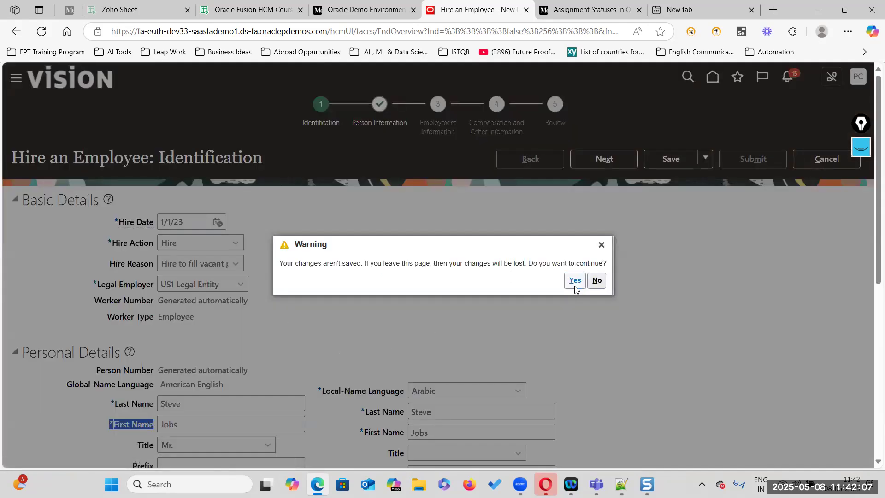
pyautogui.click(575, 281)
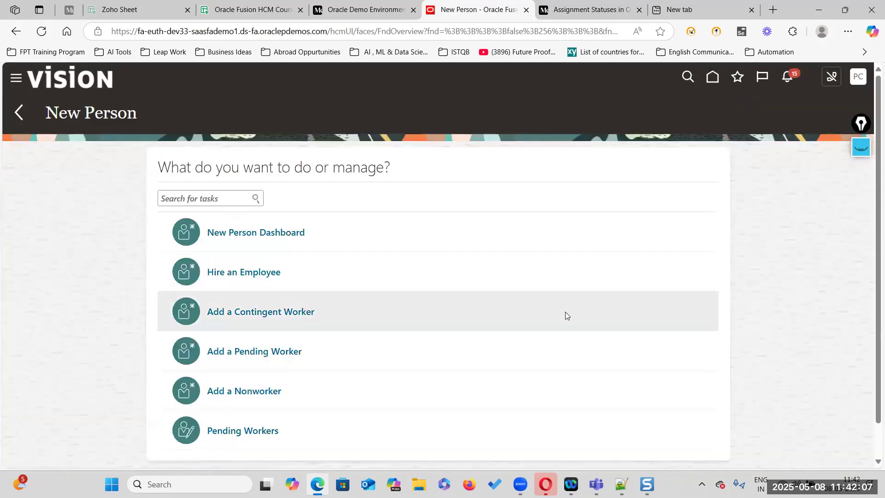
# Step: Find the Manage Person Name Style task in Setup and Maintenance and open it
pyautogui.click(858, 82)
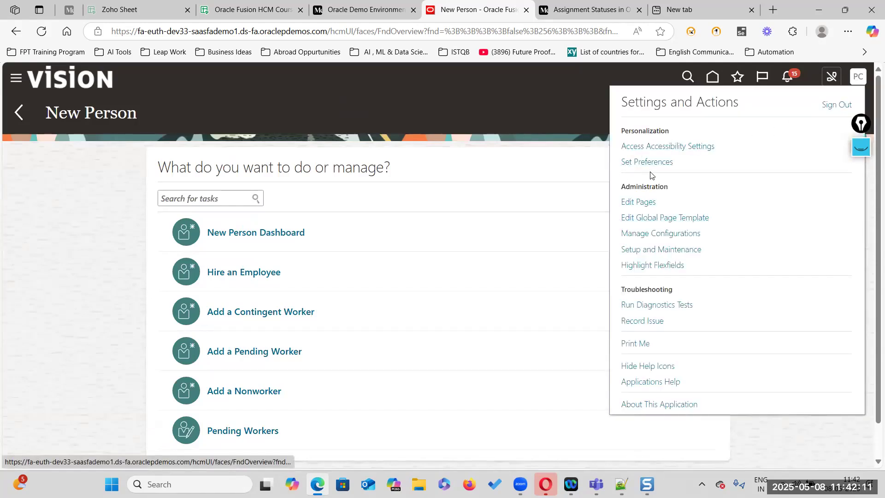
pyautogui.click(660, 250)
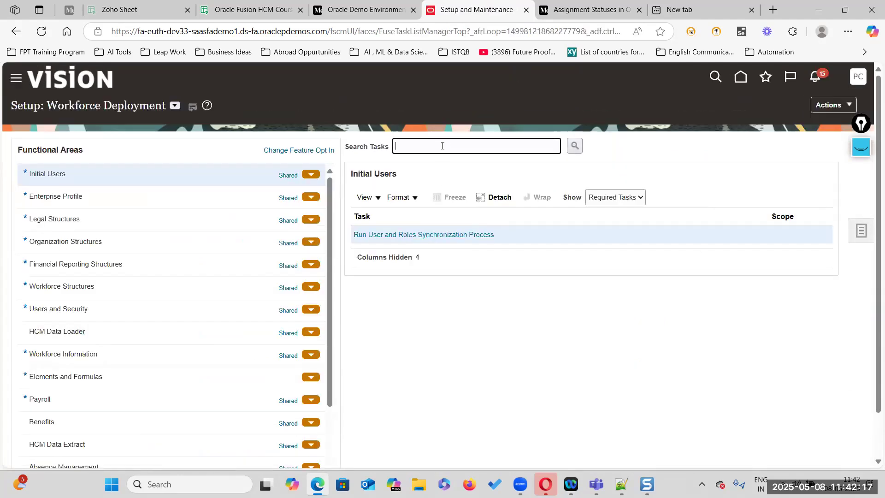
pyautogui.click(442, 146)
pyautogui.write('Manage OPer')
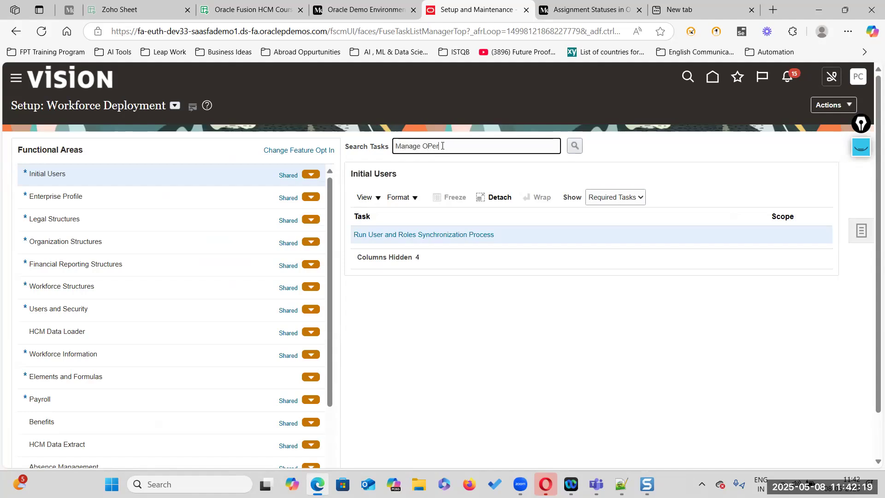
pyautogui.press('BackSpace')
pyautogui.write('Person name')
pyautogui.press('BackSpace')
pyautogui.press('BackSpace')
pyautogui.press('BackSpace')
pyautogui.press('BackSpace')
pyautogui.write('Name Style')
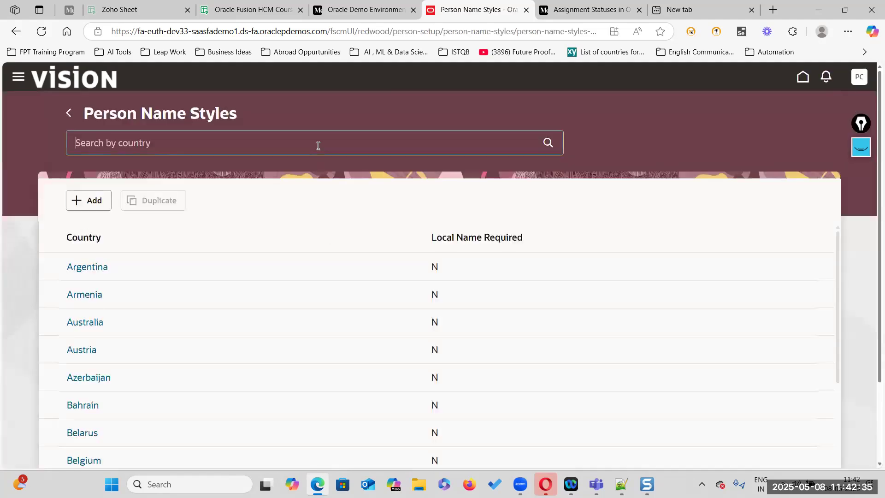
# Step: Open the United States name style, clear Local Name Required and the First Name component's Required option, and save
pyautogui.write('United States')
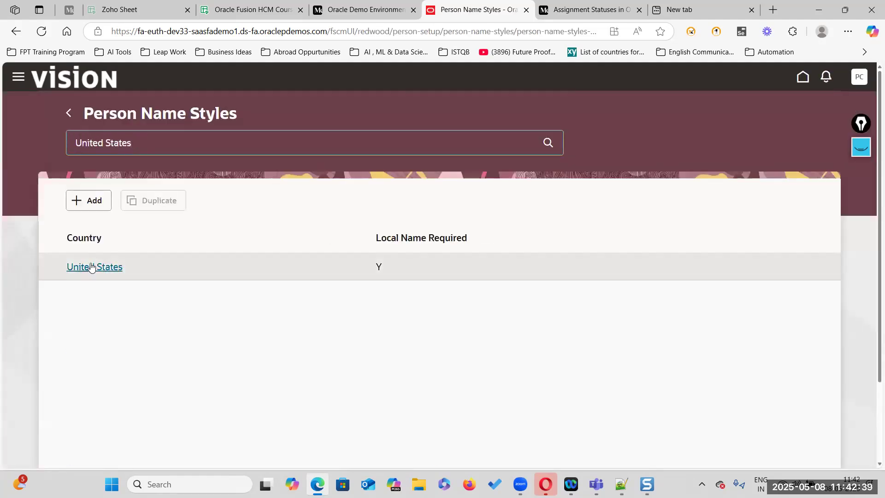
pyautogui.doubleClick(310, 256)
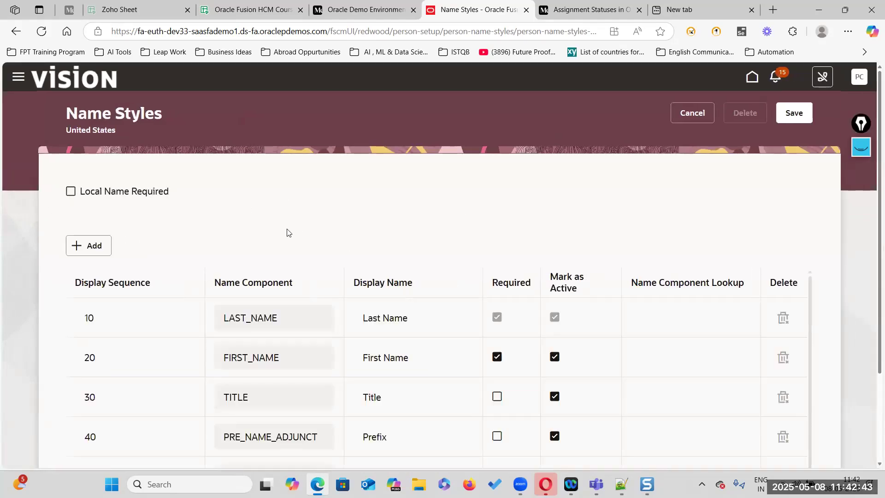
pyautogui.click(497, 358)
pyautogui.click(436, 361)
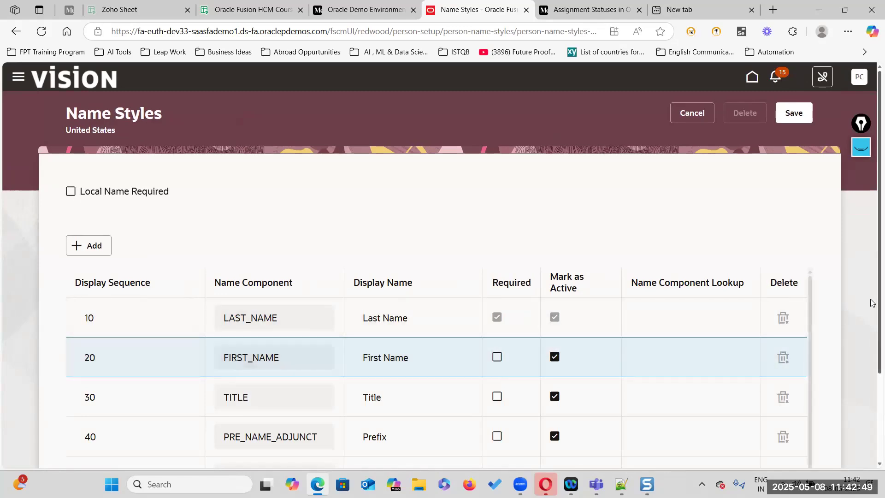
pyautogui.scroll(-3, 872, 303)
pyautogui.scroll(3, 752, 205)
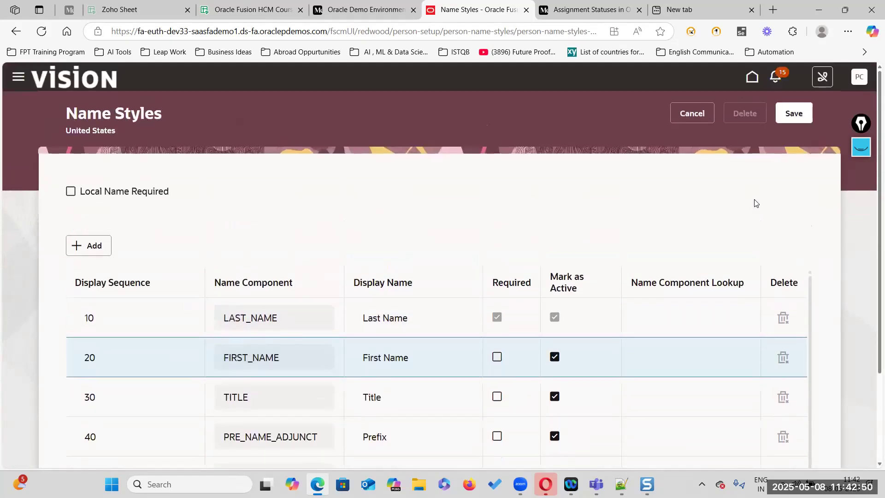
pyautogui.click(800, 114)
# Step: Reopen the United States name style, check the required and active settings of all name components, and save it
pyautogui.click(117, 145)
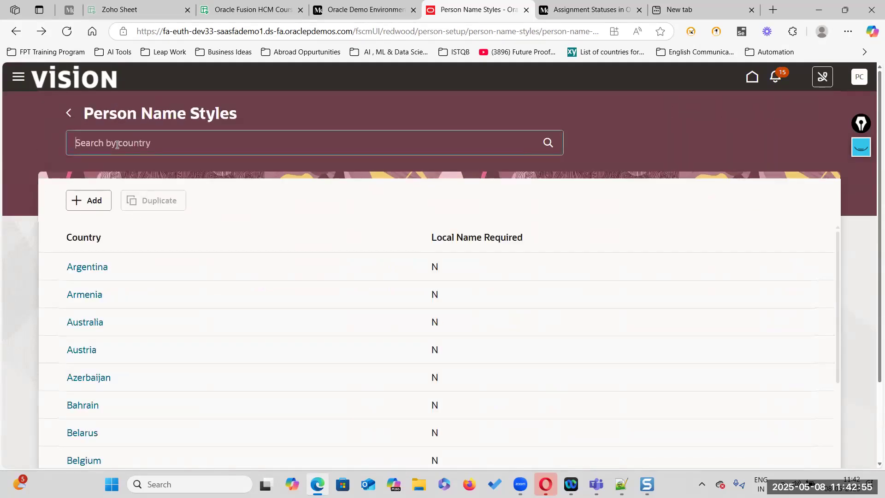
pyautogui.write('united States')
pyautogui.press('Return')
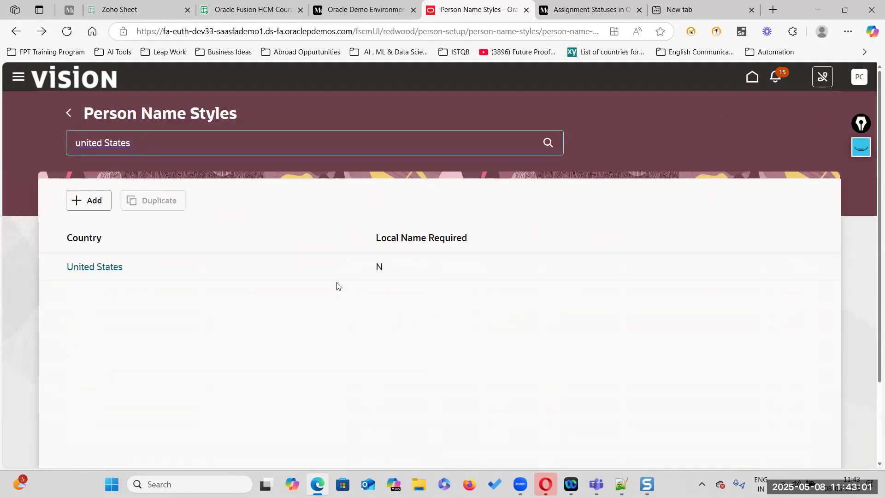
pyautogui.click(92, 267)
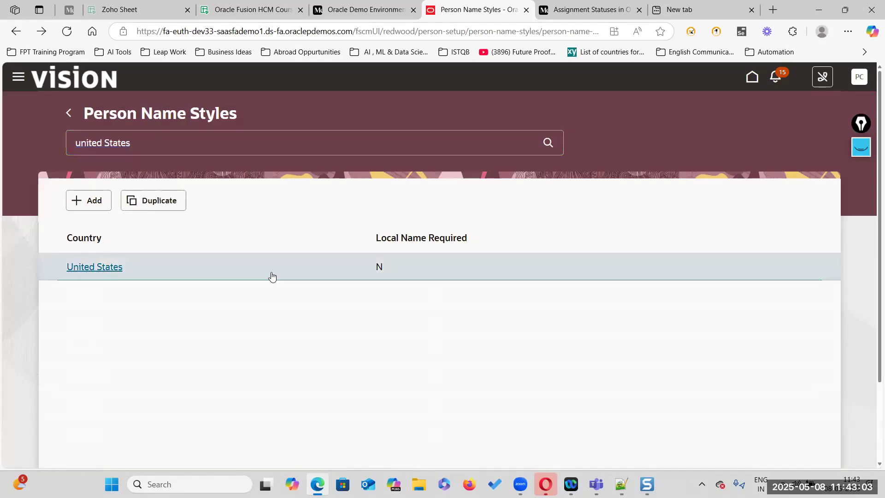
pyautogui.scroll(3, 456, 321)
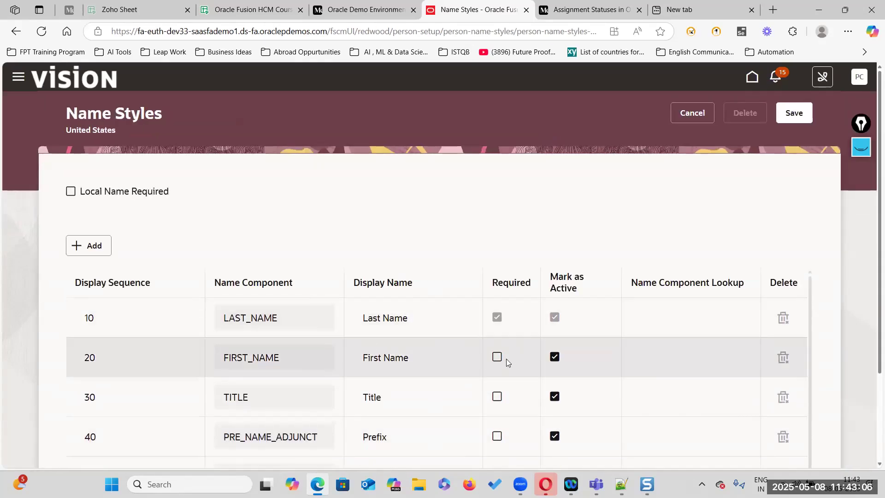
pyautogui.scroll(-3, 820, 359)
pyautogui.scroll(-3, 584, 333)
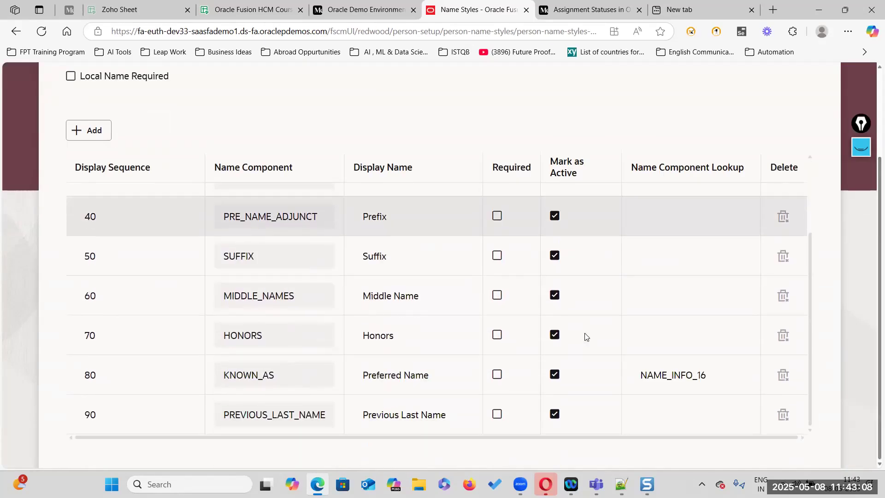
pyautogui.scroll(3, 585, 332)
pyautogui.scroll(3, 758, 125)
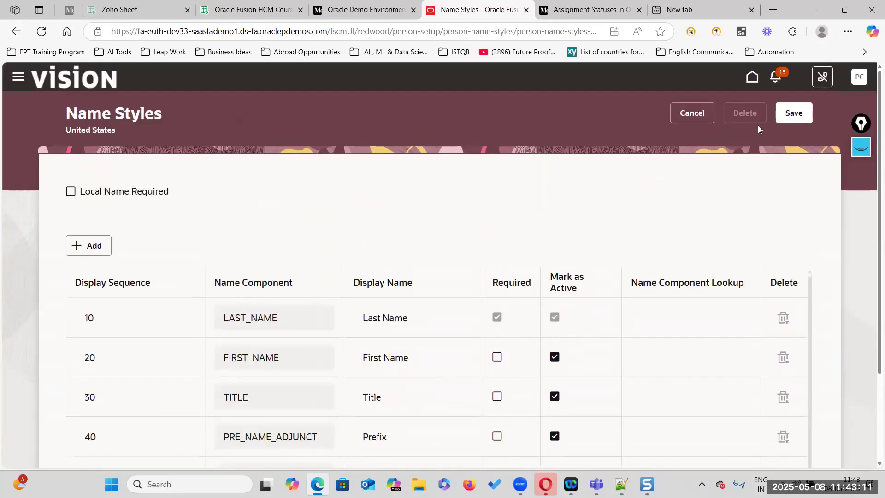
pyautogui.click(794, 113)
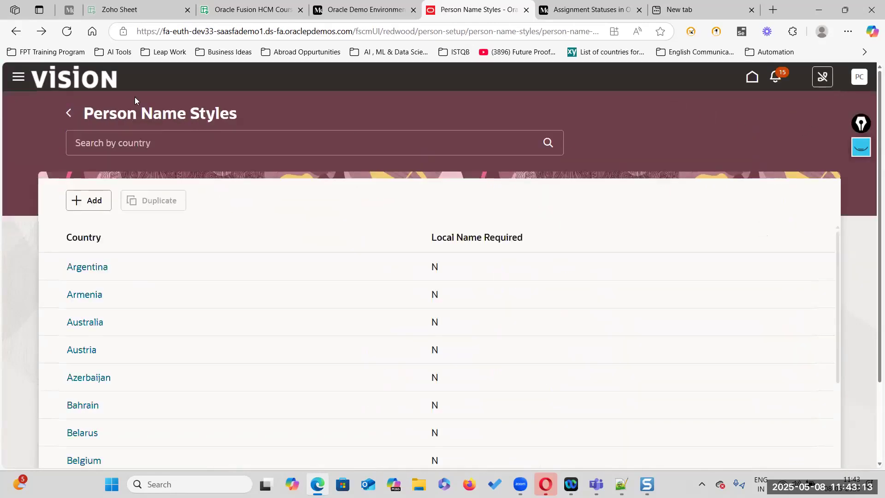
# Step: Start a new Hire an Employee transaction from the New Person work area in My Client Groups
pyautogui.click(752, 78)
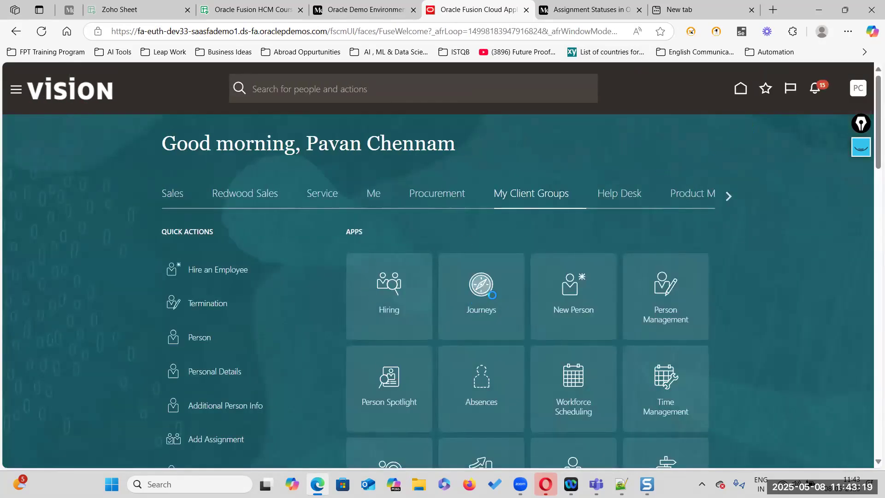
pyautogui.click(572, 302)
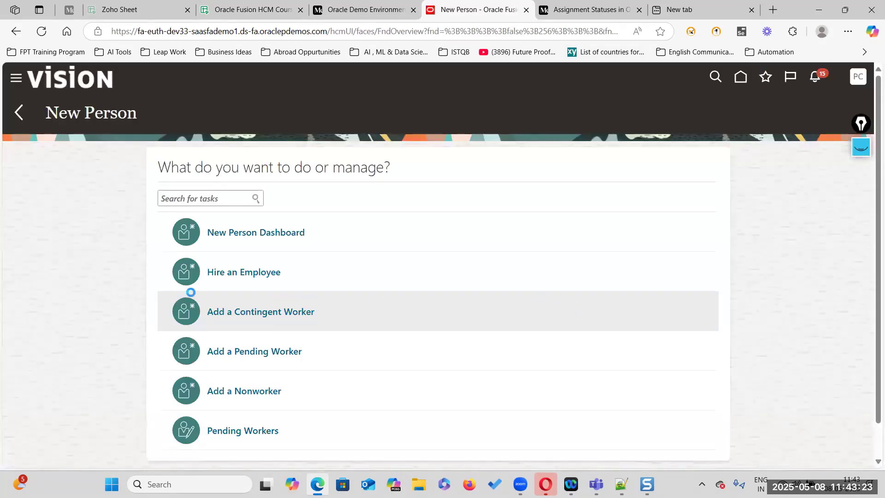
pyautogui.click(255, 275)
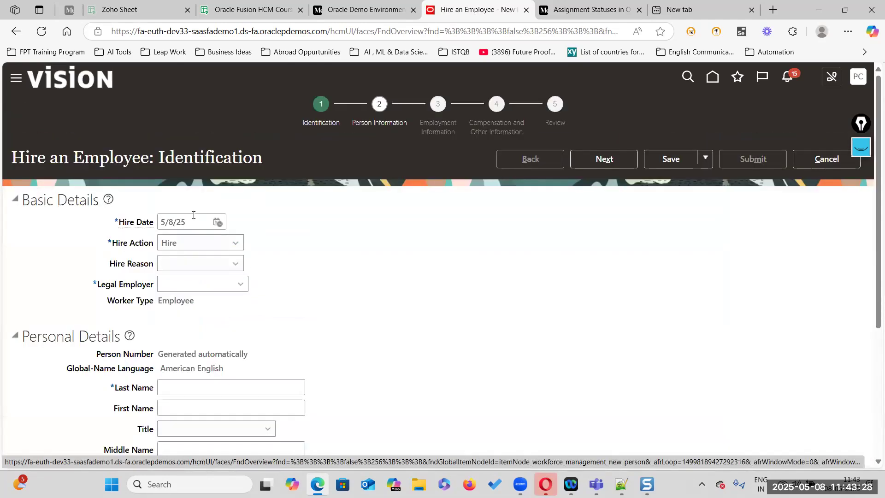
# Step: Set the hire date to 1/1/2023 and the legal employer to US1 Legal Entity
pyautogui.tripleClick(194, 215)
pyautogui.write('1/1/2023')
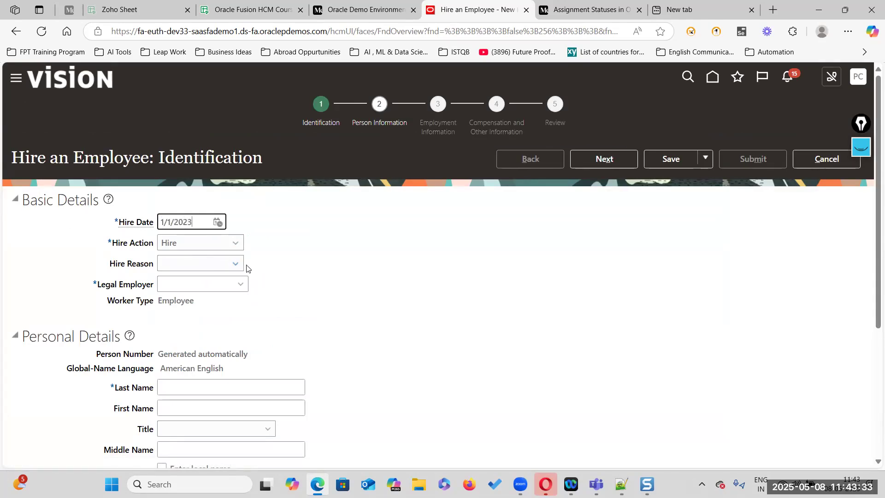
pyautogui.click(238, 283)
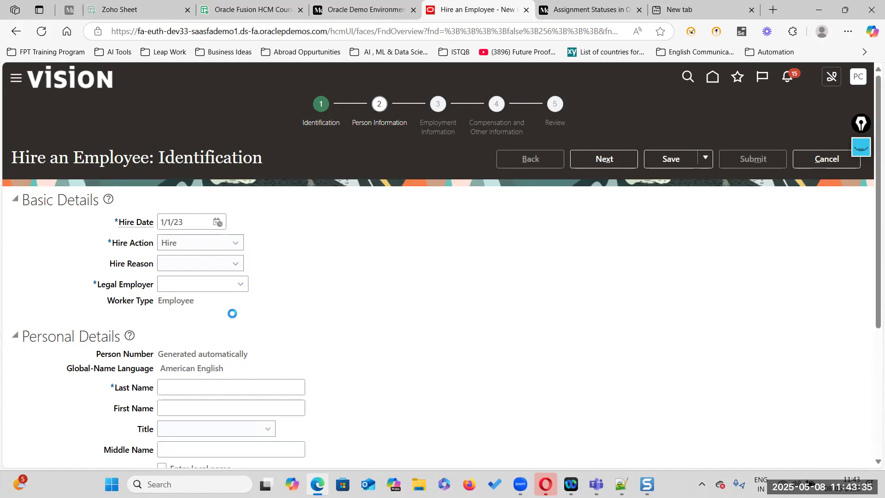
pyautogui.click(198, 93)
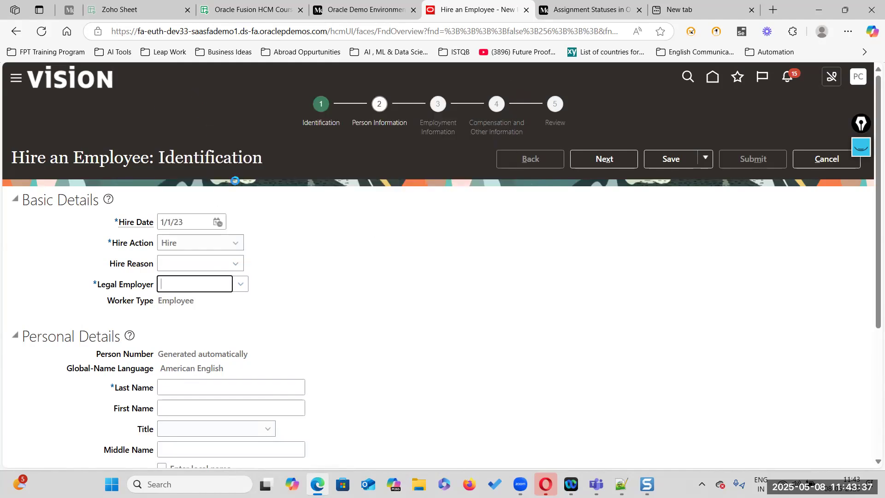
# Step: Examine the Personal Details section to check which global name fields are required
pyautogui.scroll(-4, 405, 359)
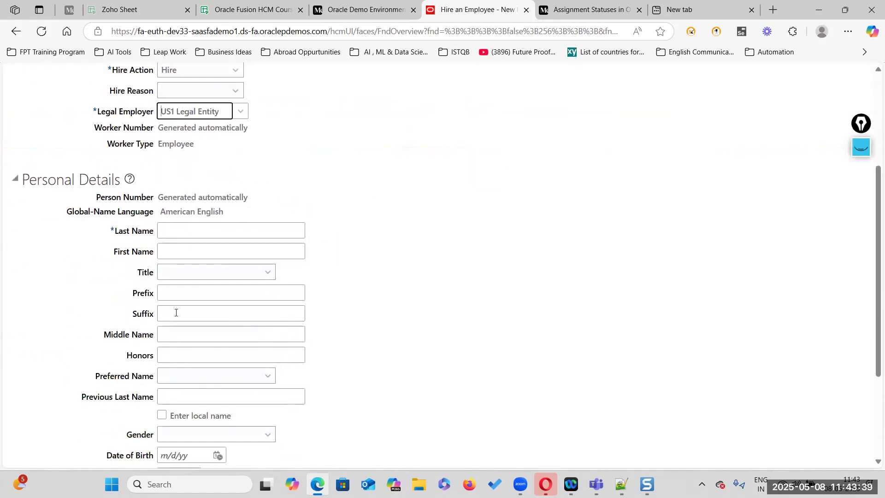
pyautogui.scroll(-3, 413, 311)
pyautogui.scroll(4, 159, 240)
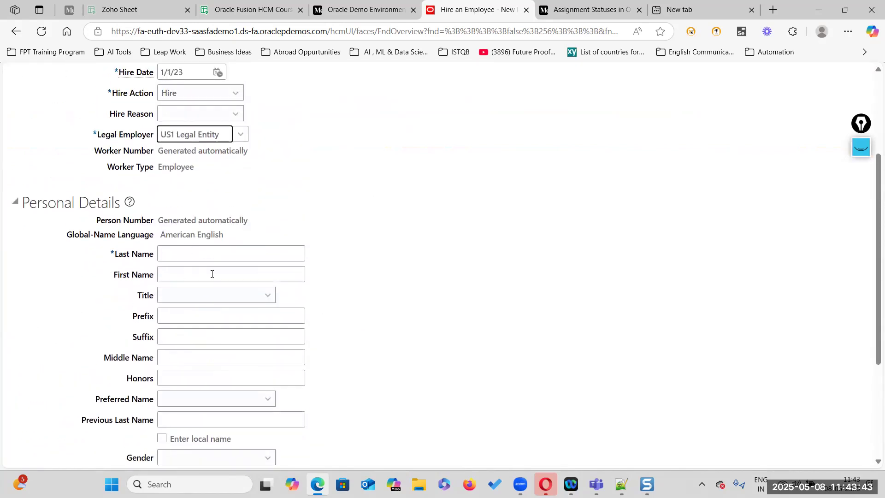
pyautogui.click(177, 255)
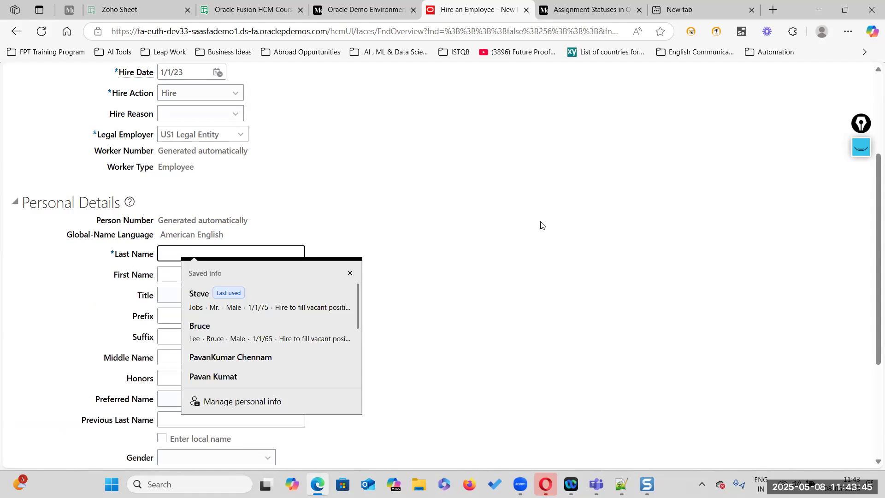
pyautogui.click(542, 226)
# Step: Enable Enter local name to check which local-name fields are required, disable it again and review the form
pyautogui.scroll(-3, 282, 289)
pyautogui.click(162, 266)
pyautogui.scroll(5, 276, 271)
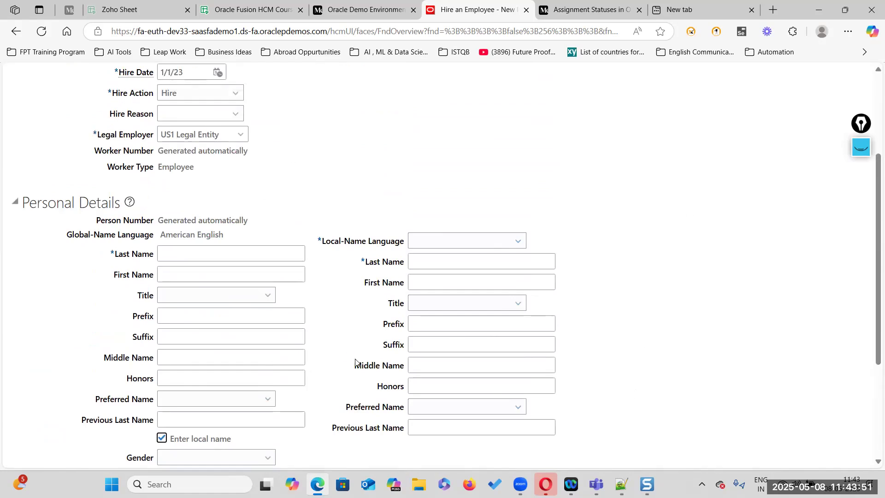
pyautogui.scroll(-4, 355, 362)
pyautogui.click(162, 266)
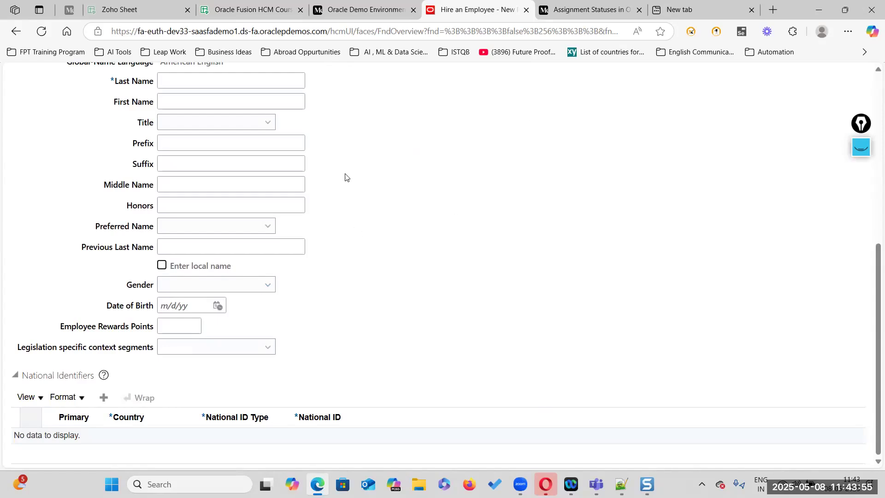
pyautogui.scroll(4, 338, 233)
pyautogui.scroll(-4, 297, 271)
pyautogui.scroll(7, 291, 258)
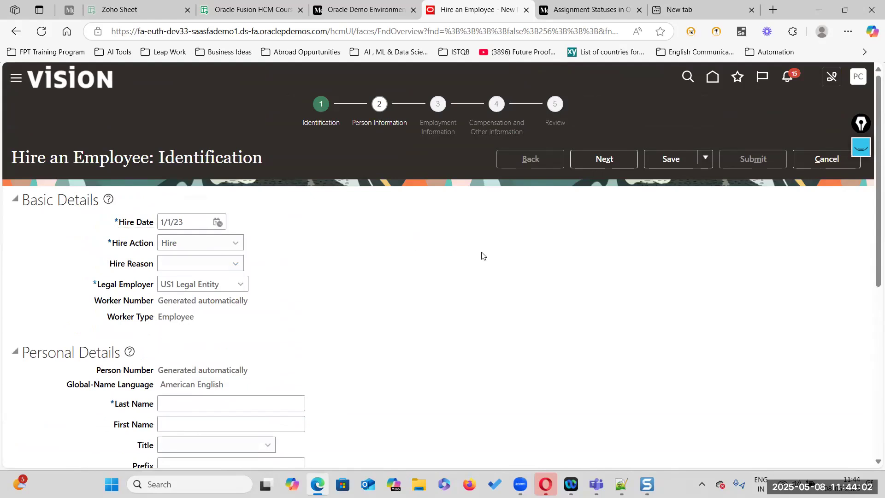
pyautogui.scroll(-4, 482, 256)
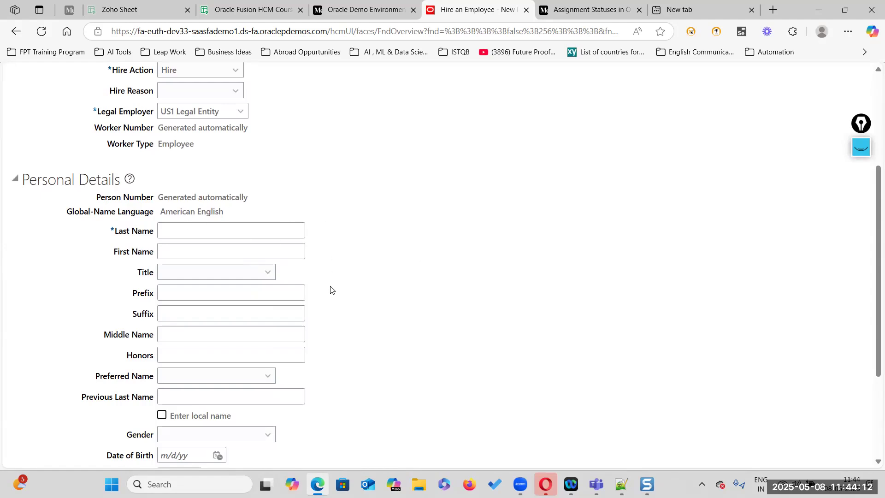
# Step: Review the Personal Details section of the hire form and enable Enter local name to show the local-name fields
pyautogui.scroll(-3, 268, 375)
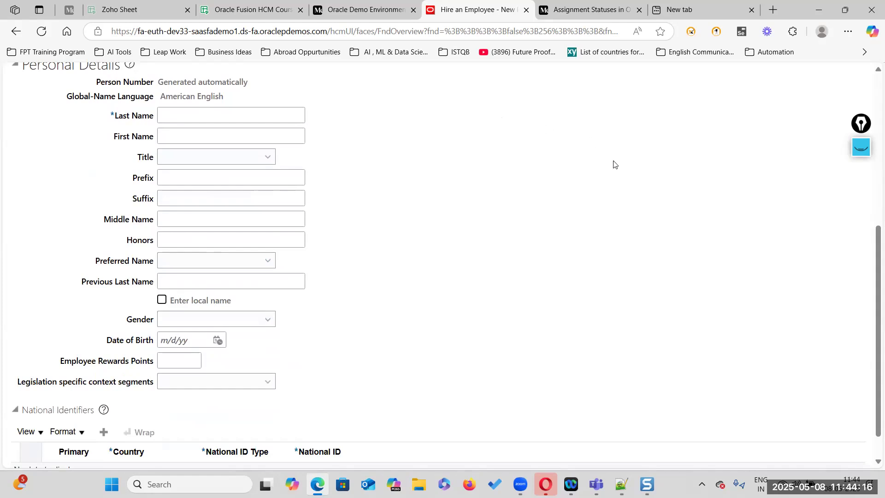
pyautogui.scroll(-1, 525, 295)
pyautogui.scroll(5, 367, 291)
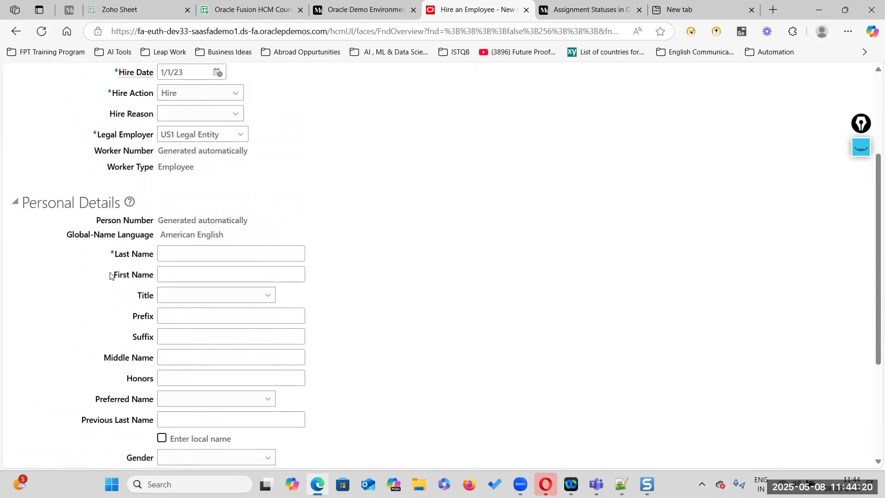
pyautogui.moveTo(22, 201); pyautogui.dragTo(119, 200)
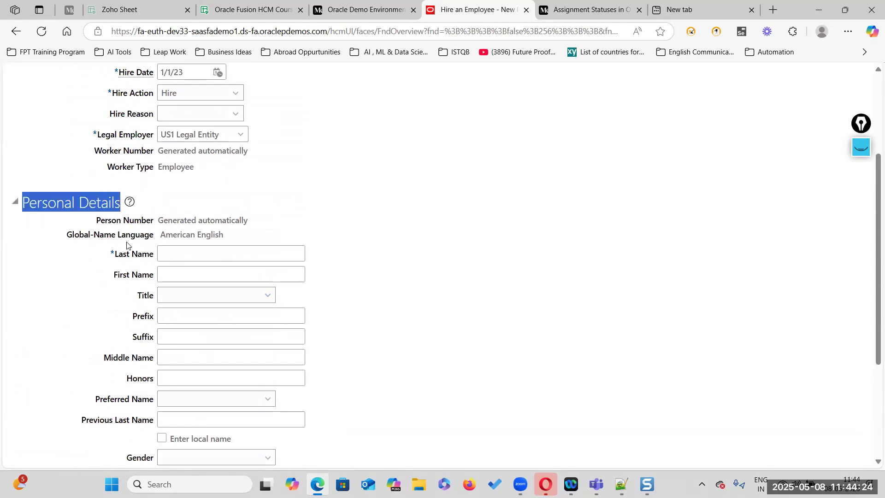
pyautogui.scroll(-5, 245, 369)
pyautogui.scroll(5, 245, 357)
pyautogui.click(504, 224)
pyautogui.click(162, 438)
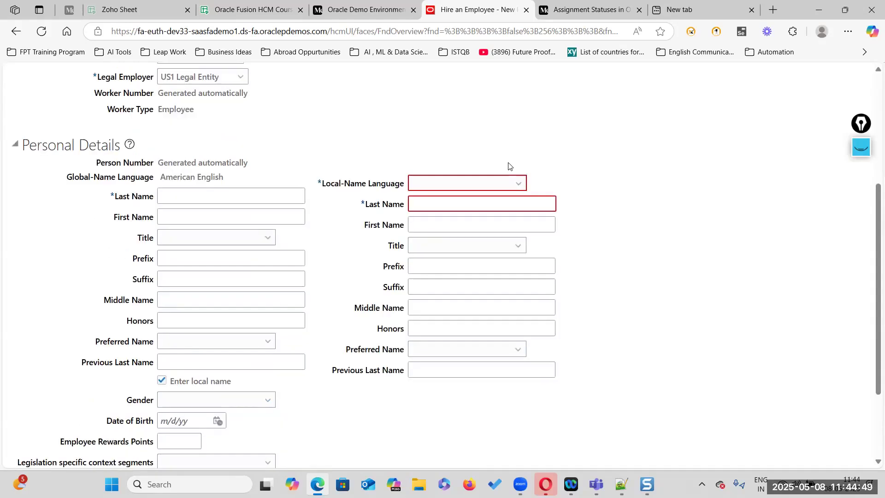
# Step: Switch to Medium, leave the Assignment Statuses article and bring up the Global HR Syllabus for Oracle Fusion HCM Cloud
pyautogui.click(372, 14)
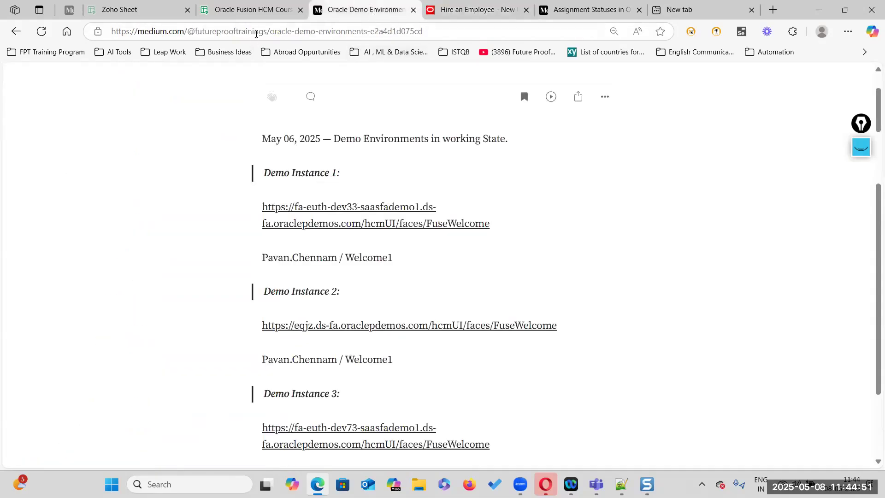
pyautogui.click(584, 9)
pyautogui.scroll(10, 498, 277)
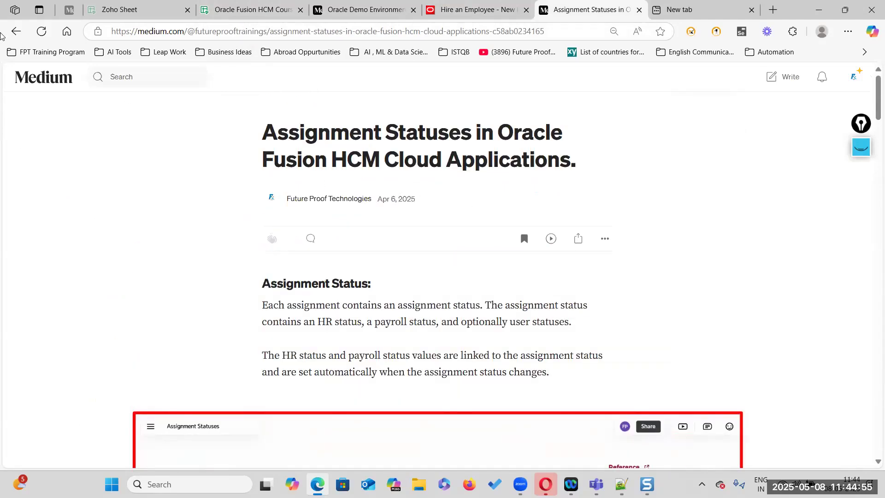
pyautogui.click(14, 32)
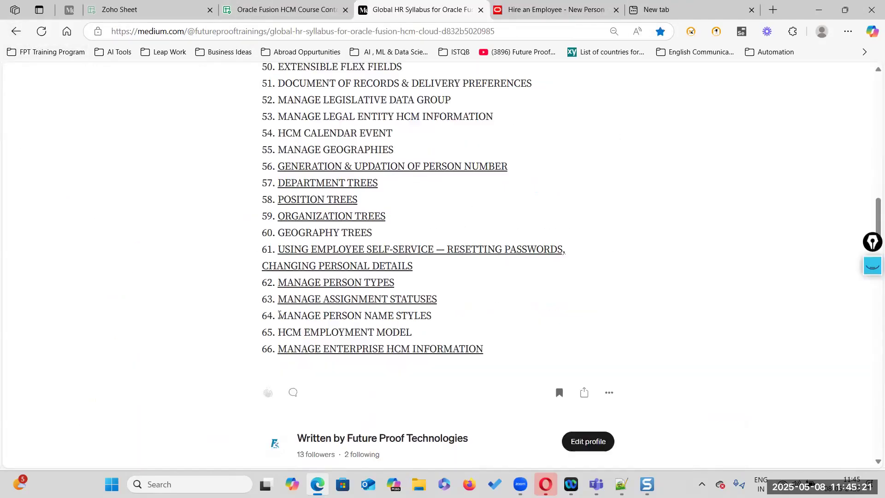
# Step: Examine the Manage Person Name Styles and HCM Employment Model topics and their neighbours in the Global HR Syllabus list
pyautogui.moveTo(280, 315); pyautogui.dragTo(468, 318)
pyautogui.click(280, 316)
pyautogui.moveTo(279, 314); pyautogui.dragTo(429, 314)
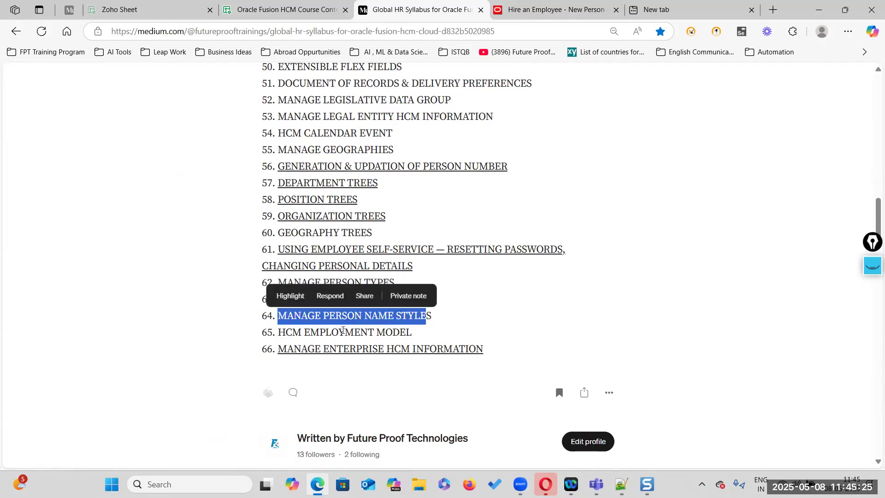
pyautogui.click(346, 330)
pyautogui.moveTo(280, 331); pyautogui.dragTo(415, 332)
pyautogui.click(415, 333)
pyautogui.scroll(1, 522, 156)
pyautogui.scroll(3, 522, 156)
pyautogui.scroll(-10, 357, 291)
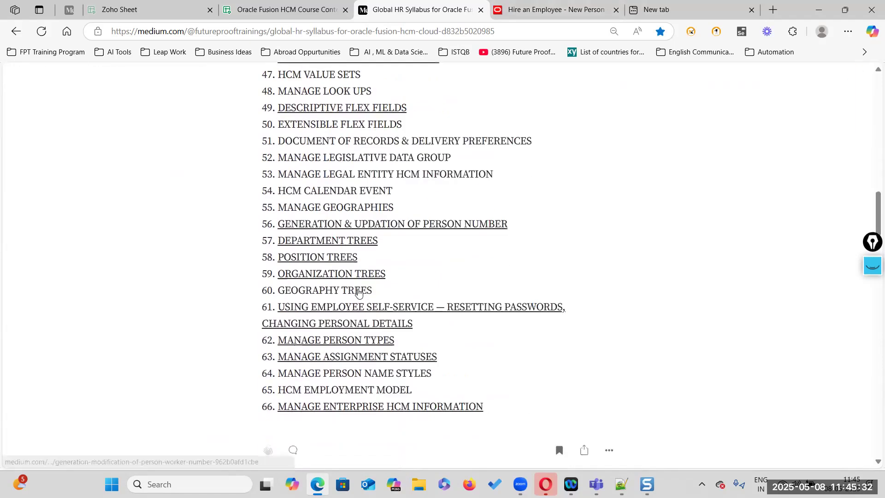
pyautogui.scroll(6, 405, 175)
pyautogui.scroll(1, 406, 175)
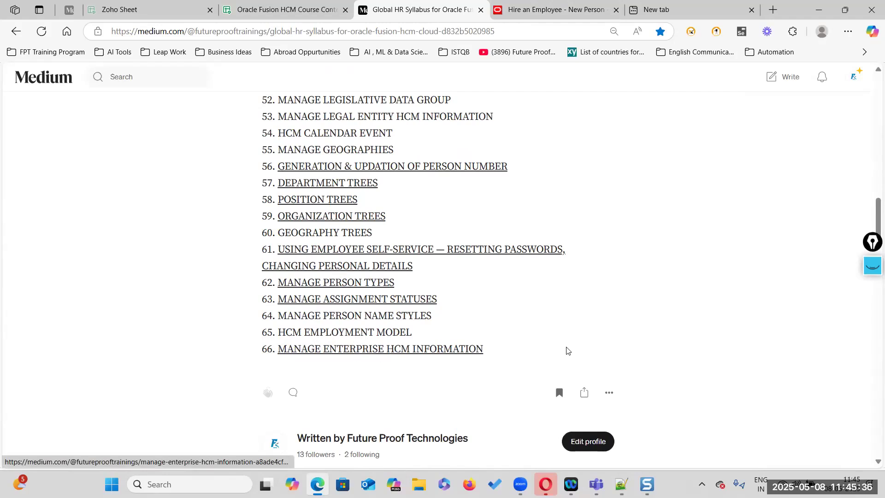
# Step: Open the Manage Enterprise HCM Information article in a new tab and review its sections from start to end
pyautogui.rightClick(466, 349)
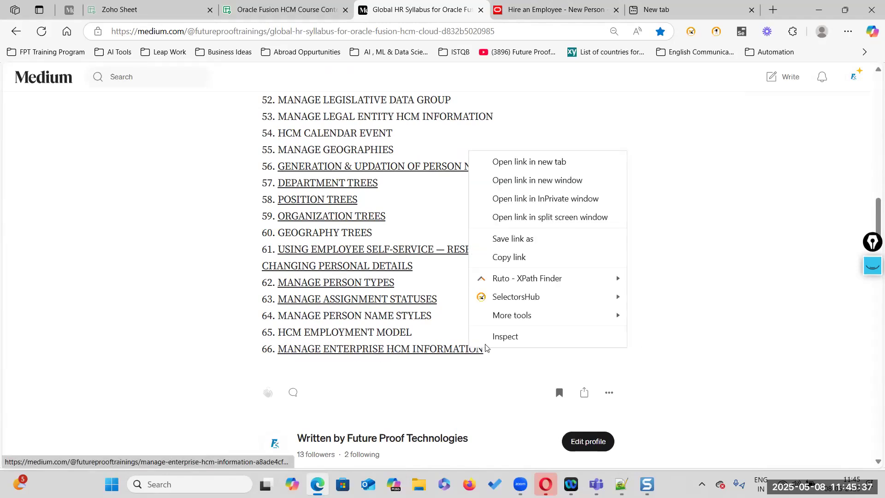
pyautogui.click(540, 162)
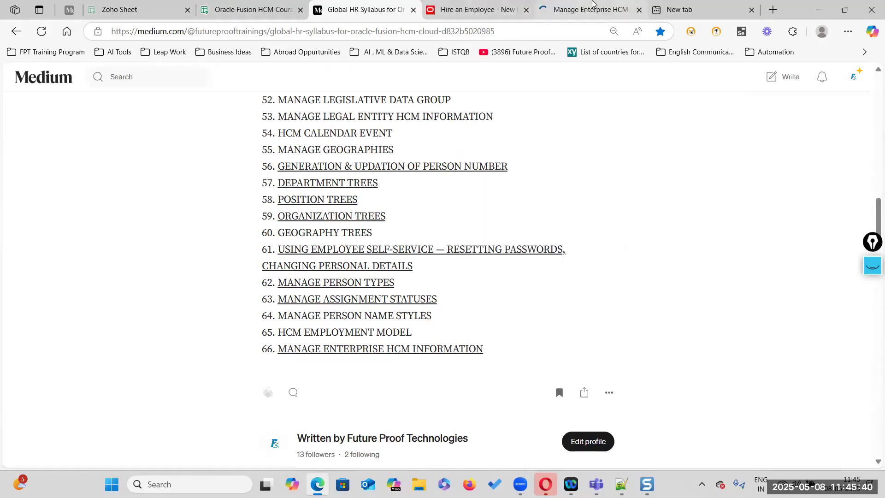
pyautogui.click(592, 9)
pyautogui.scroll(-6, 507, 295)
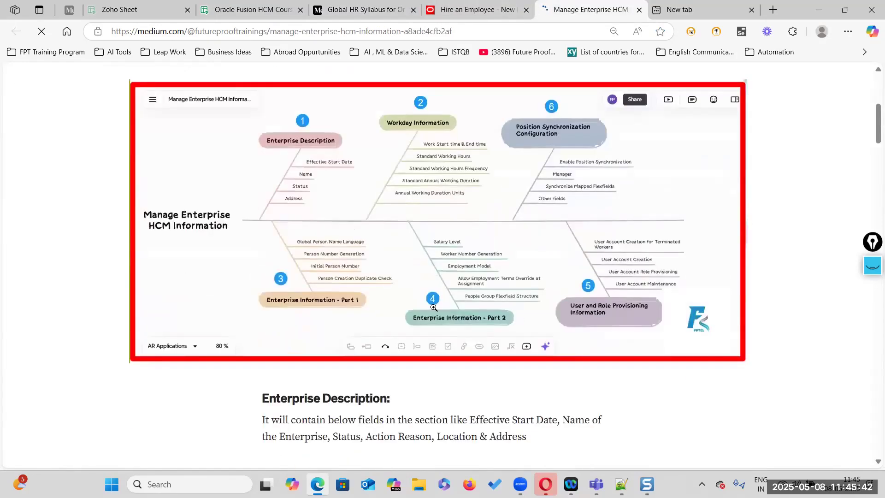
pyautogui.scroll(-7, 429, 369)
pyautogui.scroll(-15, 429, 368)
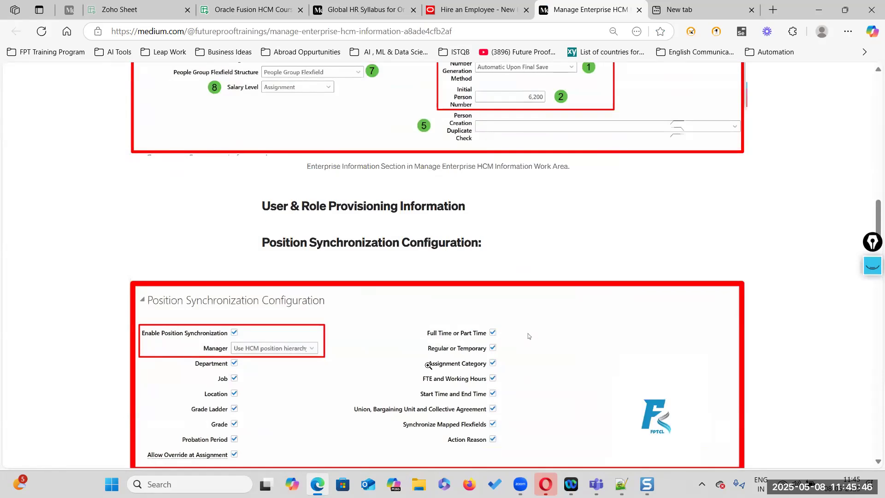
pyautogui.press('pagedown')
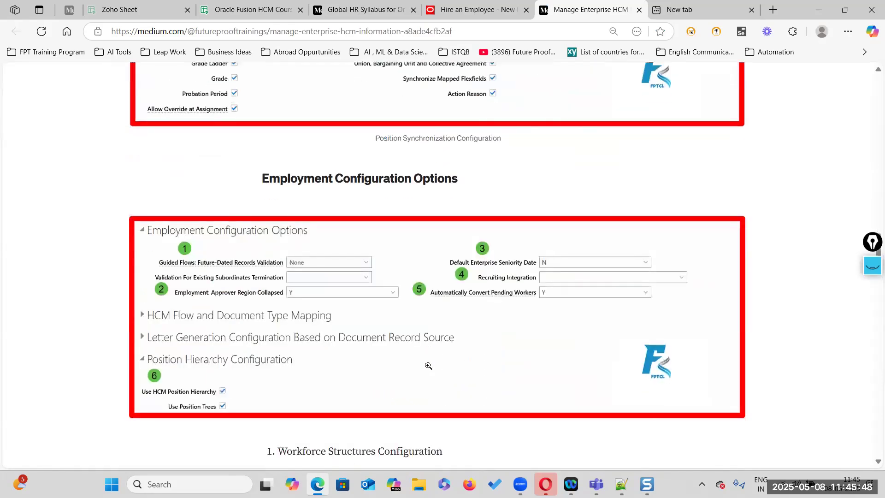
pyautogui.scroll(-7, 429, 366)
pyautogui.scroll(20, 429, 367)
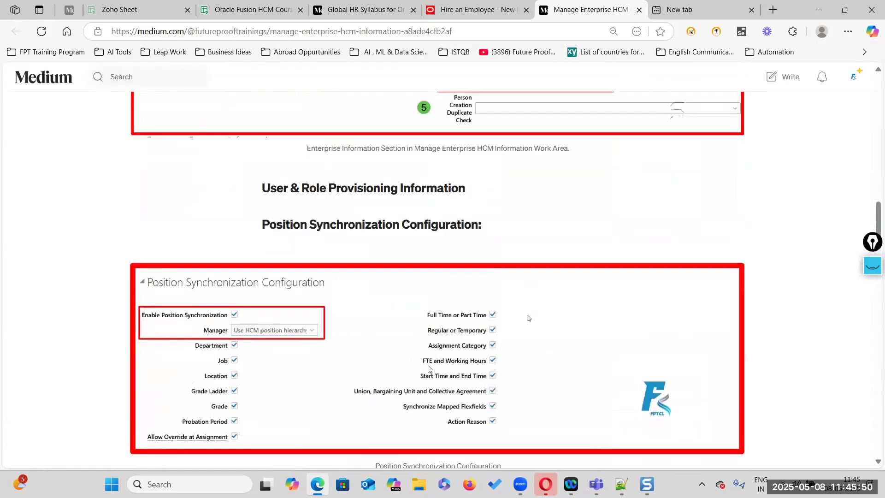
pyautogui.scroll(15, 428, 367)
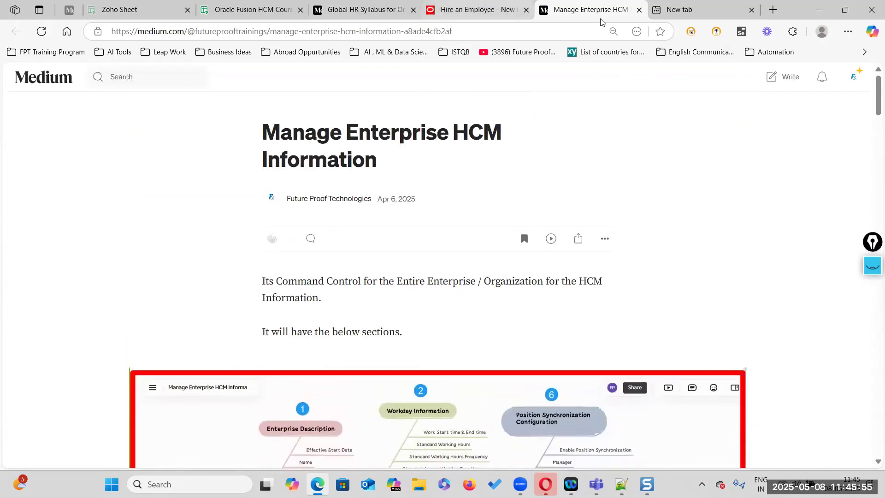
# Step: Open the HCM Employment Model in Oracle Fusion HCM Cloud article from the profile's GHR story list
pyautogui.click(373, 14)
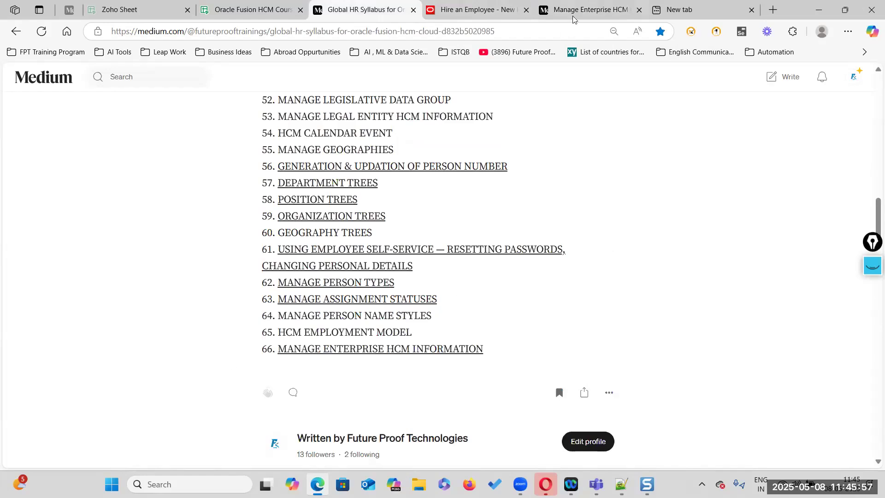
pyautogui.click(595, 17)
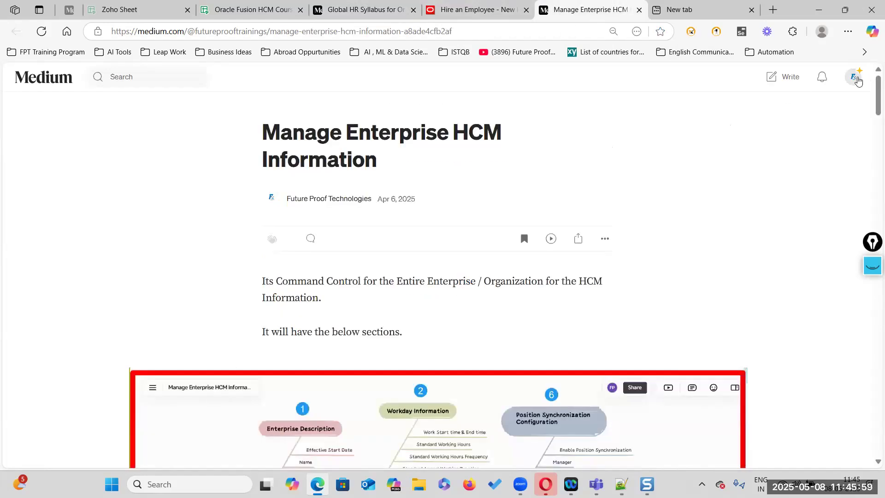
pyautogui.click(853, 80)
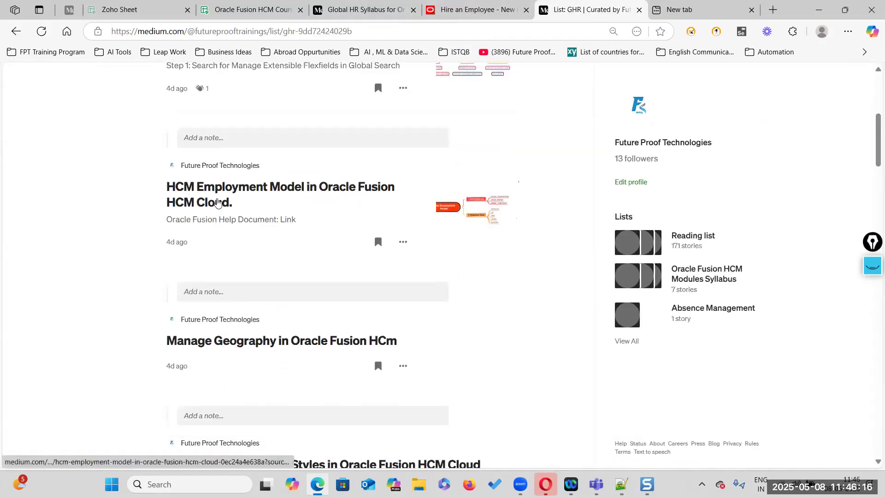
pyautogui.click(217, 199)
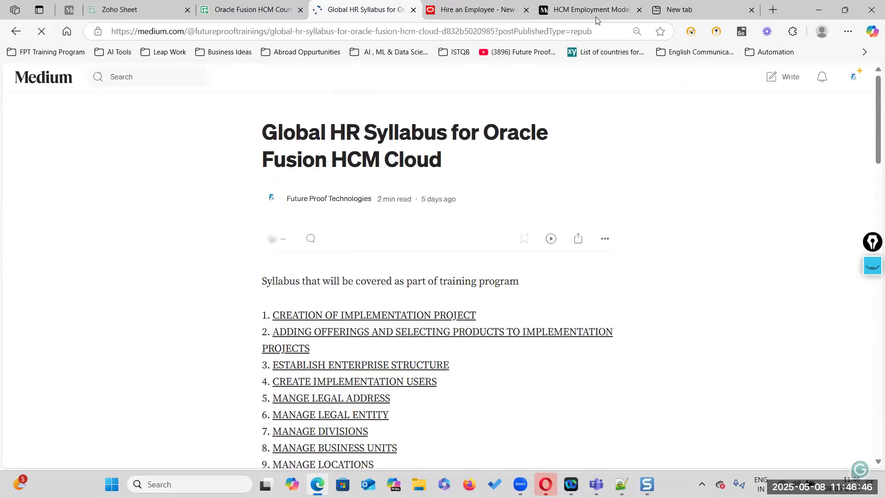
# Step: Read through the HCM Employment Model article, covering the 2 Tier and 3 Tier models and the assignment options
pyautogui.click(597, 15)
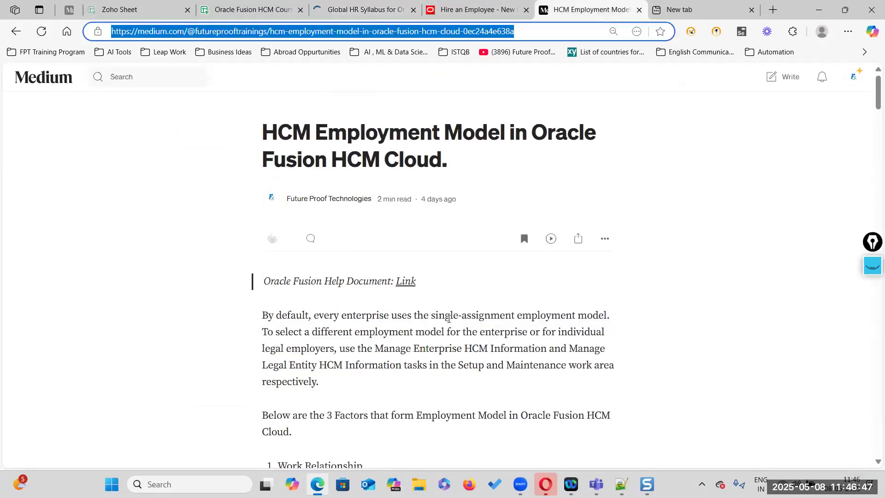
pyautogui.scroll(-5, 449, 319)
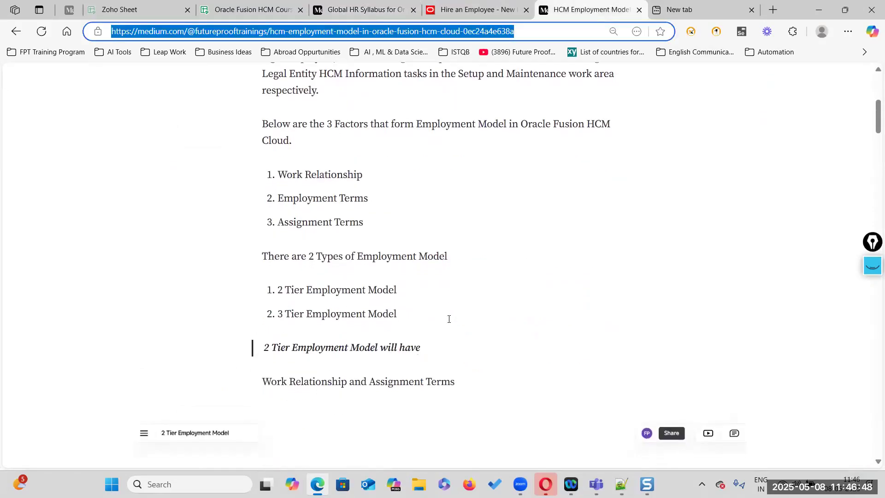
pyautogui.scroll(-15, 449, 319)
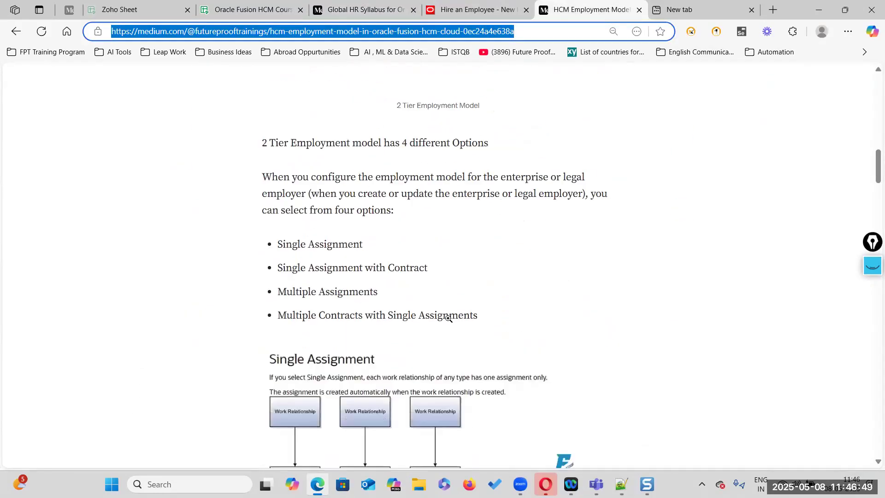
pyautogui.scroll(-15, 449, 318)
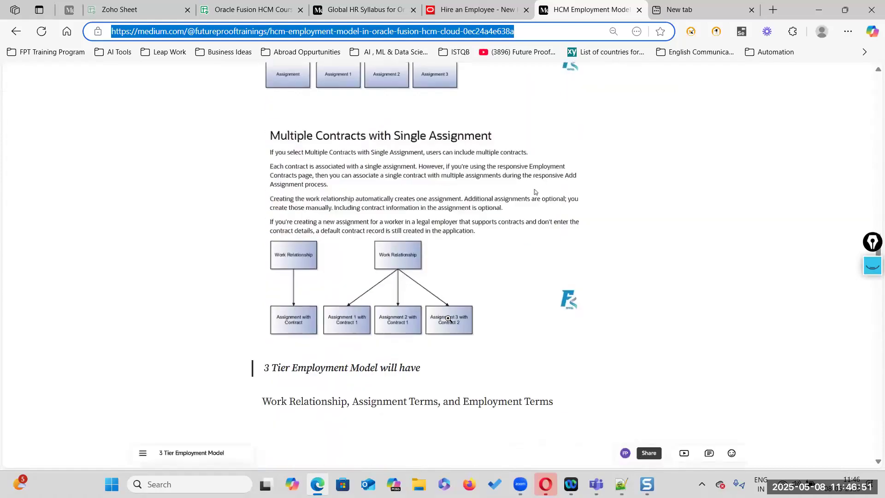
pyautogui.scroll(-6, 448, 318)
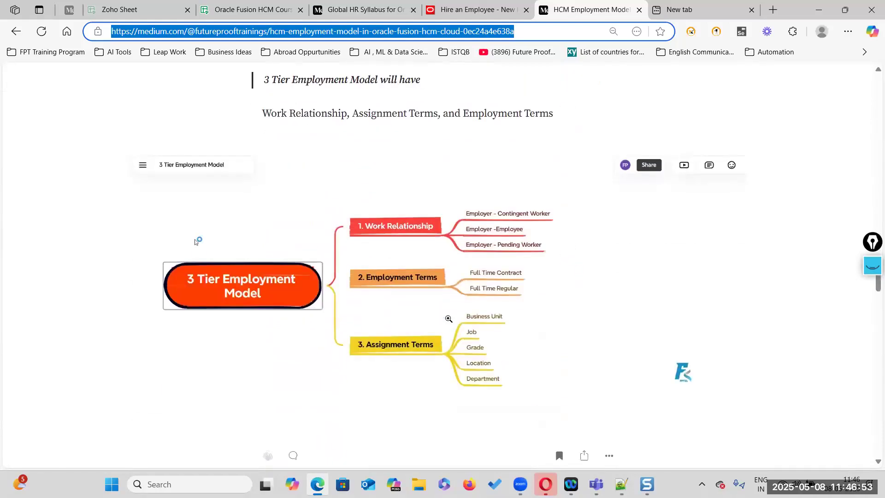
pyautogui.scroll(-5, 449, 318)
pyautogui.scroll(15, 449, 318)
pyautogui.scroll(20, 448, 318)
pyautogui.scroll(10, 444, 321)
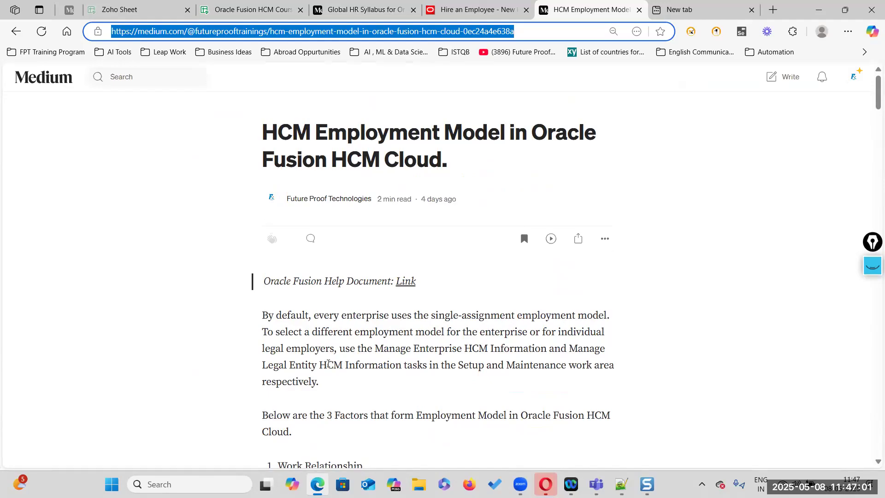
pyautogui.scroll(-6, 352, 330)
pyautogui.scroll(-20, 328, 363)
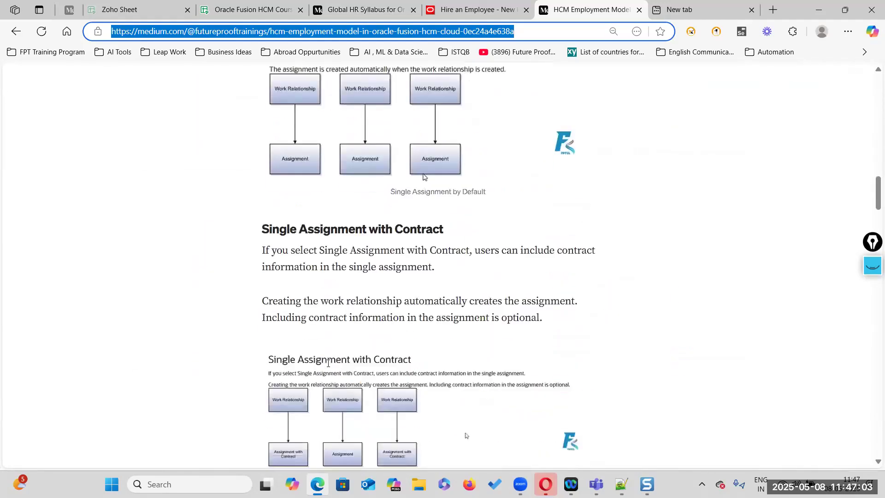
pyautogui.scroll(-7, 327, 363)
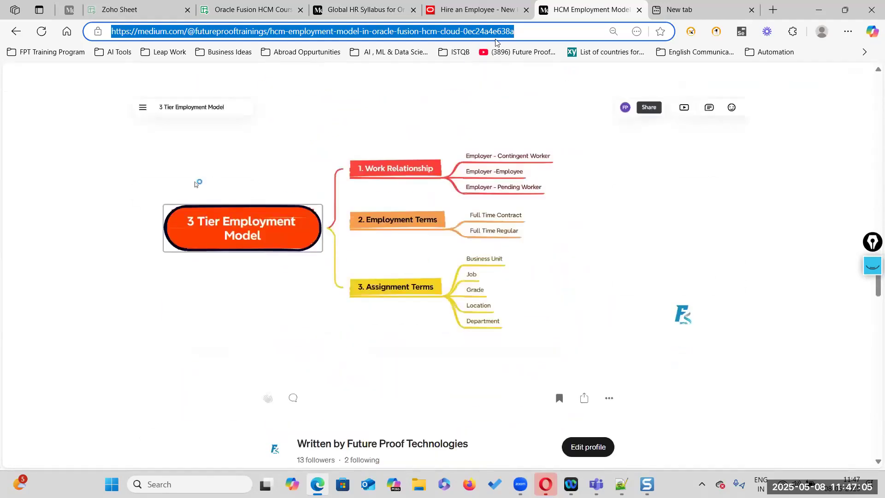
# Step: Revisit the hire form, then return to the Global HR Syllabus and view it with the May 2025 calendar
pyautogui.click(449, 16)
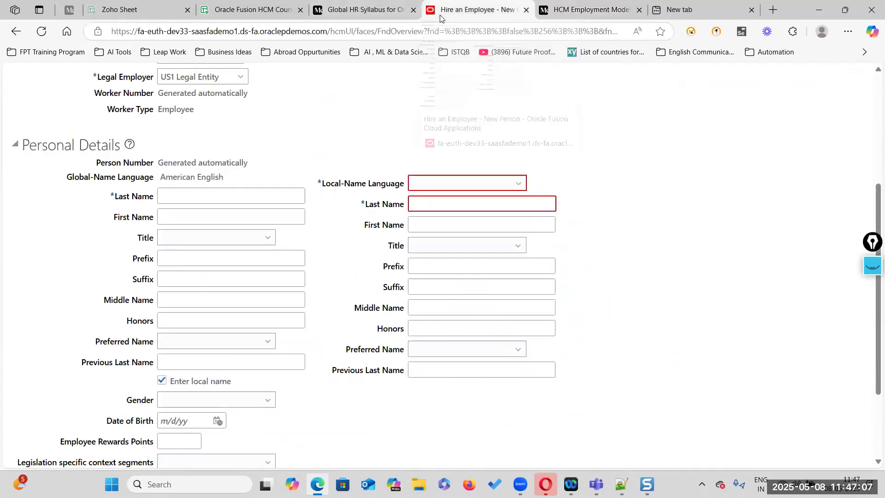
pyautogui.scroll(4, 357, 124)
pyautogui.hotkey('ctrl', 'shift', 'Tab')
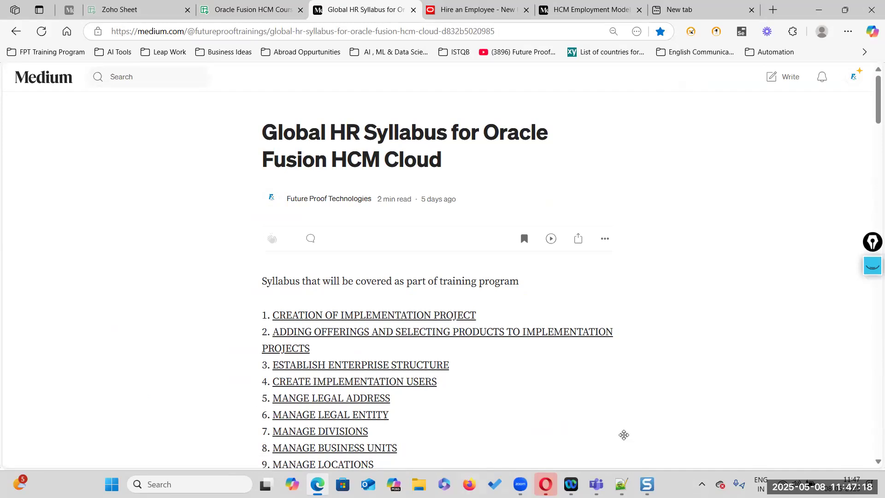
pyautogui.click(852, 484)
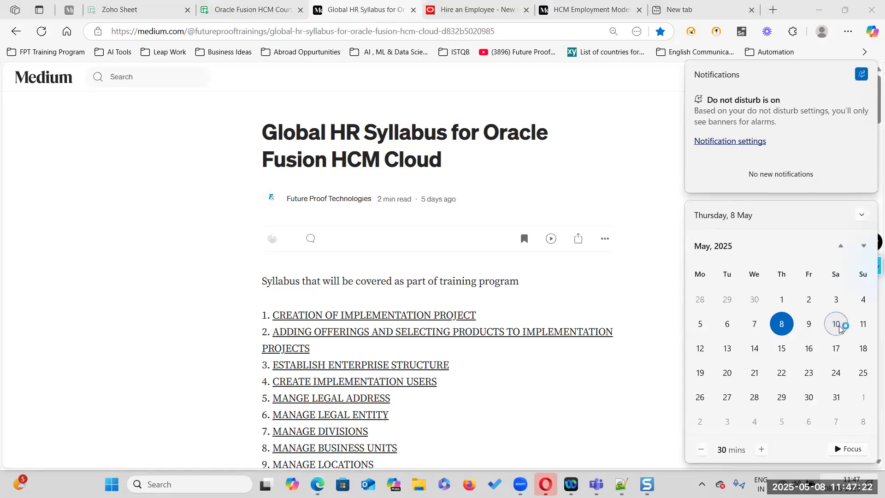
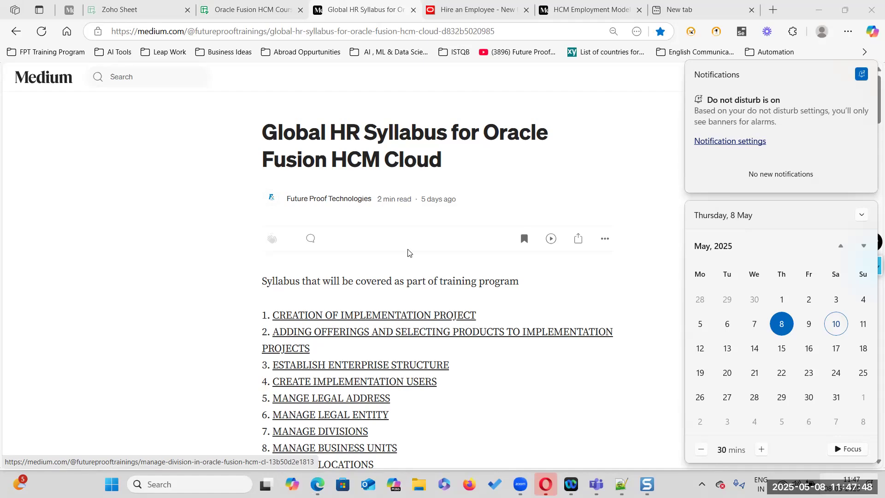
pyautogui.scroll(-5, 463, 263)
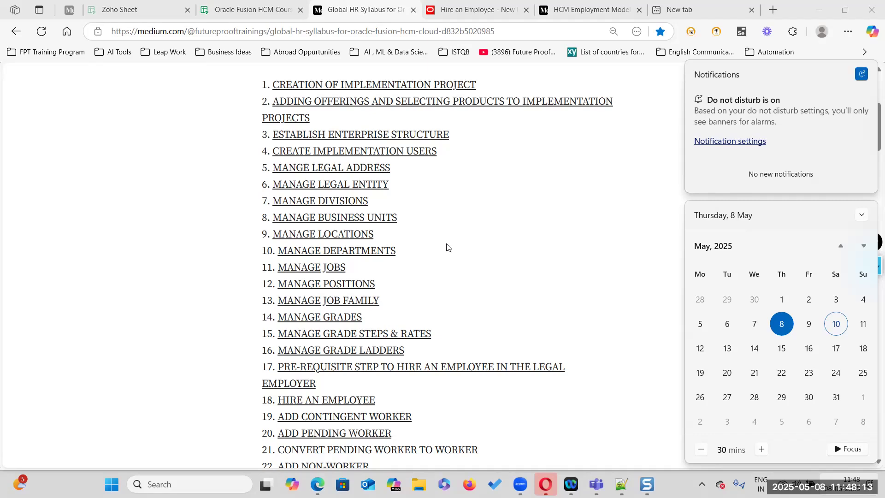
pyautogui.scroll(5, 447, 247)
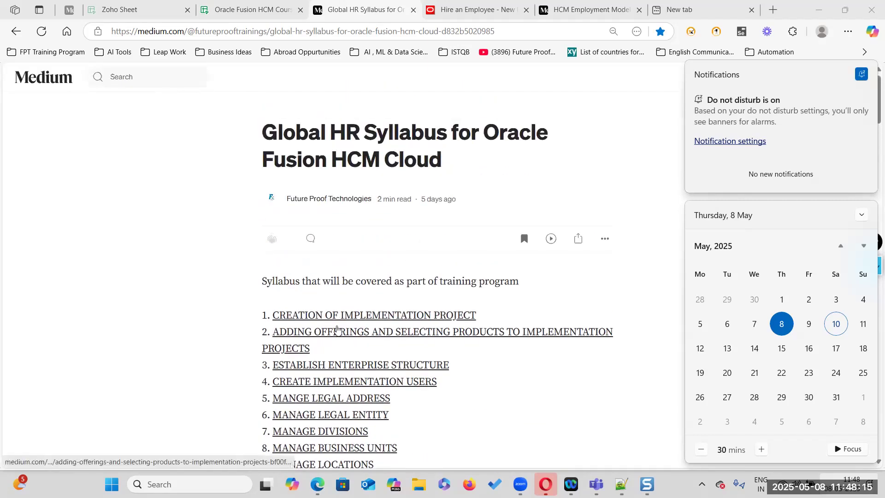
# Step: Skim the Global HR Syllabus topic list from start to end and dismiss the notifications and calendar overlay
pyautogui.scroll(-10, 483, 306)
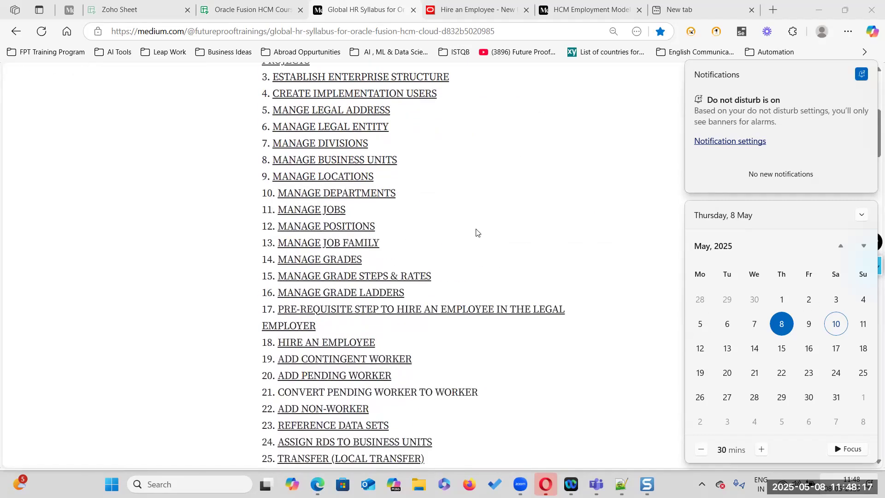
pyautogui.scroll(-15, 483, 305)
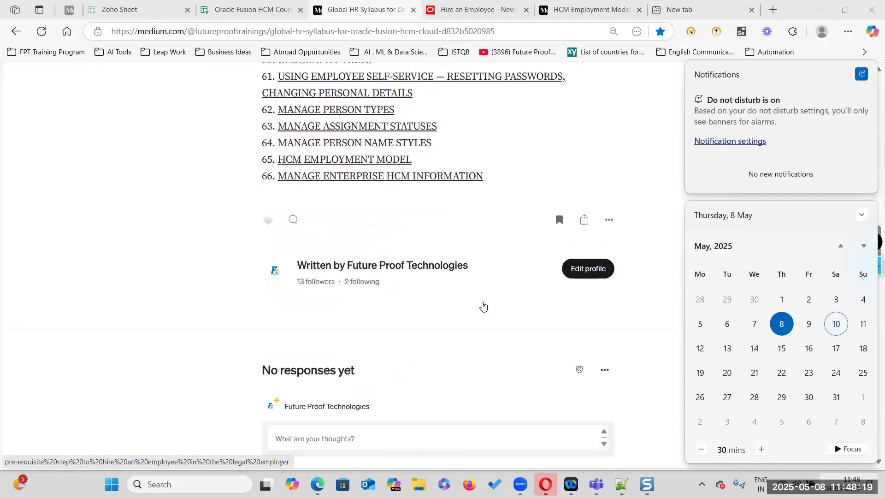
pyautogui.scroll(20, 483, 306)
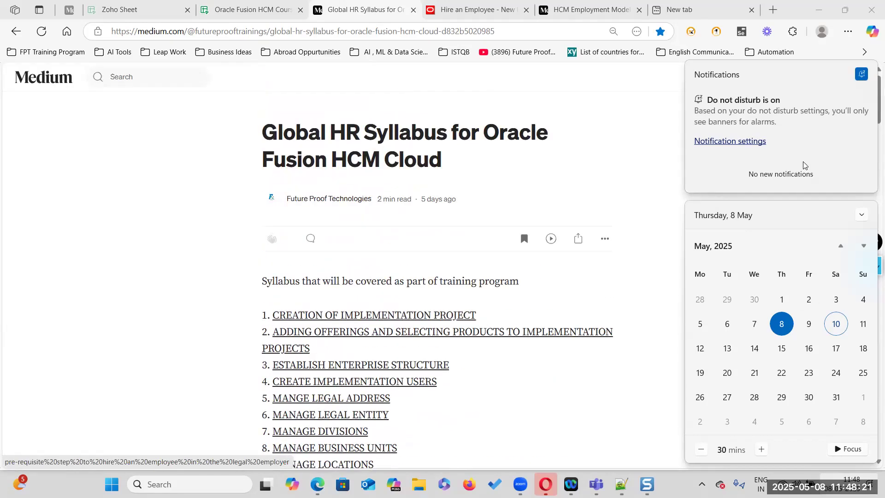
pyautogui.click(639, 186)
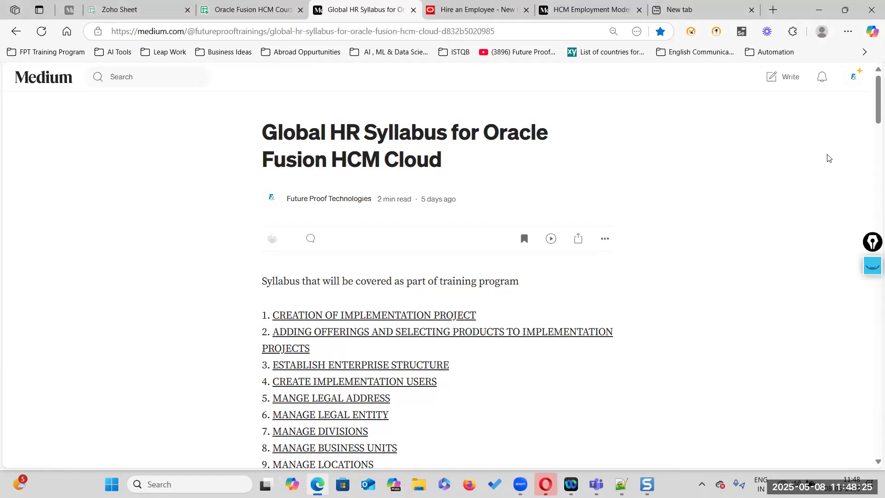
# Step: Open the Oracle Fusion HCM Modules Syllabus list from the account's own Medium pages
pyautogui.click(853, 77)
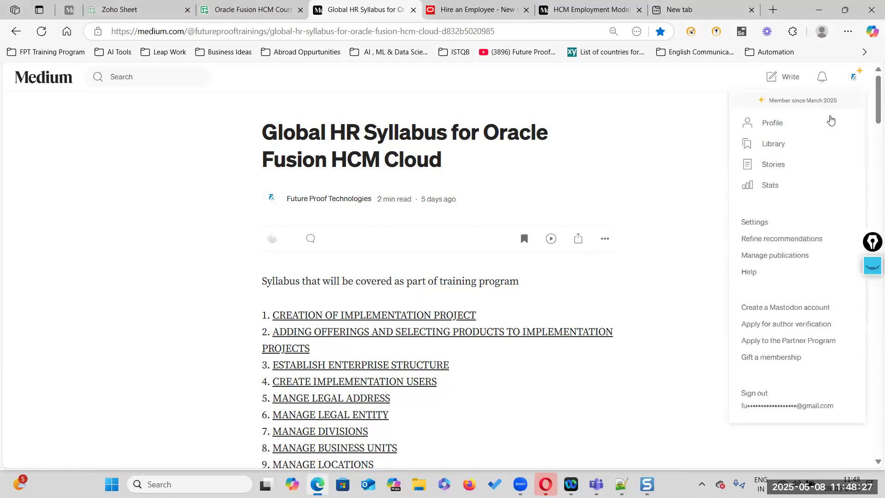
pyautogui.click(782, 169)
pyautogui.click(224, 157)
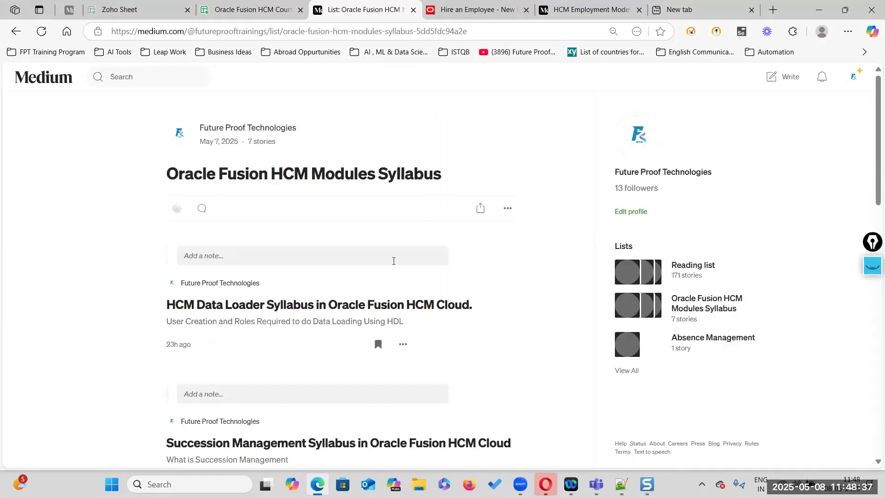
# Step: Review the module syllabi in the Oracle Fusion HCM Modules Syllabus list, from HCM Data Loader to Global HR
pyautogui.scroll(-6, 297, 287)
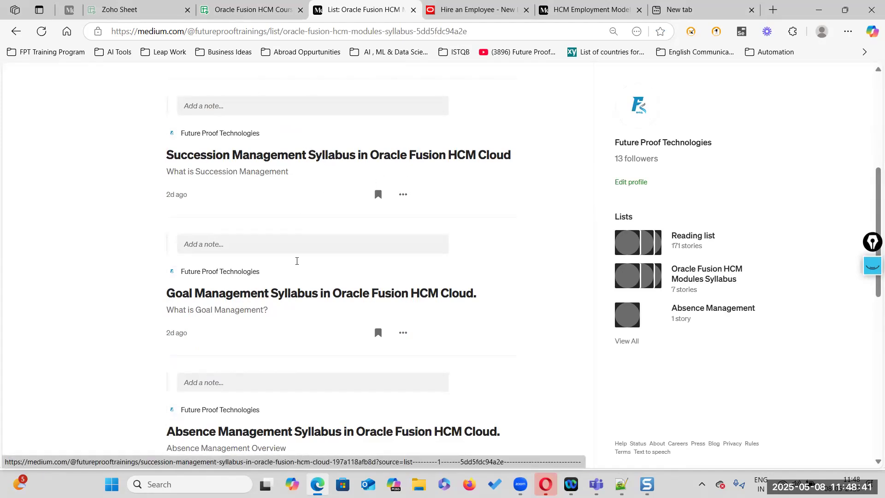
pyautogui.scroll(-6, 299, 218)
pyautogui.scroll(-4, 257, 301)
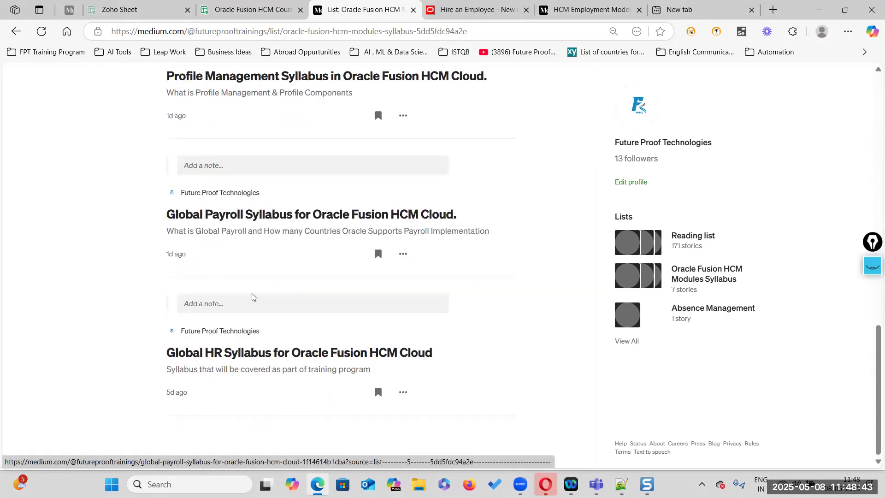
pyautogui.scroll(5, 239, 216)
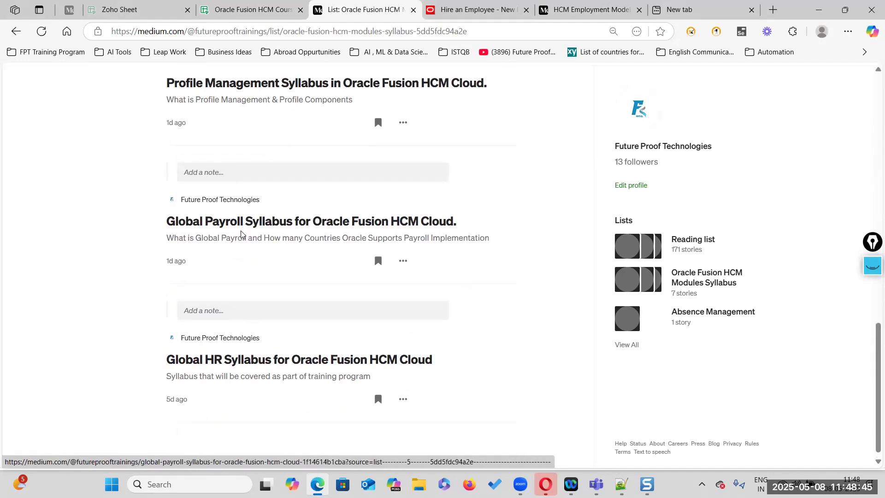
pyautogui.scroll(4, 240, 194)
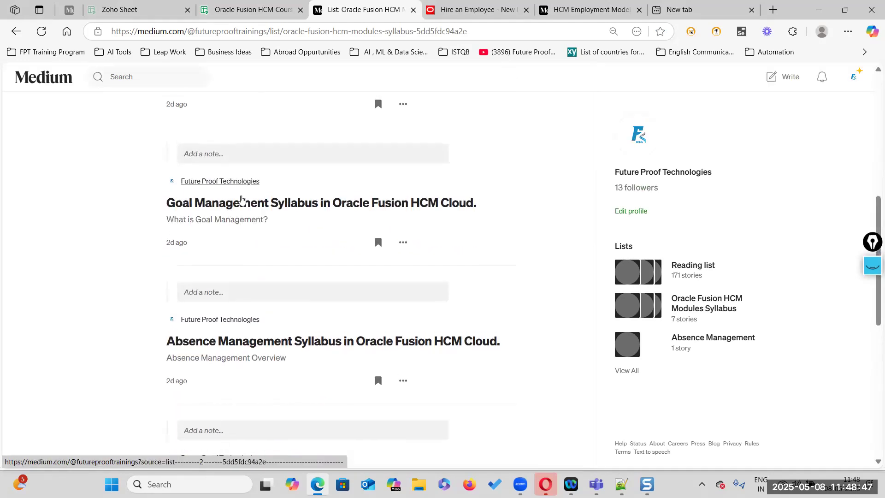
pyautogui.scroll(4, 242, 221)
pyautogui.scroll(2, 240, 239)
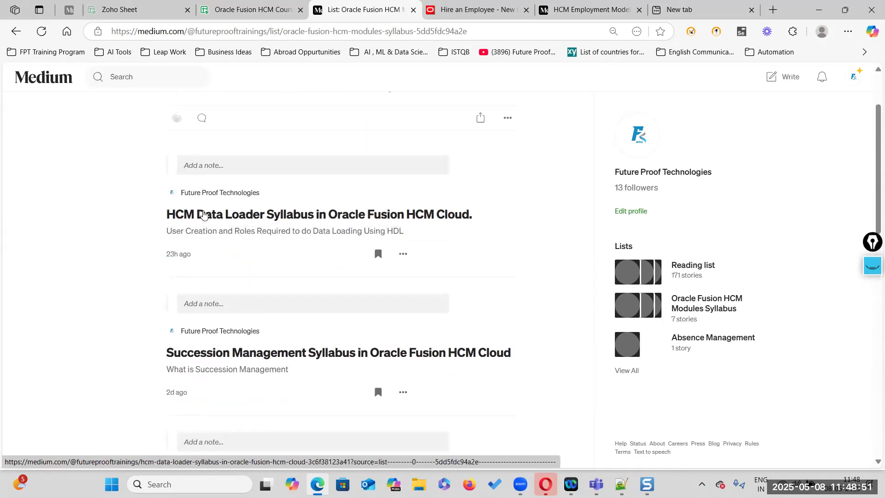
pyautogui.scroll(-1, 209, 299)
pyautogui.scroll(-12, 209, 313)
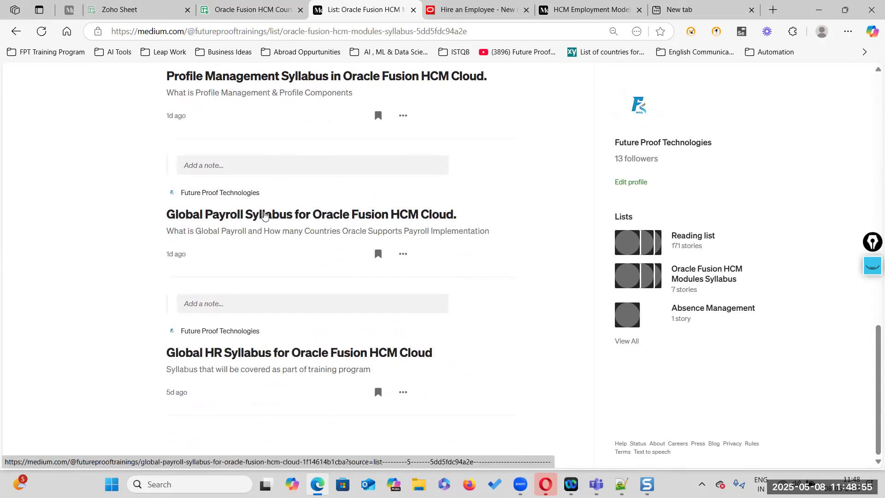
# Step: Open the Global Payroll Syllabus for Oracle Fusion HCM Cloud article and review its numbered topics
pyautogui.click(262, 215)
pyautogui.scroll(-16, 342, 335)
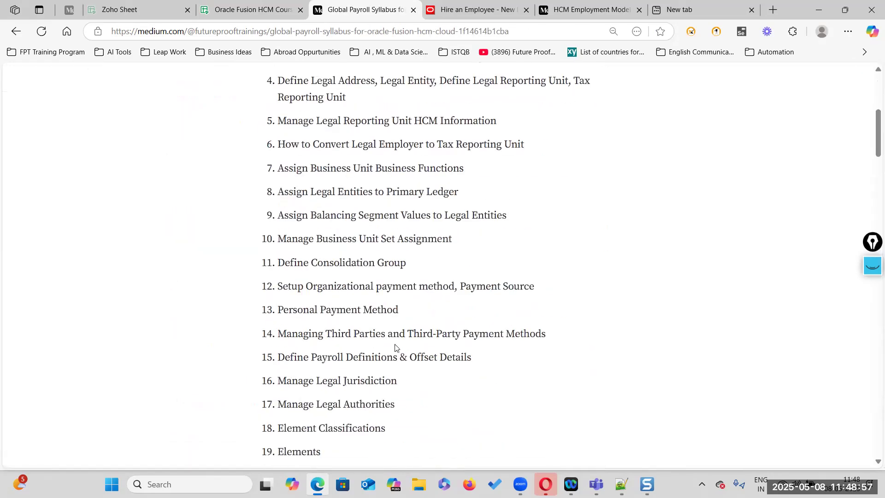
pyautogui.scroll(-5, 343, 335)
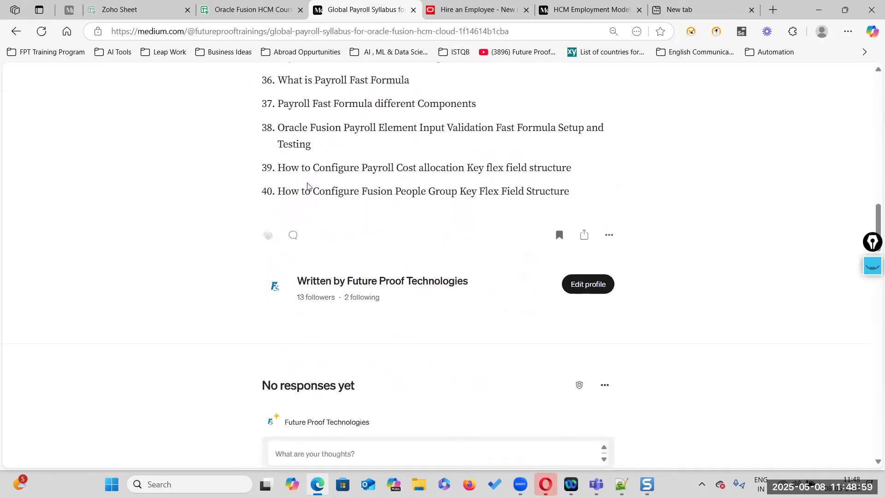
pyautogui.scroll(20, 387, 203)
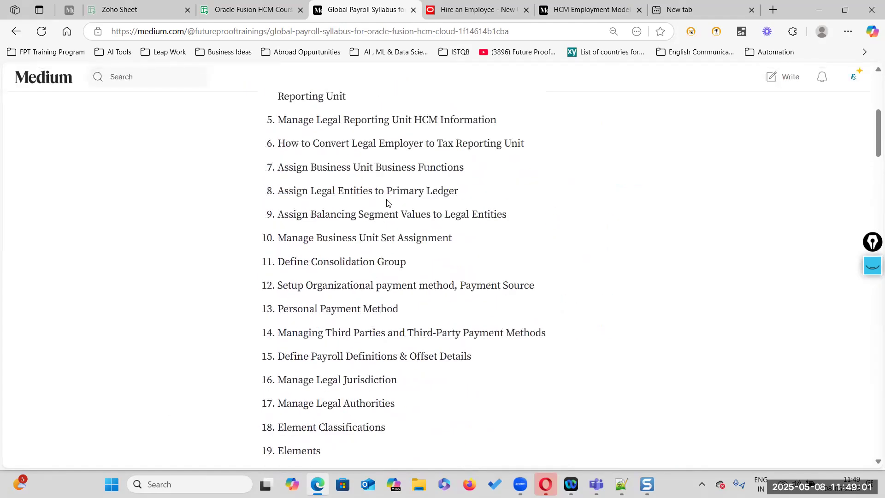
pyautogui.scroll(-20, 387, 202)
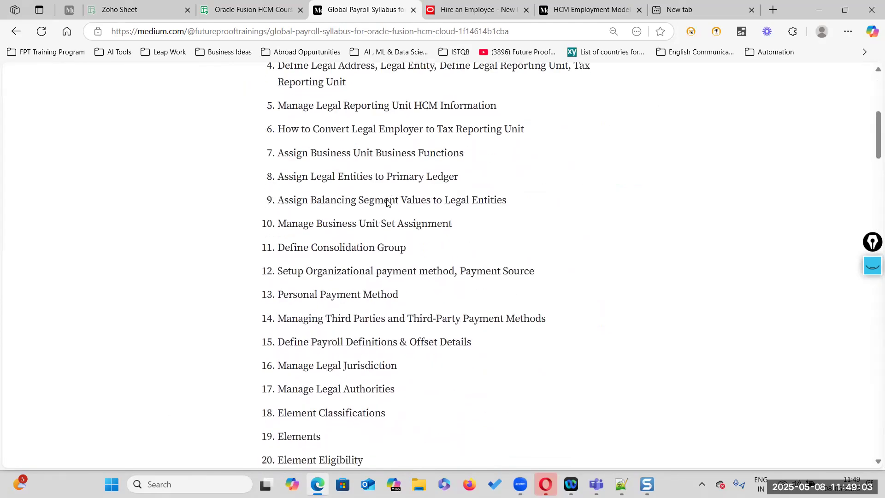
pyautogui.scroll(20, 387, 203)
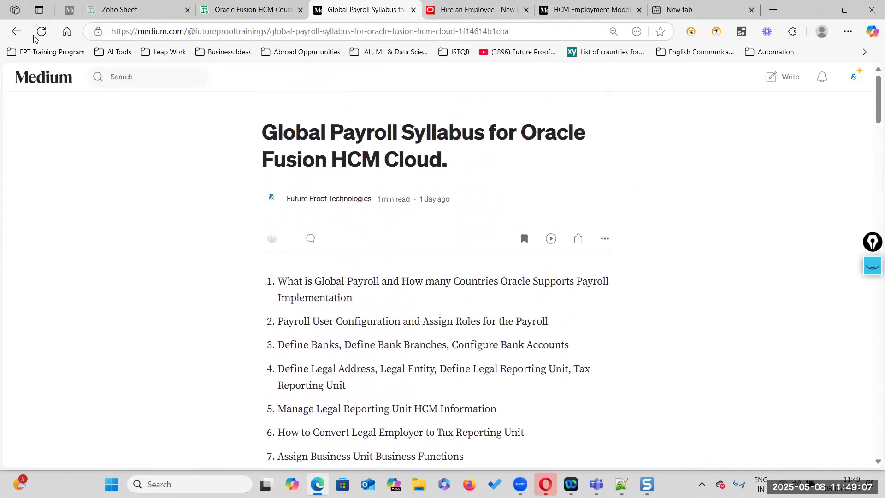
# Step: Return to the Oracle Fusion HCM Modules Syllabus list and look over its Succession, Goal, Absence and Profile Management entries again
pyautogui.click(15, 31)
pyautogui.scroll(8, 266, 222)
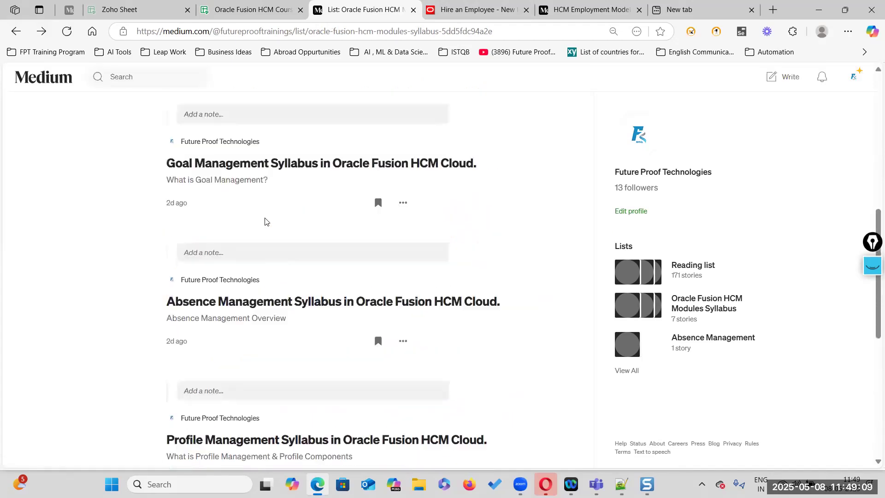
pyautogui.scroll(-5, 270, 345)
pyautogui.scroll(3, 293, 276)
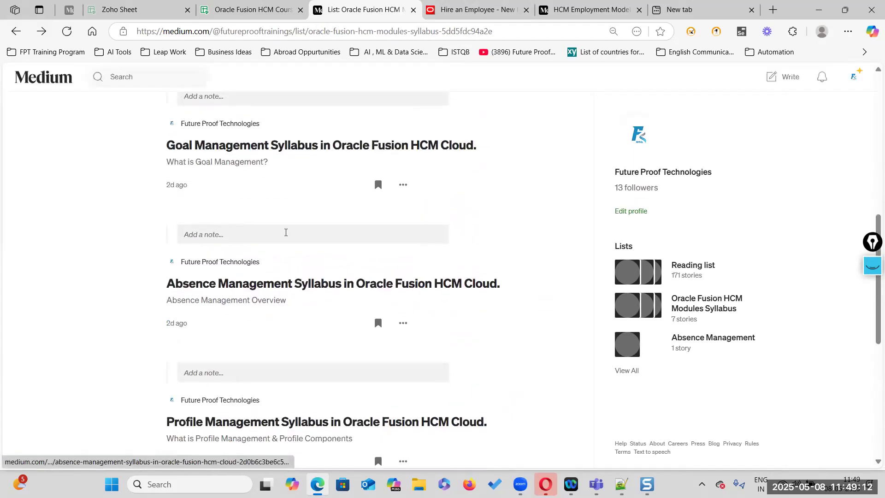
pyautogui.scroll(3, 275, 163)
pyautogui.scroll(2, 299, 186)
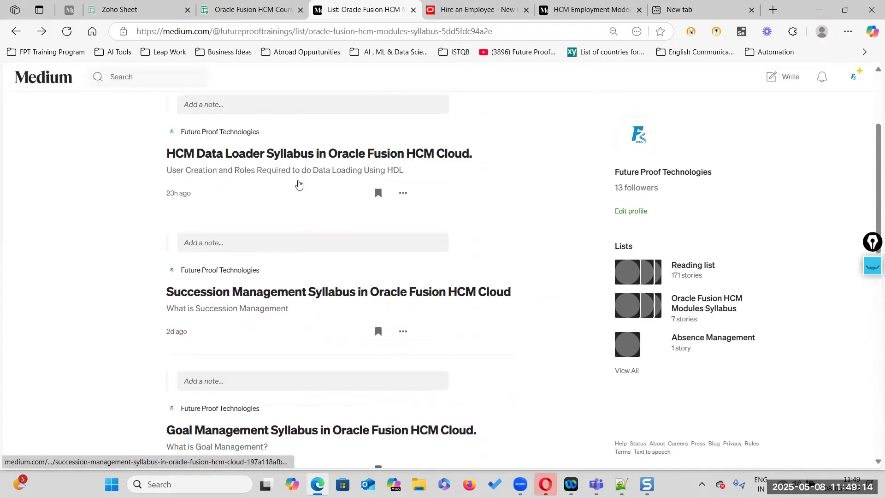
pyautogui.scroll(-4, 308, 311)
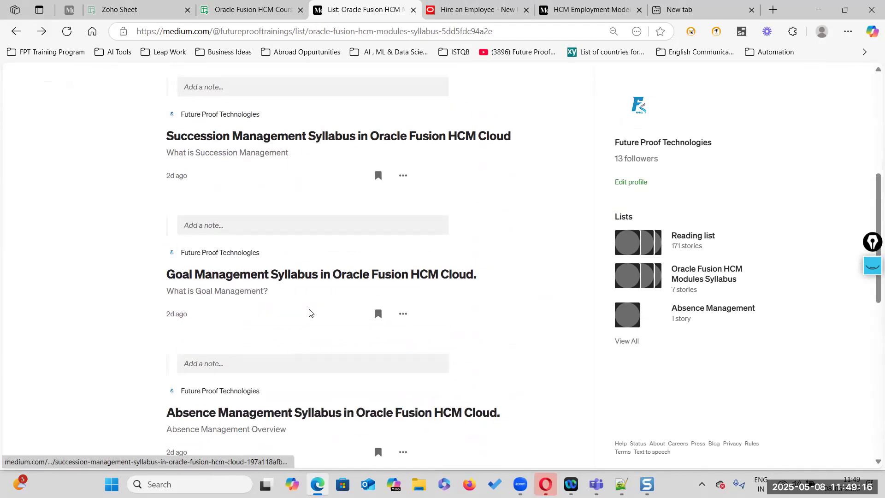
pyautogui.scroll(5, 308, 275)
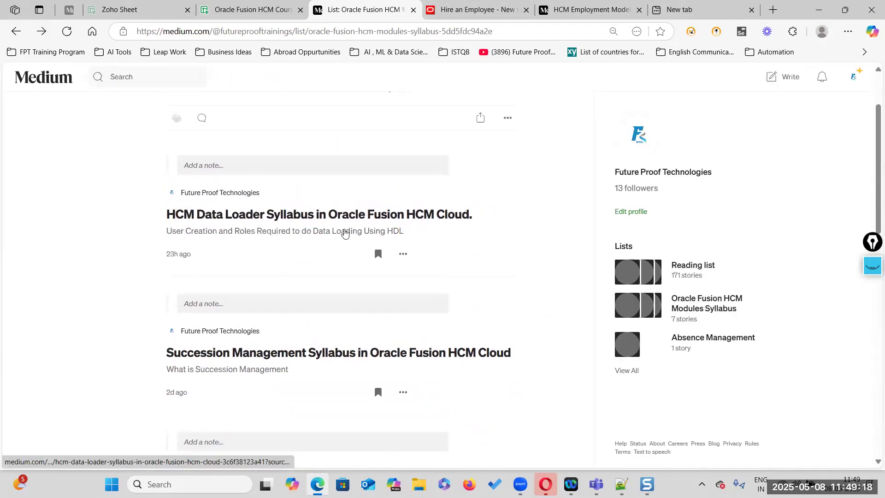
pyautogui.scroll(1, 345, 233)
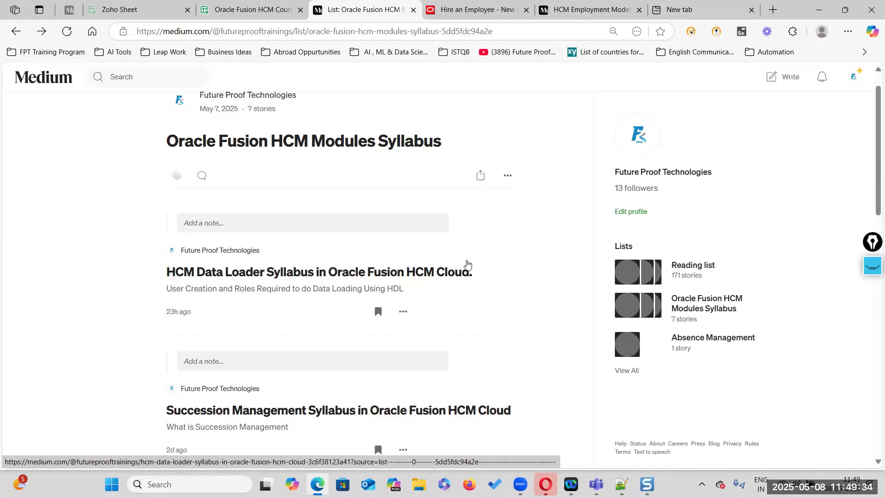
pyautogui.scroll(1, 557, 221)
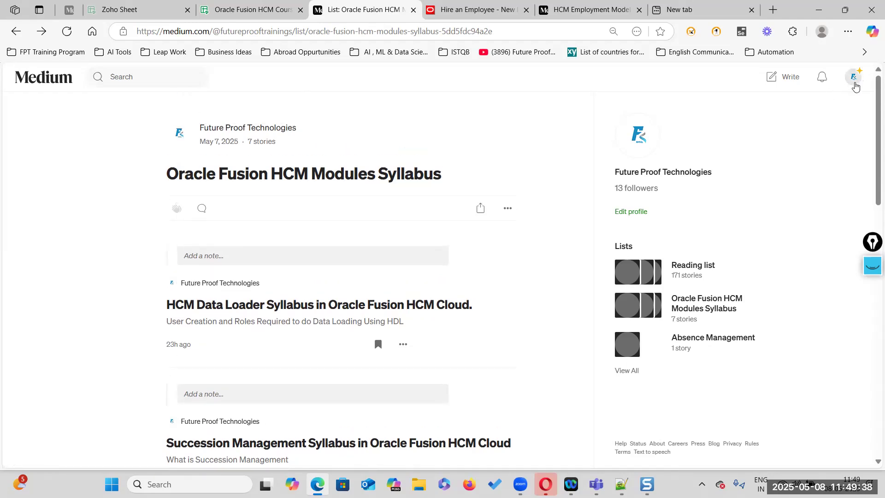
# Step: Open the Future Proof Technologies followers list and go to the profile of a follower who publishes practice assignments
pyautogui.click(855, 84)
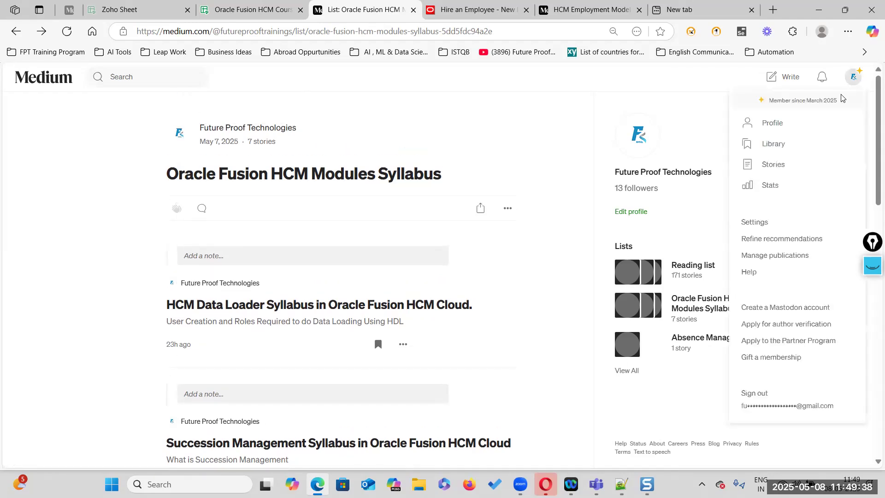
pyautogui.click(637, 189)
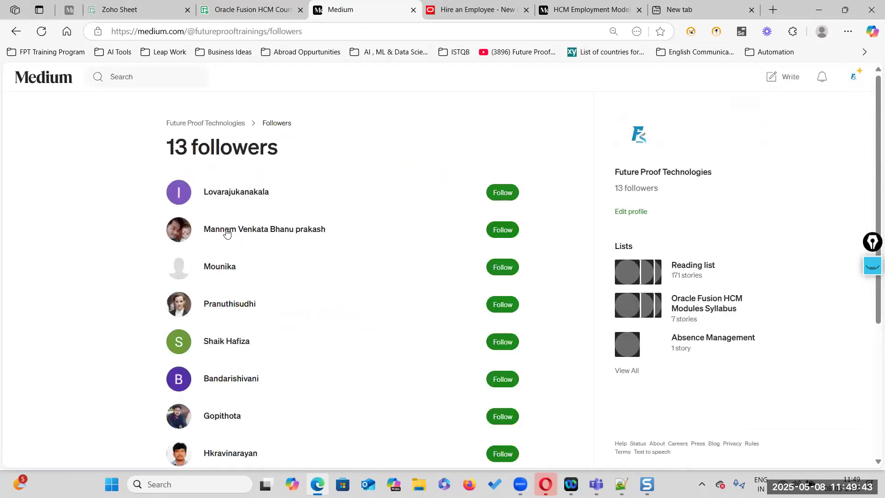
pyautogui.scroll(-5, 235, 229)
pyautogui.click(367, 217)
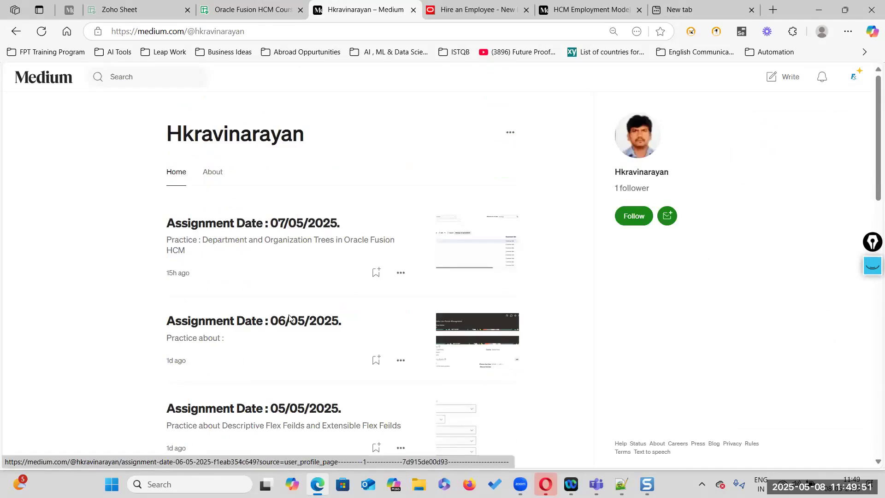
# Step: Review the follower's dated assignment posts, from the 07/05/2025 entry back to the April 2025 ones
pyautogui.scroll(-10, 290, 328)
pyautogui.scroll(5, 290, 329)
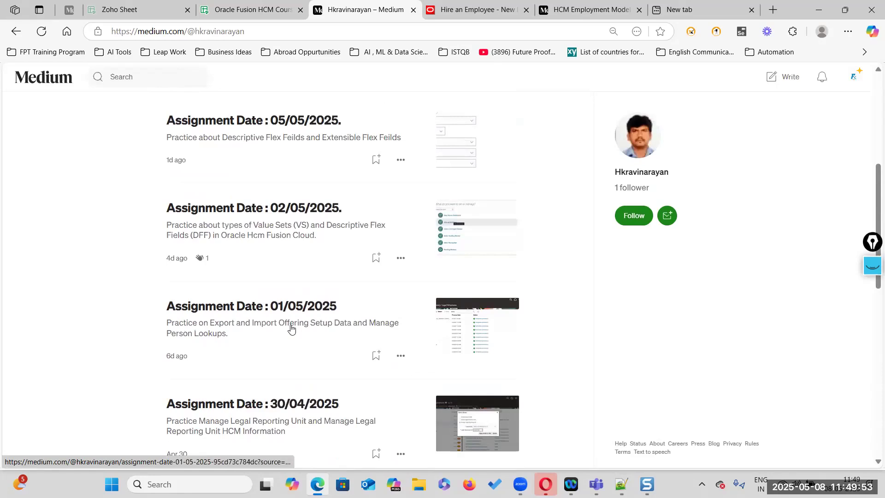
pyautogui.scroll(6, 291, 329)
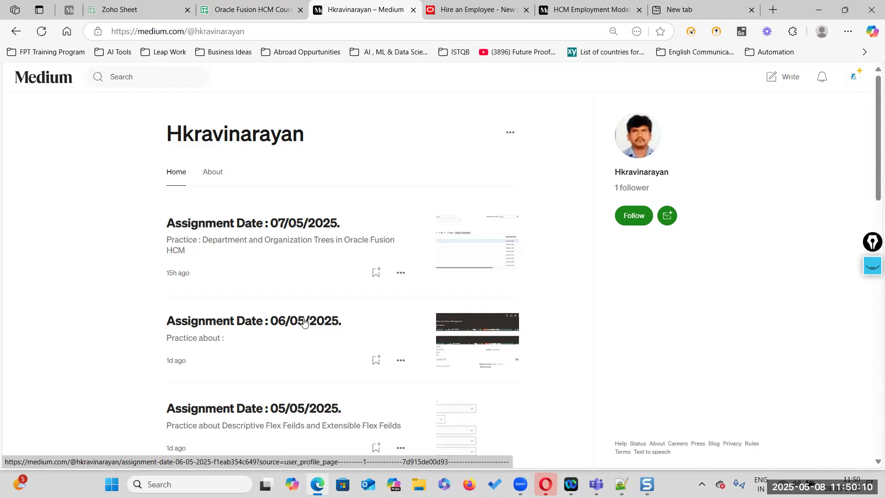
pyautogui.scroll(-15, 321, 374)
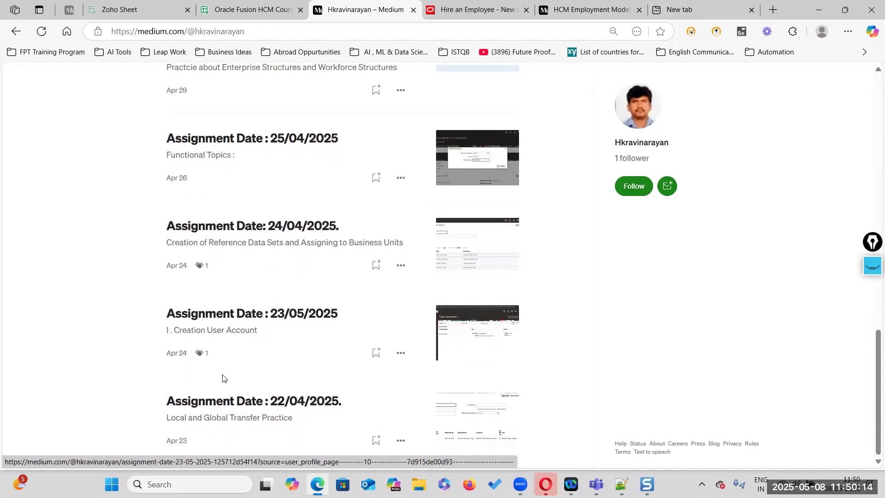
pyautogui.scroll(5, 270, 338)
pyautogui.scroll(12, 270, 338)
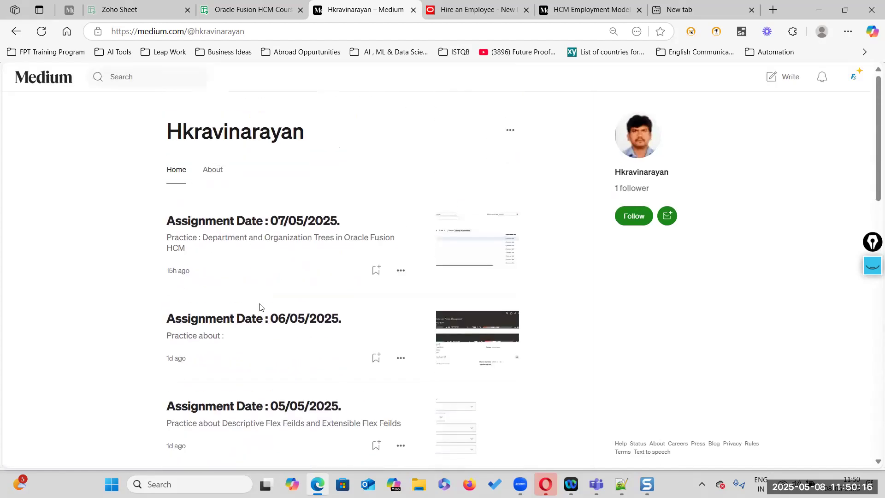